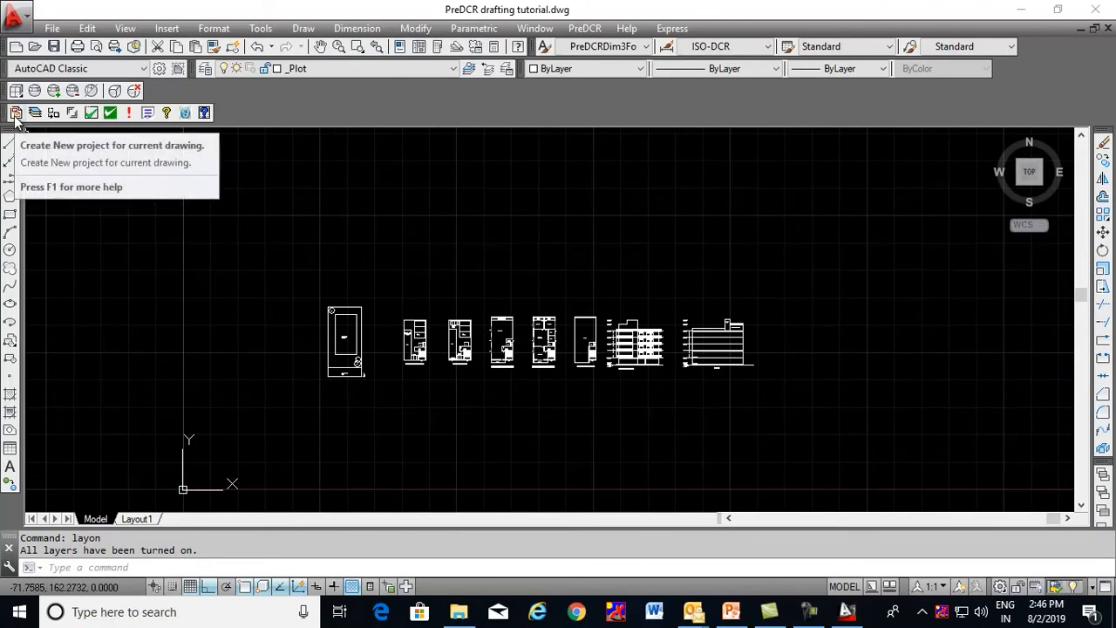
# Start a new project for the current drawing with Lucknow Development Authority as the authority and Residential as the plot use
pyautogui.click(16, 114)
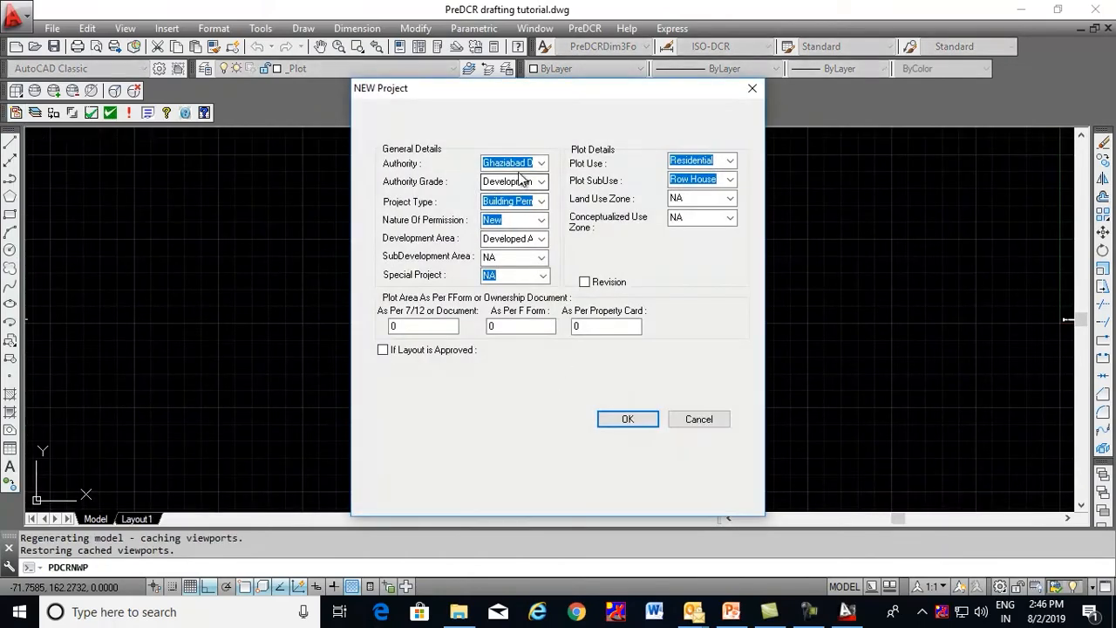
pyautogui.click(542, 163)
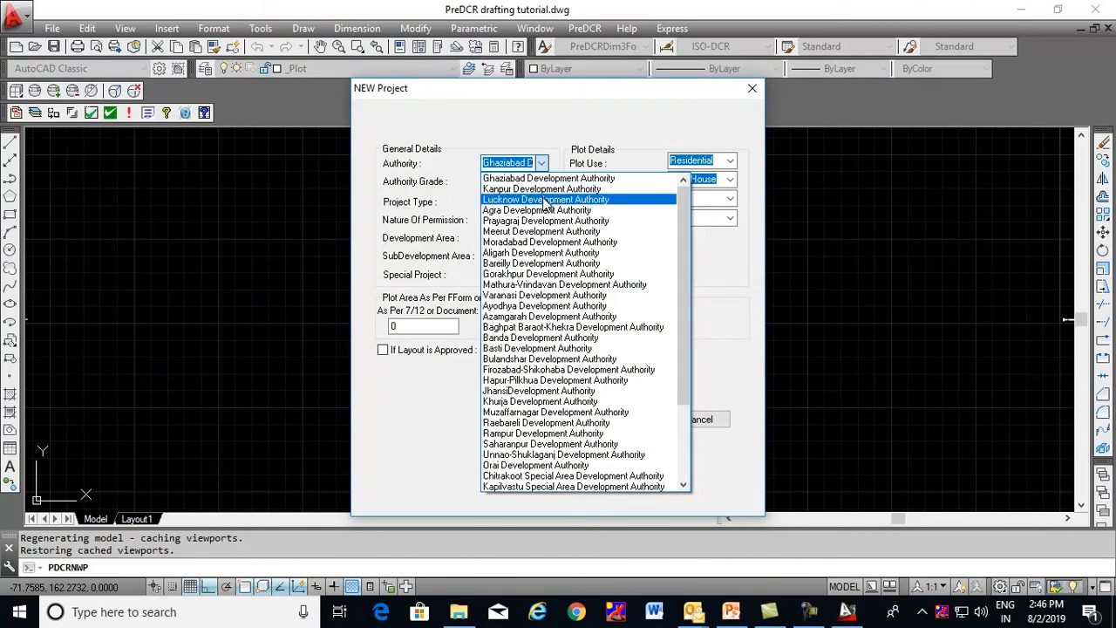
pyautogui.click(547, 200)
pyautogui.click(731, 162)
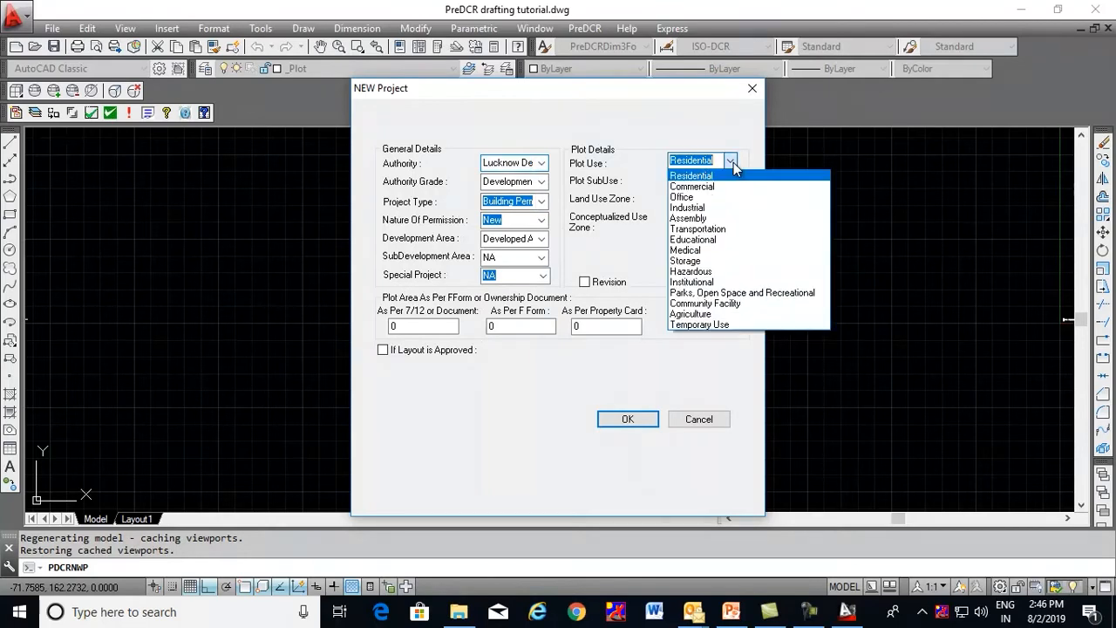
pyautogui.click(733, 177)
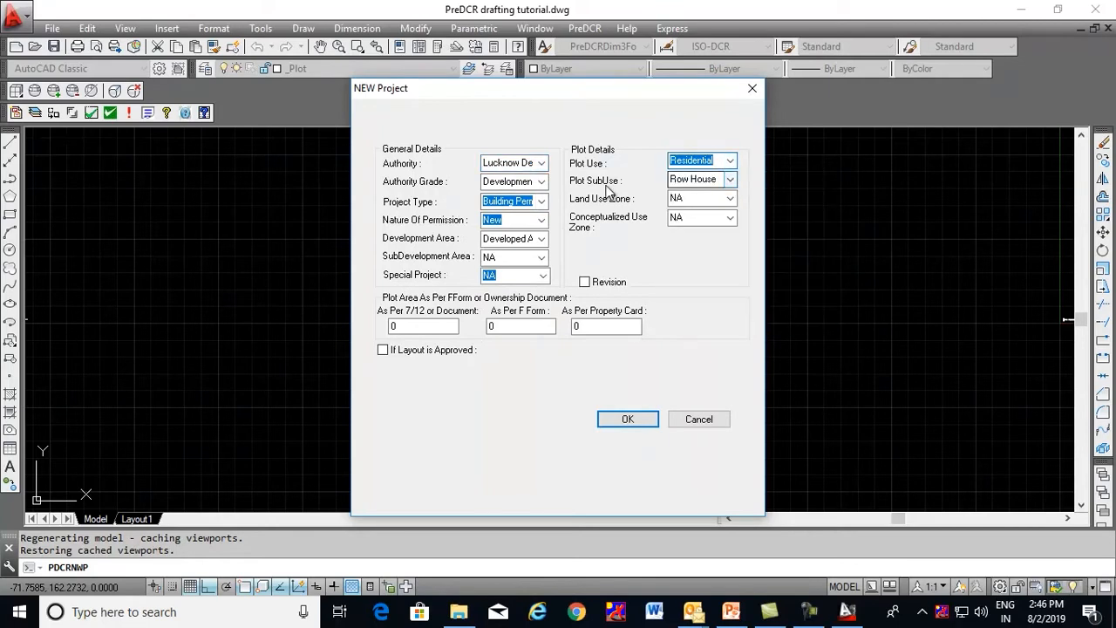
# Choose the Development authority grade and set the plot sub-use to Row House
pyautogui.click(542, 183)
pyautogui.click(546, 200)
pyautogui.click(730, 179)
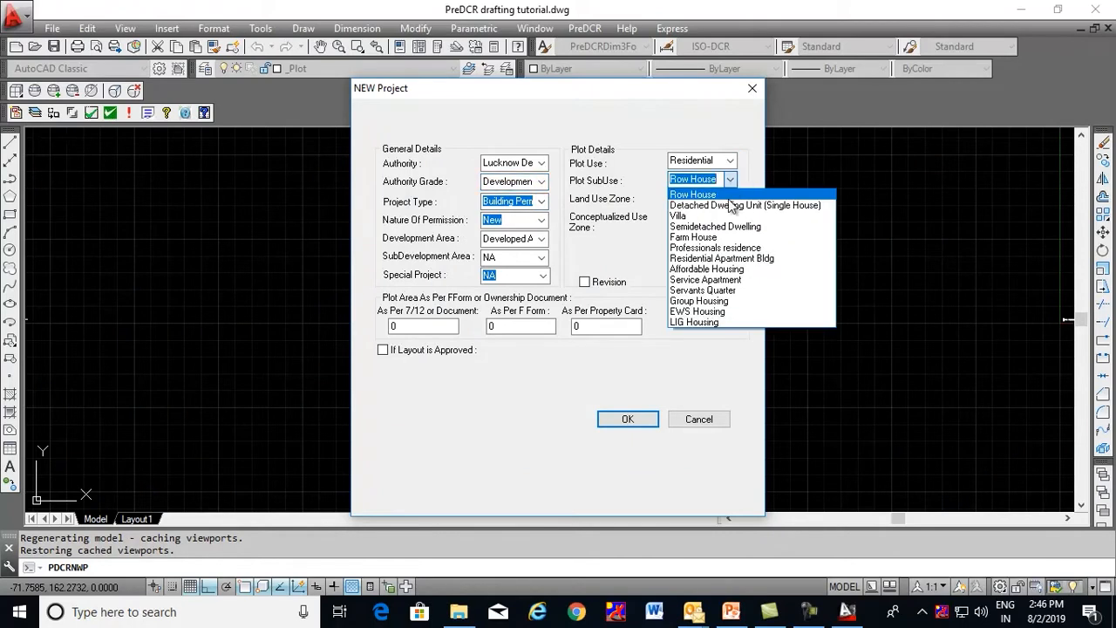
pyautogui.click(728, 199)
# Set the project type to Building Permission and the land use zone to Residential use Zone
pyautogui.click(541, 201)
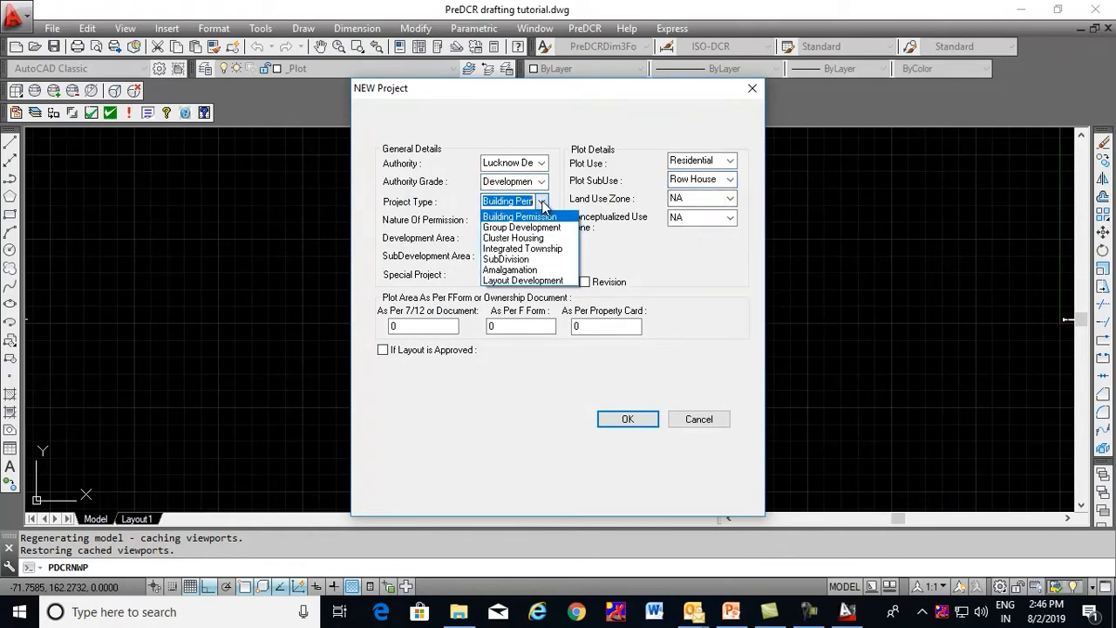
pyautogui.click(543, 218)
pyautogui.click(729, 198)
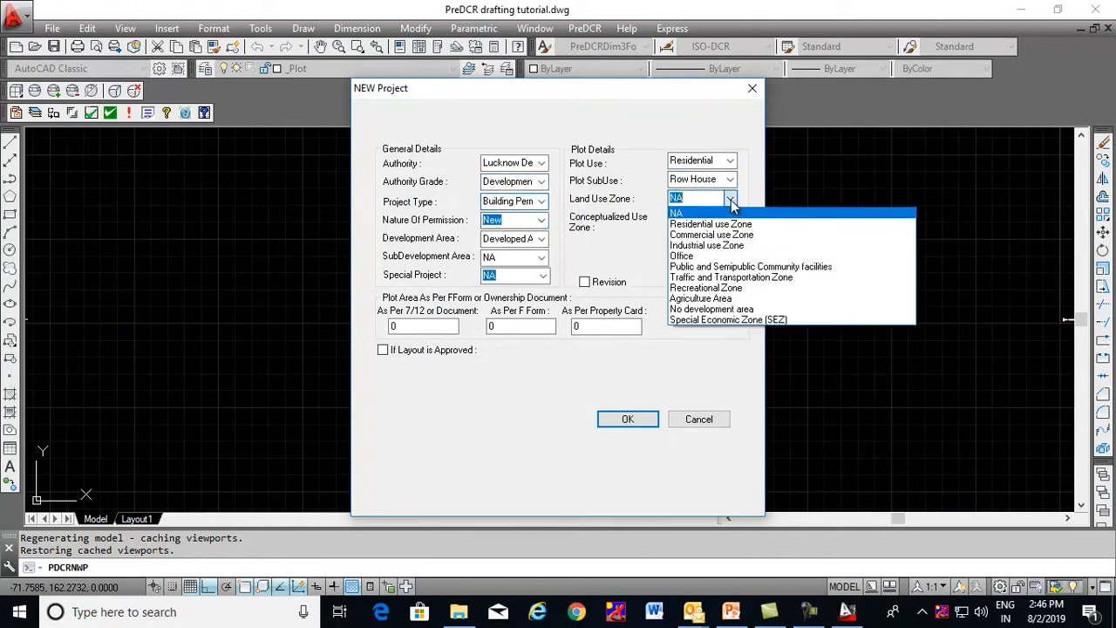
pyautogui.click(731, 224)
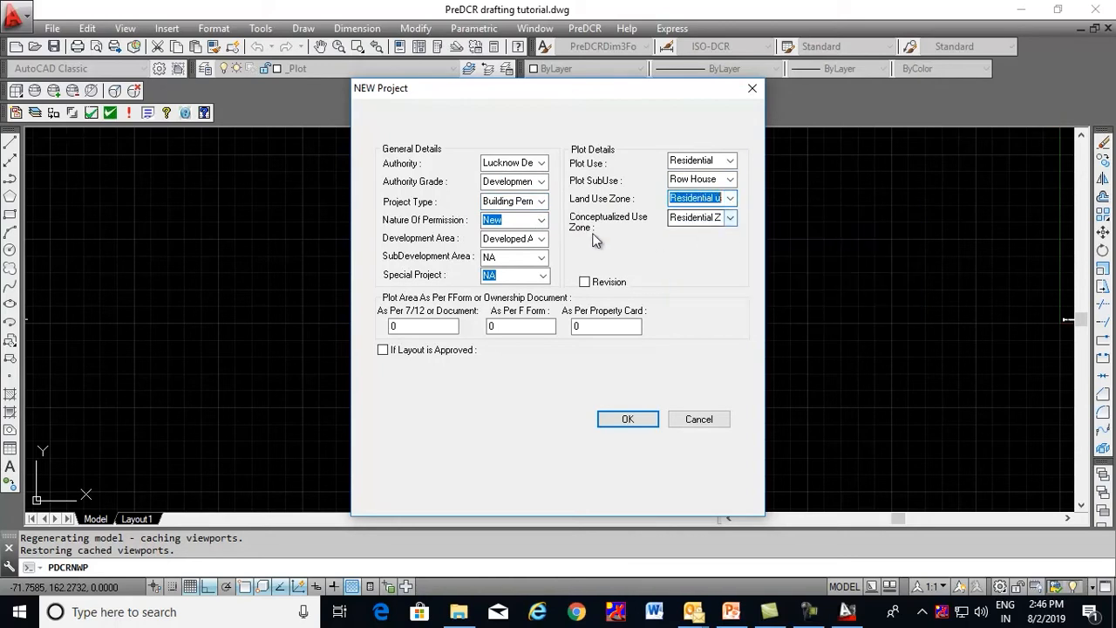
# Set the nature of permission to New and the conceptualized use zone to the residential zone
pyautogui.click(542, 220)
pyautogui.click(546, 232)
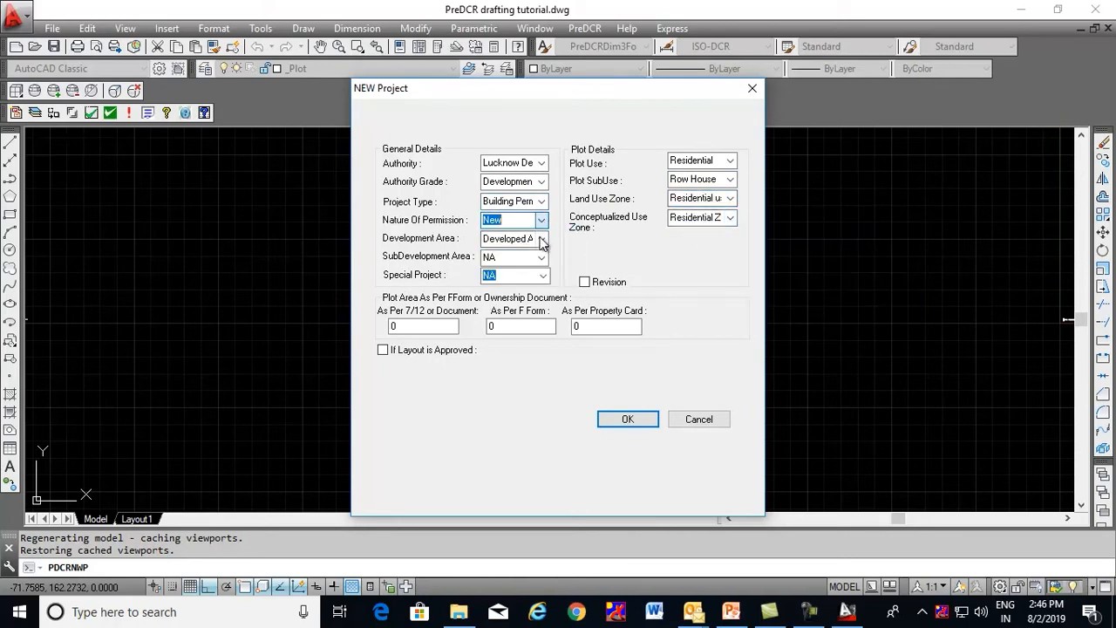
pyautogui.click(730, 218)
pyautogui.click(734, 232)
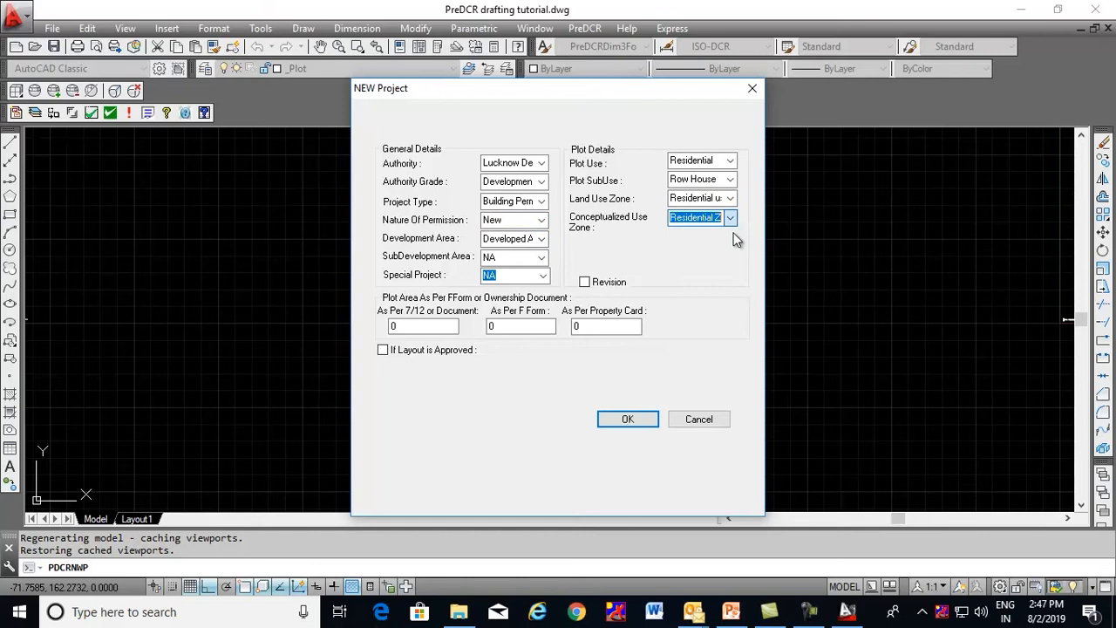
# Choose the developed area as development area, the metro city area as sub-development area, and NA as special project
pyautogui.click(542, 238)
pyautogui.click(546, 254)
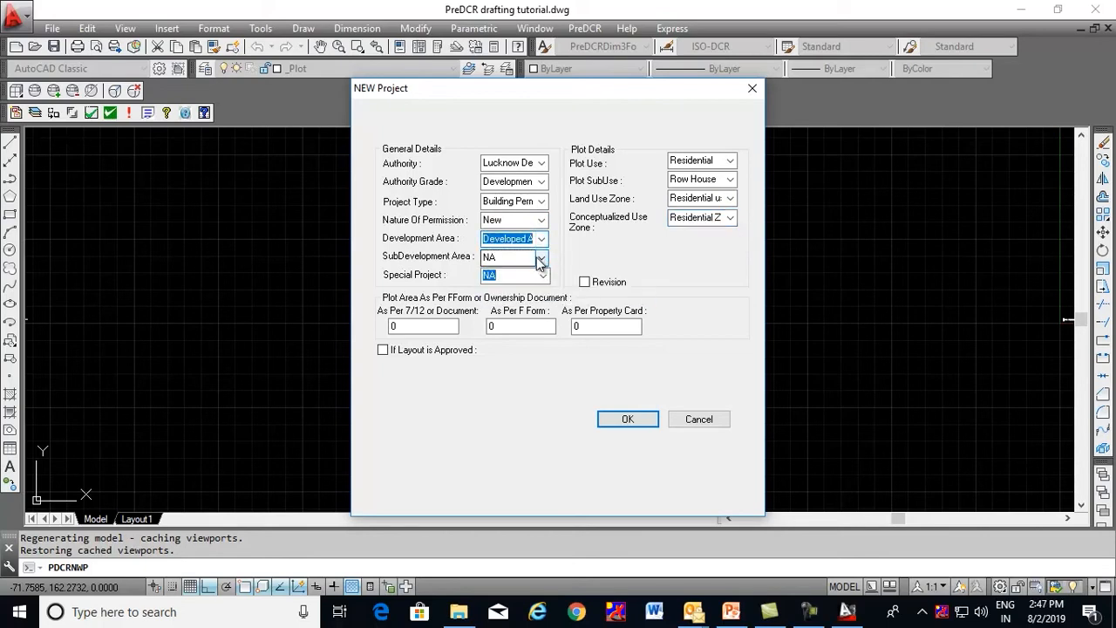
pyautogui.click(540, 259)
pyautogui.click(548, 283)
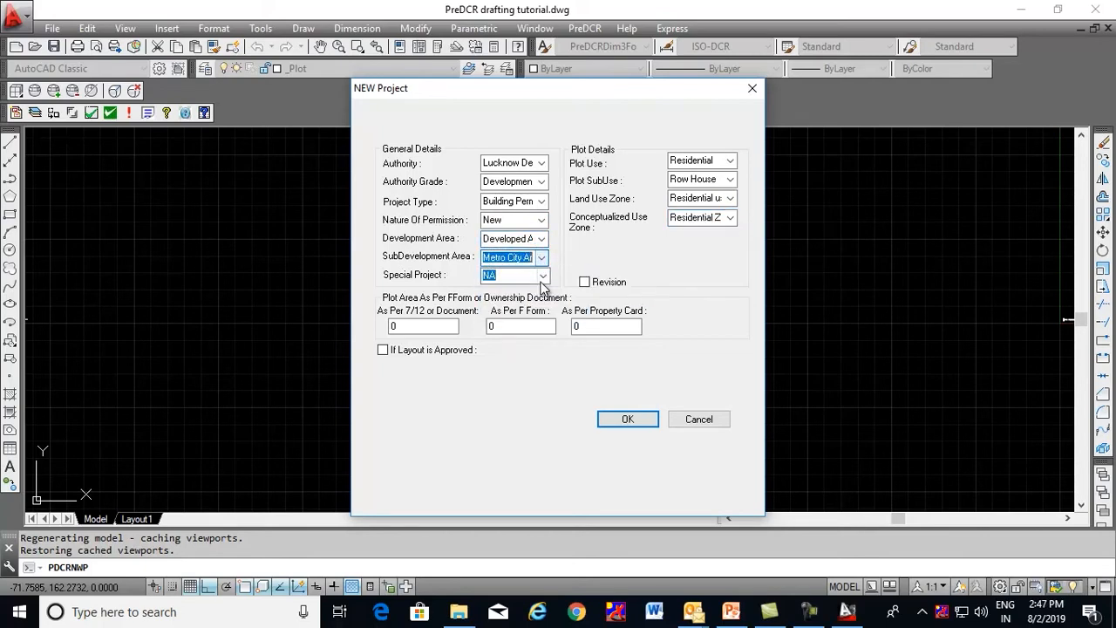
pyautogui.click(546, 277)
pyautogui.click(550, 298)
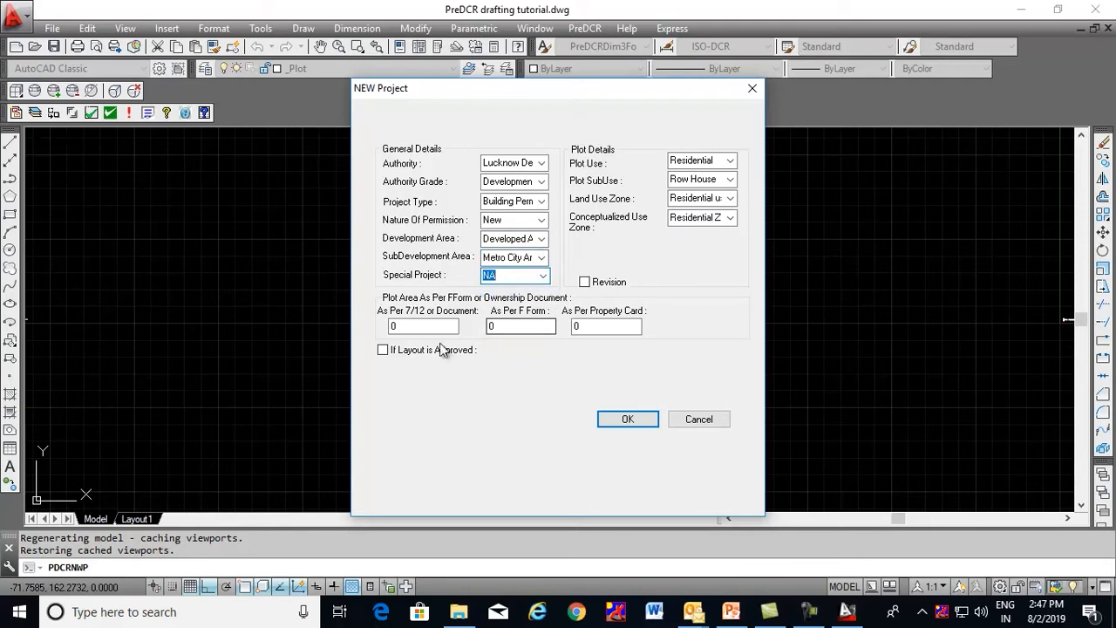
# Enter 162 as the plot area per 7/12 or document, F Form and property card, and create the project
pyautogui.click(409, 326)
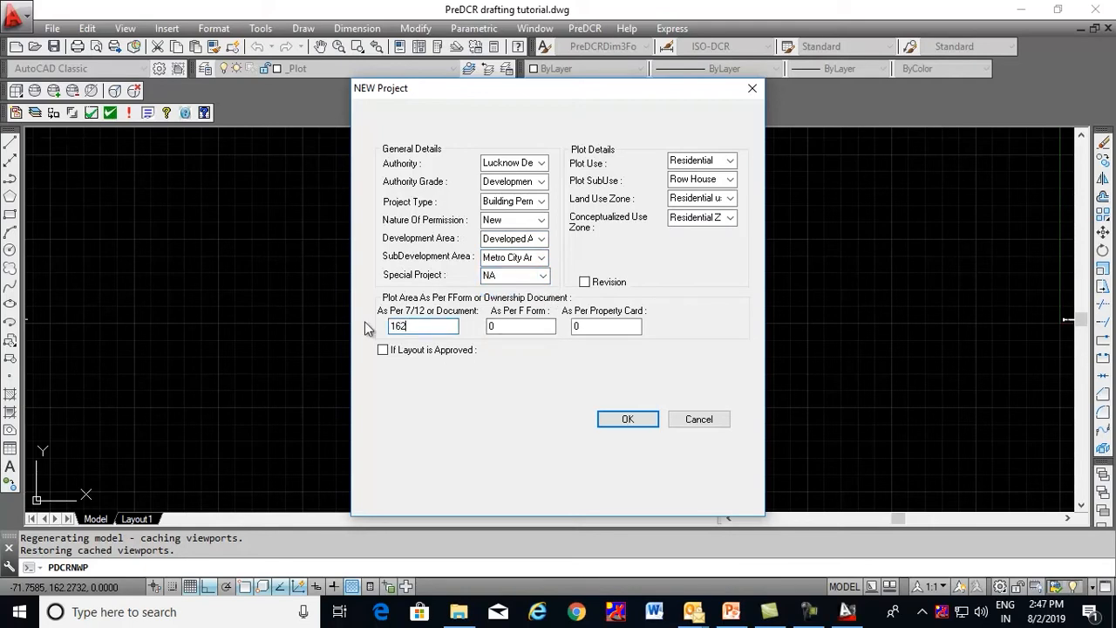
pyautogui.press('Tab')
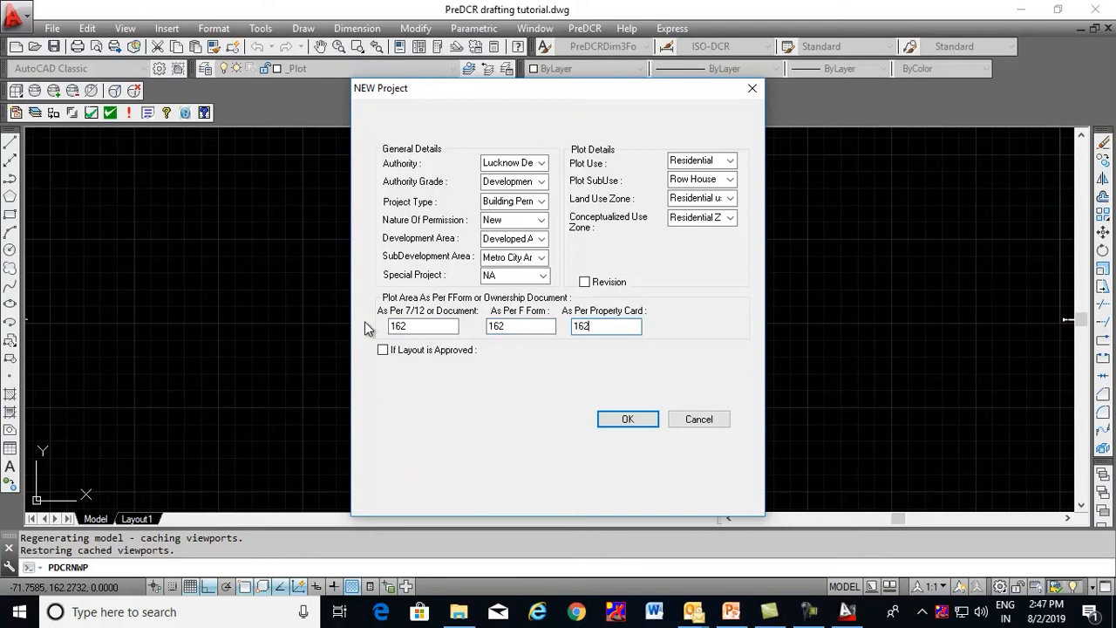
pyautogui.click(624, 425)
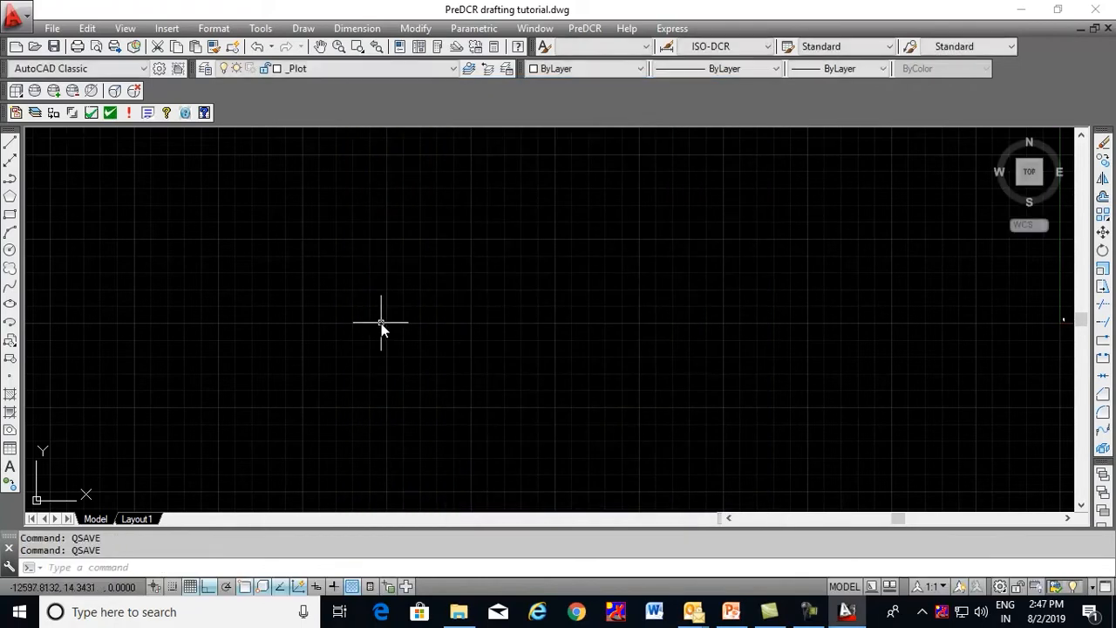
# Create the standard PreDCR layers in the drawing and dismiss the list of created layers
pyautogui.click(36, 117)
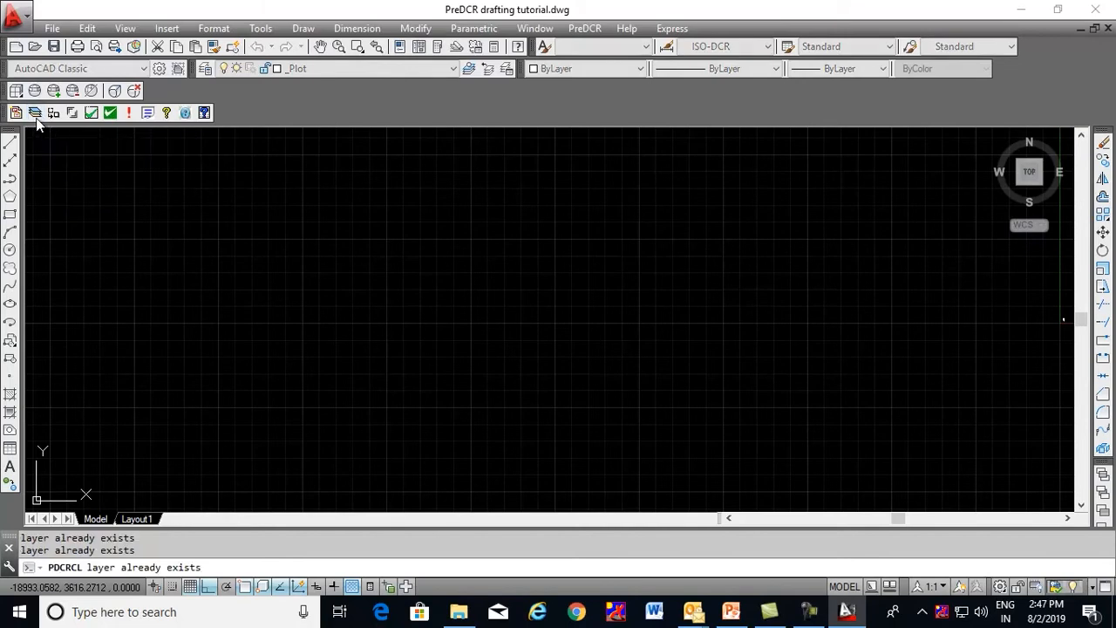
pyautogui.click(603, 345)
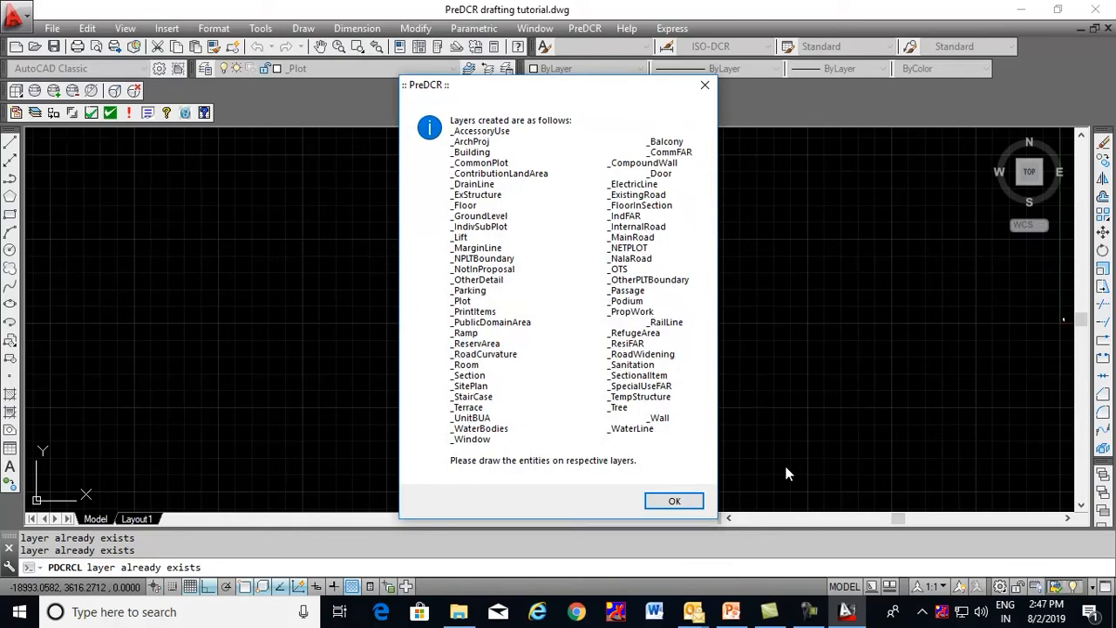
pyautogui.click(688, 505)
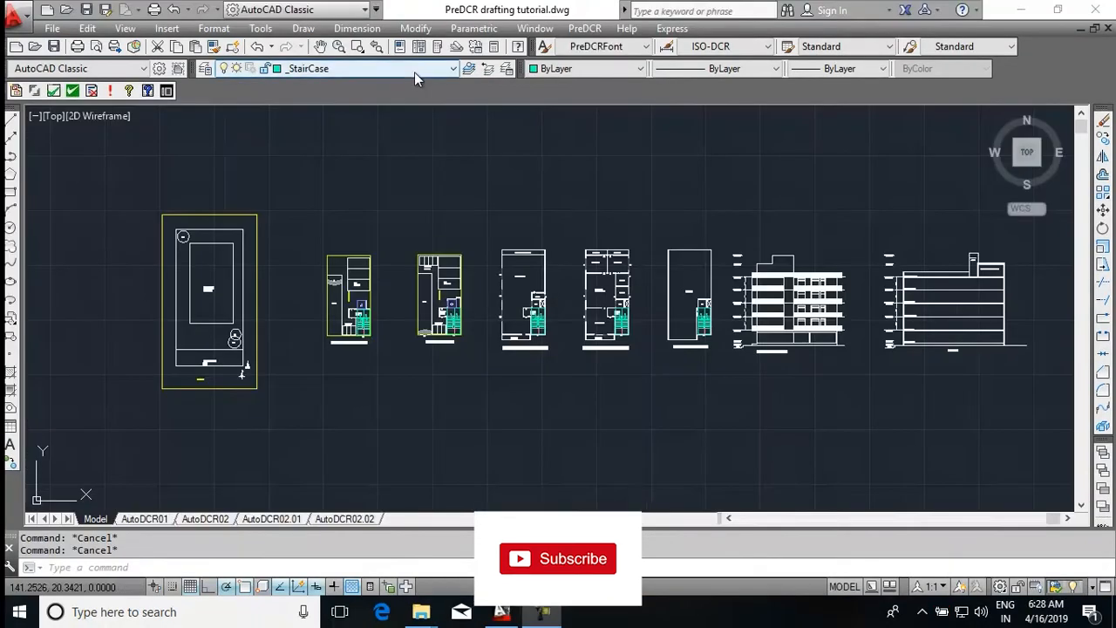
# Draw a rectangle on the _Plot layer over the plot boundary in the site plan, ending at the road's edge
pyautogui.click(446, 69)
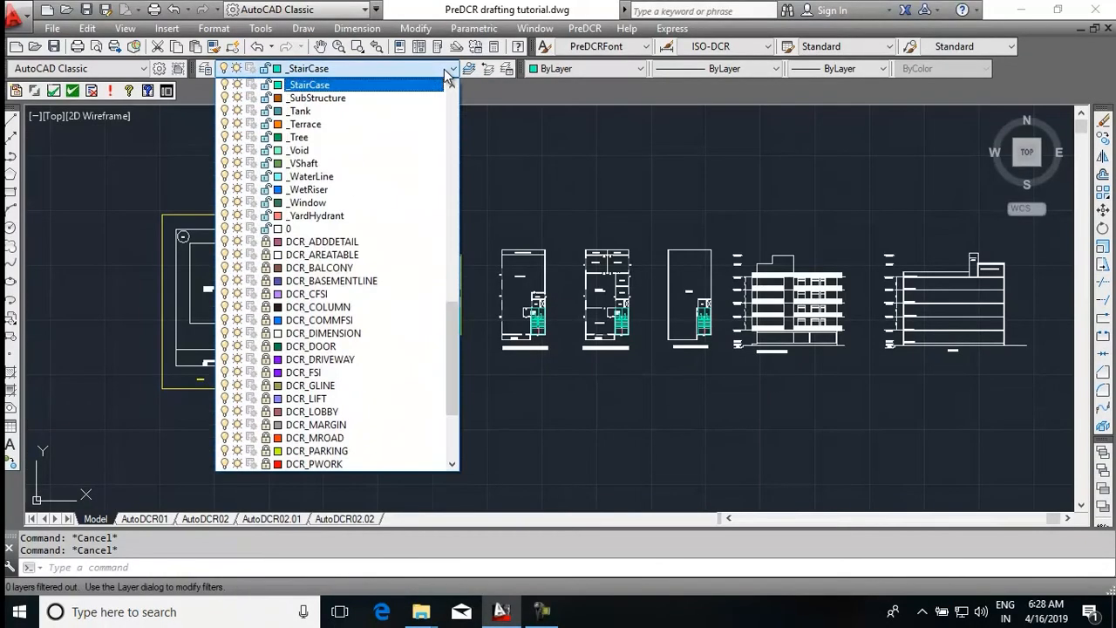
pyautogui.scroll(1, 335, 217)
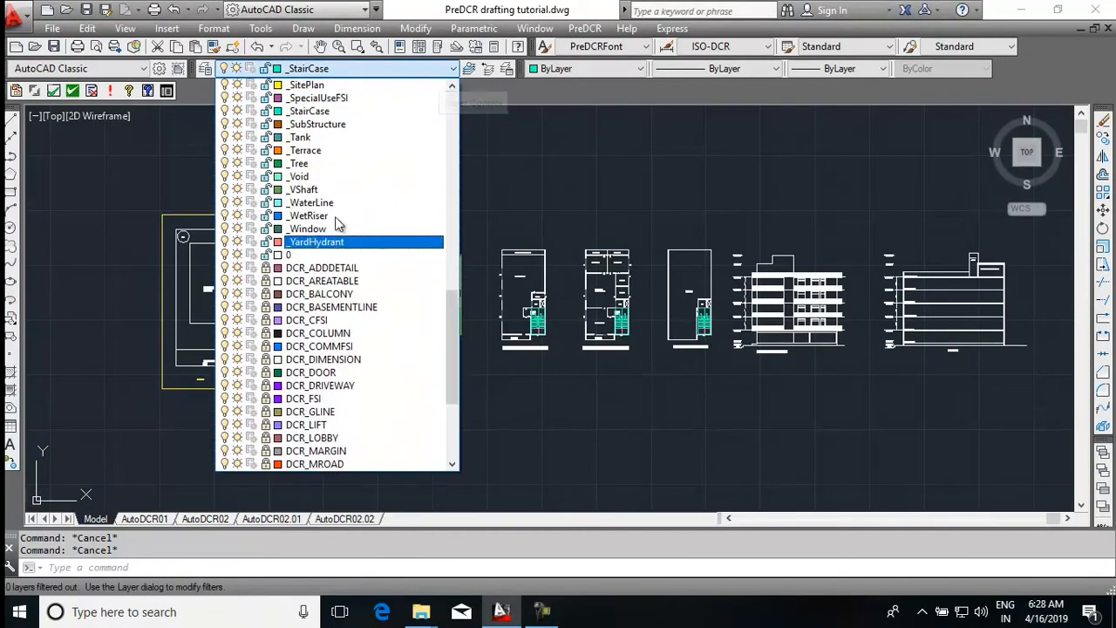
pyautogui.scroll(7, 338, 218)
pyautogui.click(352, 164)
pyautogui.write('rec')
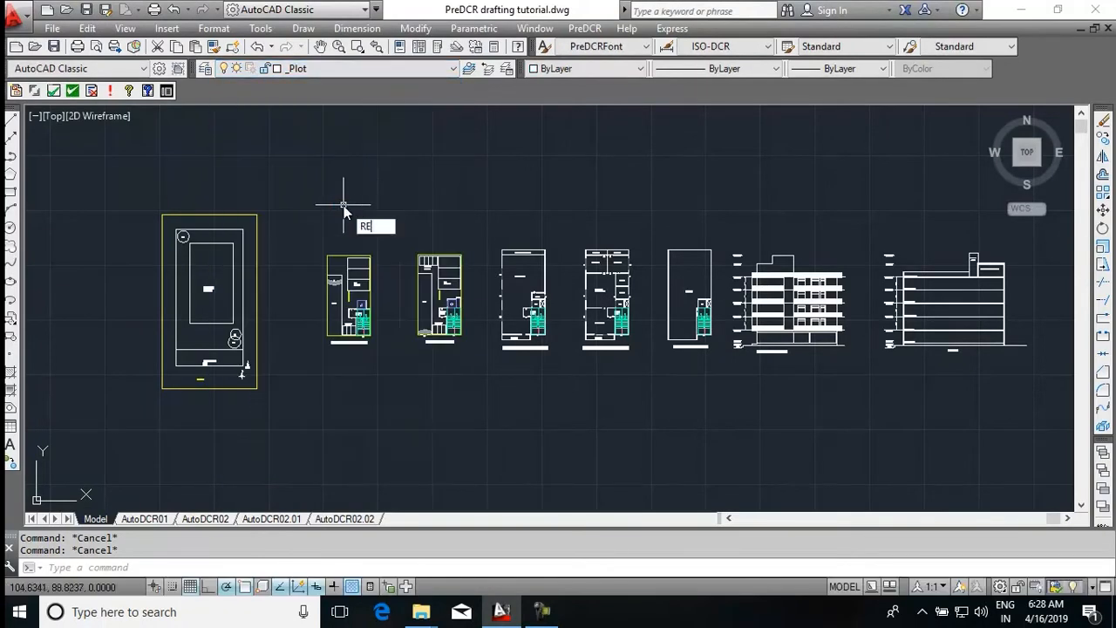
pyautogui.press('Return')
pyautogui.scroll(5, 179, 246)
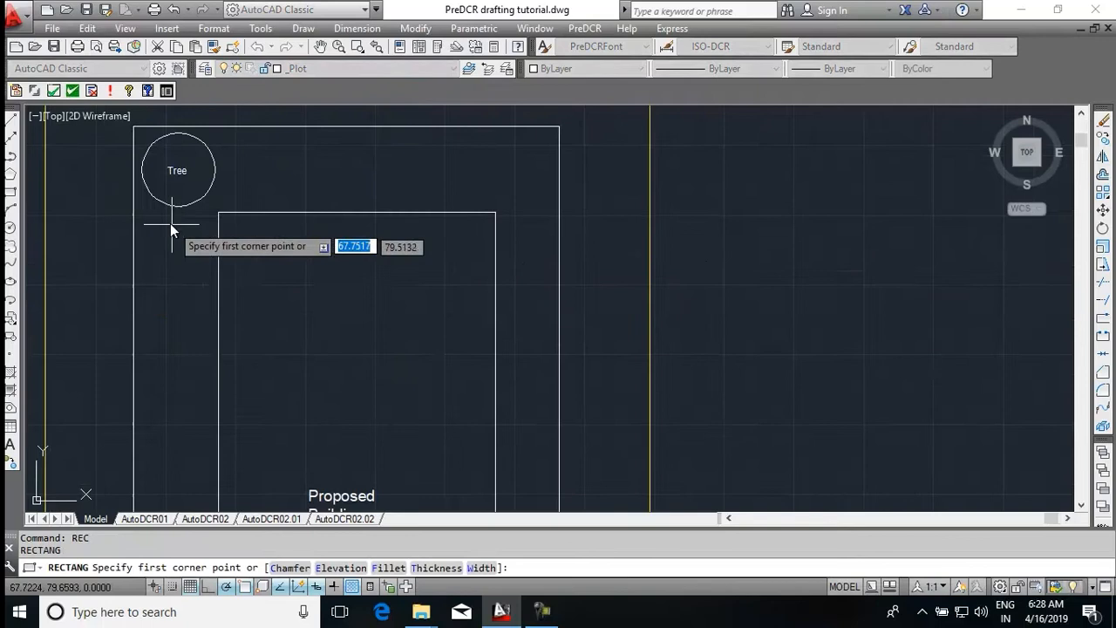
pyautogui.click(135, 126)
pyautogui.scroll(-4, 140, 128)
pyautogui.scroll(5, 309, 440)
pyautogui.scroll(2, 353, 444)
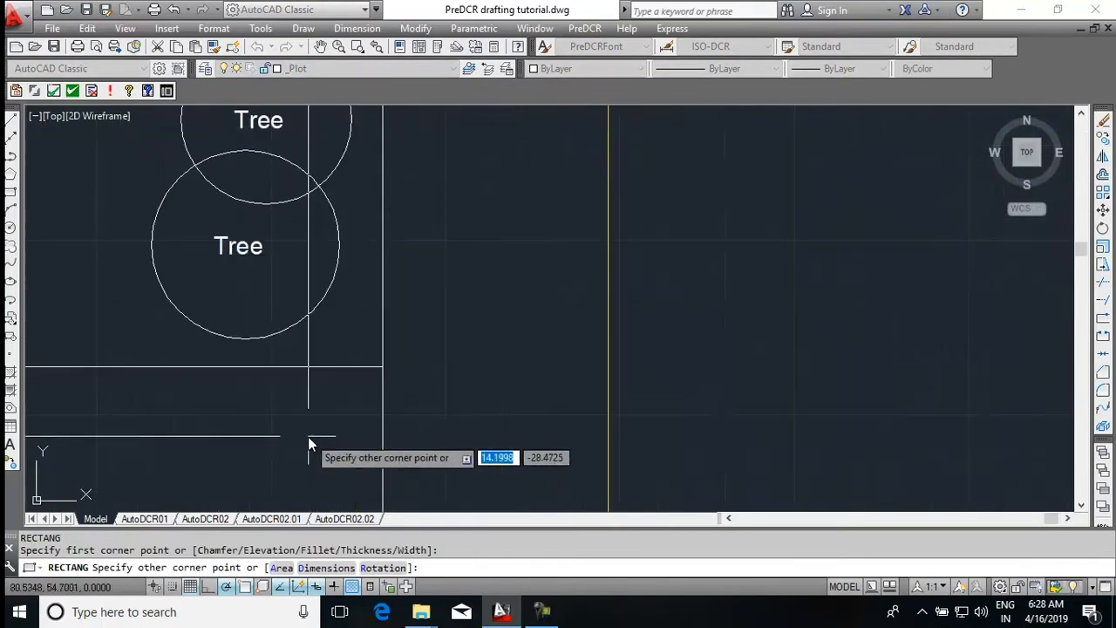
pyautogui.click(380, 373)
pyautogui.scroll(-4, 595, 396)
pyautogui.scroll(-4, 593, 396)
pyautogui.press('Escape')
# Add the multiline text PLOT inside the plot rectangle, between the proposed building and the road
pyautogui.write('mt')
pyautogui.press('Return')
pyautogui.scroll(4, 464, 378)
pyautogui.click(416, 327)
pyautogui.click(518, 343)
pyautogui.write('PLOT')
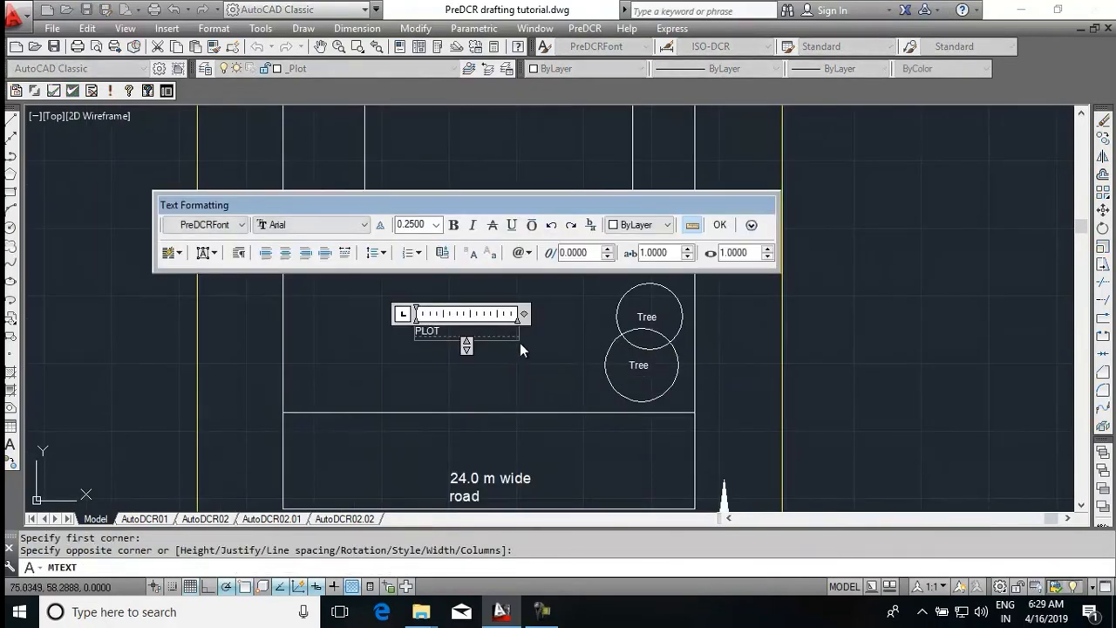
pyautogui.click(520, 343)
# Draw a rectangle on the _MainRoad layer over the 24.0 m wide road strip below the plot
pyautogui.moveTo(523, 366); pyautogui.dragTo(508, 289, button='middle')
pyautogui.click(439, 68)
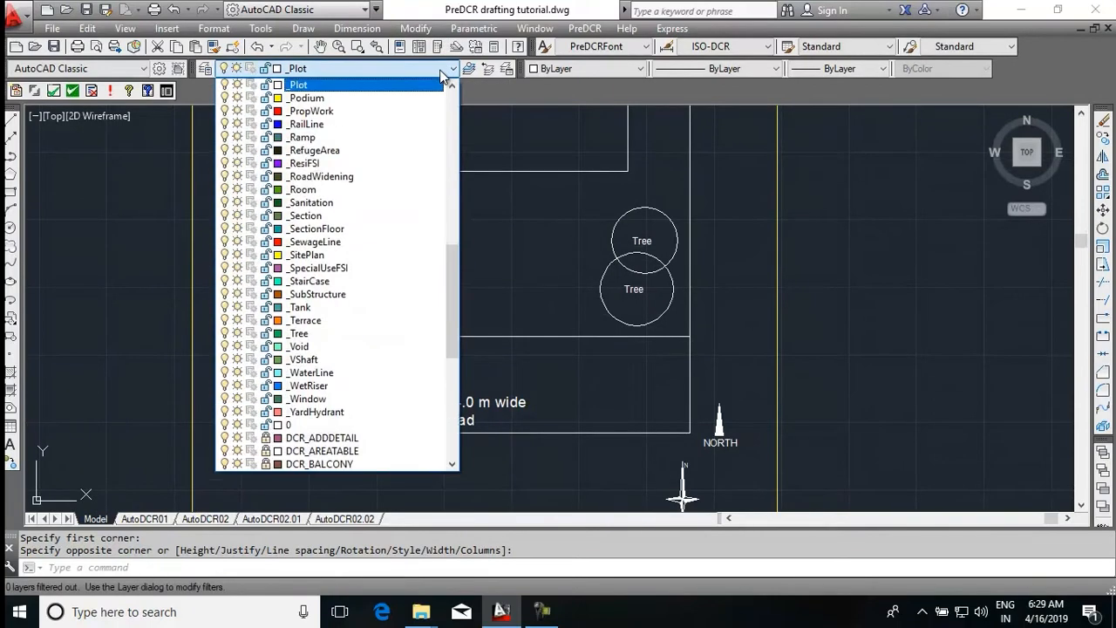
pyautogui.scroll(6, 363, 166)
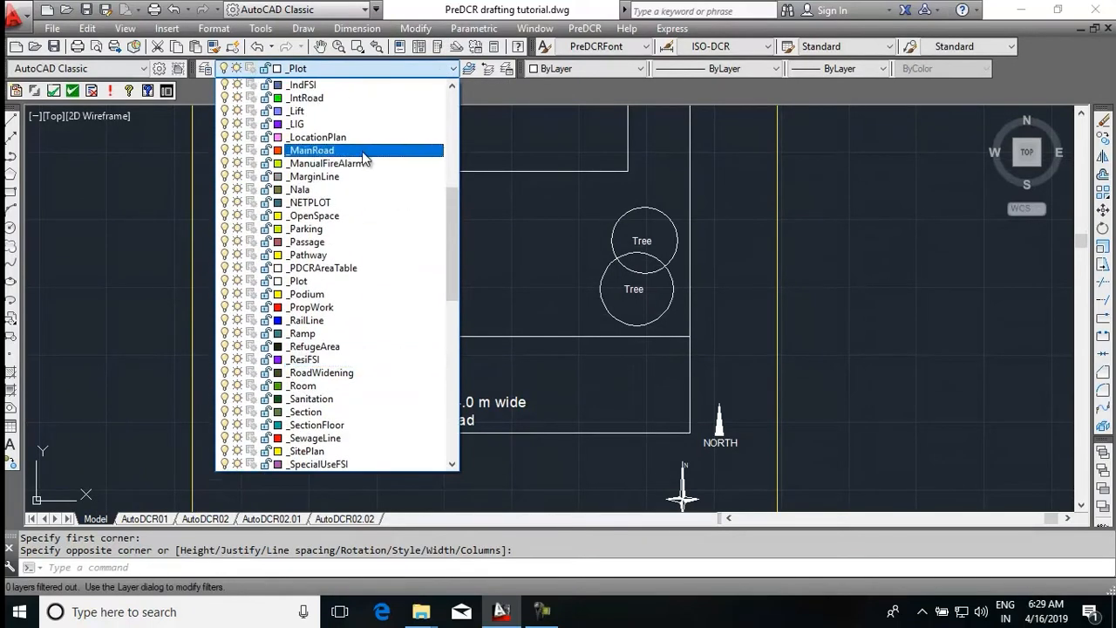
pyautogui.click(362, 152)
pyautogui.press('Escape')
pyautogui.write('rec')
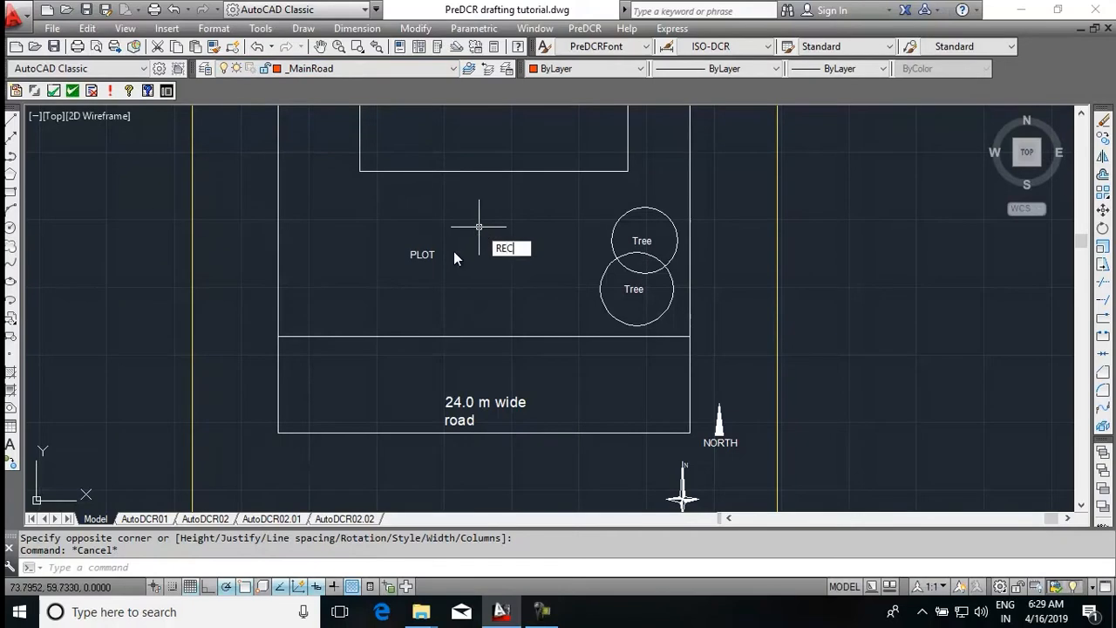
pyautogui.press('Return')
pyautogui.click(279, 335)
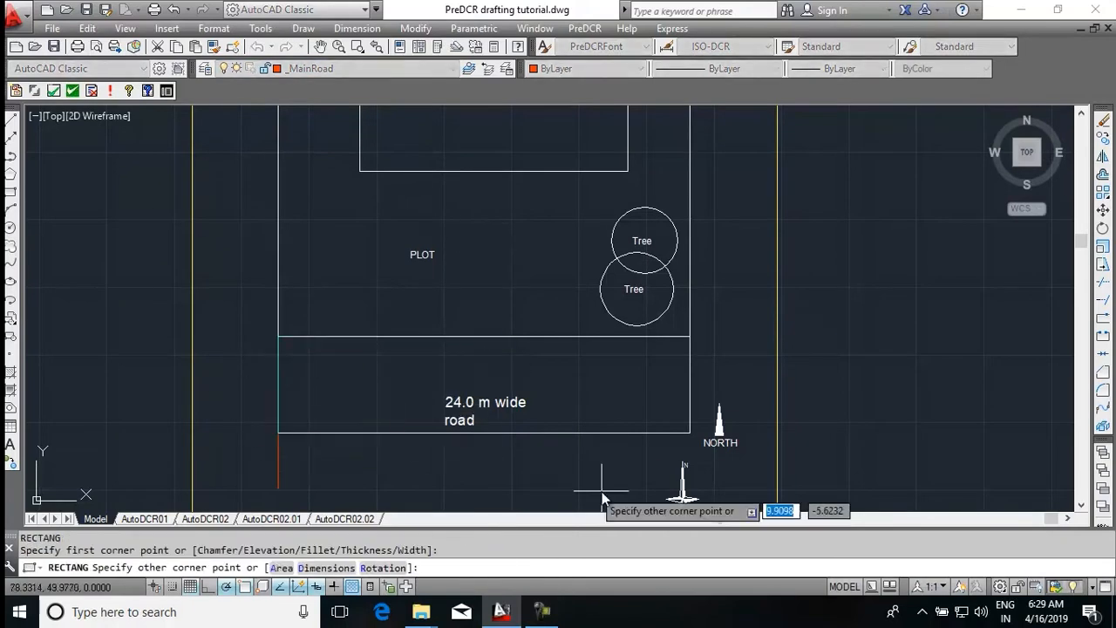
pyautogui.click(690, 432)
pyautogui.press('Escape')
# Add the multiline text "24.0 M WIDE MAIN ROAD" inside the main road rectangle
pyautogui.write('mt')
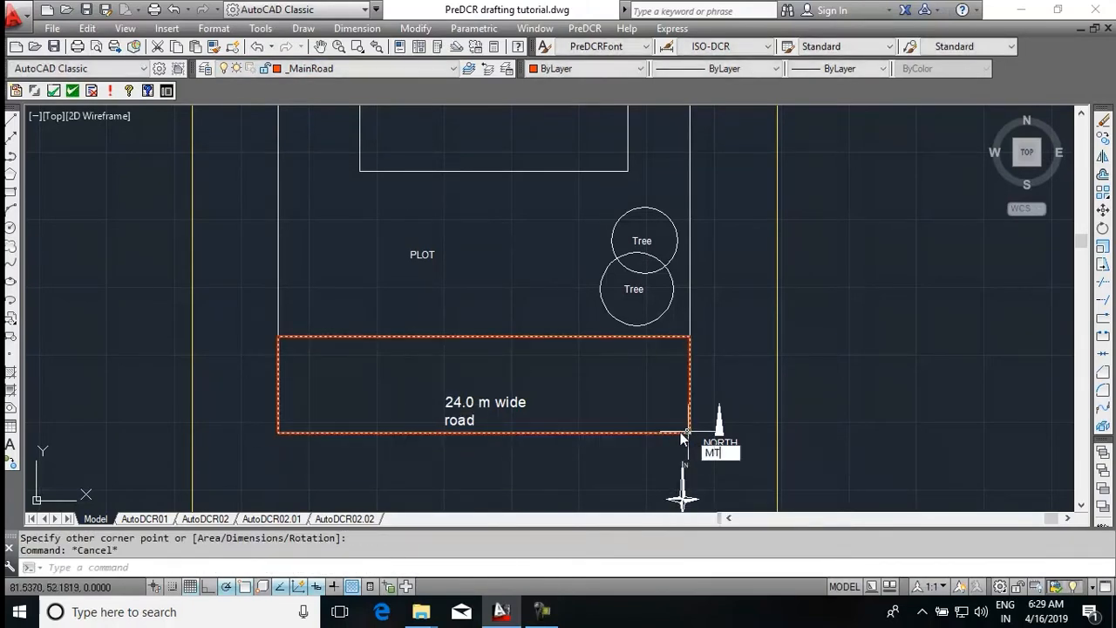
pyautogui.press('Return')
pyautogui.click(357, 367)
pyautogui.click(626, 384)
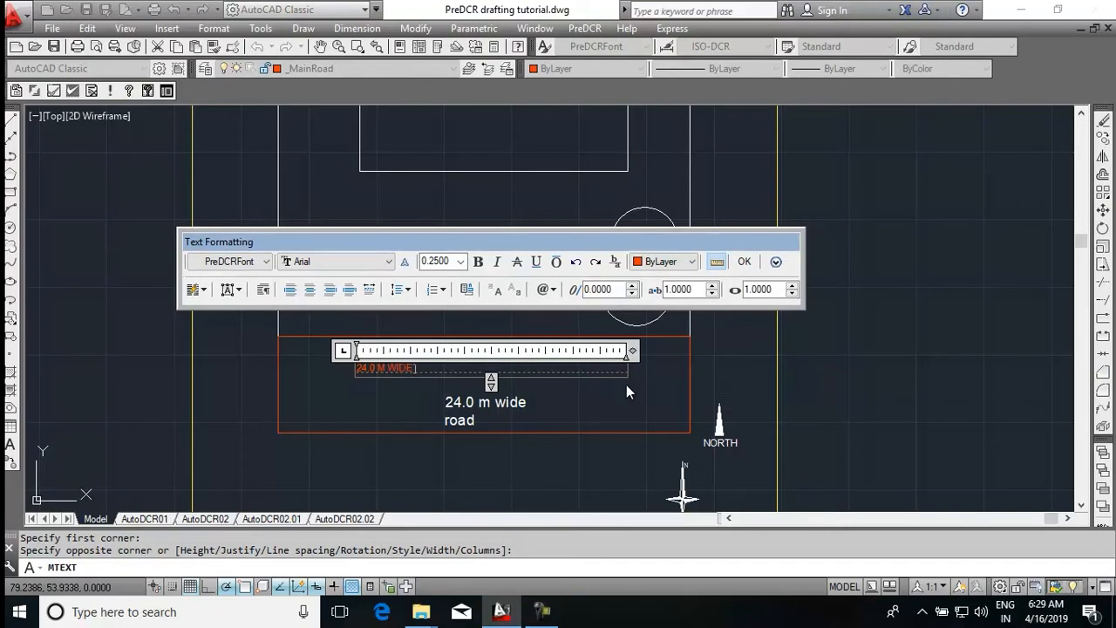
pyautogui.write('24.0 M WIDE MAIN ROAD')
pyautogui.click(626, 385)
# Draw a rectangle on the _PropWork layer over the proposed building outline in the site plan
pyautogui.scroll(-4, 627, 384)
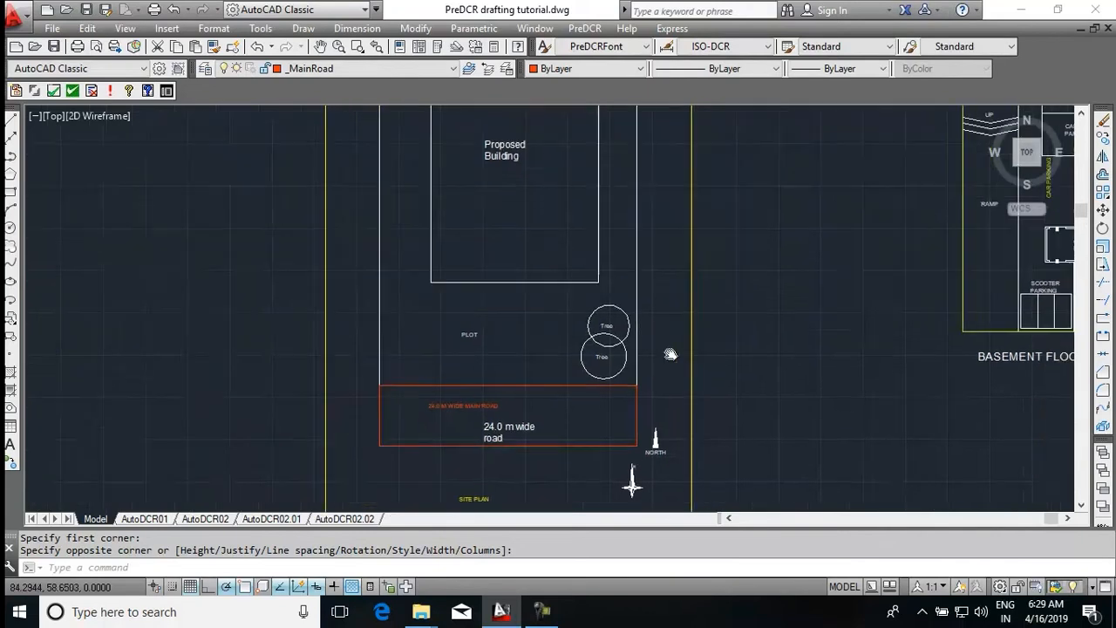
pyautogui.click(445, 67)
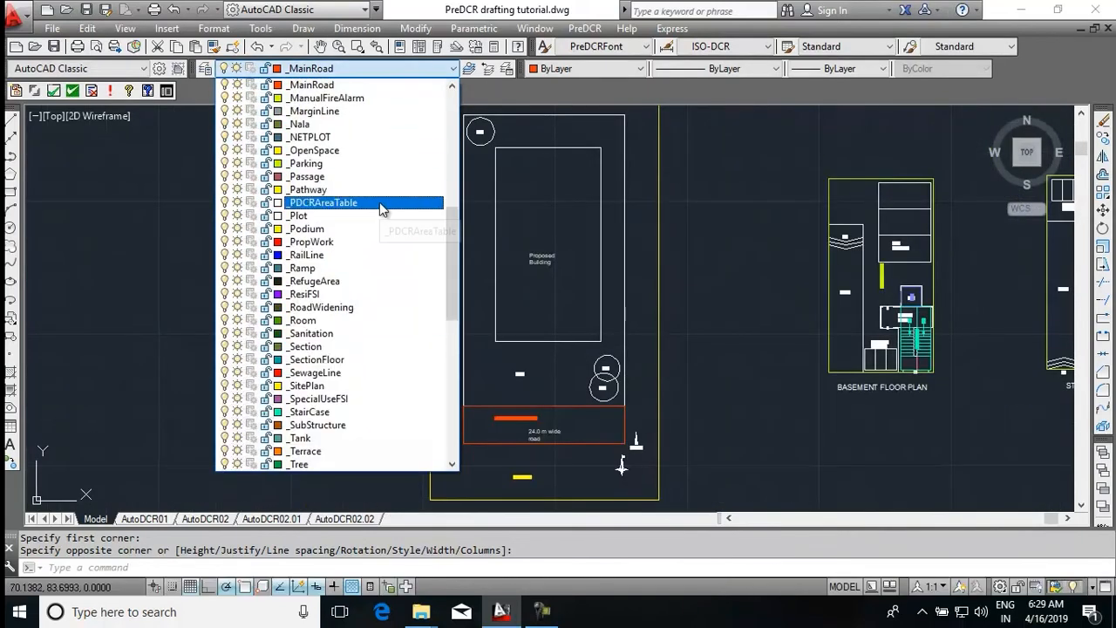
pyautogui.click(375, 242)
pyautogui.write('REC')
pyautogui.press('Return')
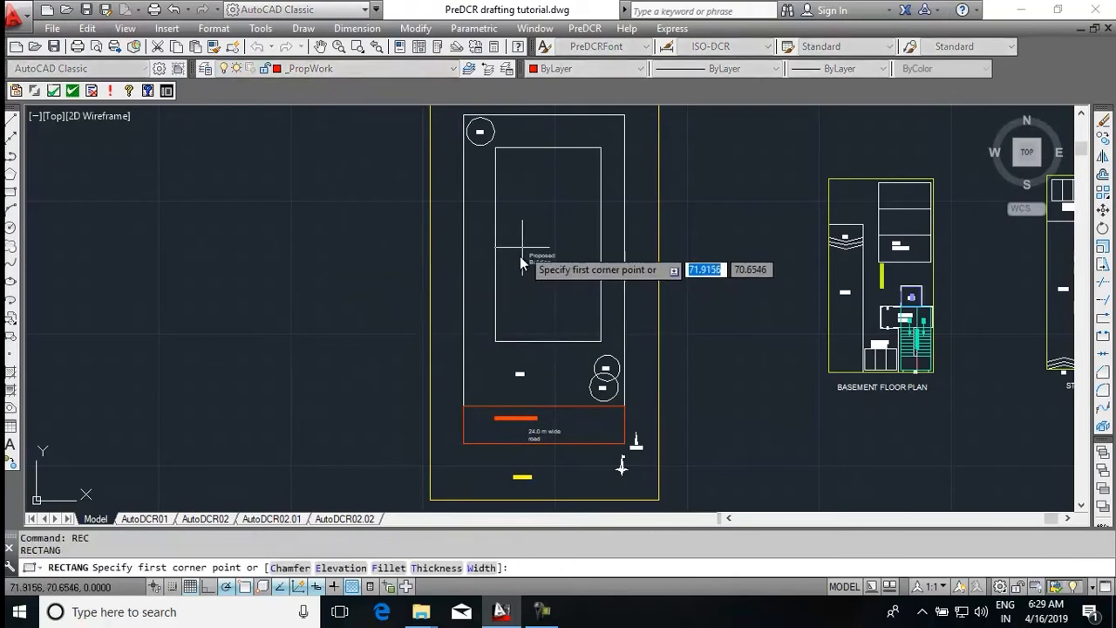
pyautogui.moveTo(511, 160); pyautogui.dragTo(493, 218, button='middle')
pyautogui.click(479, 206)
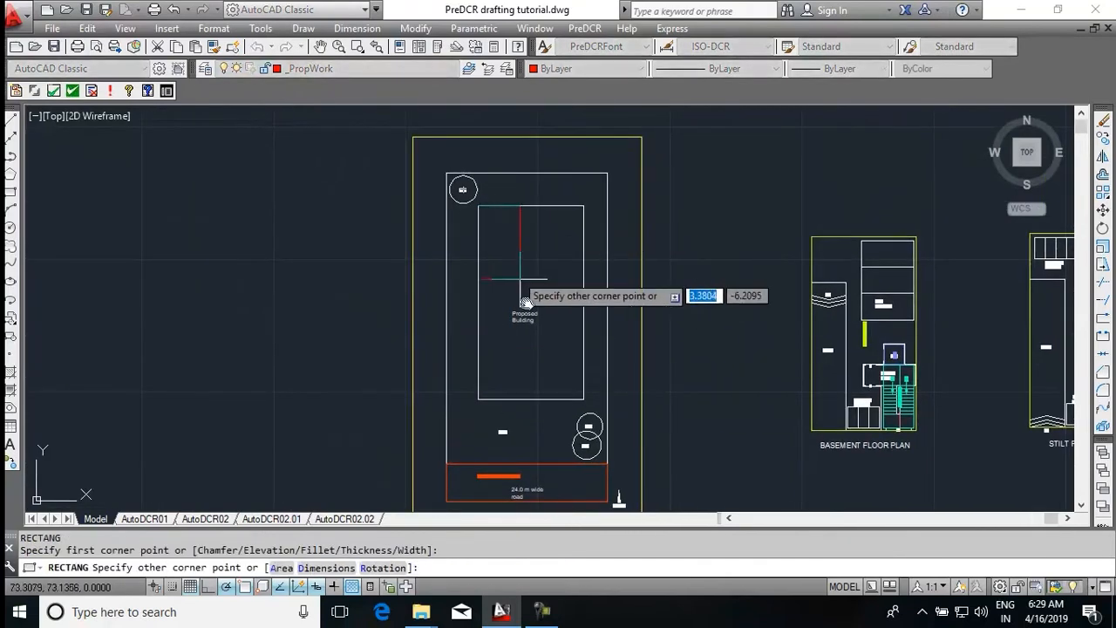
pyautogui.click(584, 399)
pyautogui.press('Escape')
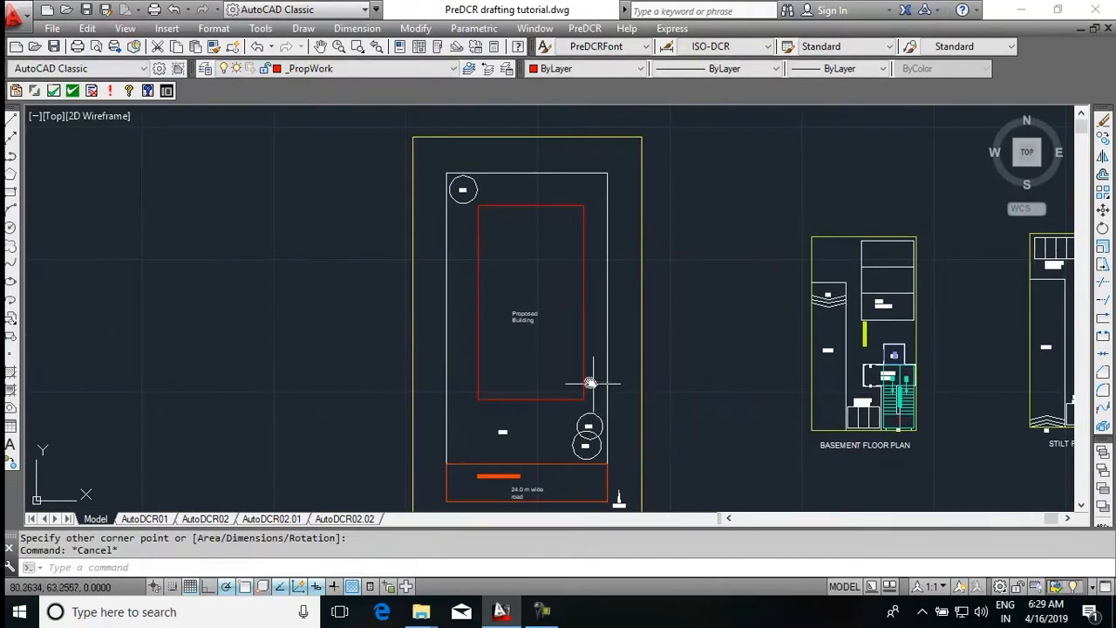
pyautogui.moveTo(585, 354)
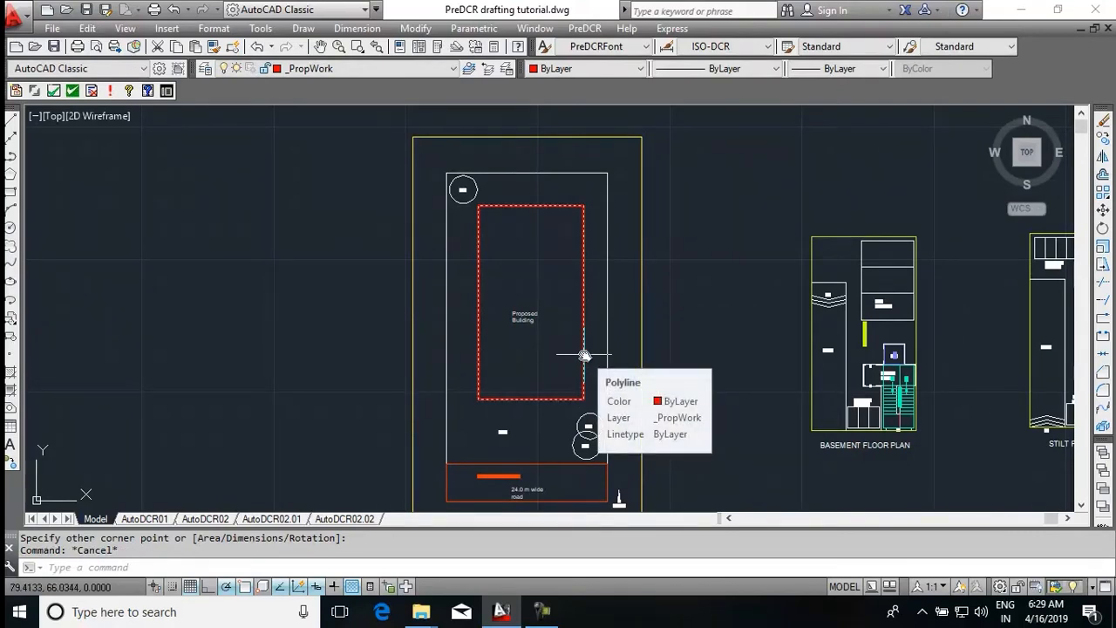
# Insert PreDCR tree symbols at the centres of the tree circles in the site plan
pyautogui.click(592, 29)
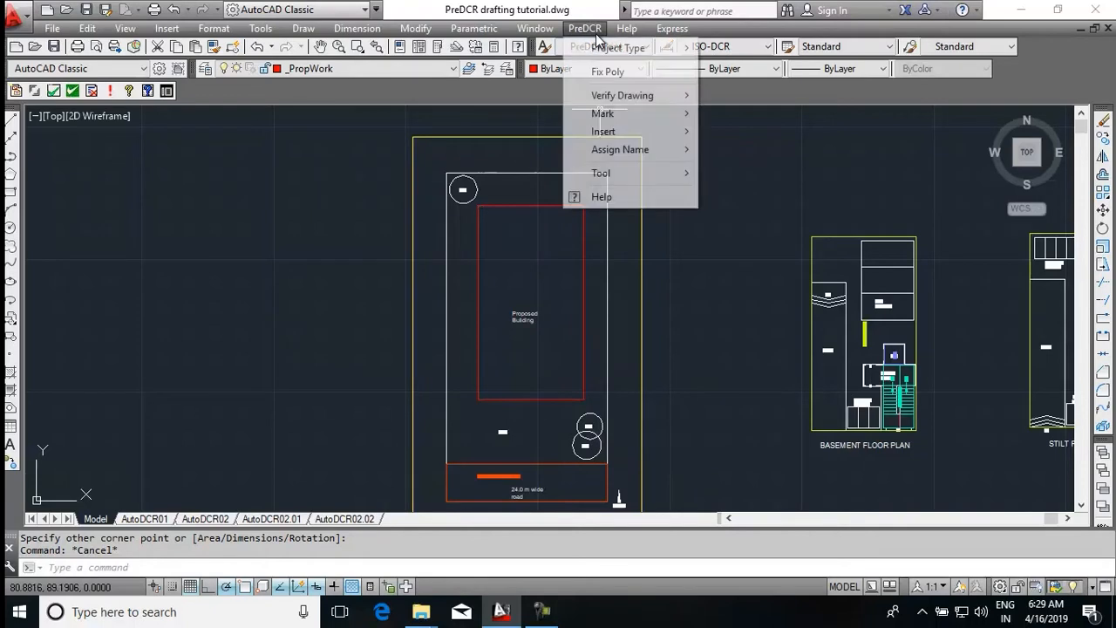
pyautogui.moveTo(608, 139)
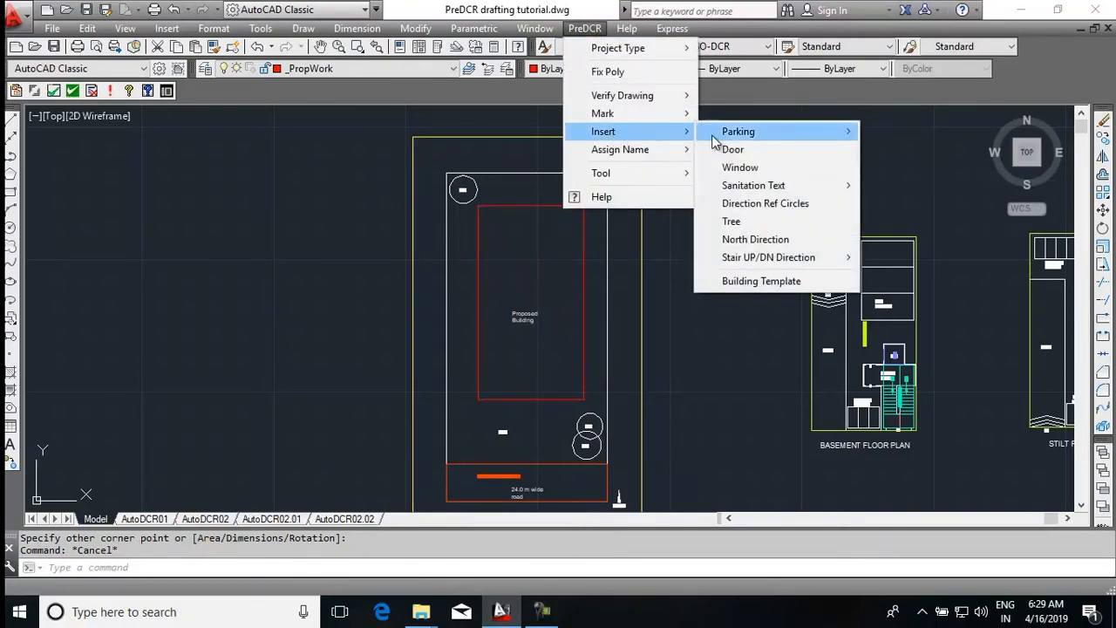
pyautogui.click(734, 222)
pyautogui.click(463, 191)
pyautogui.click(587, 447)
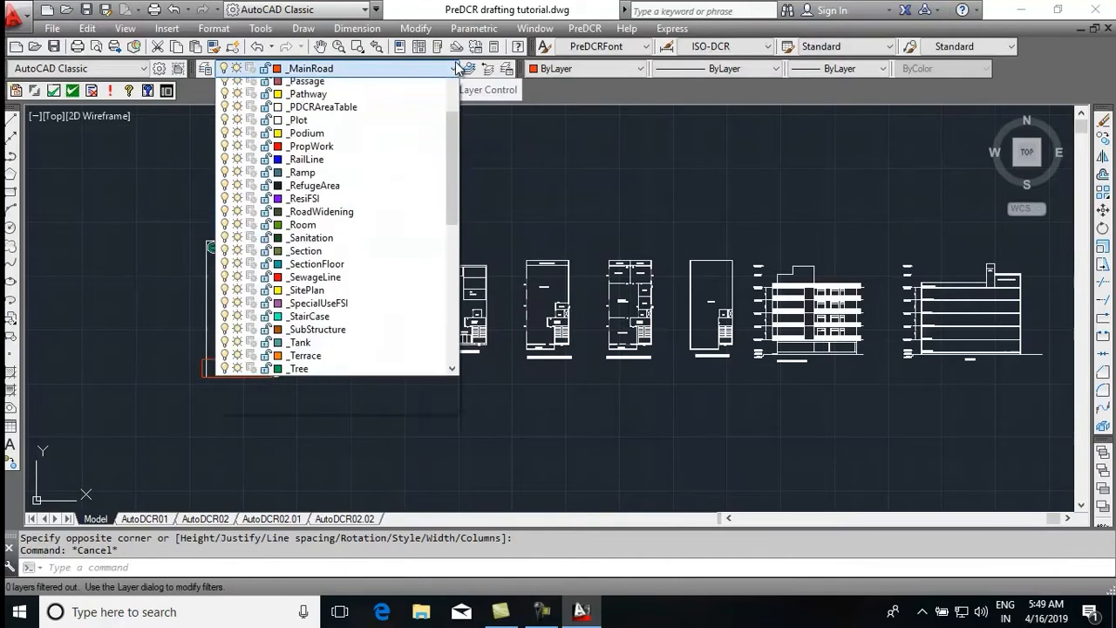
# Draw a rectangle on the _SitePlan layer enclosing the whole site plan, including the plot, main road and north arrow
pyautogui.scroll(2, 332, 262)
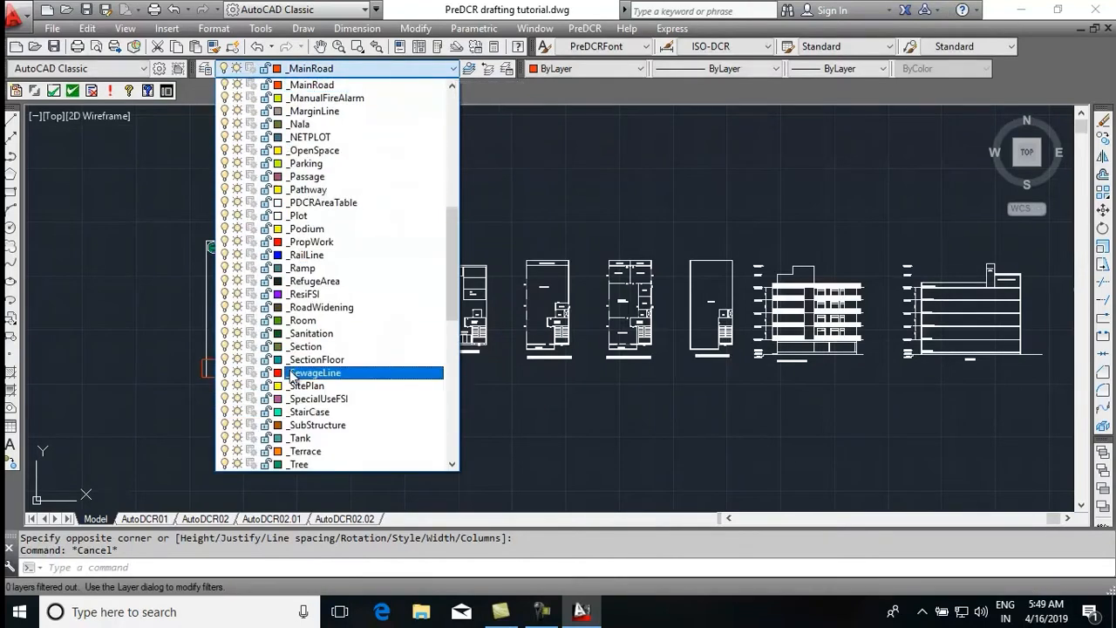
pyautogui.click(314, 389)
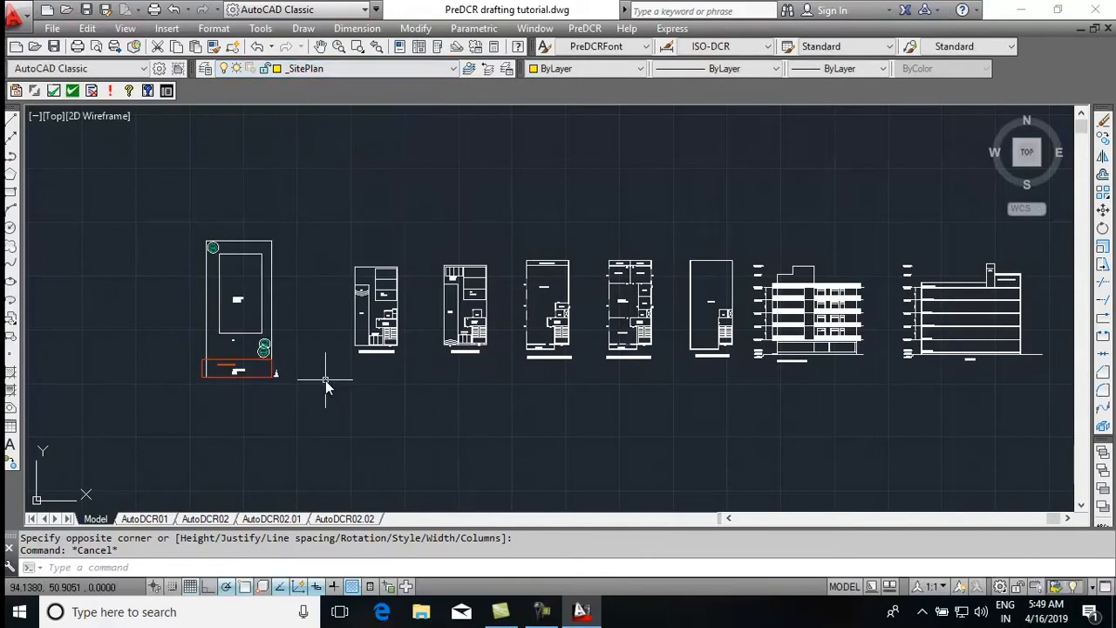
pyautogui.write('Rec')
pyautogui.press('Return')
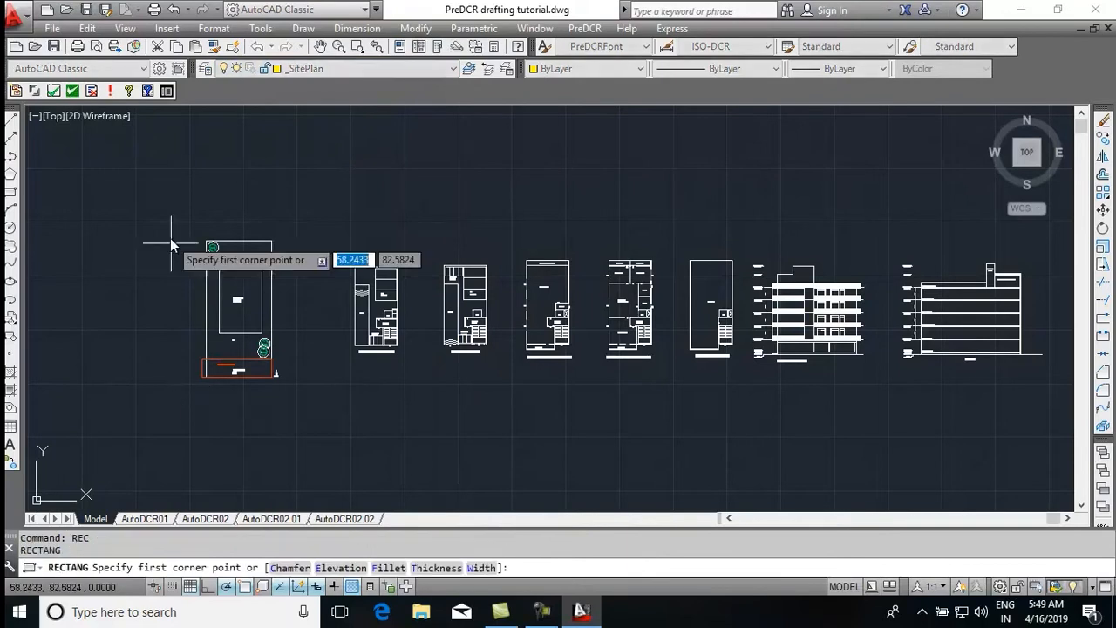
pyautogui.click(194, 230)
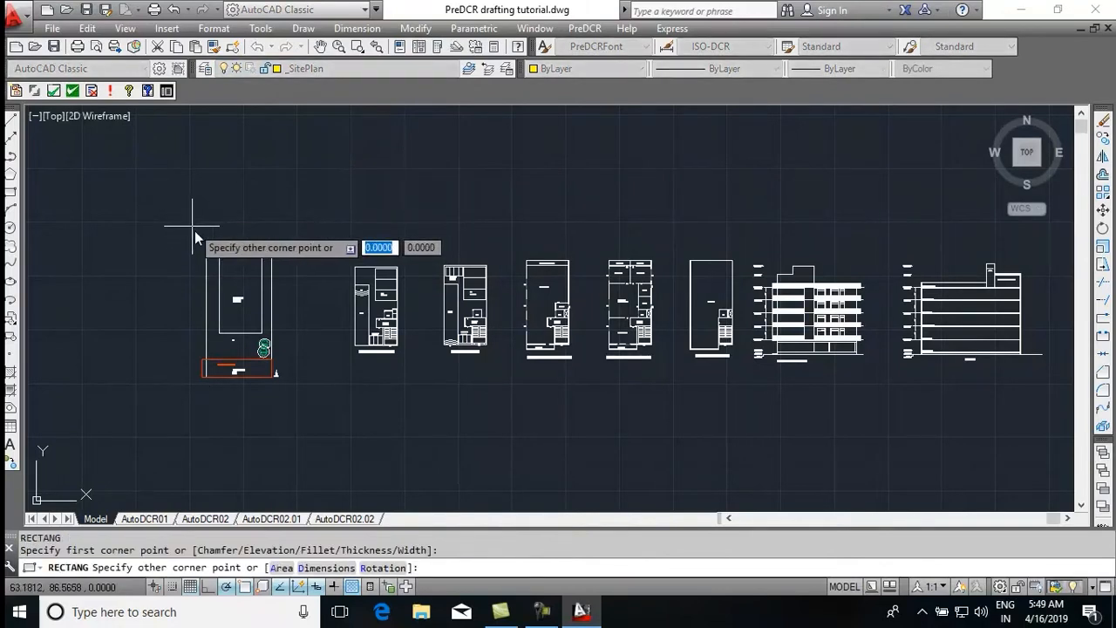
pyautogui.click(286, 397)
pyautogui.press('Escape')
# Add the multiline text SITE PLAN below the main road, inside the site plan rectangle
pyautogui.write('mte')
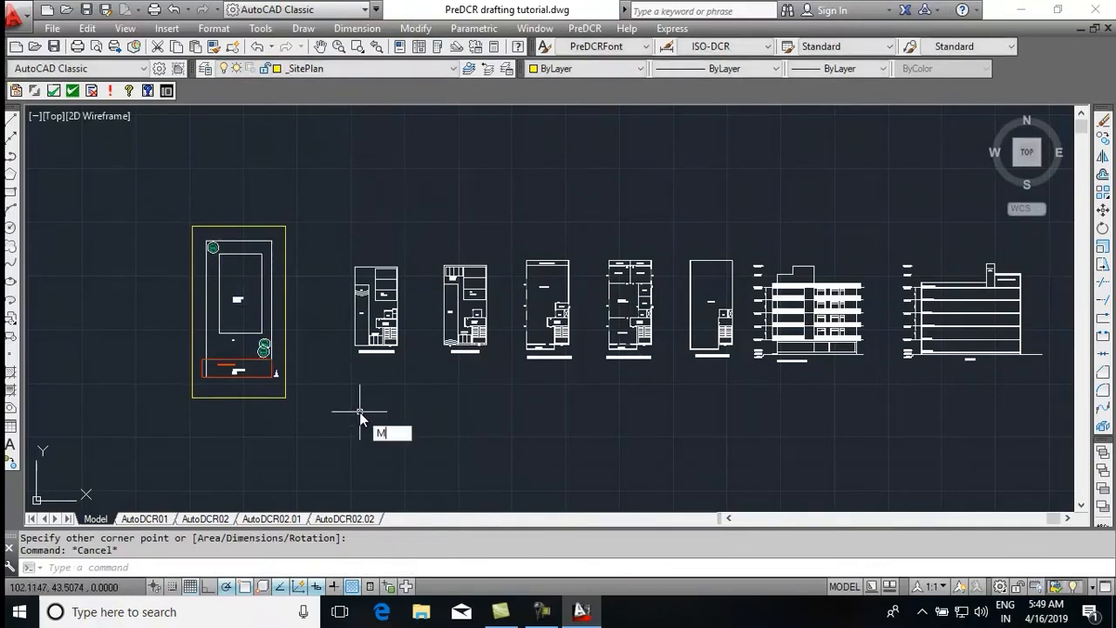
pyautogui.press('Return')
pyautogui.scroll(6, 236, 417)
pyautogui.click(182, 370)
pyautogui.click(387, 407)
pyautogui.write('SiTE PLAN')
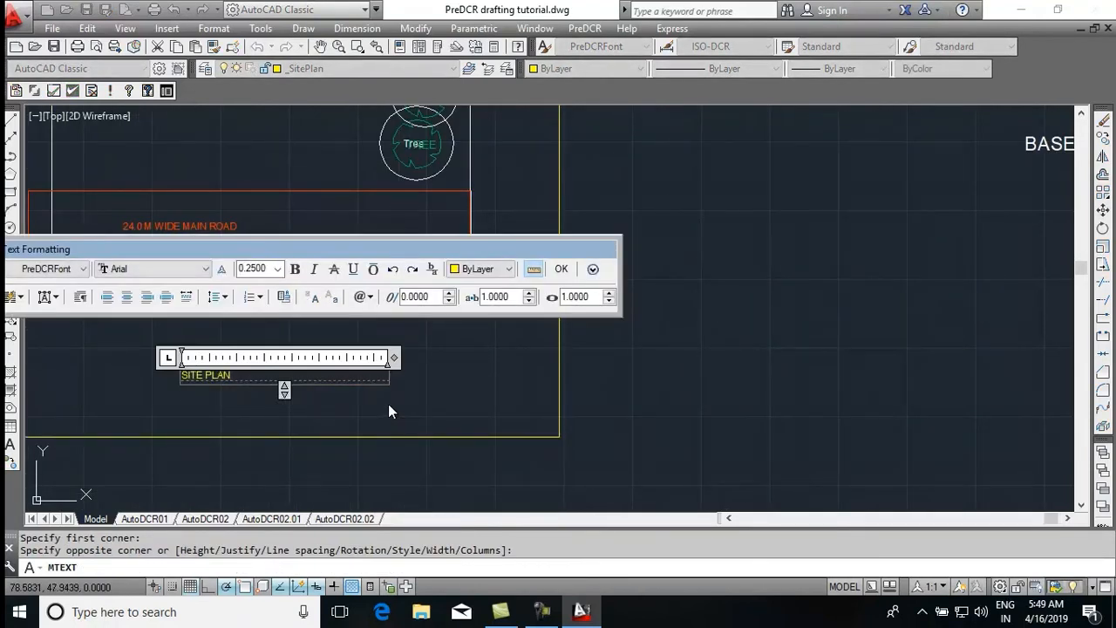
pyautogui.click(388, 403)
# Insert the PreDCR north direction symbol pointing up, just below the existing north arrow within the site plan rectangle
pyautogui.scroll(-5, 413, 369)
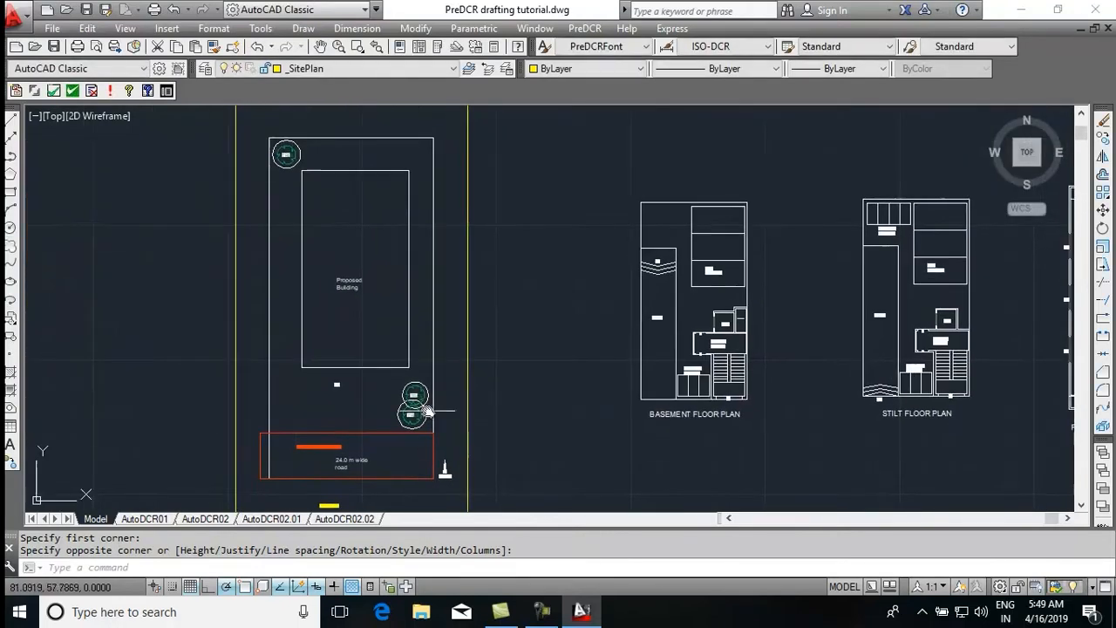
pyautogui.scroll(-2, 429, 410)
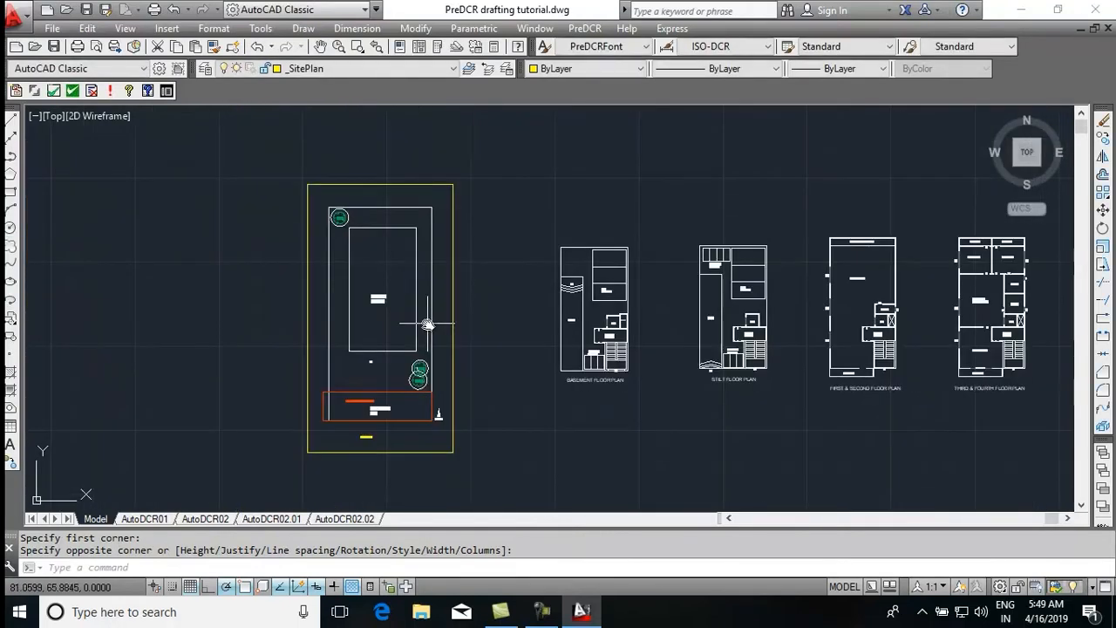
pyautogui.click(584, 28)
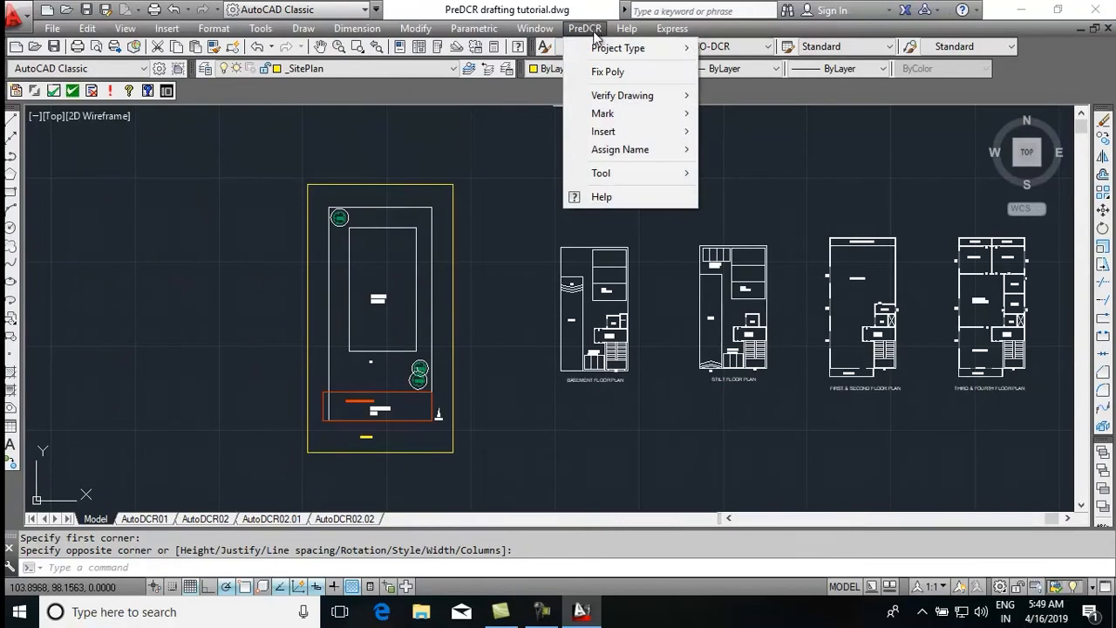
pyautogui.moveTo(614, 131)
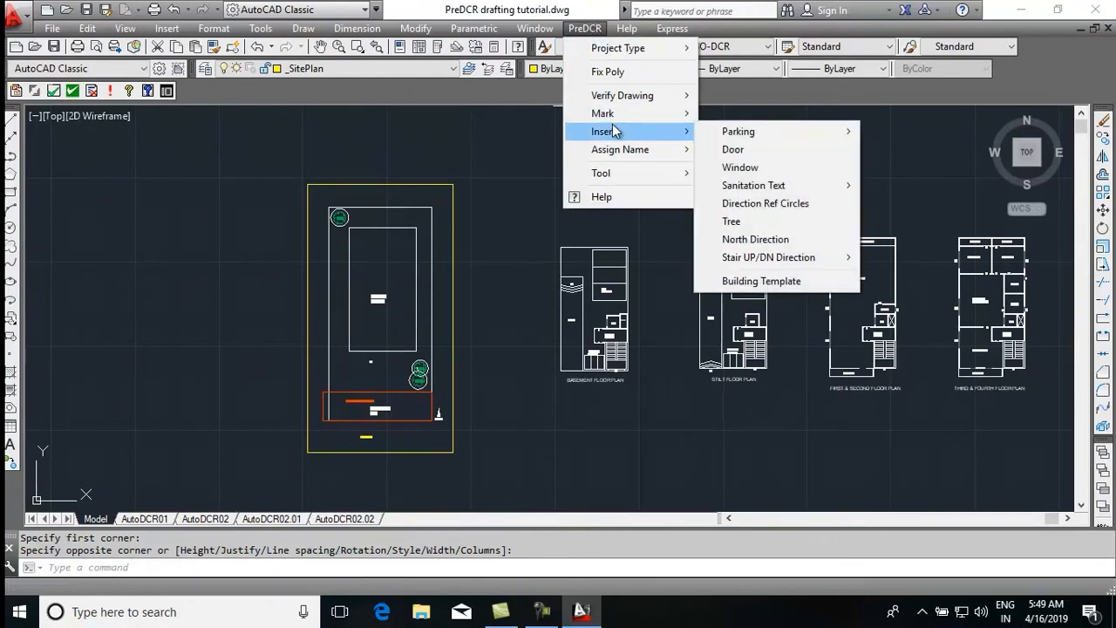
pyautogui.click(779, 241)
pyautogui.scroll(2, 440, 451)
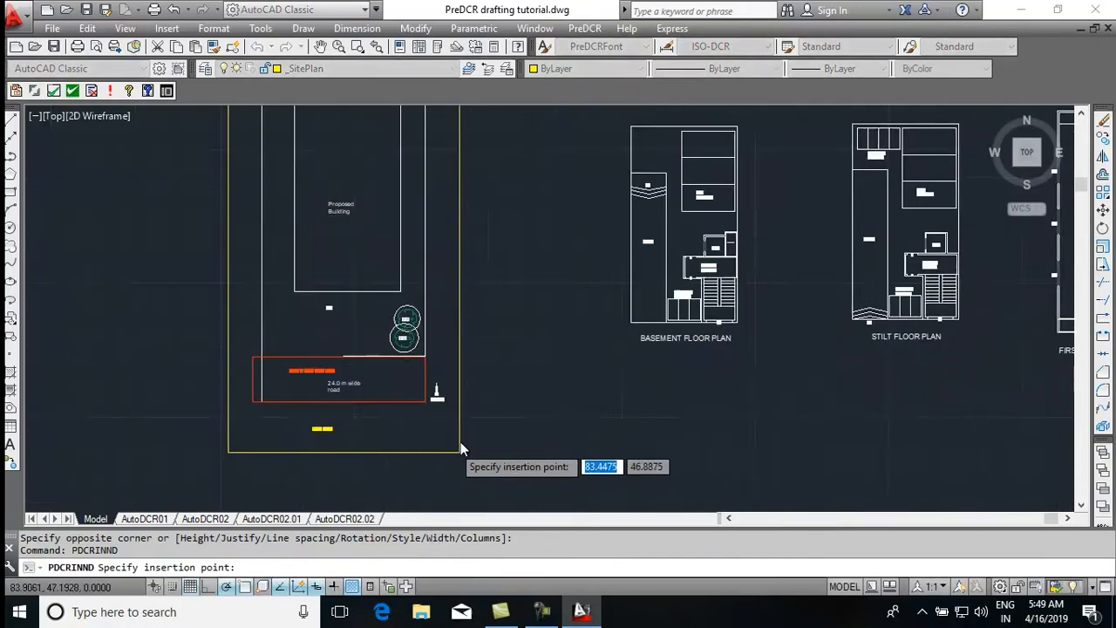
pyautogui.scroll(4, 440, 451)
pyautogui.click(292, 358)
pyautogui.click(331, 356)
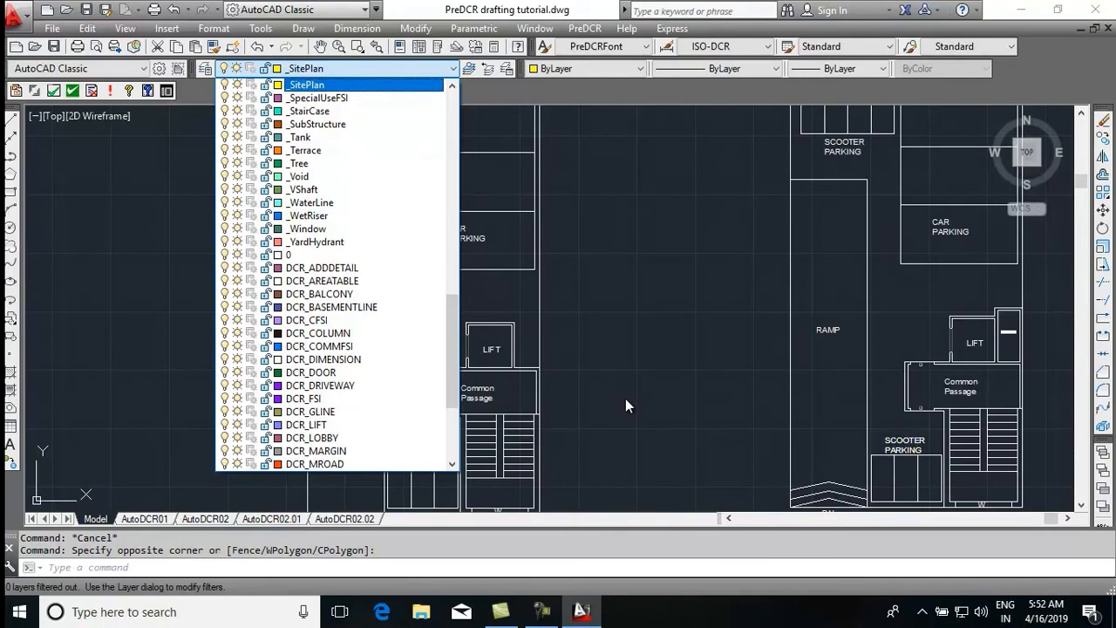
# Draw a rectangle on the _Parking layer over the outer boundary of the basement floor plan
pyautogui.scroll(6, 357, 137)
pyautogui.click(357, 98)
pyautogui.scroll(-4, 626, 405)
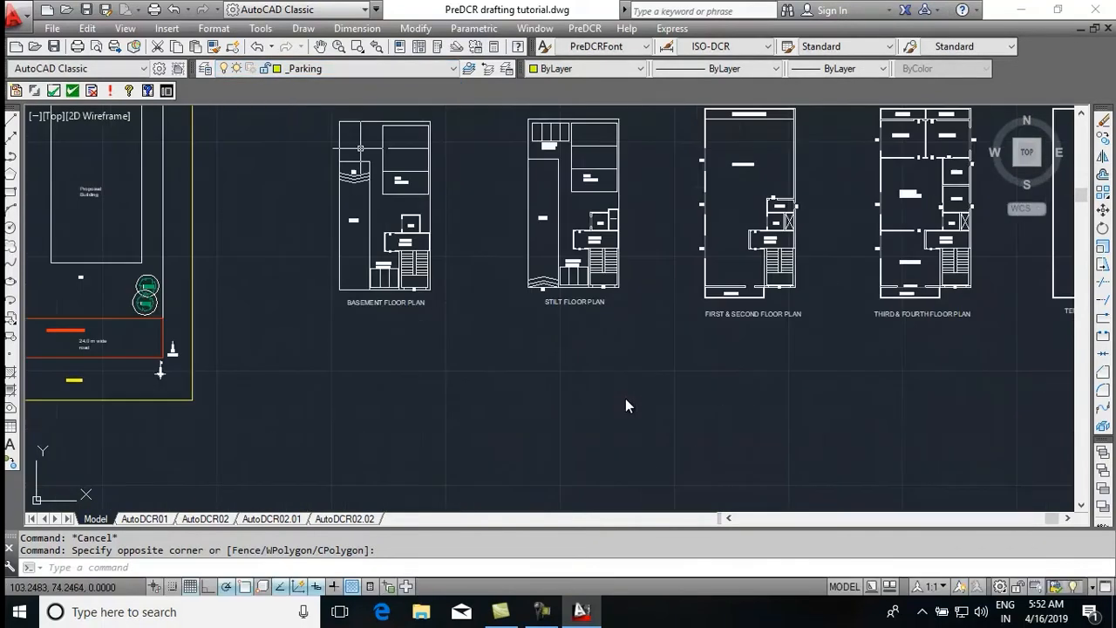
pyautogui.press('Escape')
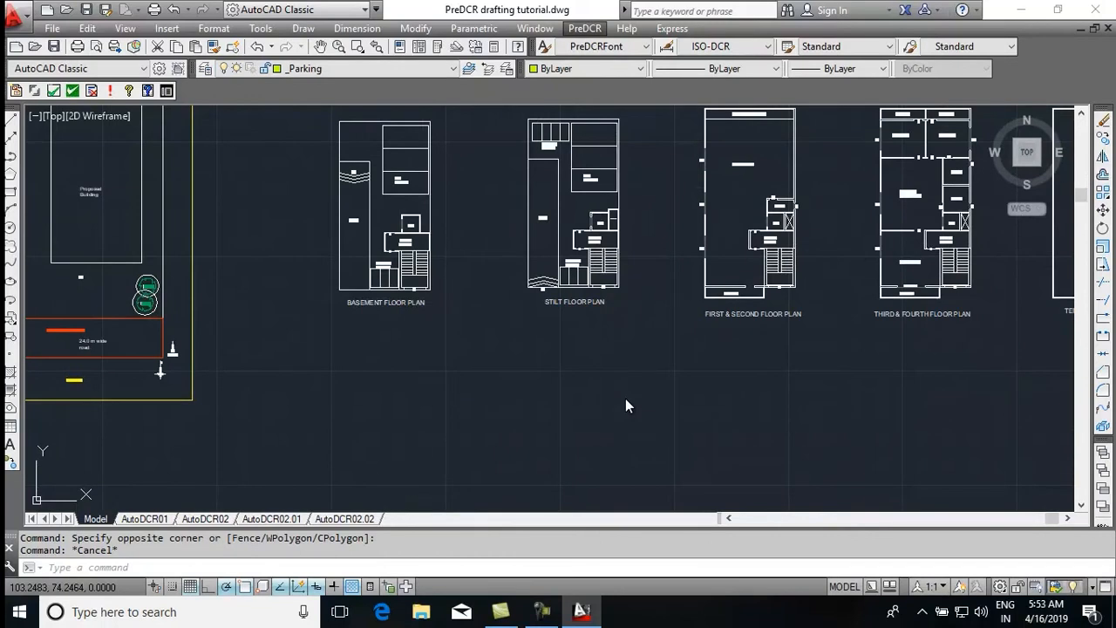
pyautogui.click(306, 137)
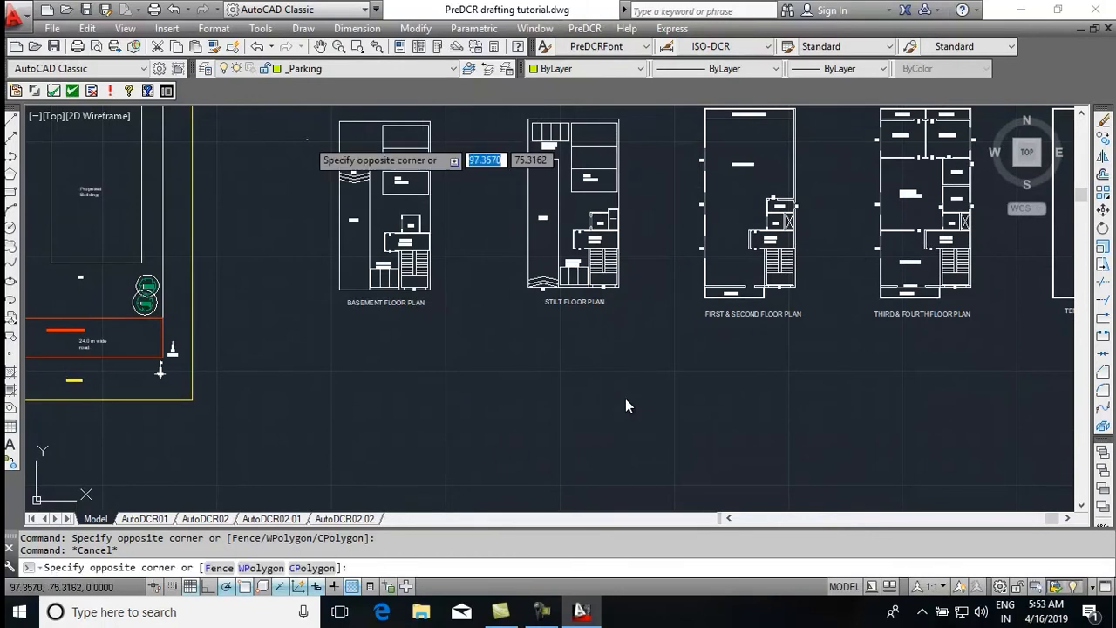
pyautogui.press('Escape')
pyautogui.write('REC')
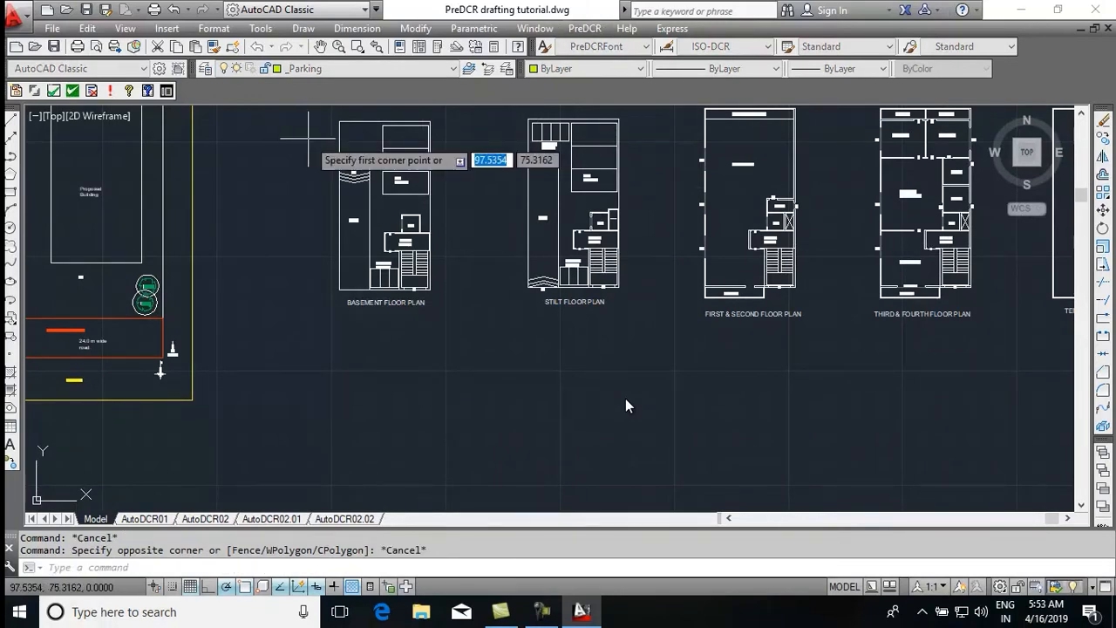
pyautogui.press('Return')
pyautogui.scroll(6, 334, 120)
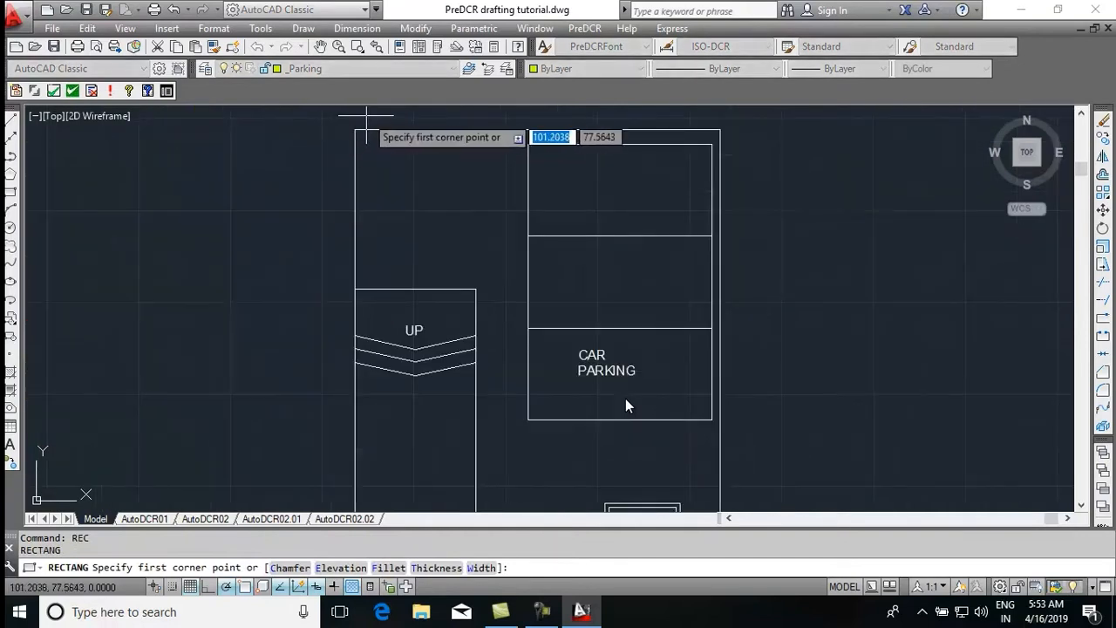
pyautogui.click(356, 131)
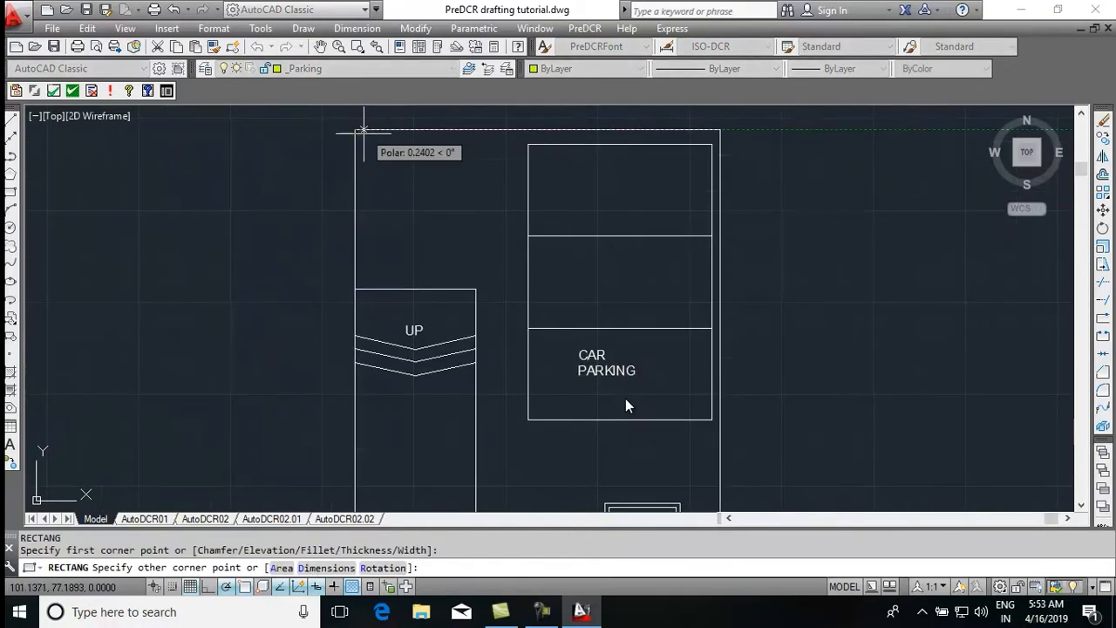
pyautogui.scroll(-4, 382, 150)
pyautogui.scroll(5, 506, 406)
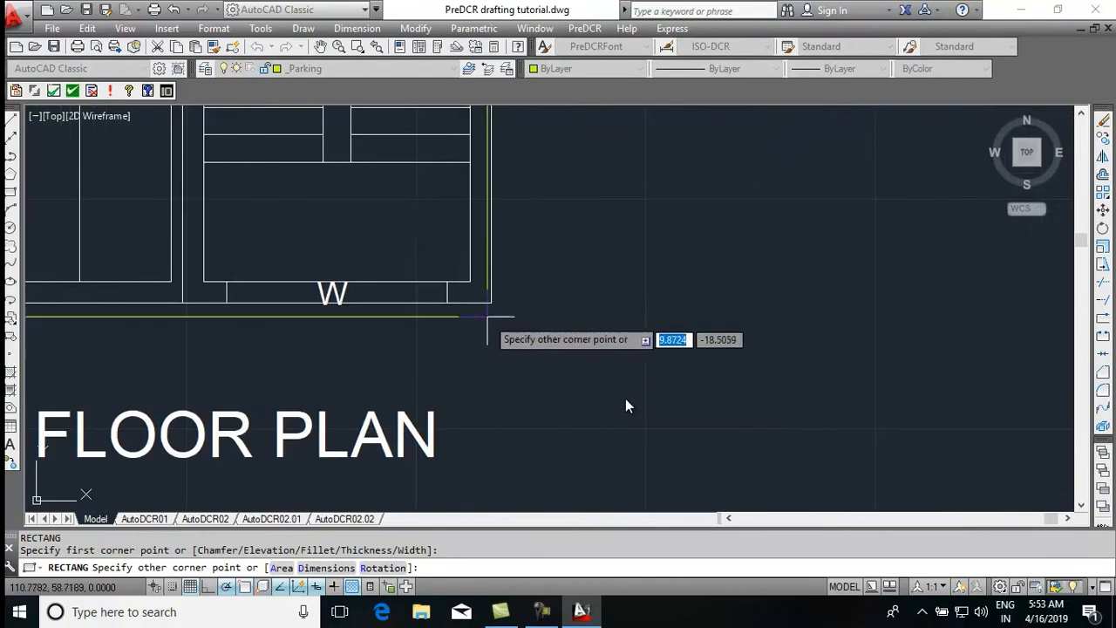
pyautogui.click(491, 303)
pyautogui.scroll(-5, 491, 303)
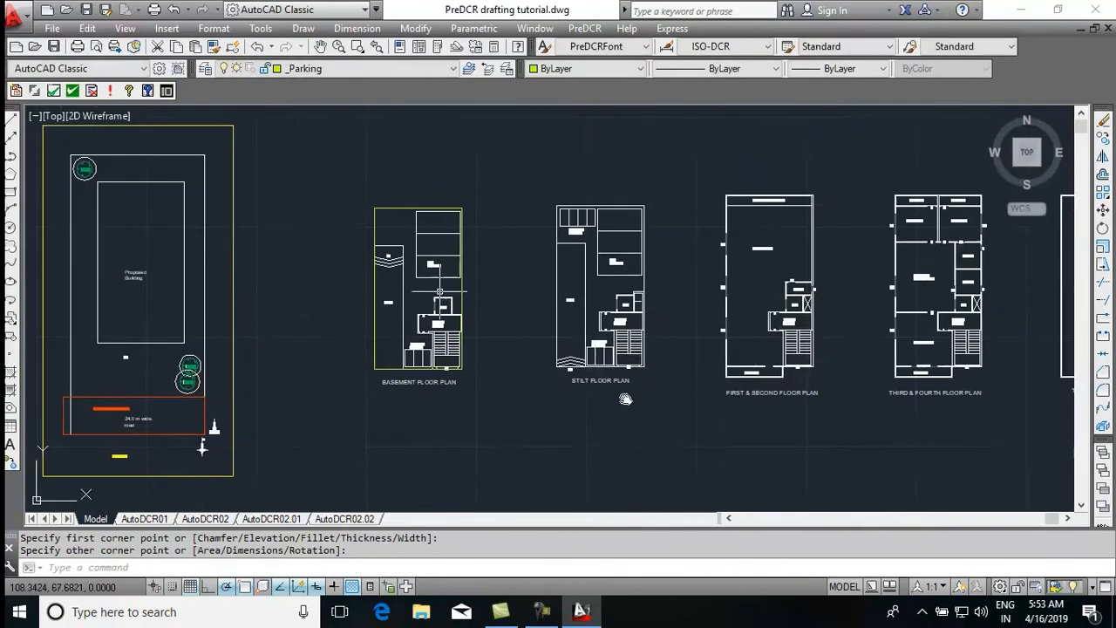
pyautogui.press('Escape')
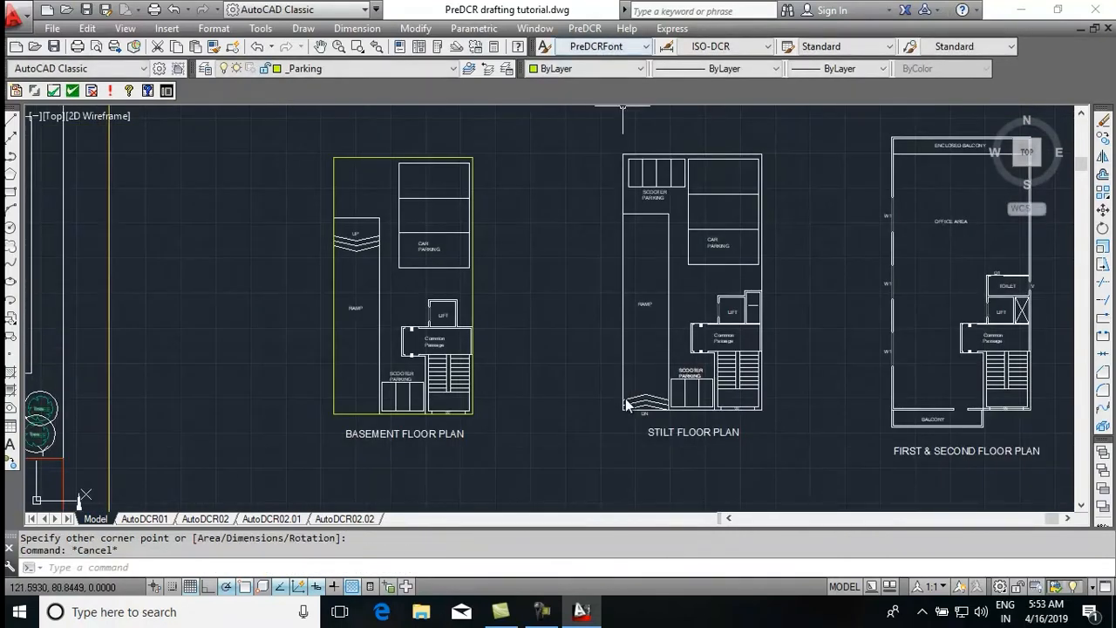
# Mark the basement floor plan's _Parking rectangle as Car Parking with PreDCR
pyautogui.click(584, 28)
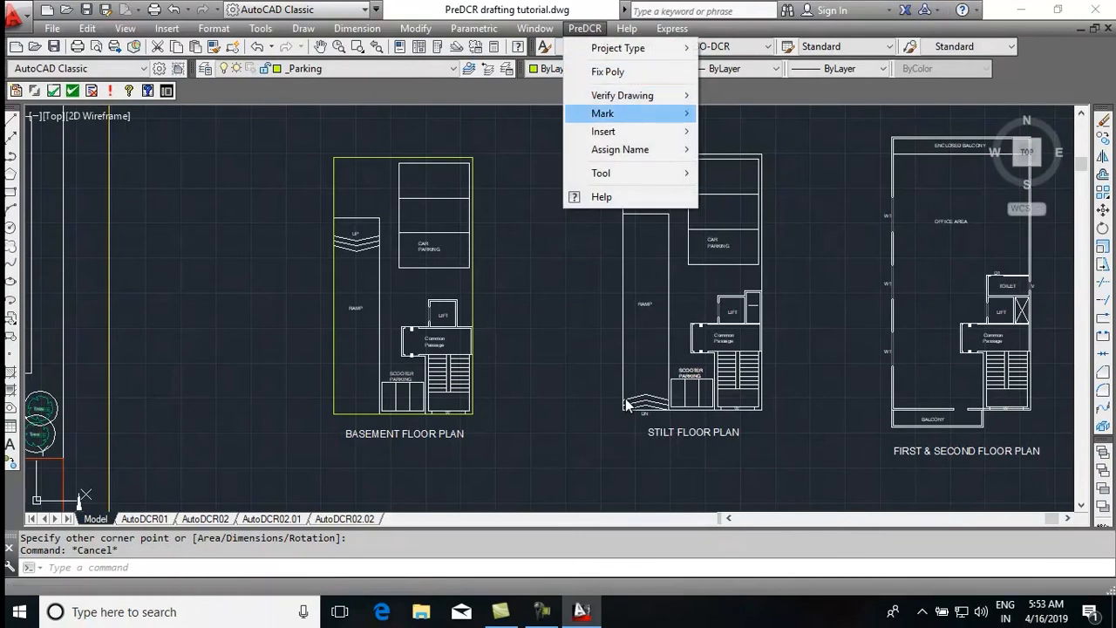
pyautogui.moveTo(628, 113)
pyautogui.moveTo(738, 364)
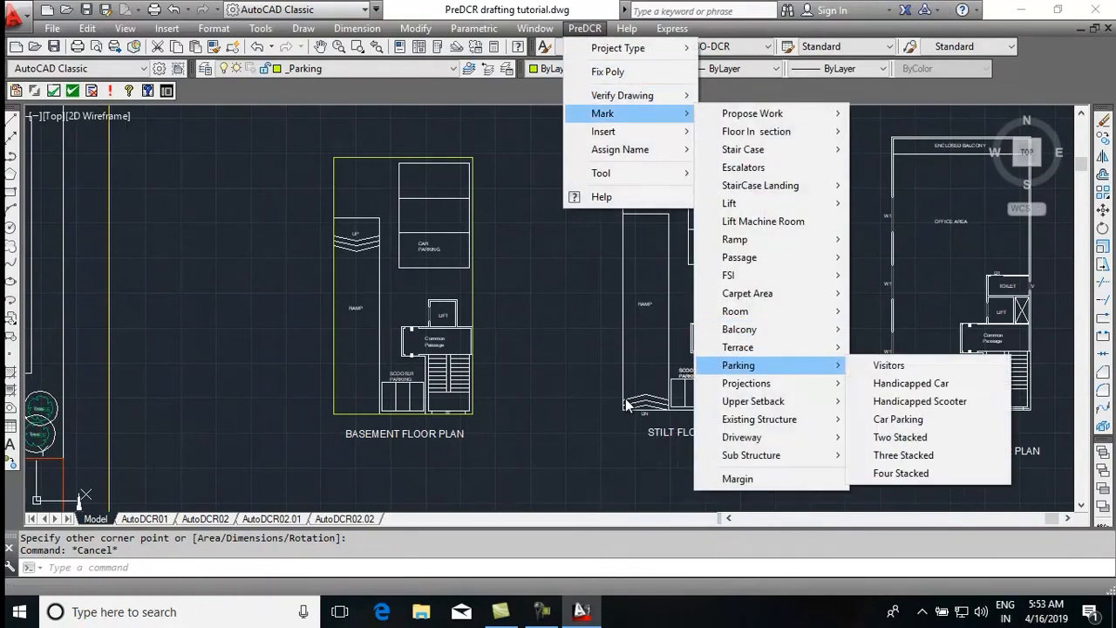
pyautogui.click(897, 418)
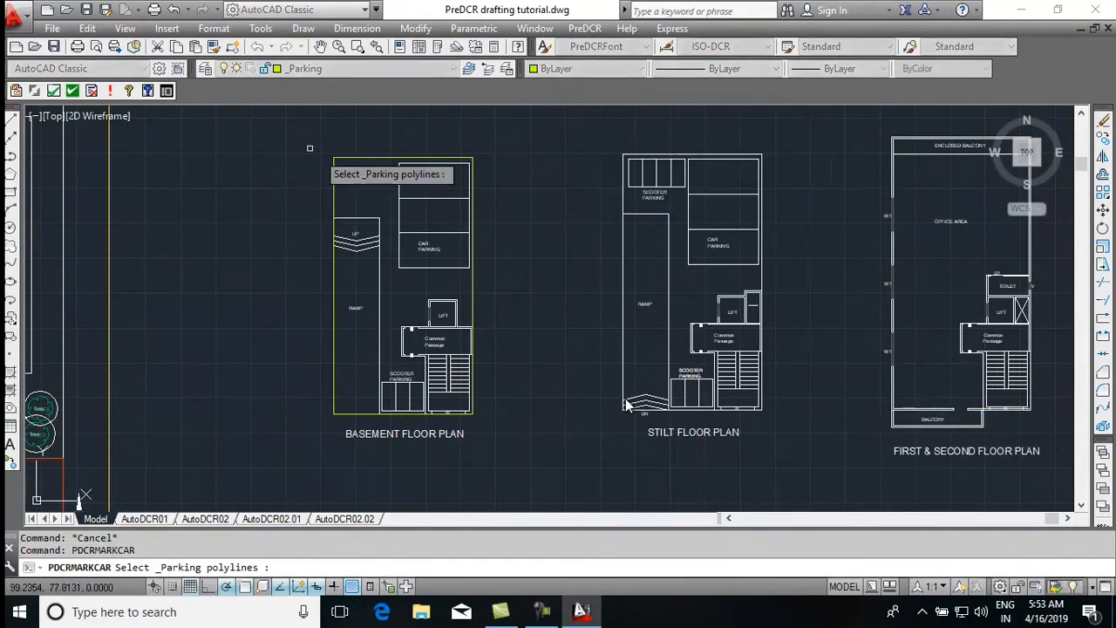
pyautogui.click(358, 156)
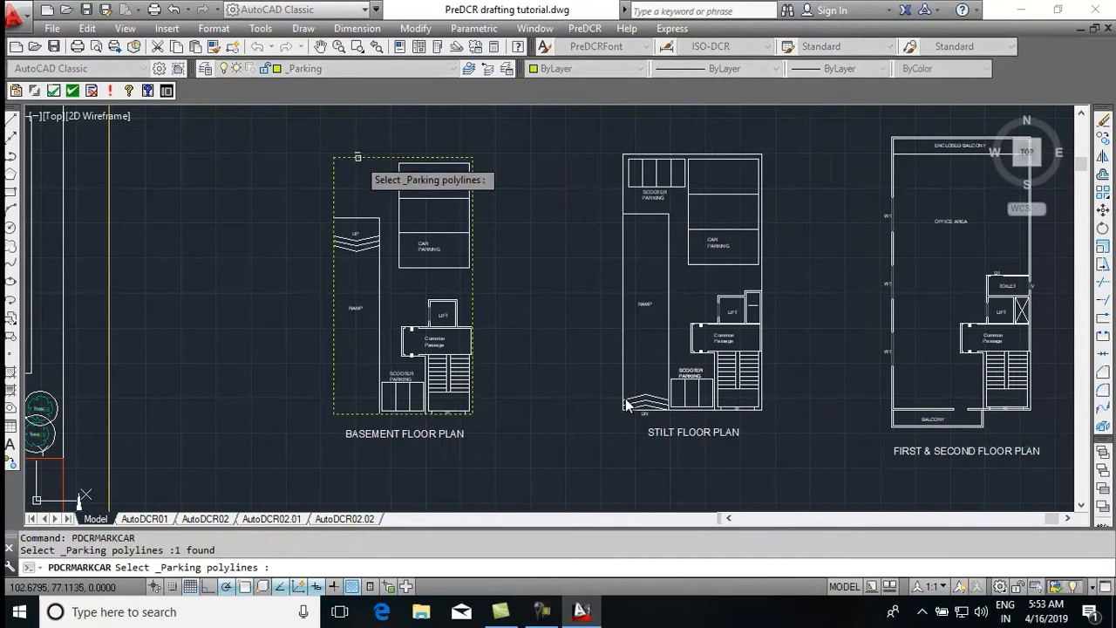
pyautogui.press('Return')
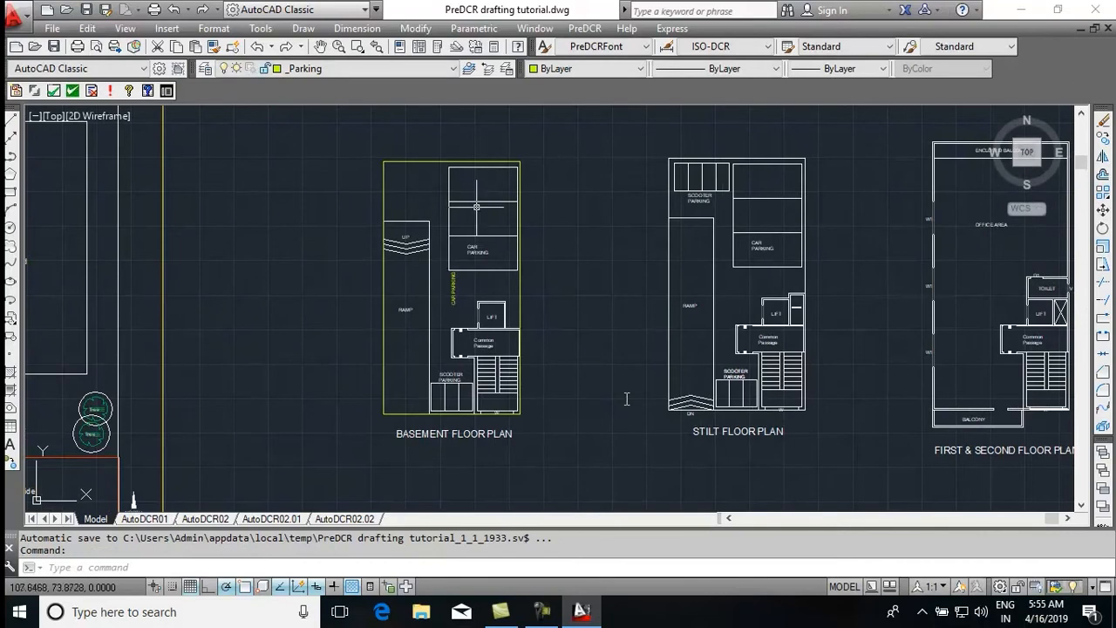
# Draw a rectangle on the _Lift layer along the inner walls of the basement floor plan's lift
pyautogui.click(453, 68)
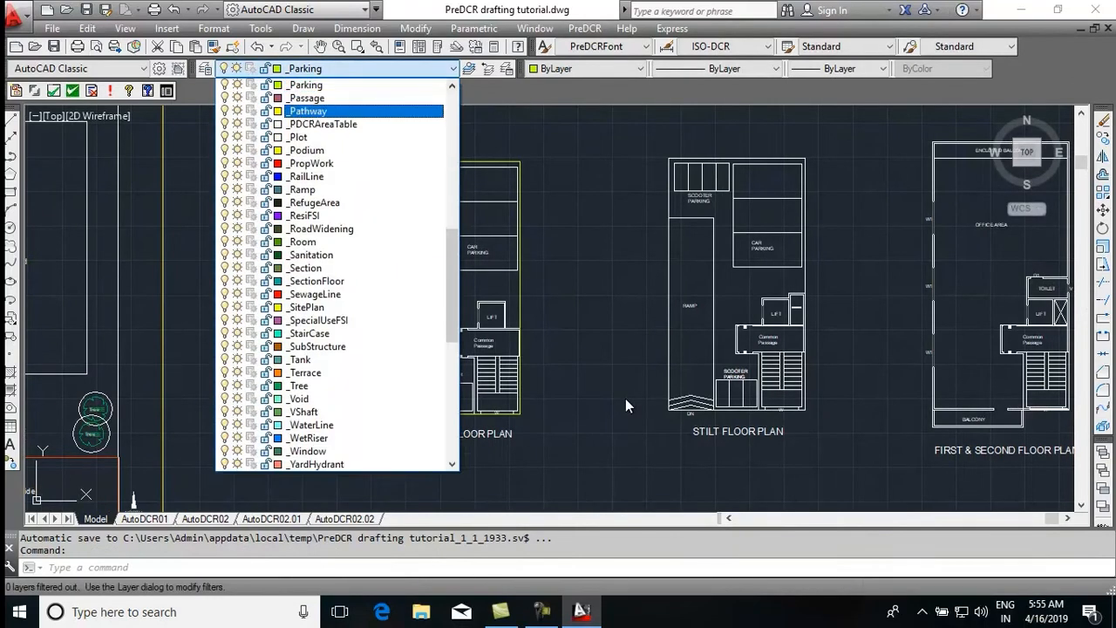
pyautogui.scroll(2, 358, 281)
pyautogui.scroll(5, 625, 405)
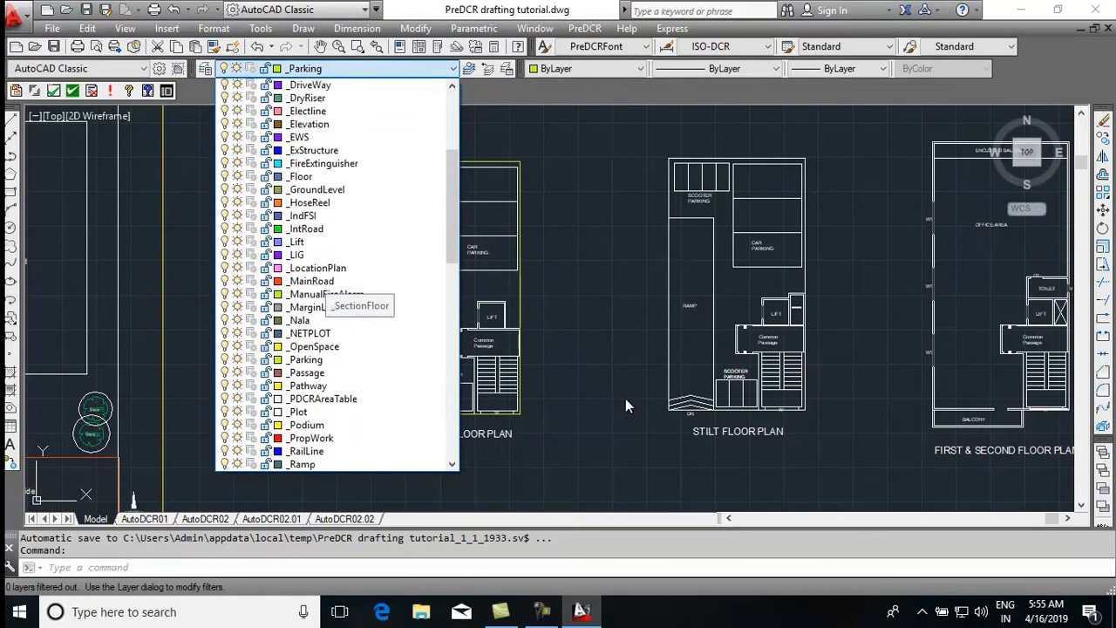
pyautogui.press('Return')
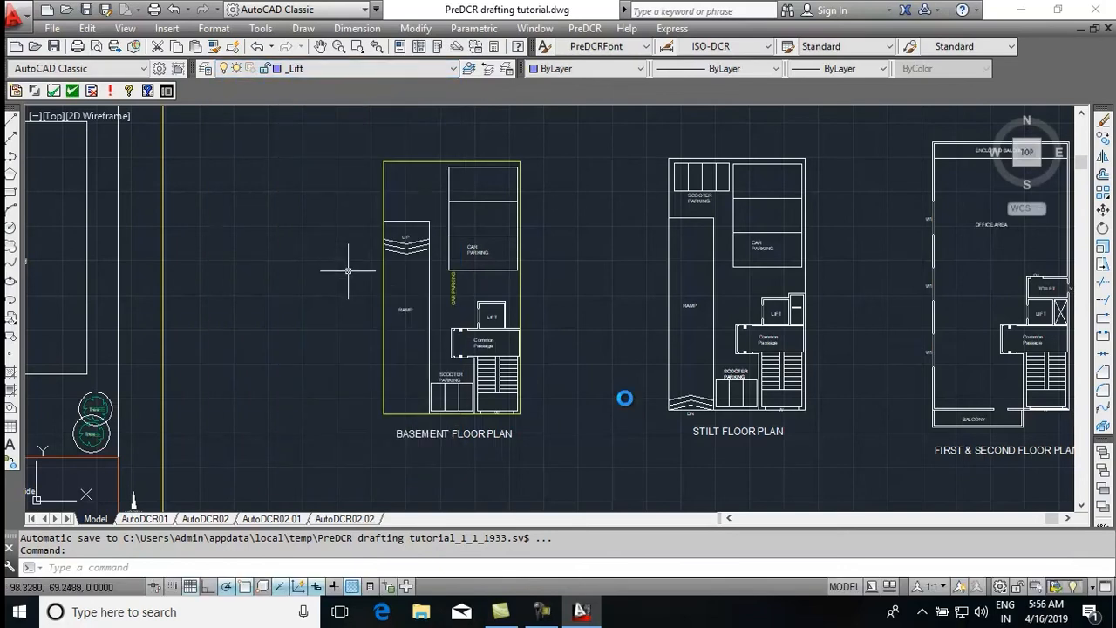
pyautogui.press('Escape')
pyautogui.write('rec')
pyautogui.press('Return')
pyautogui.scroll(8, 625, 406)
pyautogui.click(358, 340)
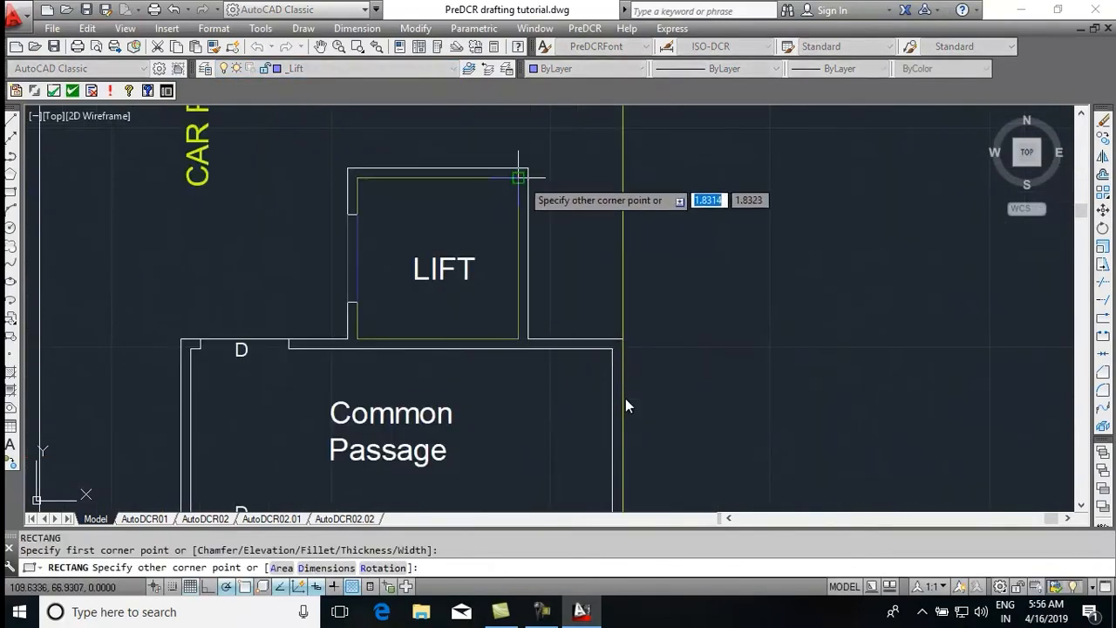
pyautogui.click(521, 178)
# Mark the basement lift rectangle as Lift (Default) with PreDCR
pyautogui.click(585, 27)
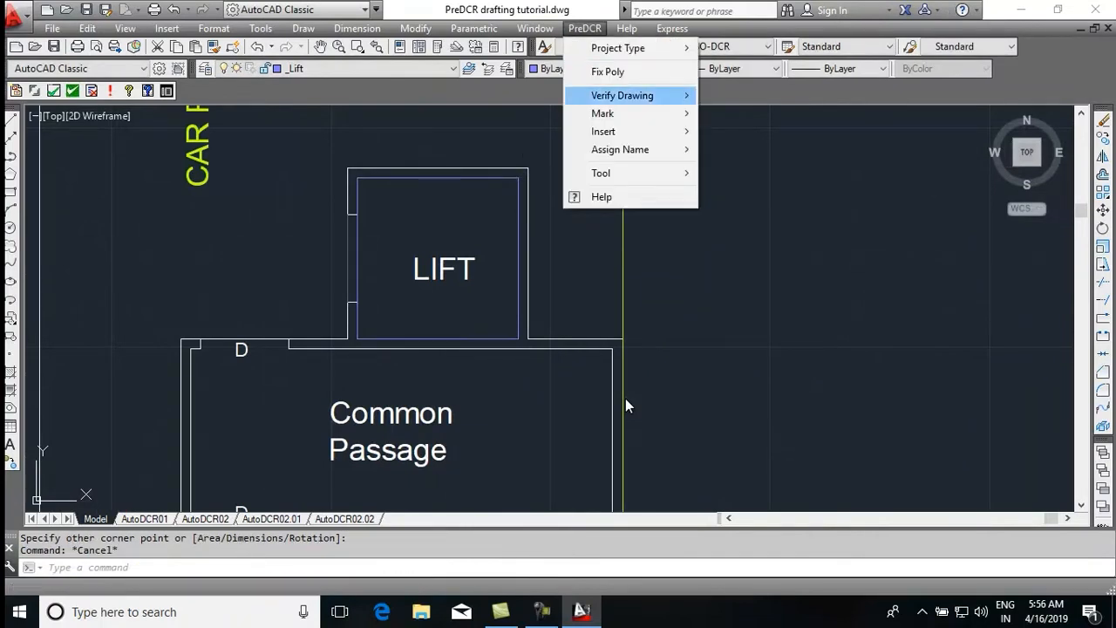
pyautogui.moveTo(604, 114)
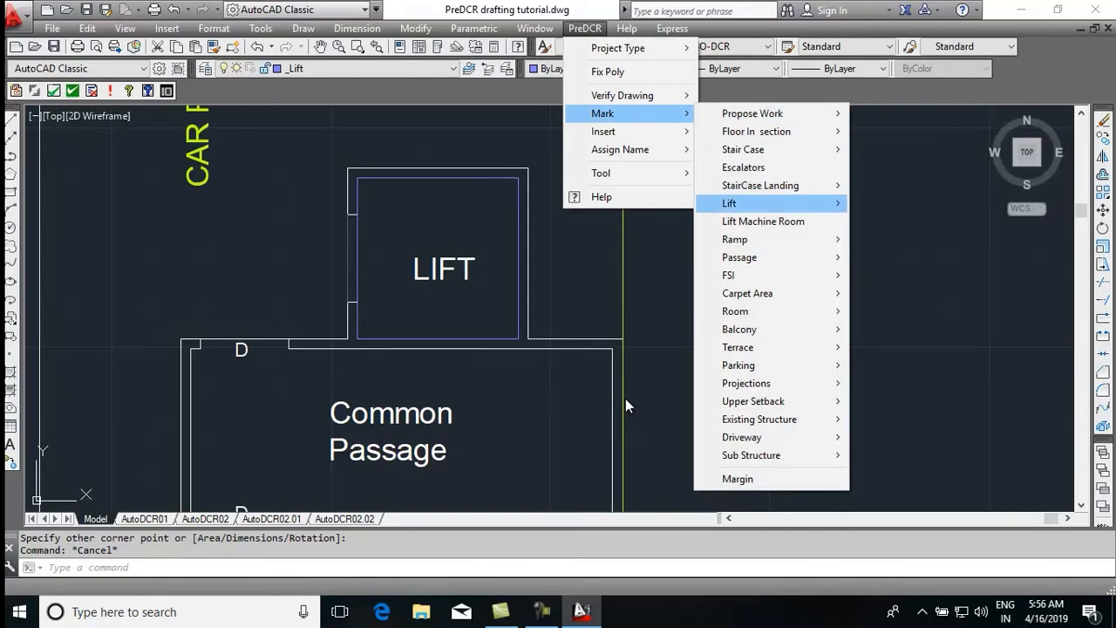
pyautogui.moveTo(729, 204)
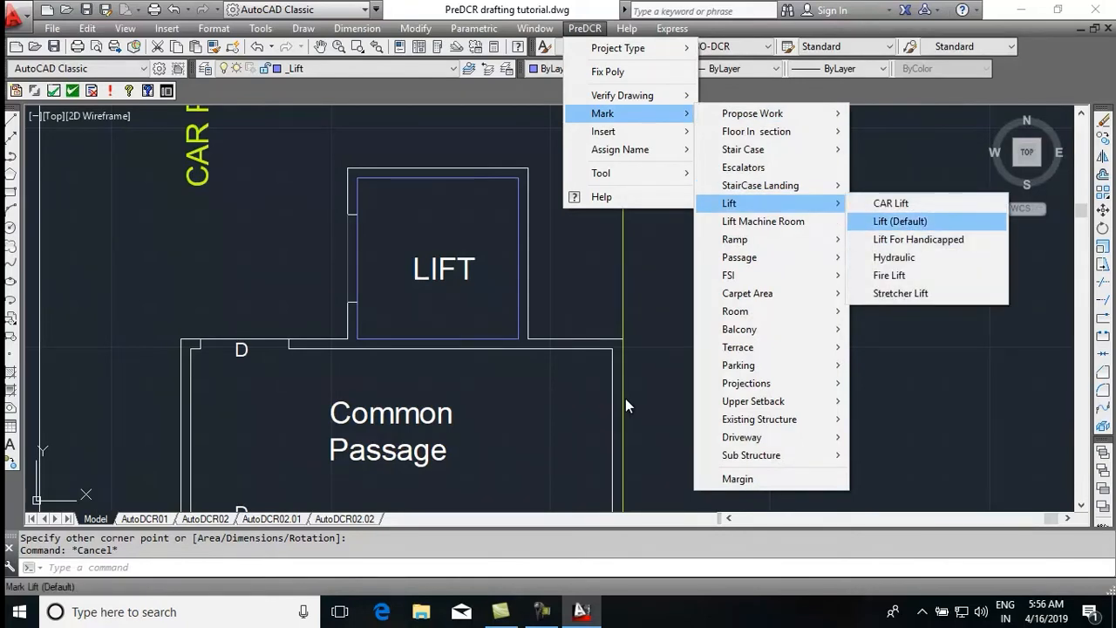
pyautogui.click(900, 221)
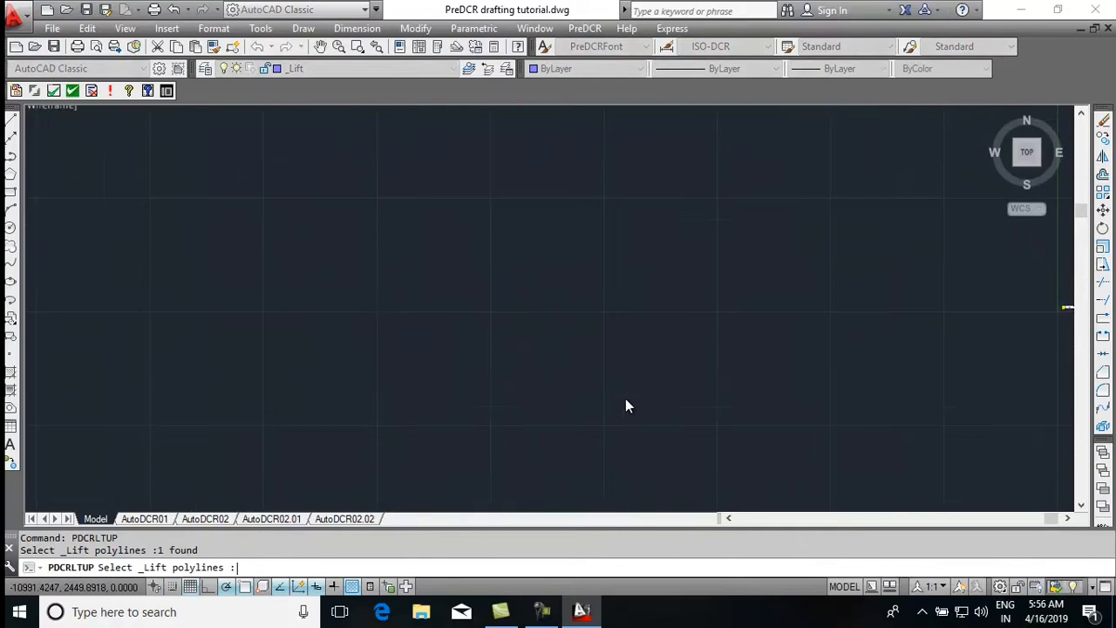
pyautogui.press('Return')
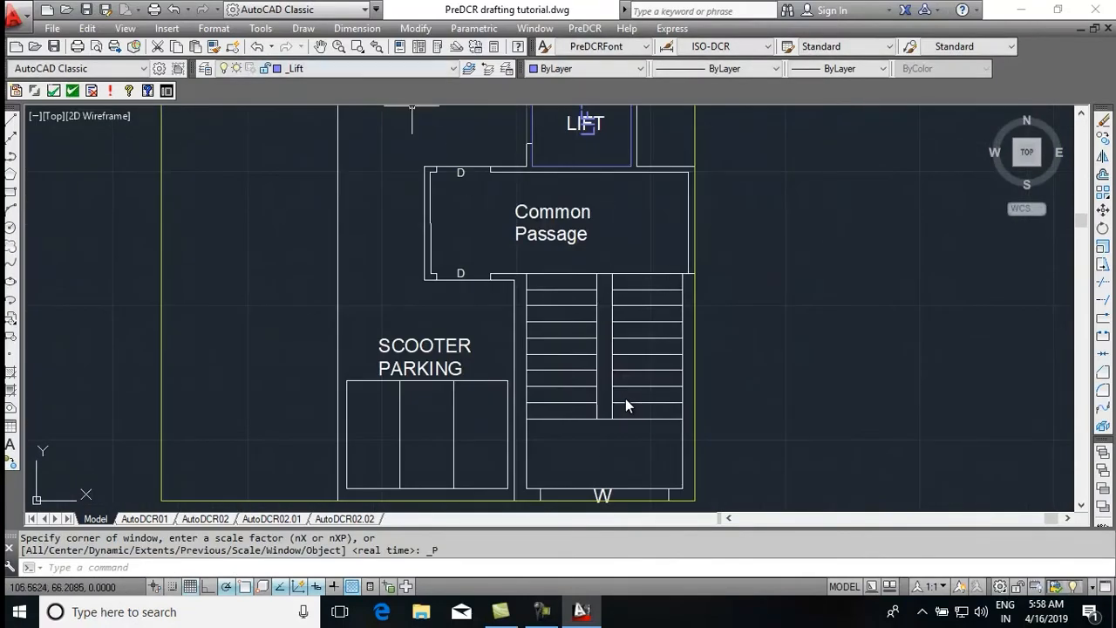
# Draw a rectangle on the _StairCase layer from the basement staircase's lower landing corner up to the top inner wall of the common passage
pyautogui.click(413, 69)
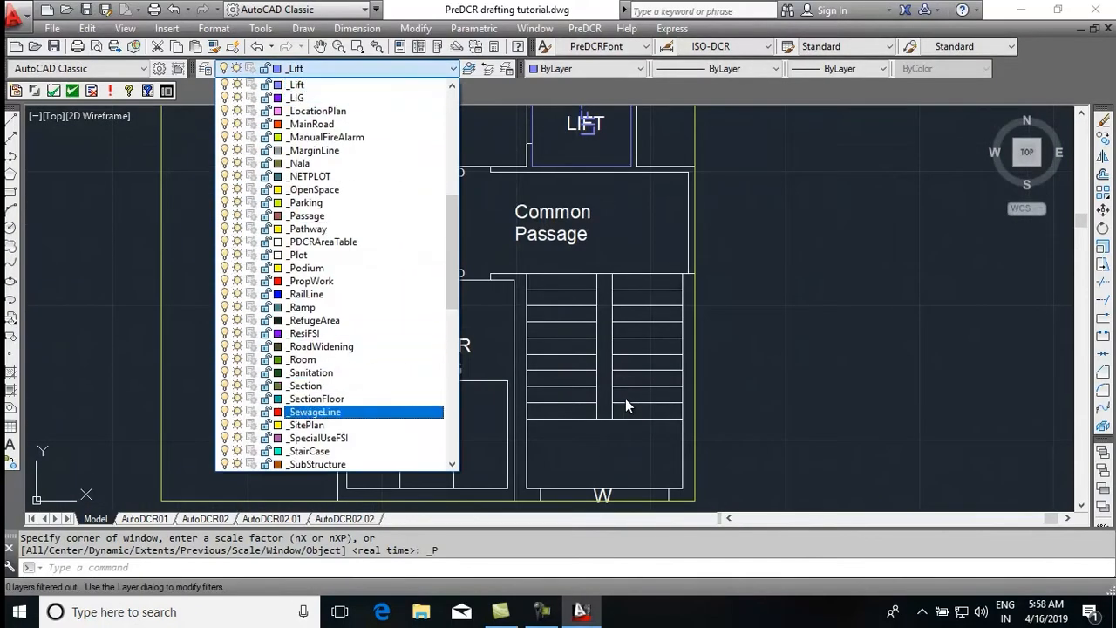
pyautogui.scroll(-5, 349, 430)
pyautogui.click(314, 268)
pyautogui.write('REC')
pyautogui.press('Return')
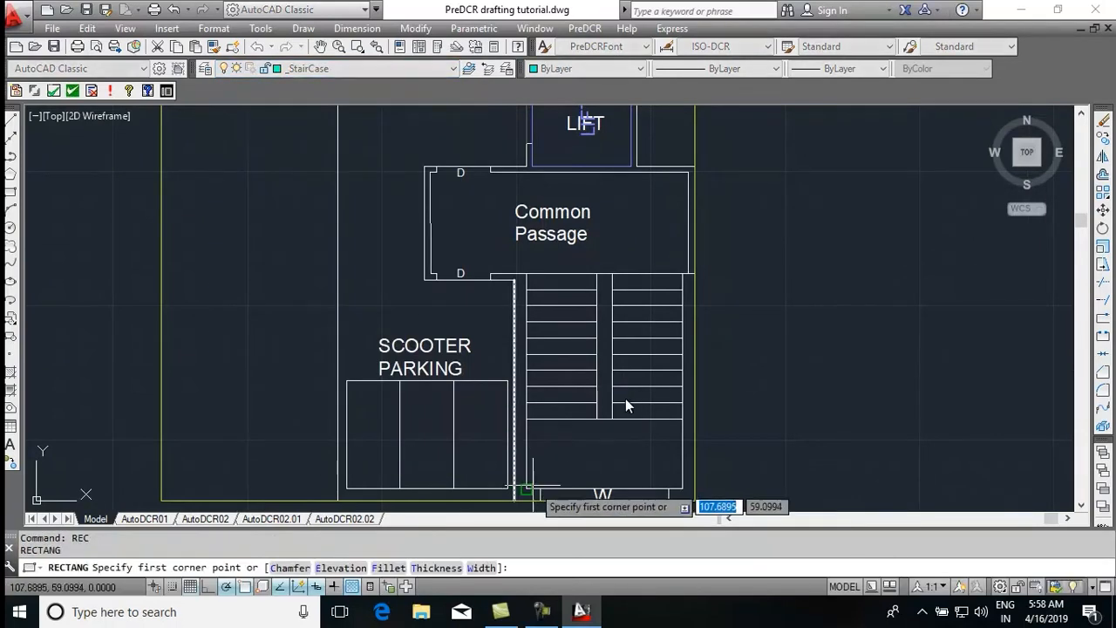
pyautogui.click(525, 490)
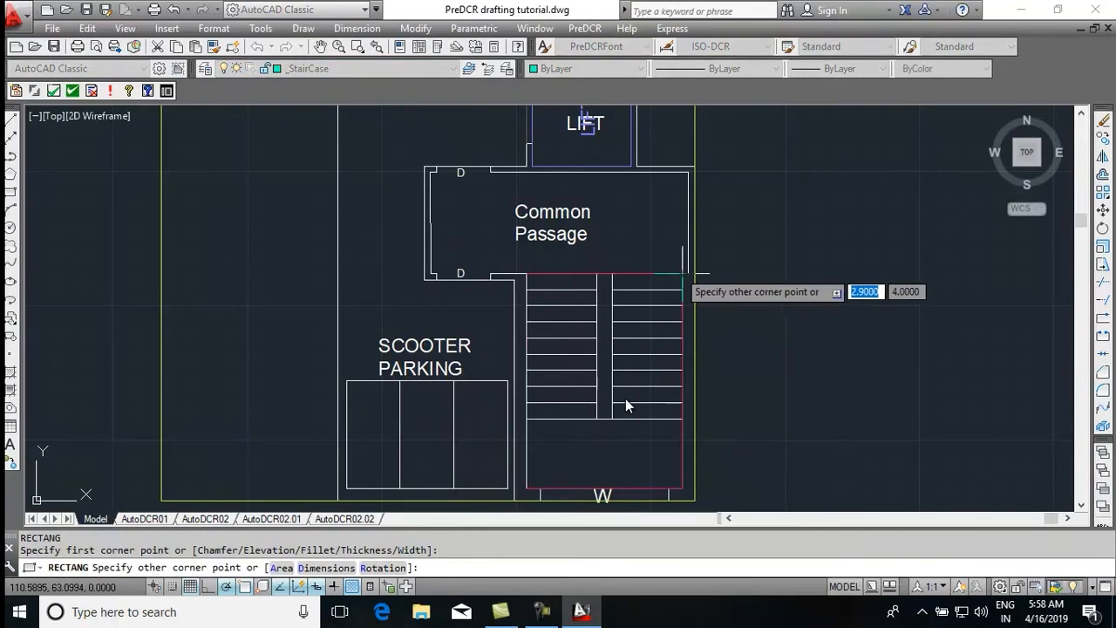
pyautogui.click(683, 172)
pyautogui.rightClick(710, 244)
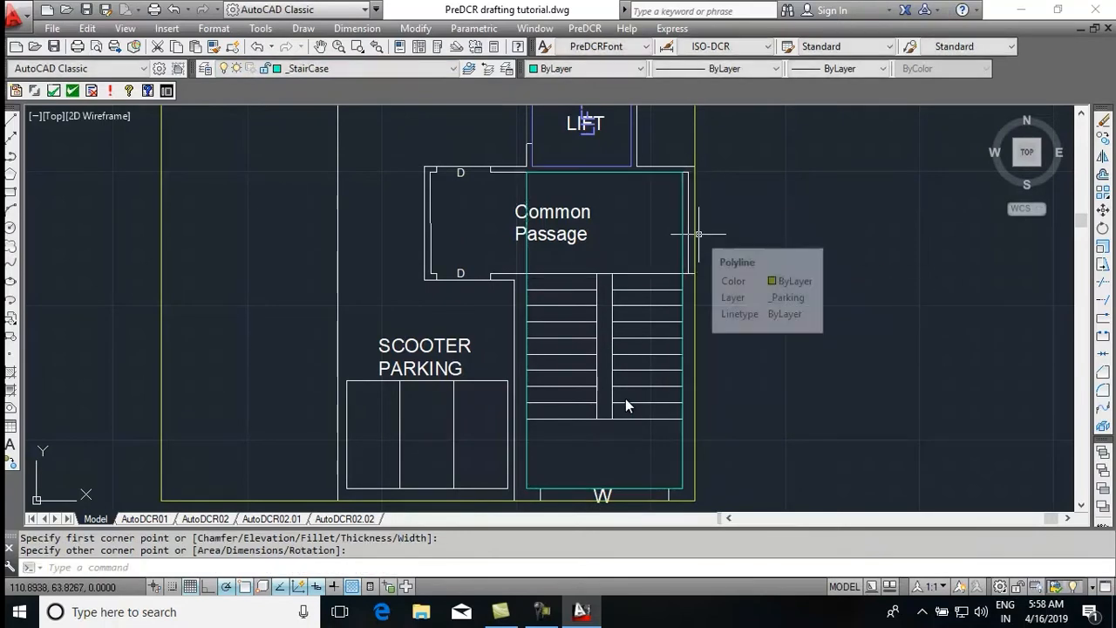
pyautogui.click(742, 277)
pyautogui.moveTo(627, 405)
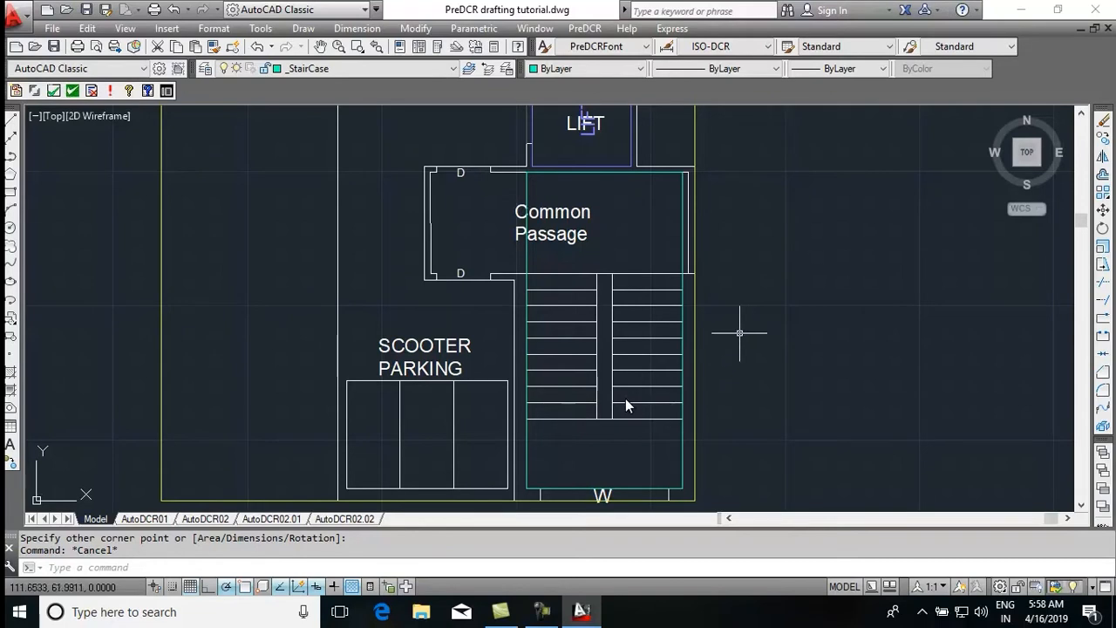
pyautogui.press('Escape')
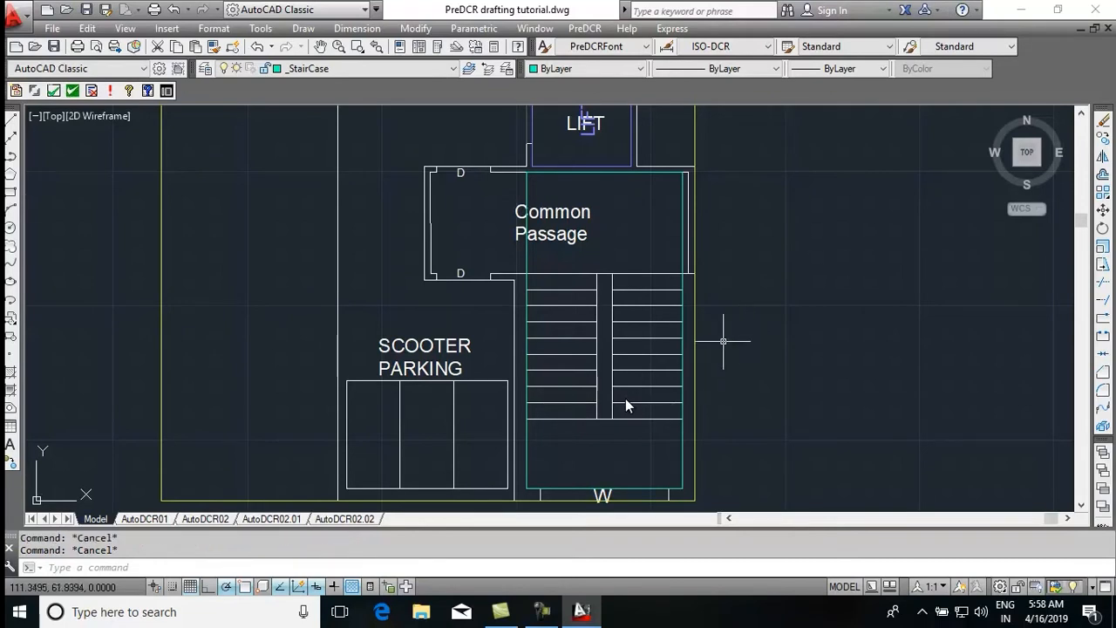
# Draw two polylines on the _StairCase layer over the topmost tread lines of the basement staircase's two flights
pyautogui.press('Return')
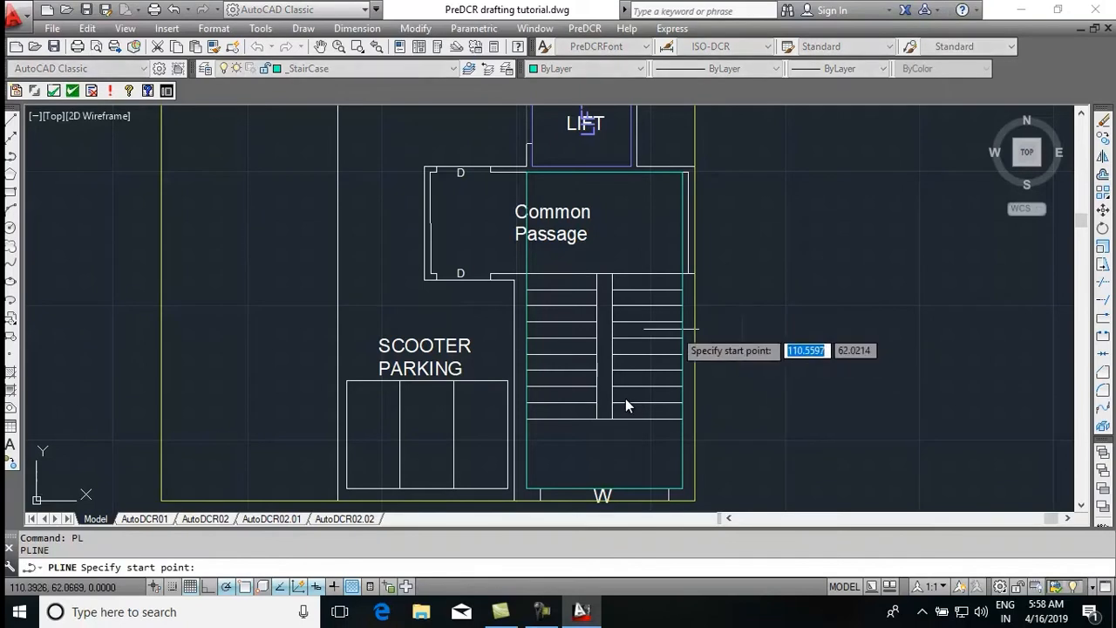
pyautogui.click(527, 273)
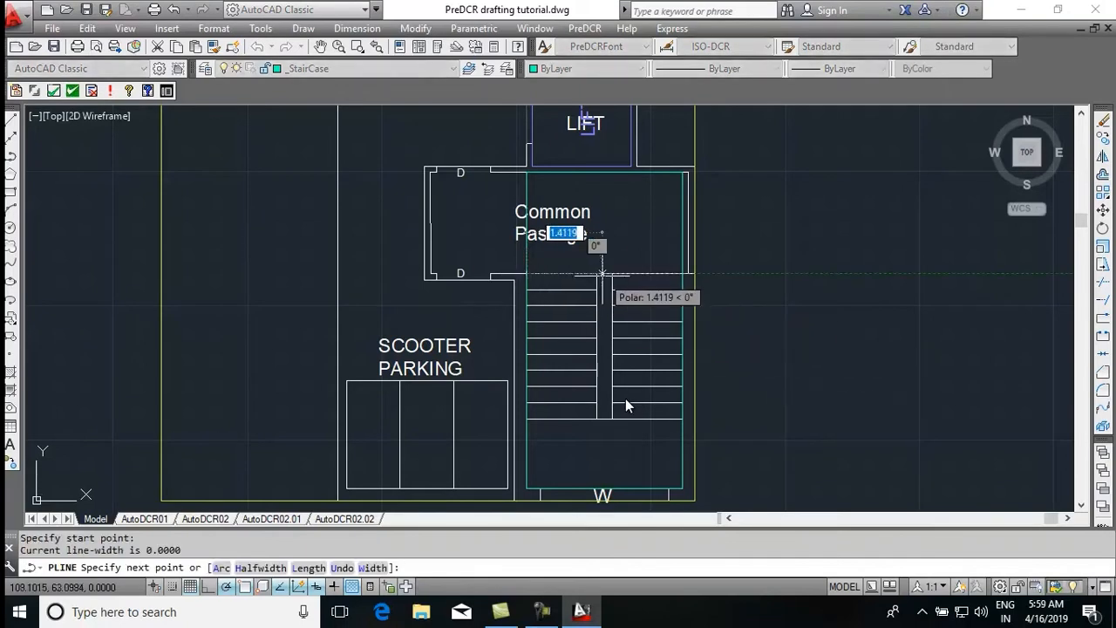
pyautogui.click(597, 273)
pyautogui.press('Return')
pyautogui.press('Return')
pyautogui.click(612, 273)
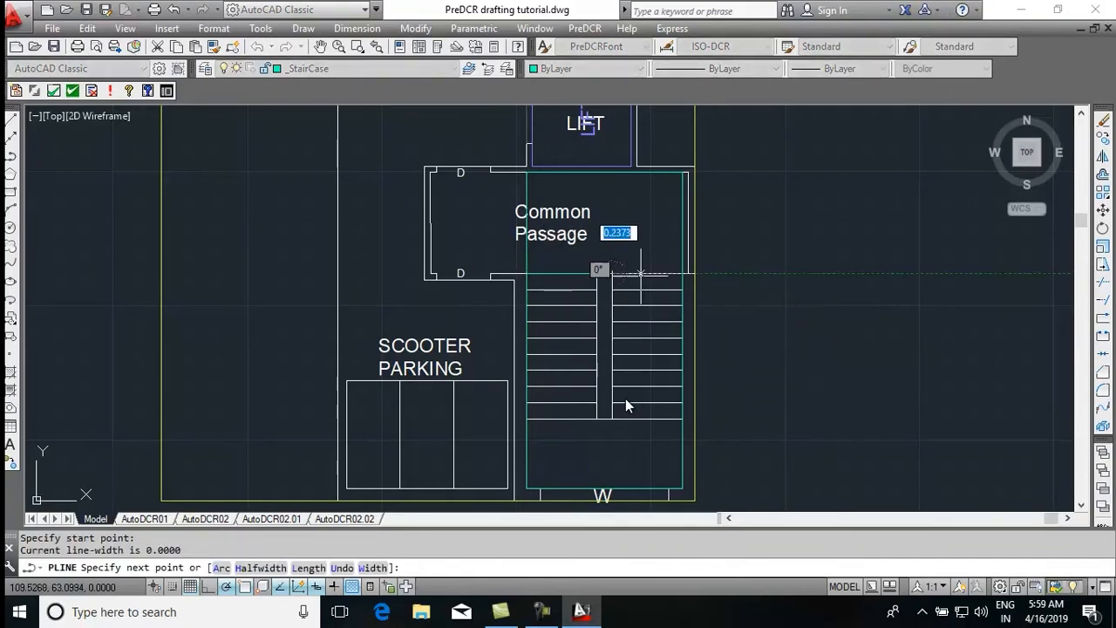
pyautogui.click(682, 274)
pyautogui.press('Escape')
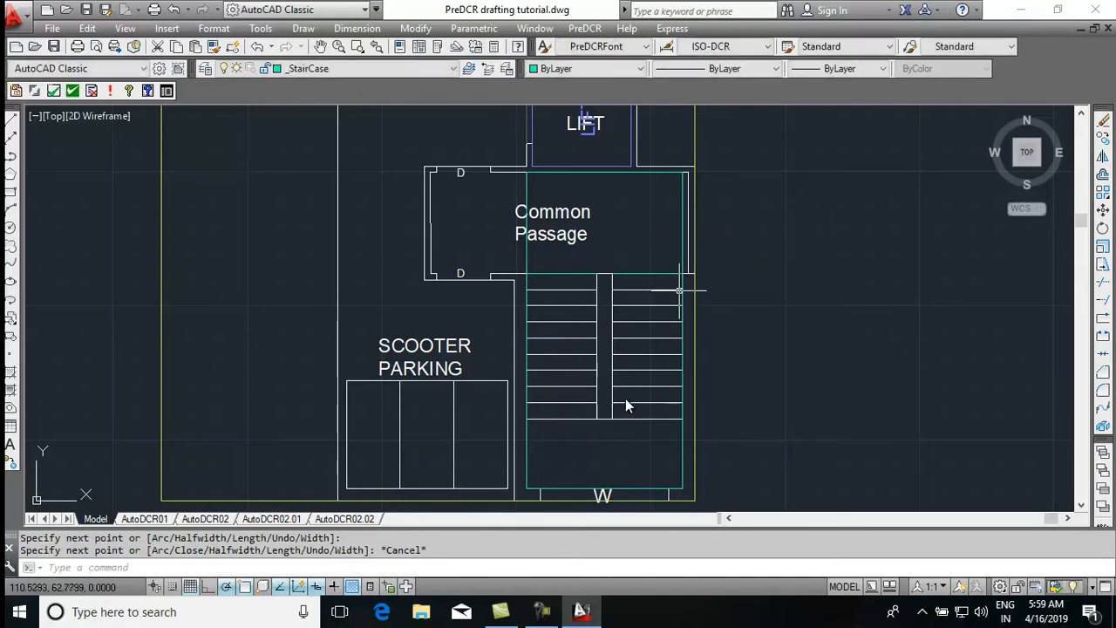
# Copy the two tread polylines down onto every remaining tread line of both basement staircase flights
pyautogui.scroll(2, 626, 405)
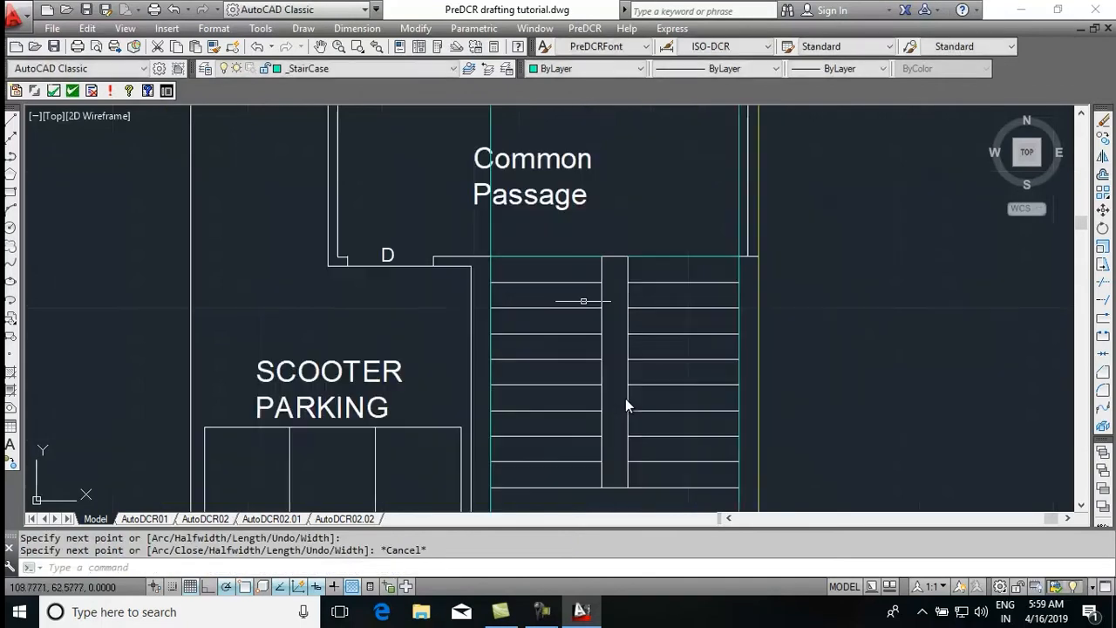
pyautogui.click(596, 256)
pyautogui.click(635, 257)
pyautogui.write('c')
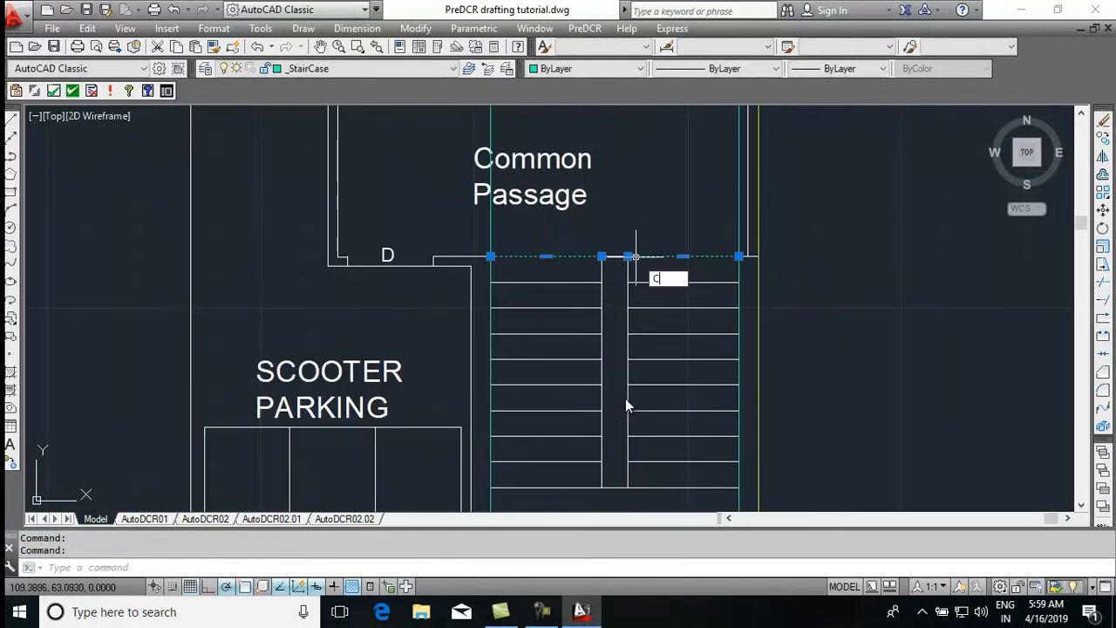
pyautogui.write('o')
pyautogui.press('Return')
pyautogui.click(628, 257)
pyautogui.click(628, 308)
pyautogui.click(628, 333)
pyautogui.click(628, 359)
pyautogui.click(628, 383)
pyautogui.click(628, 410)
pyautogui.click(628, 435)
pyautogui.click(628, 461)
pyautogui.press('Escape')
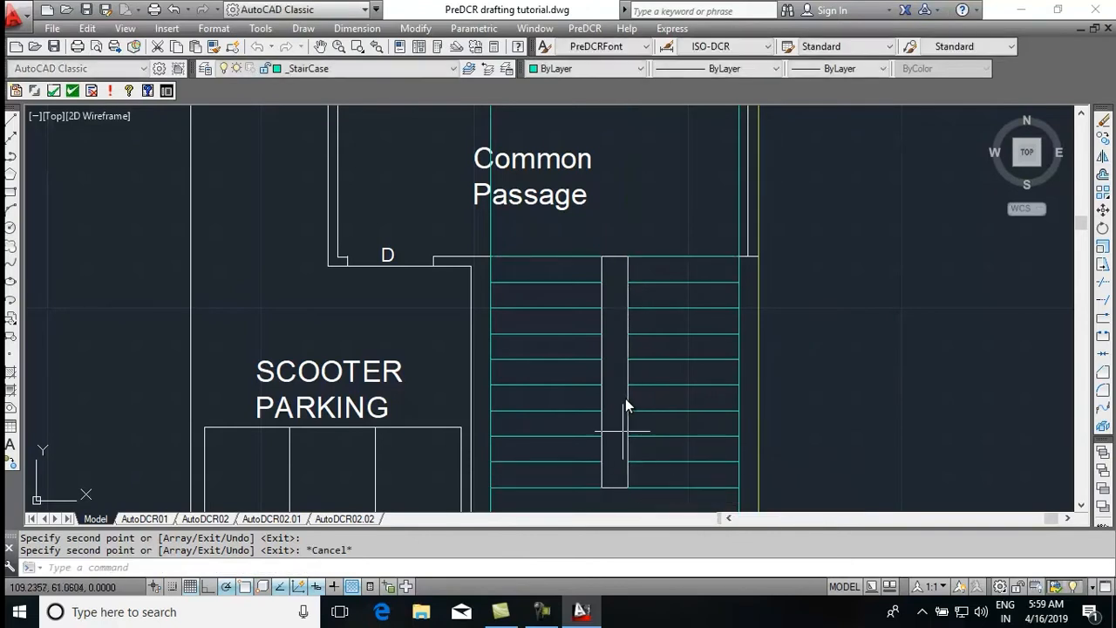
# Draw a vertical _StairCase polyline from the right flight's upper inner corner across the common passage to the top of the staircase rectangle
pyautogui.write('PL')
pyautogui.press('Return')
pyautogui.click(628, 258)
pyautogui.moveTo(628, 258); pyautogui.dragTo(632, 392, button='middle')
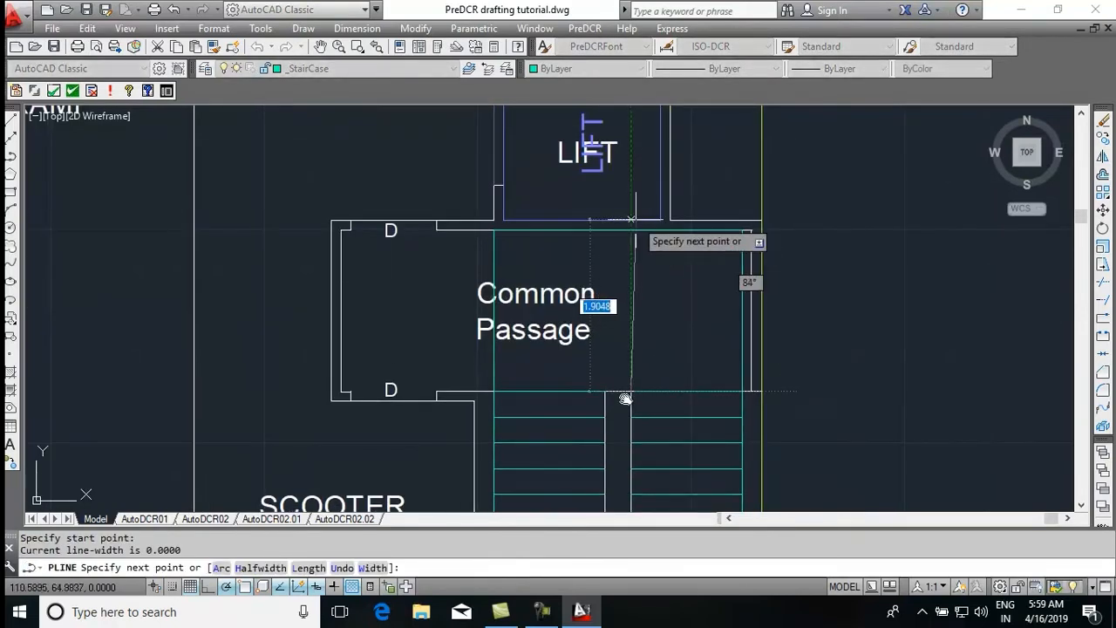
pyautogui.scroll(-3, 625, 399)
pyautogui.press('Escape')
pyautogui.scroll(3, 630, 384)
# Draw a vertical _StairCase polyline across the lower landing, from the right flight's lower inner corner to the bottom of the staircase rectangle
pyautogui.press('Return')
pyautogui.click(644, 310)
pyautogui.scroll(5, 659, 417)
pyautogui.click(592, 389)
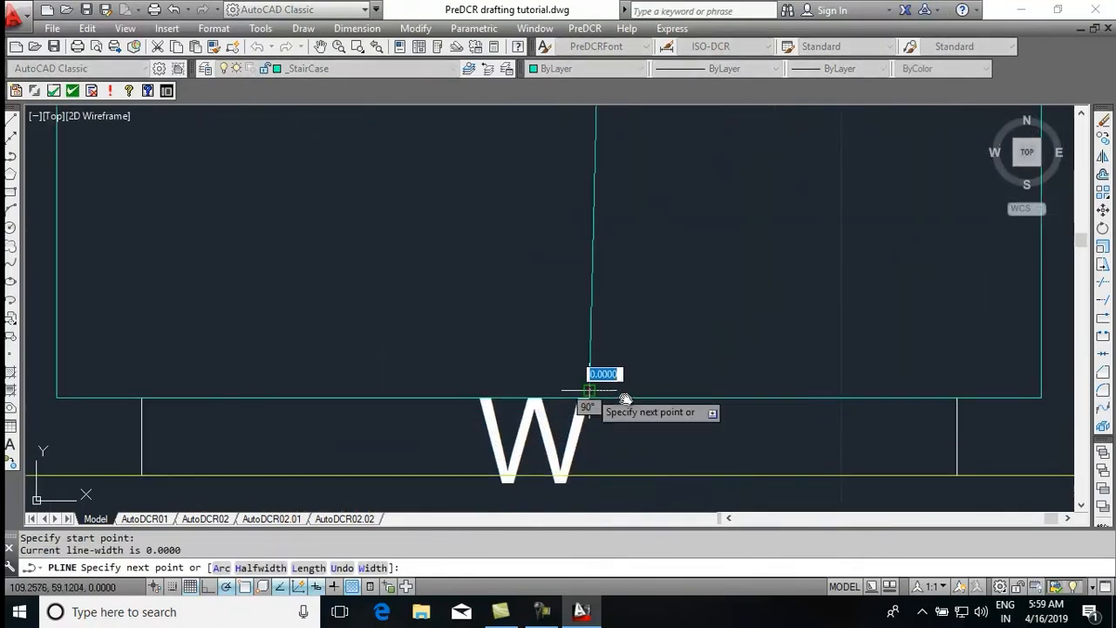
pyautogui.hotkey('ctrl', 'z')
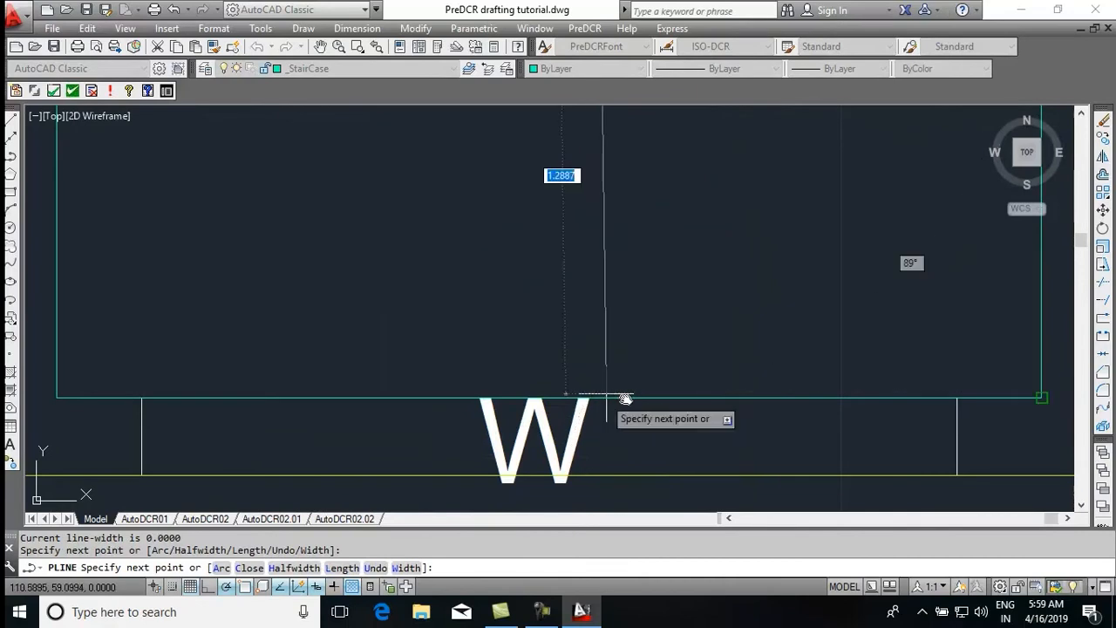
pyautogui.scroll(-6, 625, 398)
pyautogui.press('Escape')
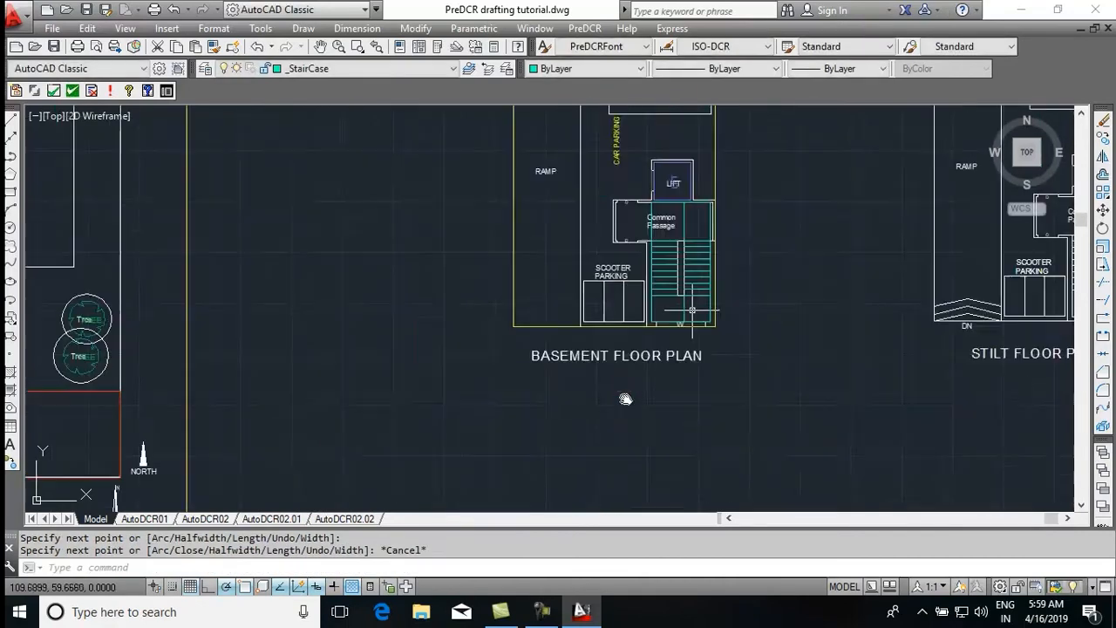
# Apply the PreDCR Stair Case mark UnMark(Default) to the basement staircase rectangle
pyautogui.click(585, 29)
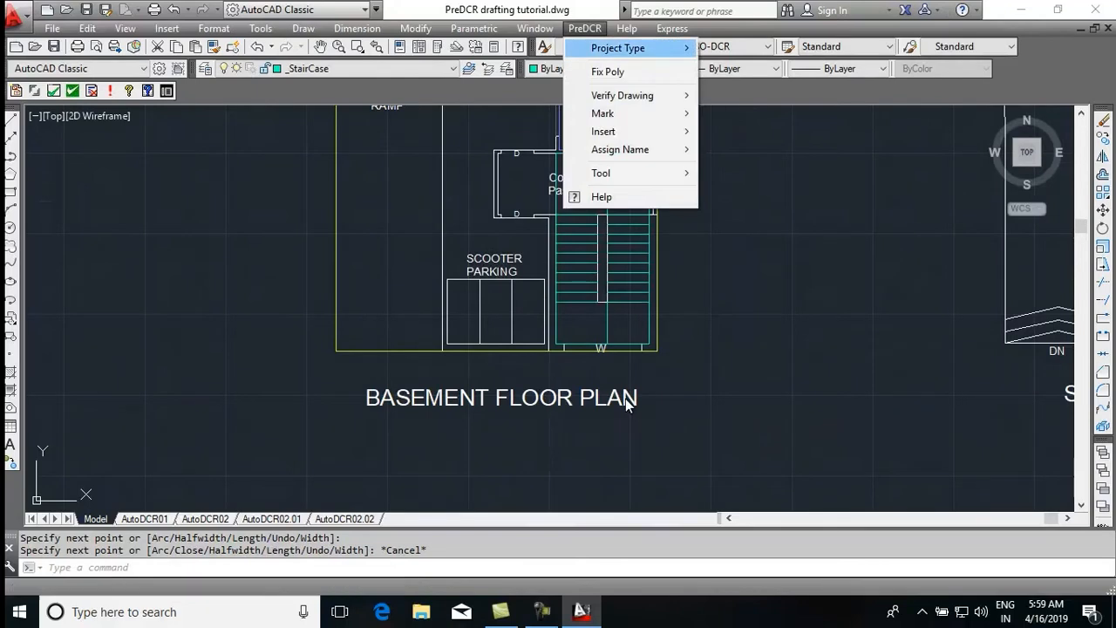
pyautogui.moveTo(603, 115)
pyautogui.moveTo(743, 149)
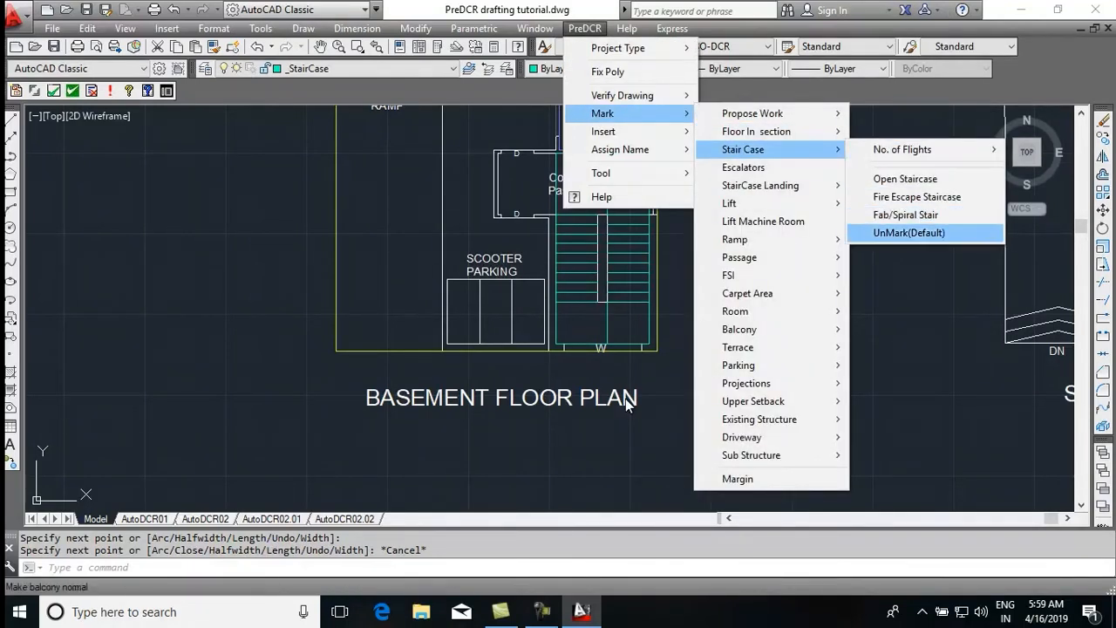
pyautogui.click(909, 232)
pyautogui.click(650, 162)
pyautogui.click(648, 162)
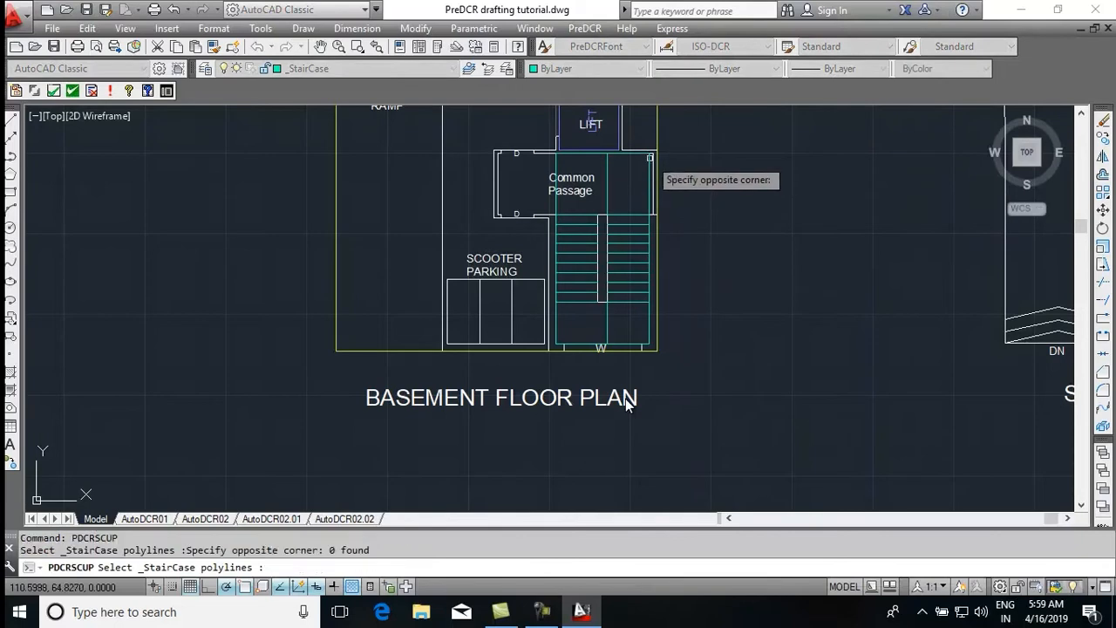
pyautogui.click(647, 163)
pyautogui.press('Return')
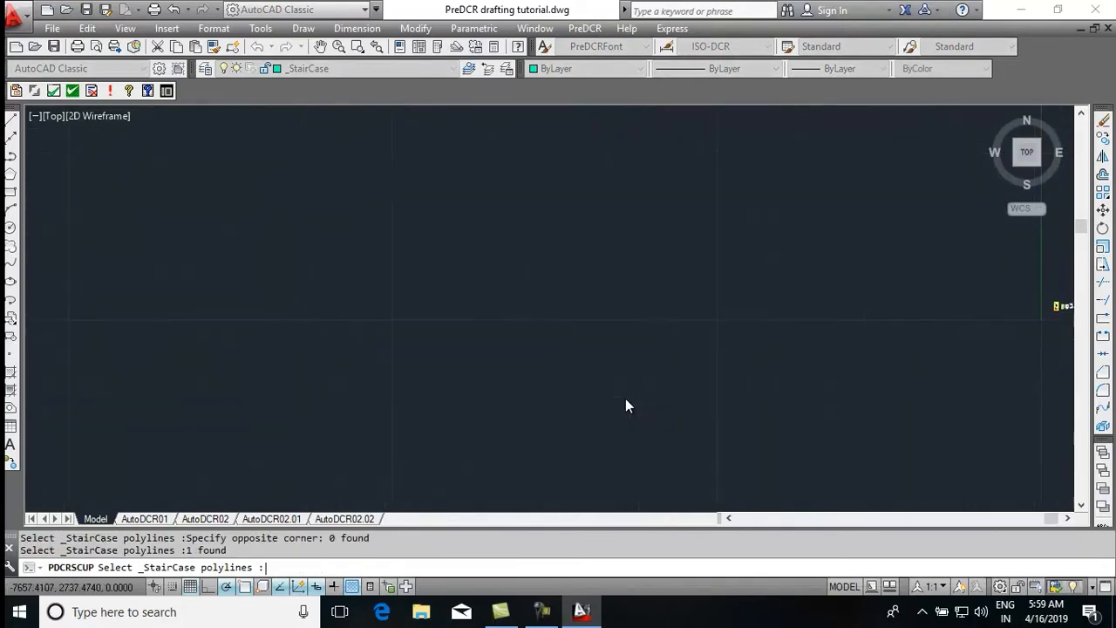
# Insert a PreDCR stair Up direction arrow at the left flight's upper inner corner in the basement plan, rotated 270 degrees
pyautogui.moveTo(625, 389); pyautogui.dragTo(626, 399, button='middle')
pyautogui.hotkey('alt', 'r')
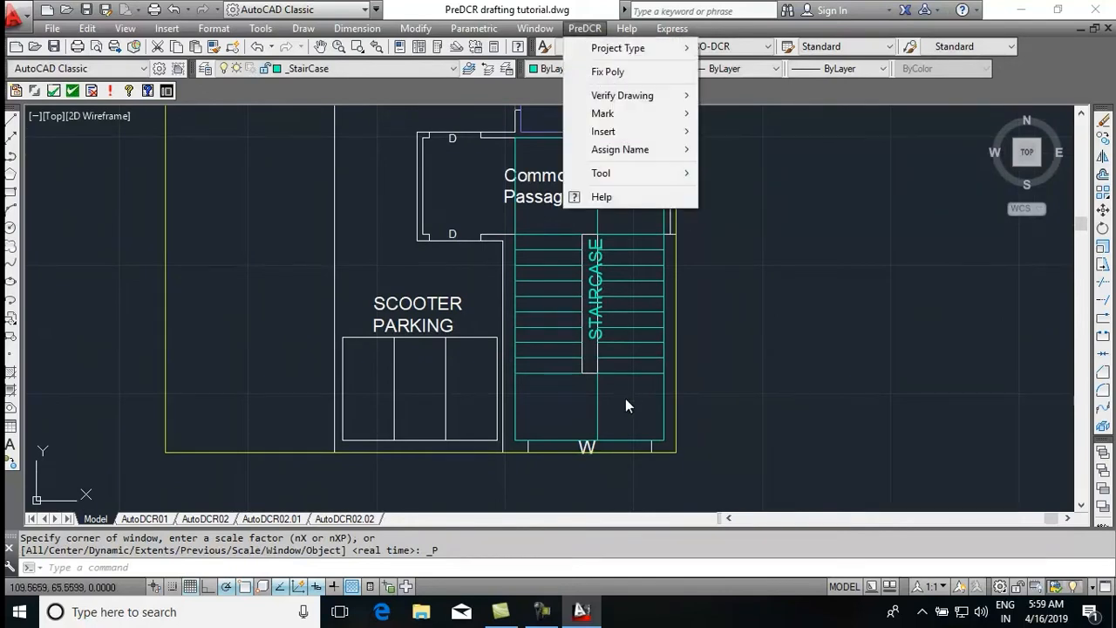
pyautogui.press('Down')
pyautogui.press('Down')
pyautogui.press('Down')
pyautogui.press('Right')
pyautogui.press('Down')
pyautogui.press('Right')
pyautogui.press('Down')
pyautogui.press('Down')
pyautogui.press('Down')
pyautogui.press('Down')
pyautogui.press('Down')
pyautogui.press('Down')
pyautogui.press('Down')
pyautogui.press('Right')
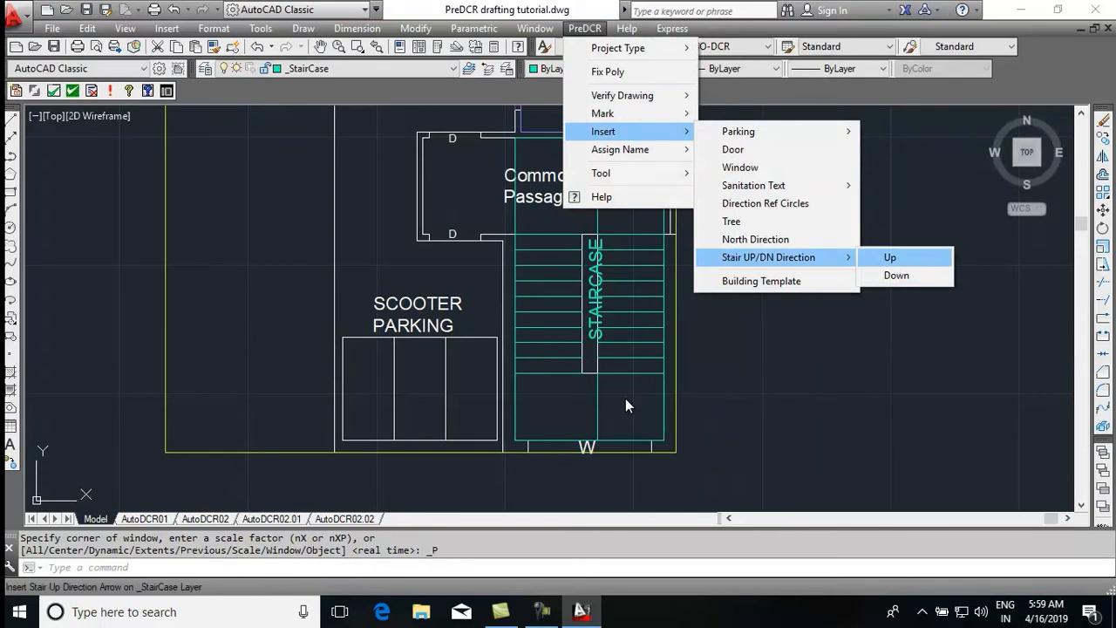
pyautogui.press('Return')
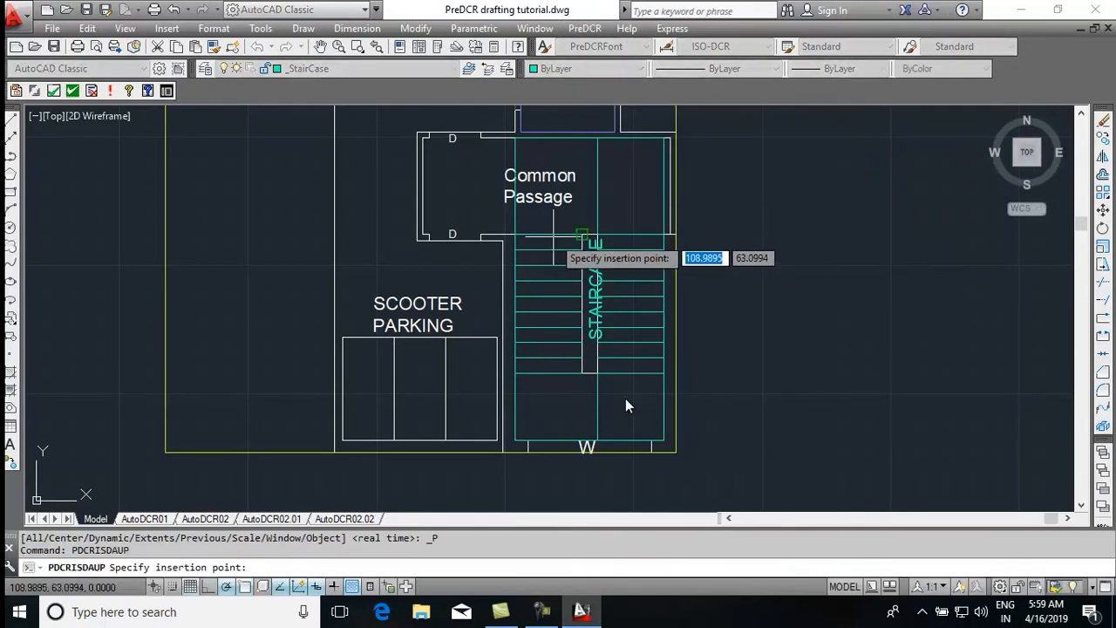
pyautogui.click(580, 236)
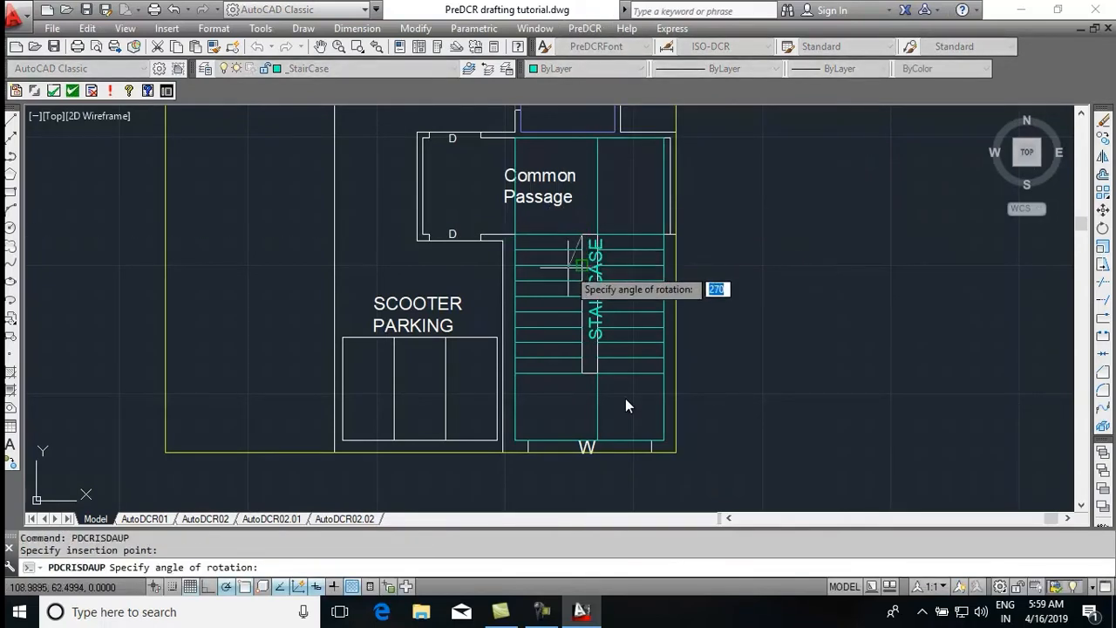
pyautogui.scroll(4, 584, 244)
pyautogui.press('Return')
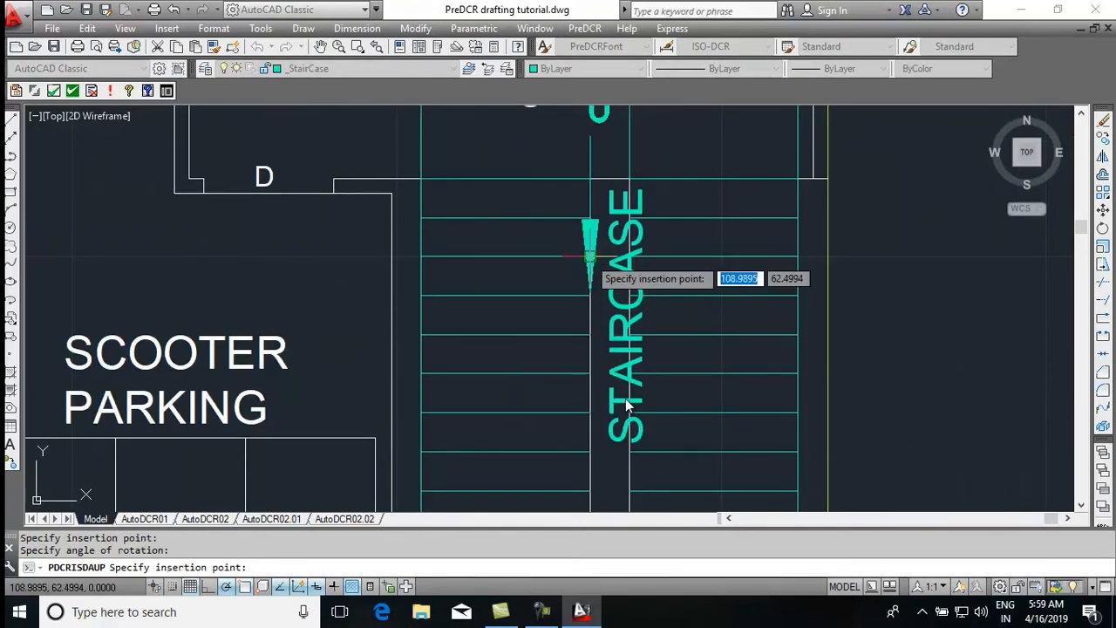
# Move the UP direction arrow from the left flight's inner edge onto the left flight's treads
pyautogui.press('Escape')
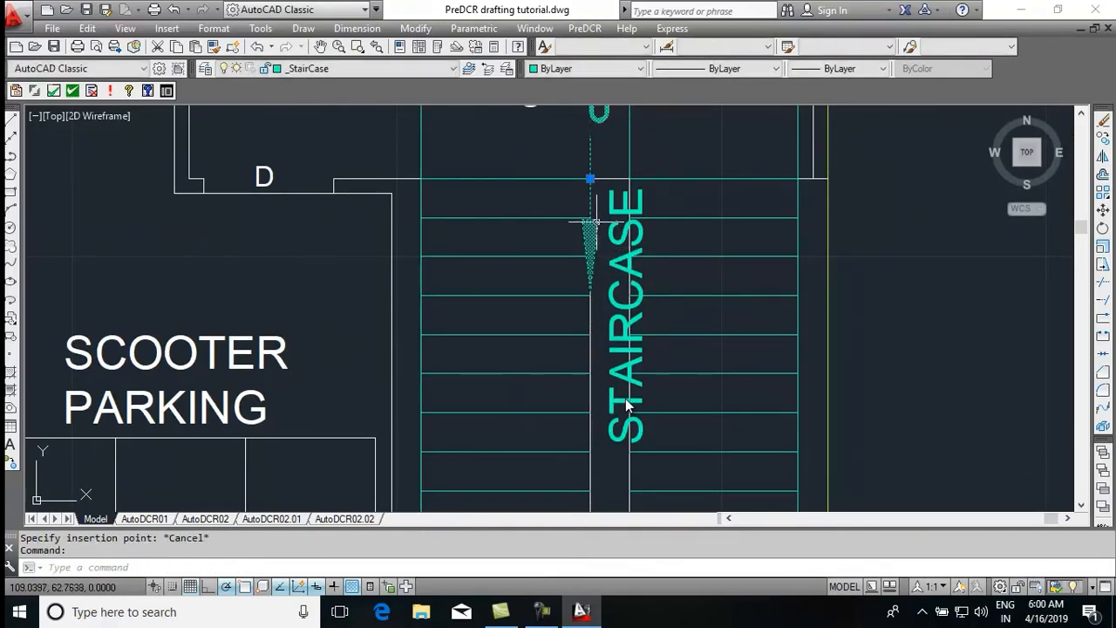
pyautogui.press('m')
pyautogui.press('Return')
pyautogui.click(713, 140)
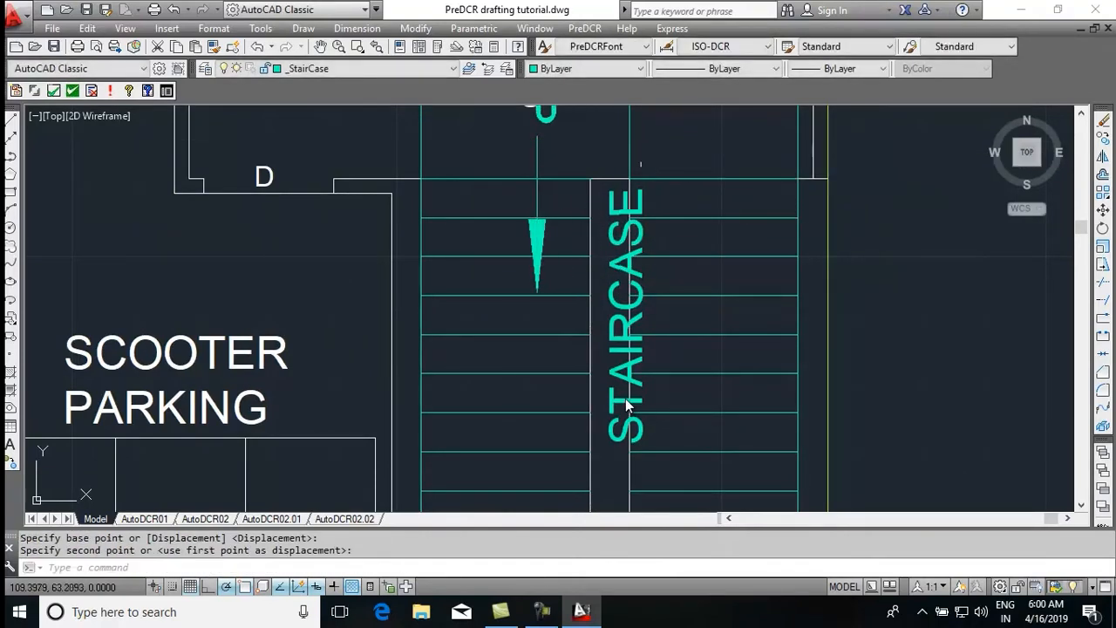
# Insert a PreDCR stair Down direction arrow on the right flight's inner edge, rotated 270 degrees
pyautogui.scroll(-2, 657, 139)
pyautogui.click(585, 28)
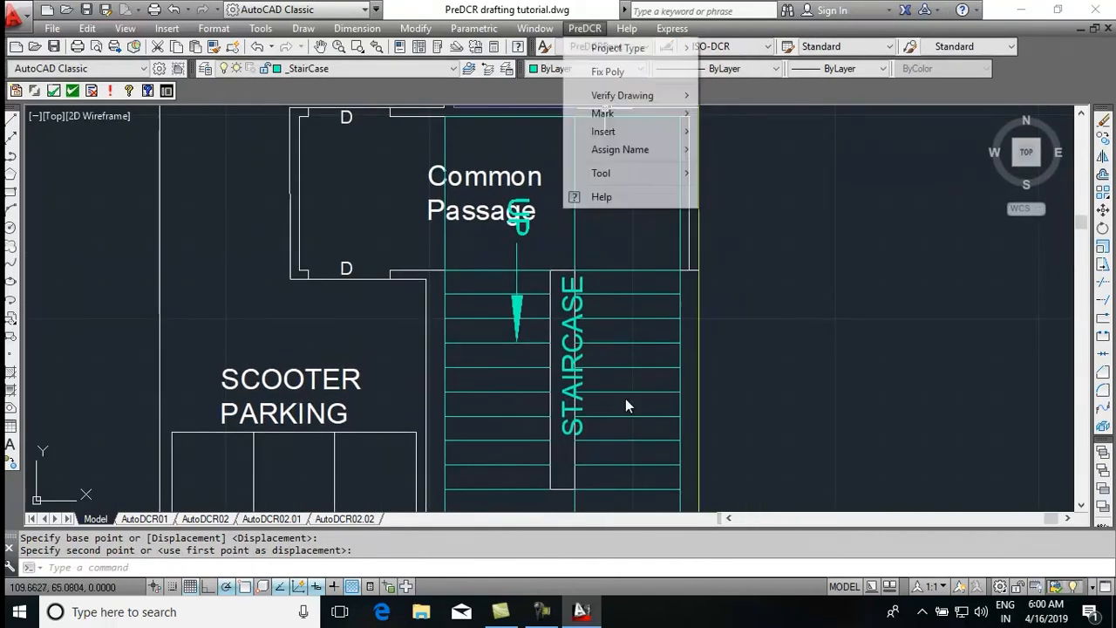
pyautogui.moveTo(610, 130)
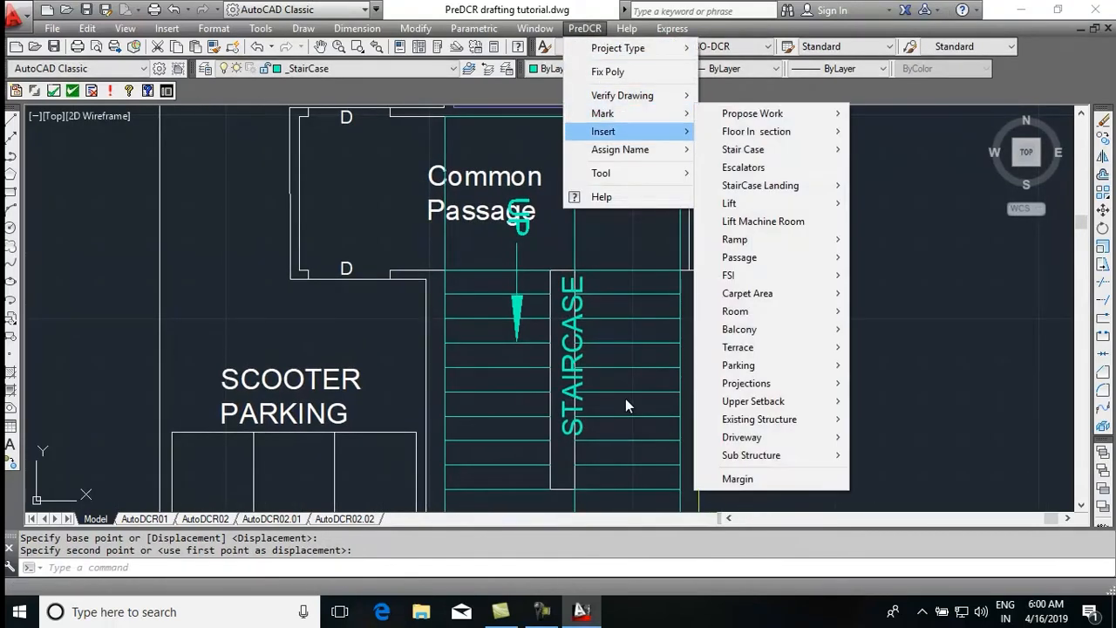
pyautogui.moveTo(768, 257)
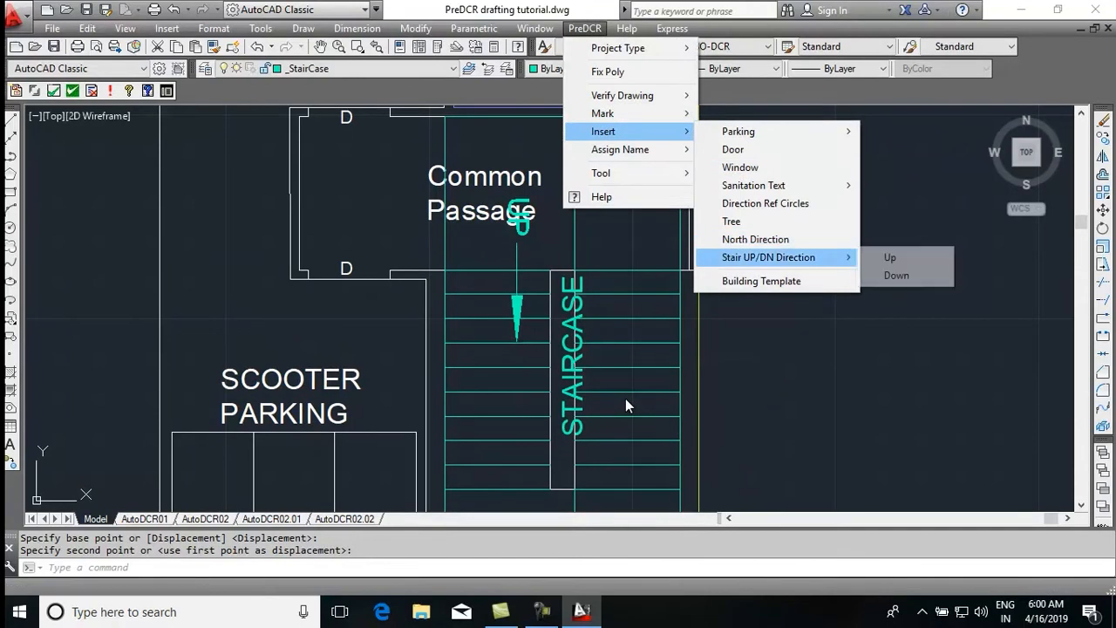
pyautogui.click(897, 274)
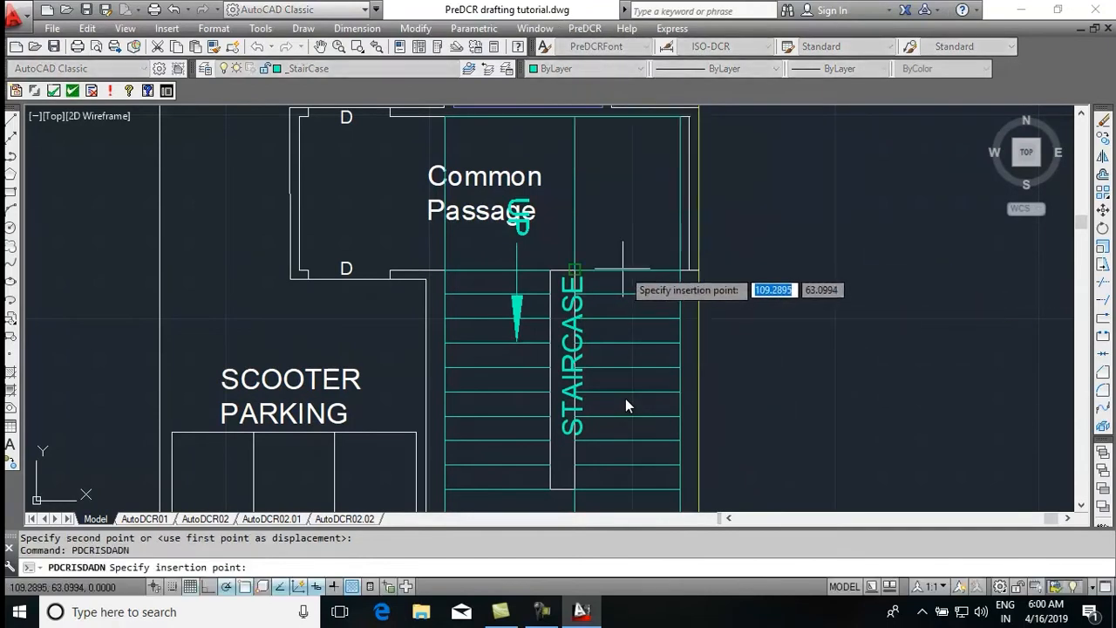
pyautogui.click(583, 319)
pyautogui.scroll(5, 626, 405)
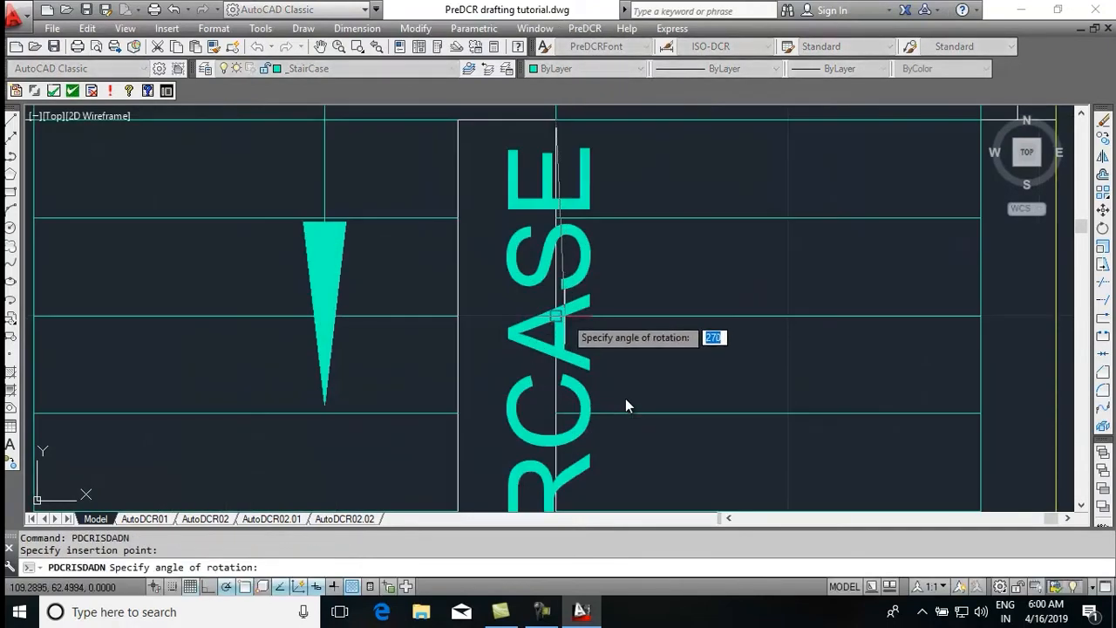
pyautogui.press('Return')
pyautogui.press('Return')
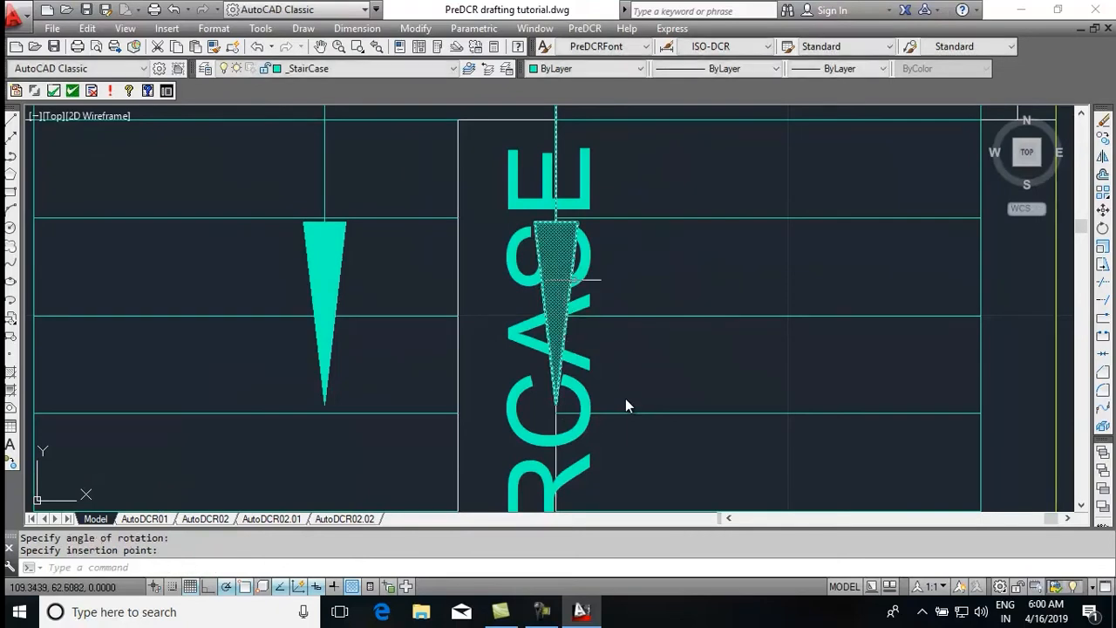
# Move the DN direction arrow horizontally to about the middle of the right flight
pyautogui.press('m')
pyautogui.press('Return')
pyautogui.click(660, 252)
pyautogui.click(856, 254)
pyautogui.scroll(-2, 798, 262)
pyautogui.scroll(-2, 798, 261)
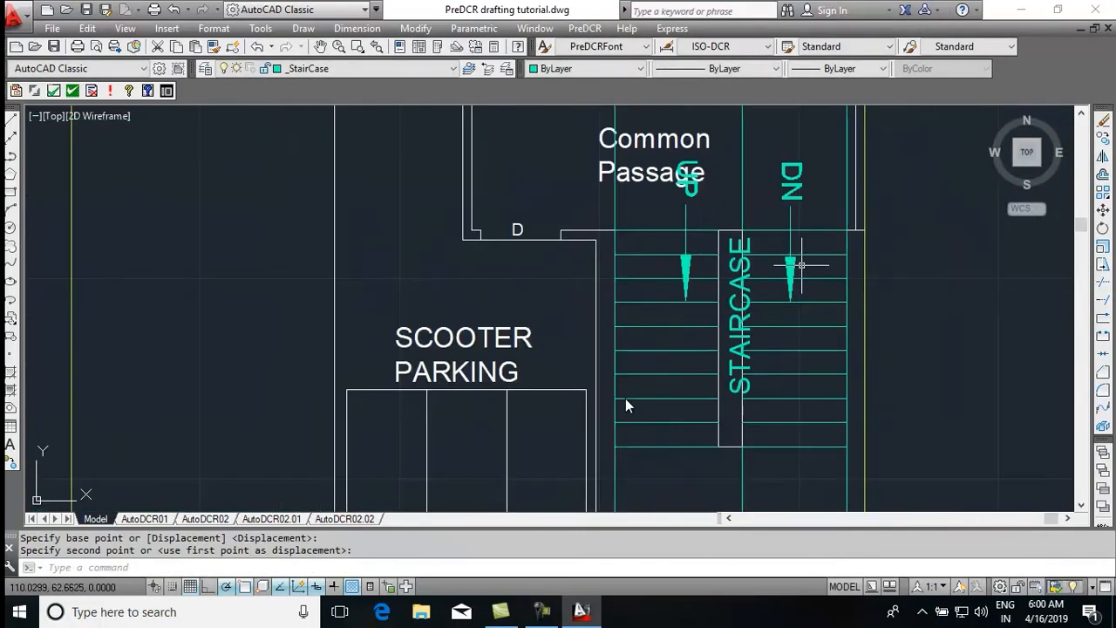
pyautogui.press('Escape')
# Apply the PreDCR StairCase Landing mark Intermediate Landing to the vertical polyline across the basement staircase's lower landing
pyautogui.scroll(-2, 798, 262)
pyautogui.moveTo(718, 393); pyautogui.dragTo(625, 398, button='middle')
pyautogui.scroll(2, 742, 232)
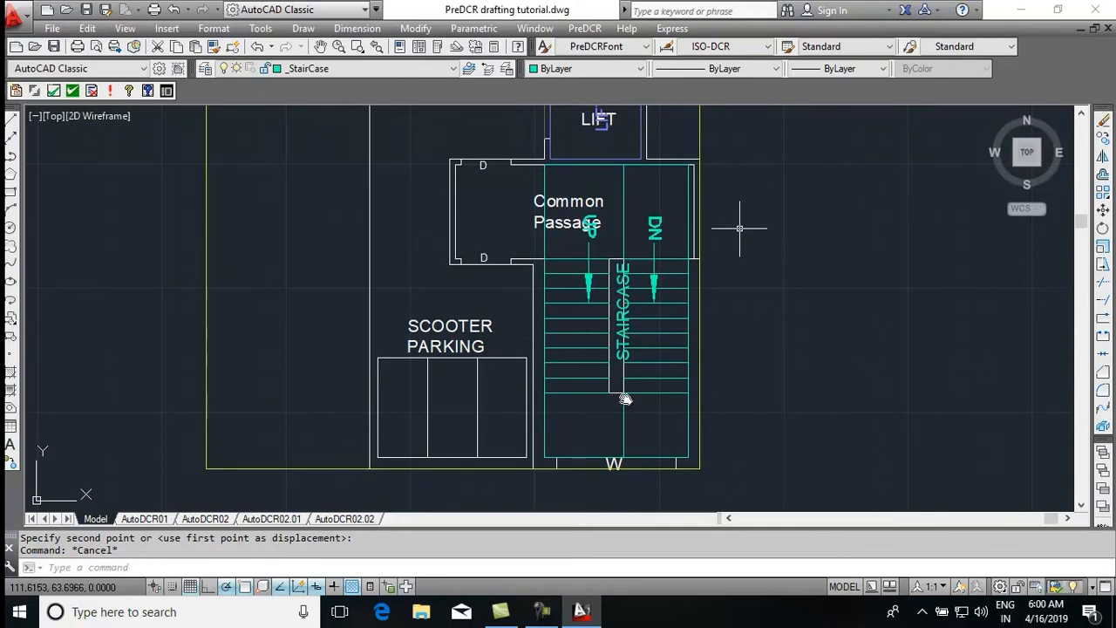
pyautogui.click(584, 29)
pyautogui.moveTo(603, 114)
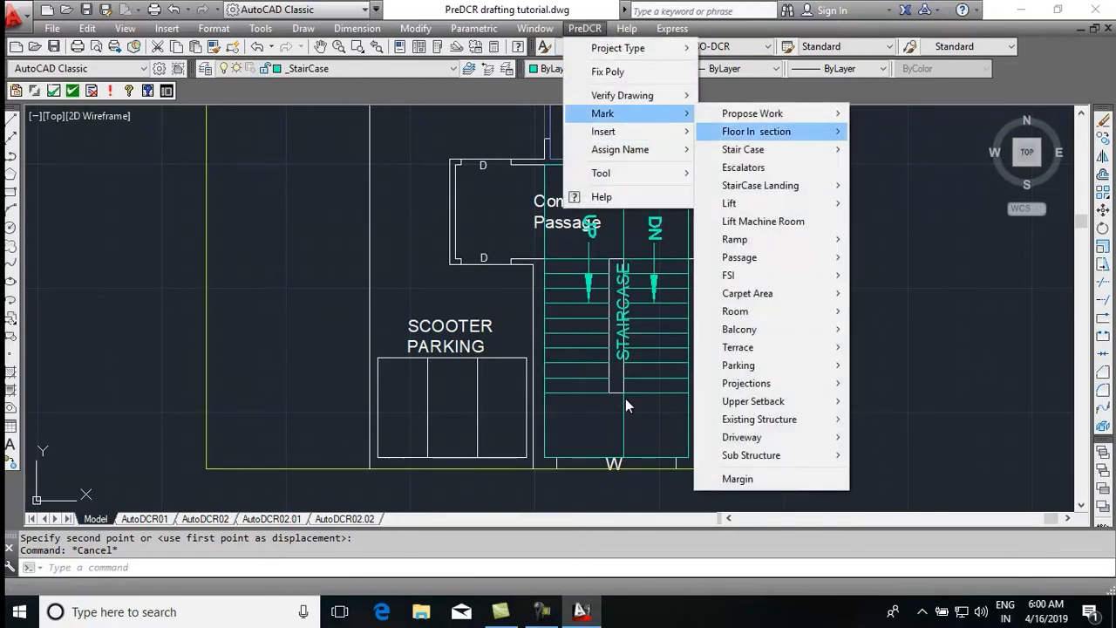
pyautogui.moveTo(761, 185)
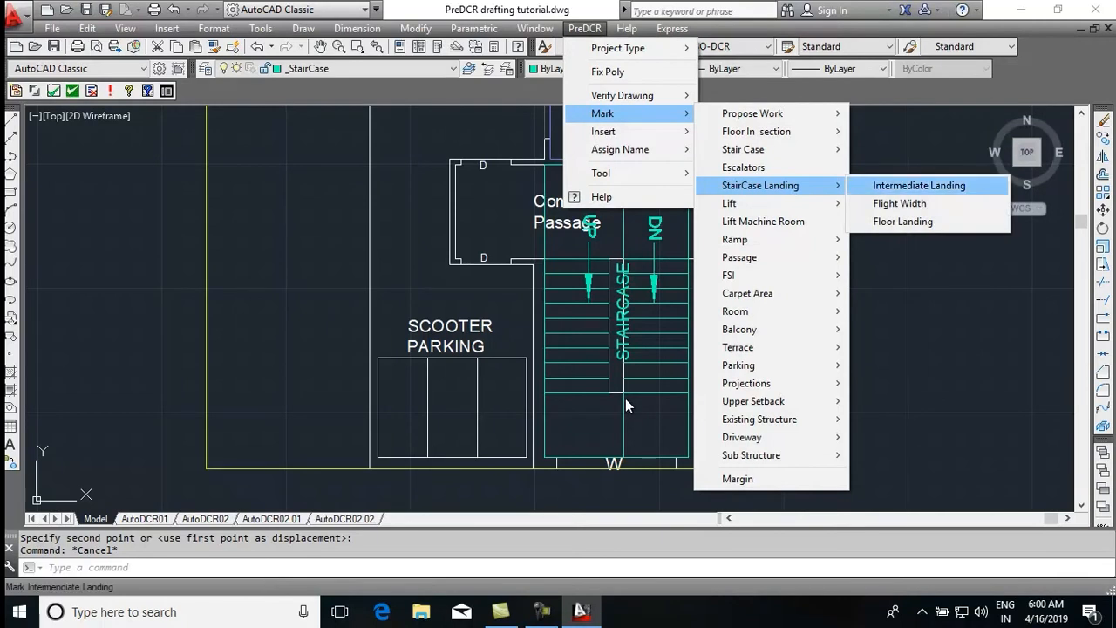
pyautogui.click(919, 185)
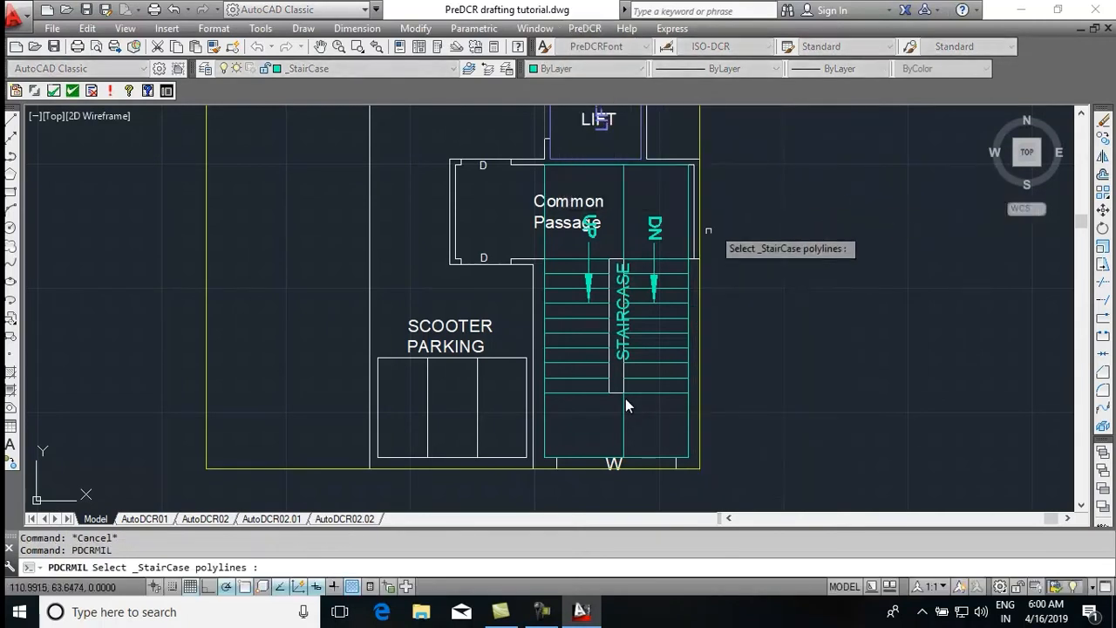
pyautogui.click(625, 406)
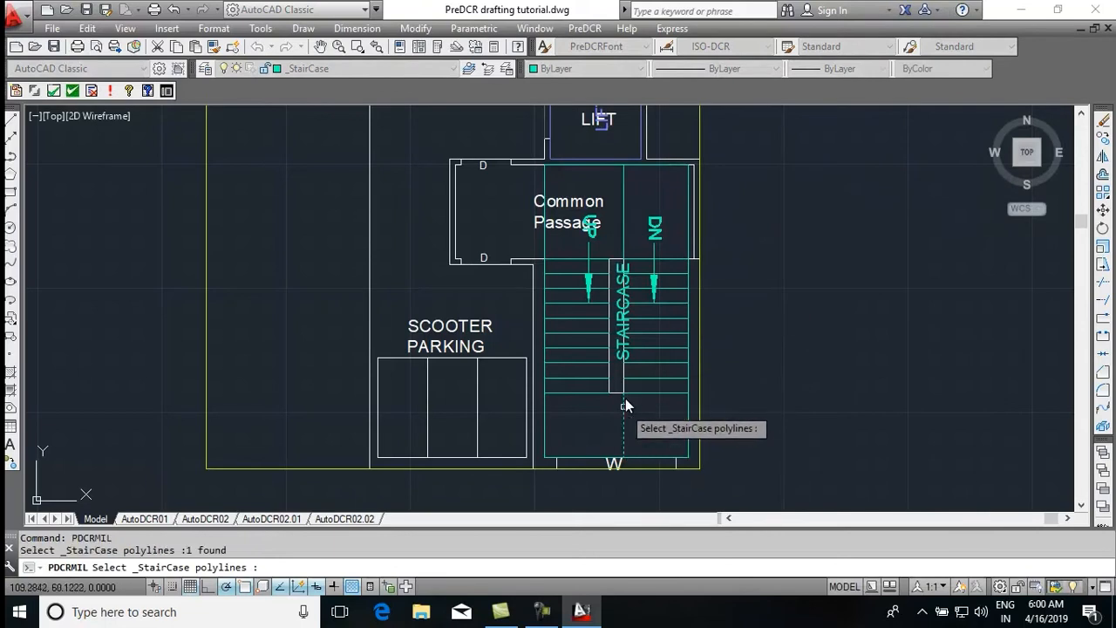
pyautogui.press('Return')
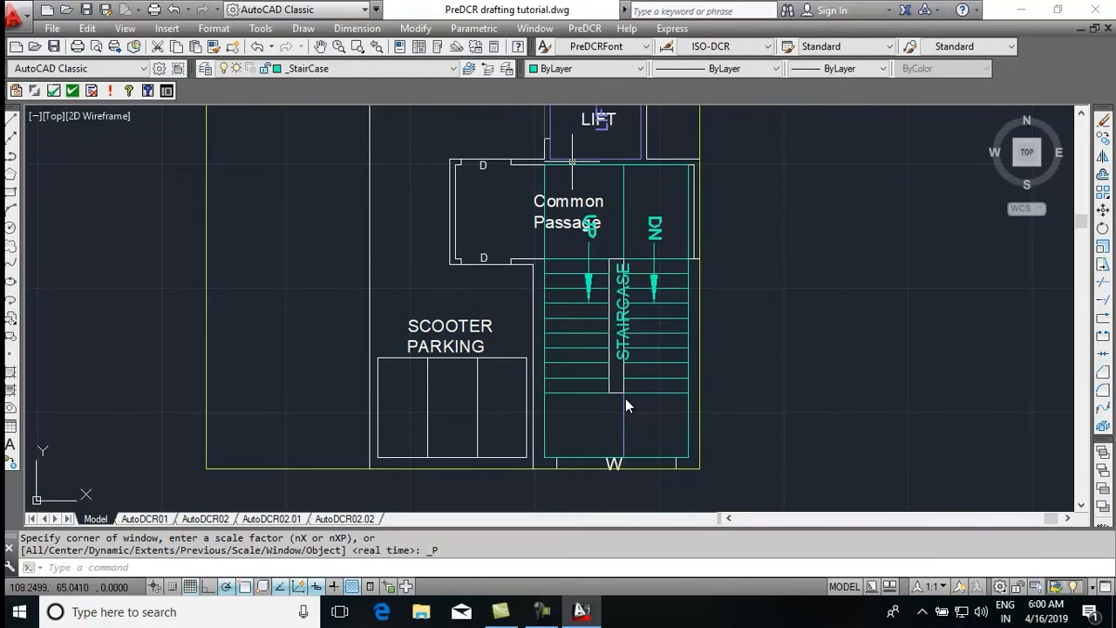
# Apply the PreDCR StairCase Landing mark Floor Landing to the vertical polyline across the basement staircase's lower landing
pyautogui.click(585, 29)
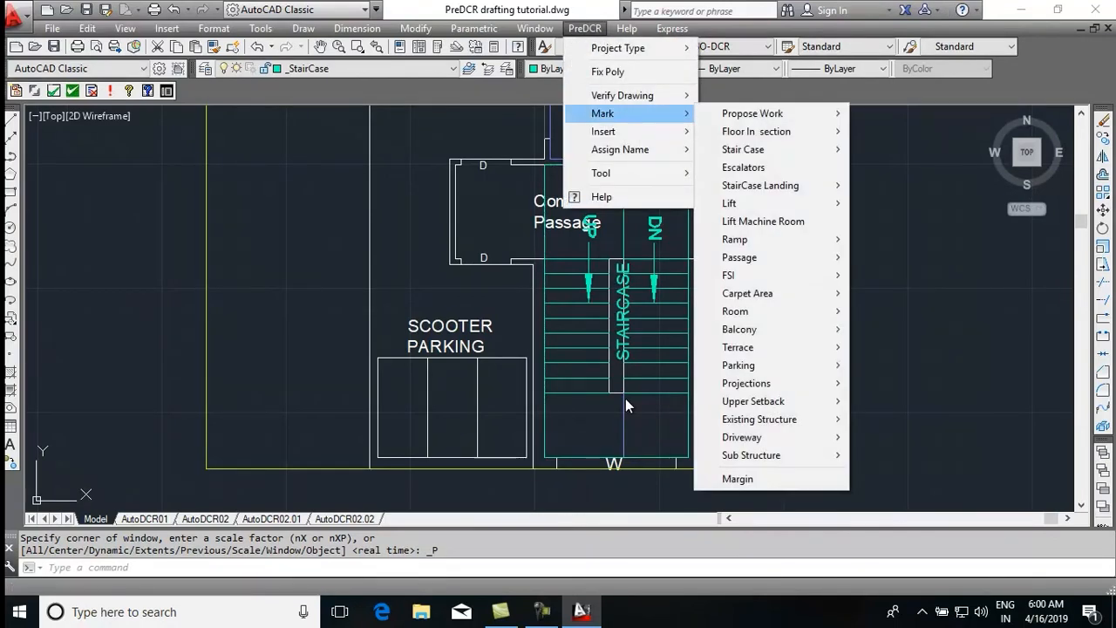
pyautogui.moveTo(743, 149)
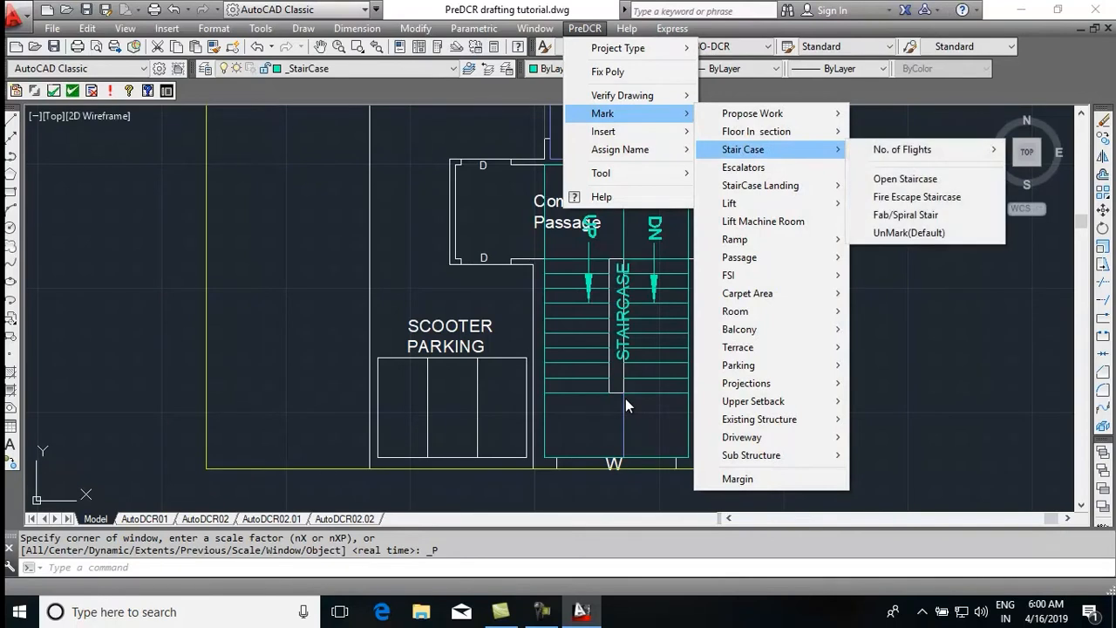
pyautogui.moveTo(760, 185)
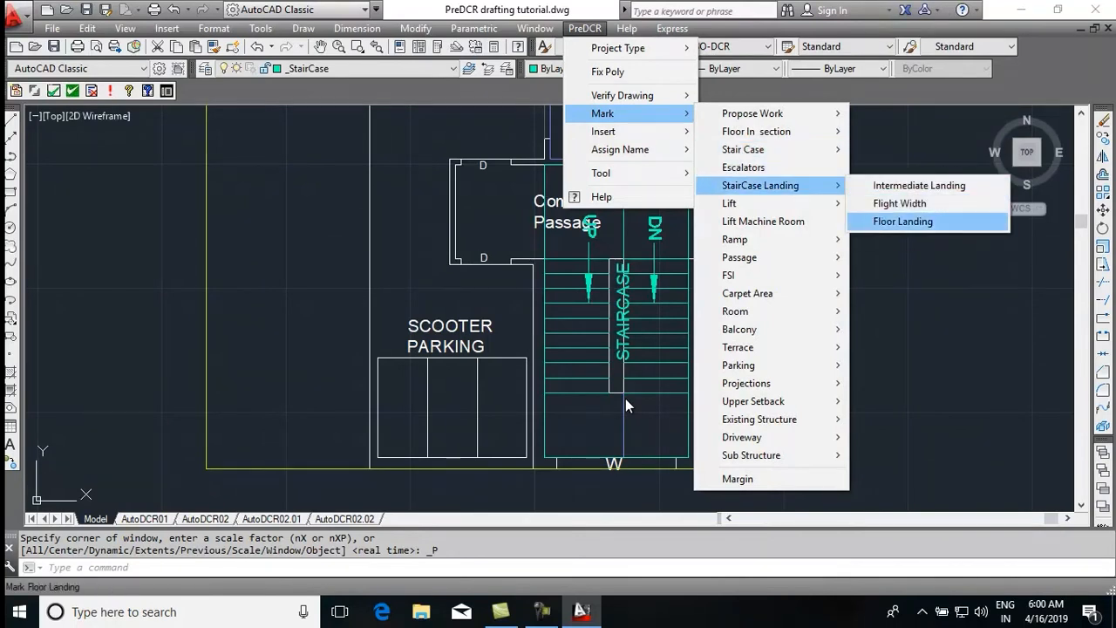
pyautogui.click(899, 220)
pyautogui.click(625, 425)
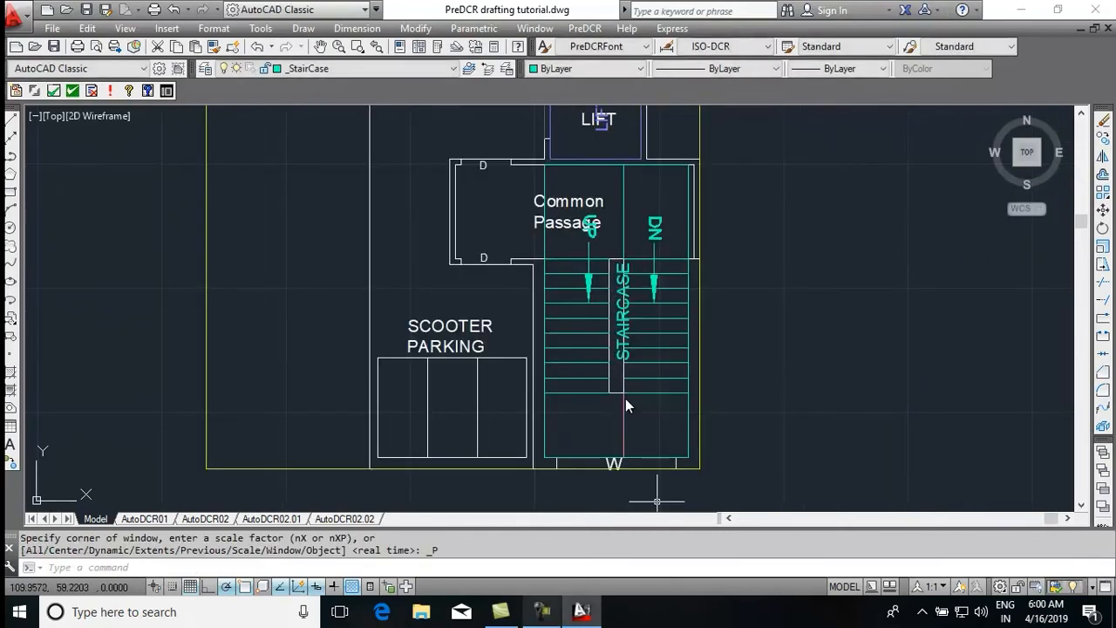
pyautogui.click(625, 399)
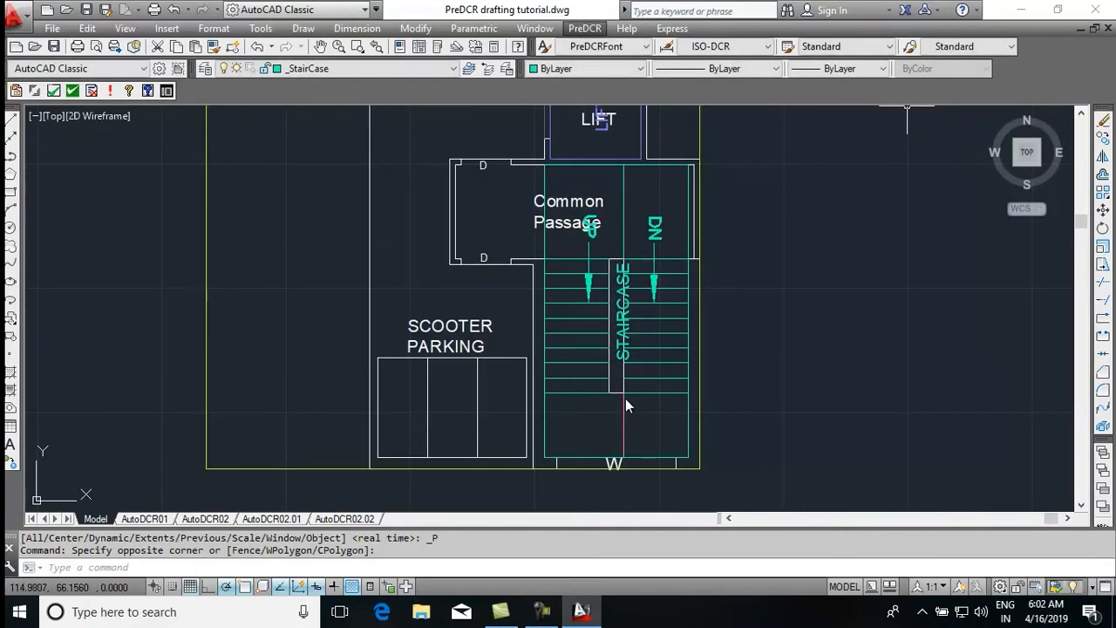
# Apply the PreDCR StairCase Landing mark Flight Width to the top tread line of the basement staircase's right flight
pyautogui.click(586, 29)
pyautogui.moveTo(604, 114)
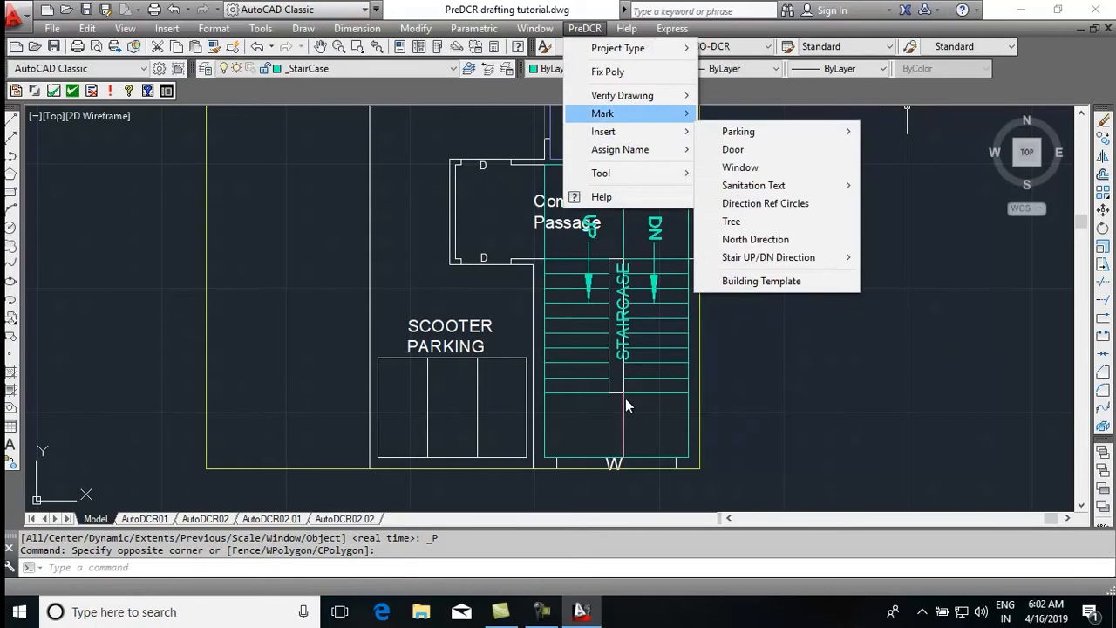
pyautogui.moveTo(761, 185)
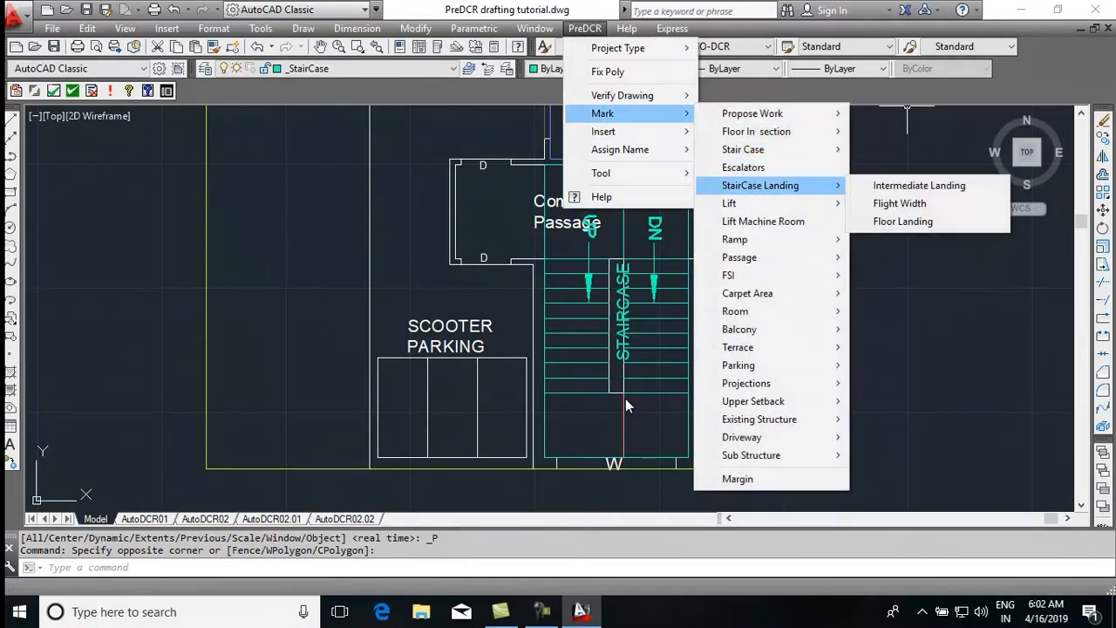
pyautogui.click(900, 203)
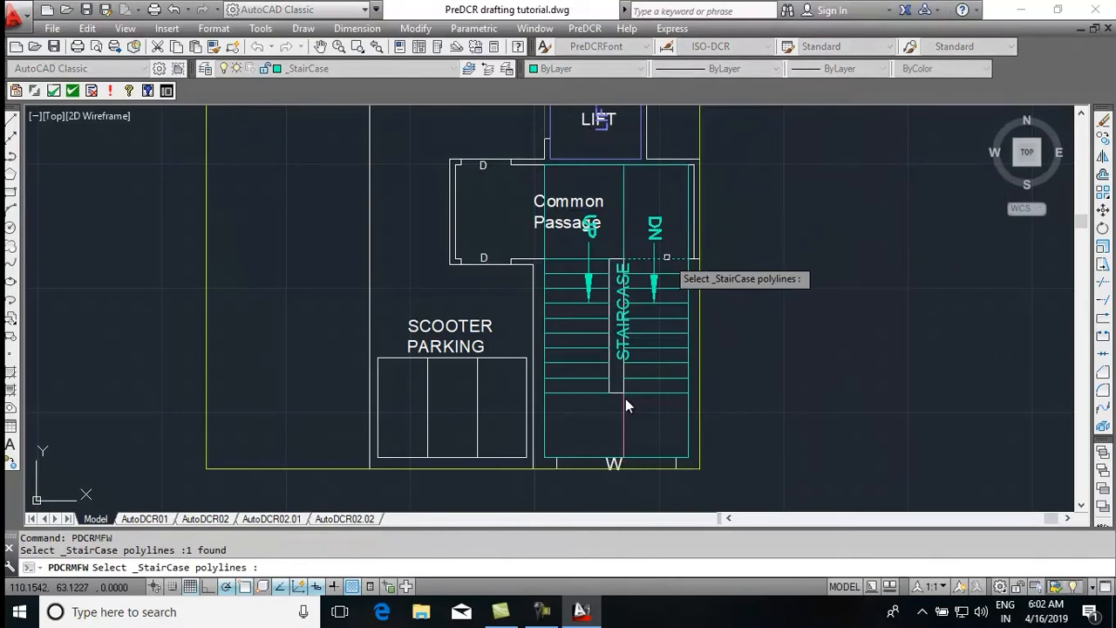
pyautogui.press('Return')
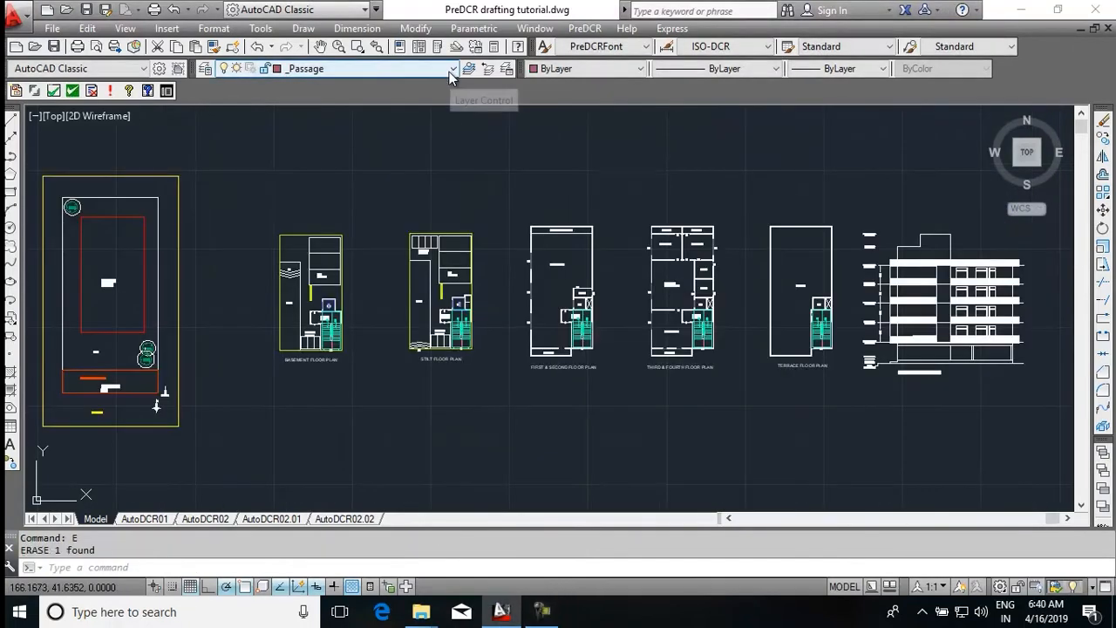
# Make _Passage the current layer and draw a rectangle over the stilt floor's common passage, from its inner lower corner to the staircase edge
pyautogui.click(451, 69)
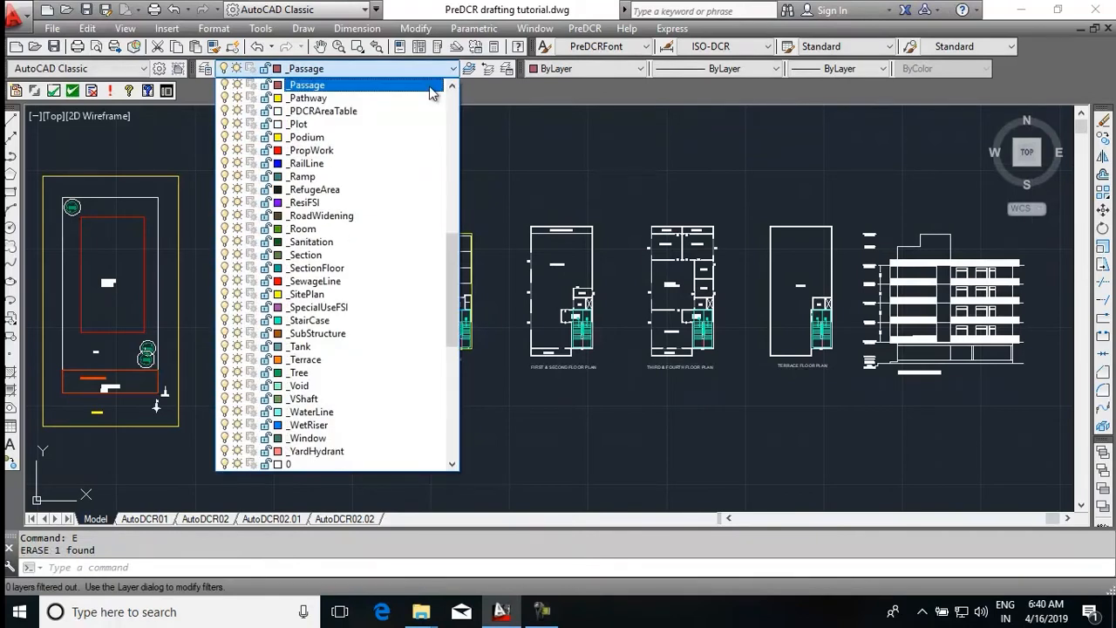
pyautogui.click(432, 87)
pyautogui.scroll(10, 447, 319)
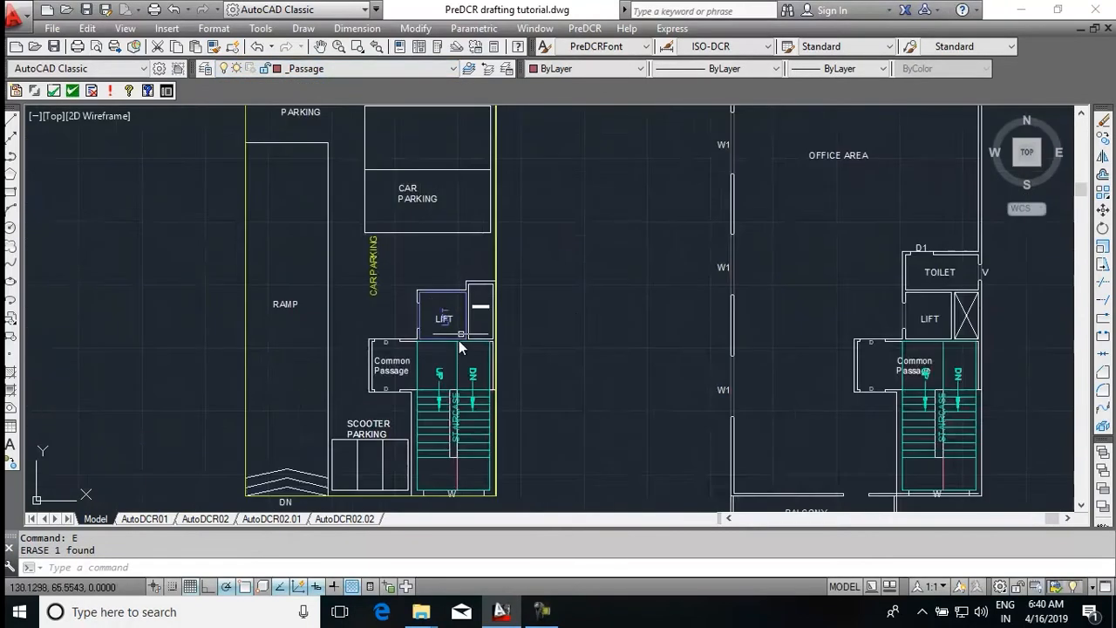
pyautogui.press('Escape')
pyautogui.write('REC')
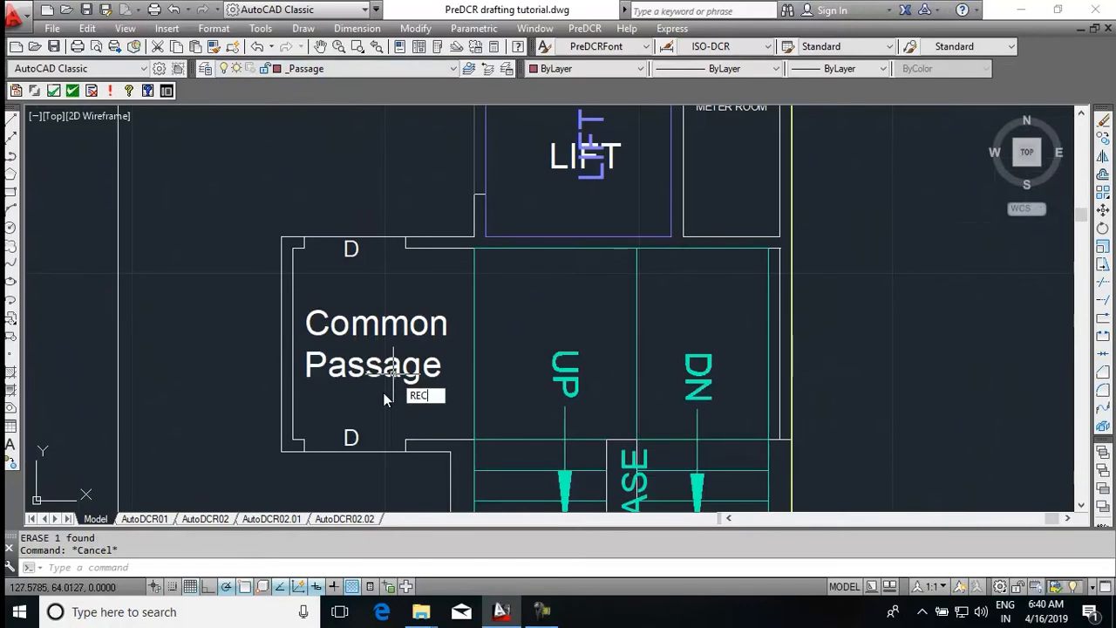
pyautogui.press('Return')
pyautogui.click(294, 441)
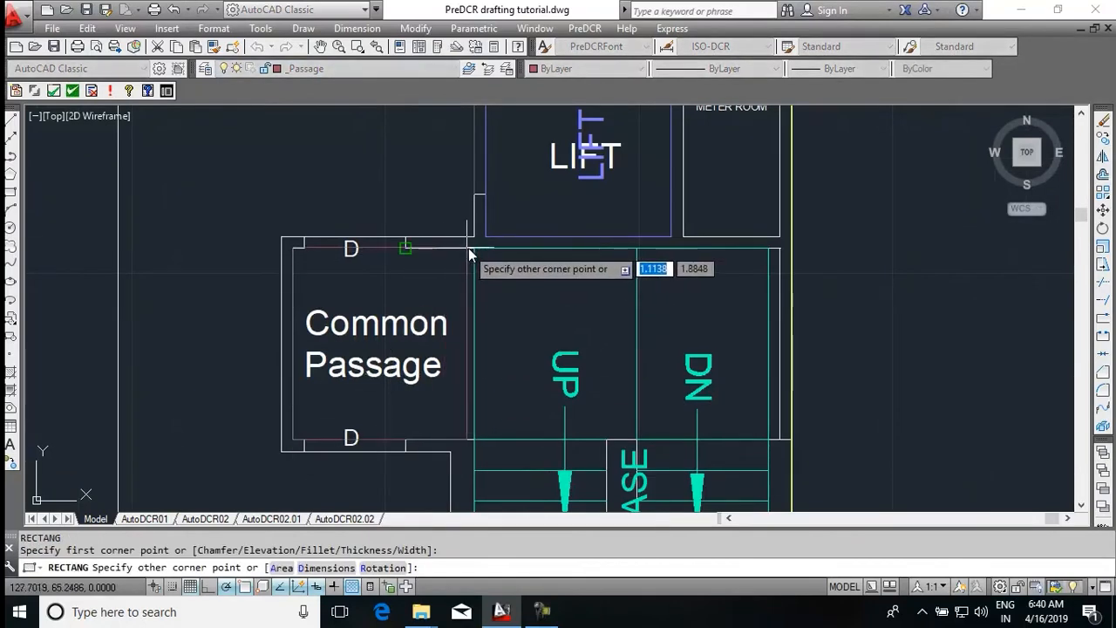
pyautogui.click(474, 250)
pyautogui.press('Escape')
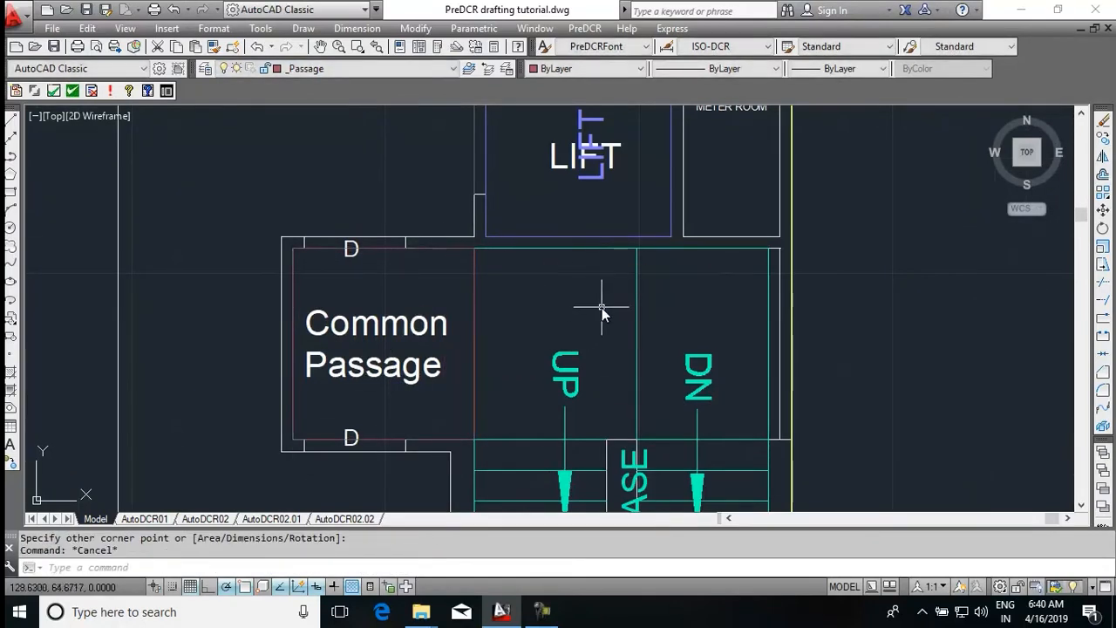
# Draw a vertical polyline between the midpoints of the passage rectangle's upper and lower edges and set its linetype to CENTER
pyautogui.write('PL')
pyautogui.press('Return')
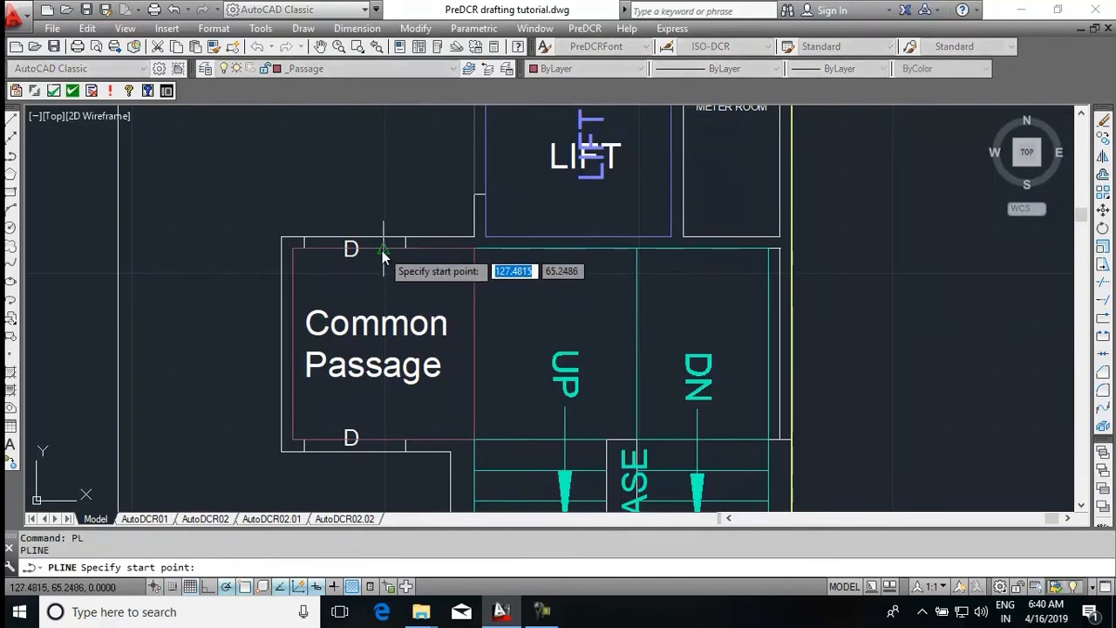
pyautogui.click(384, 249)
pyautogui.click(384, 436)
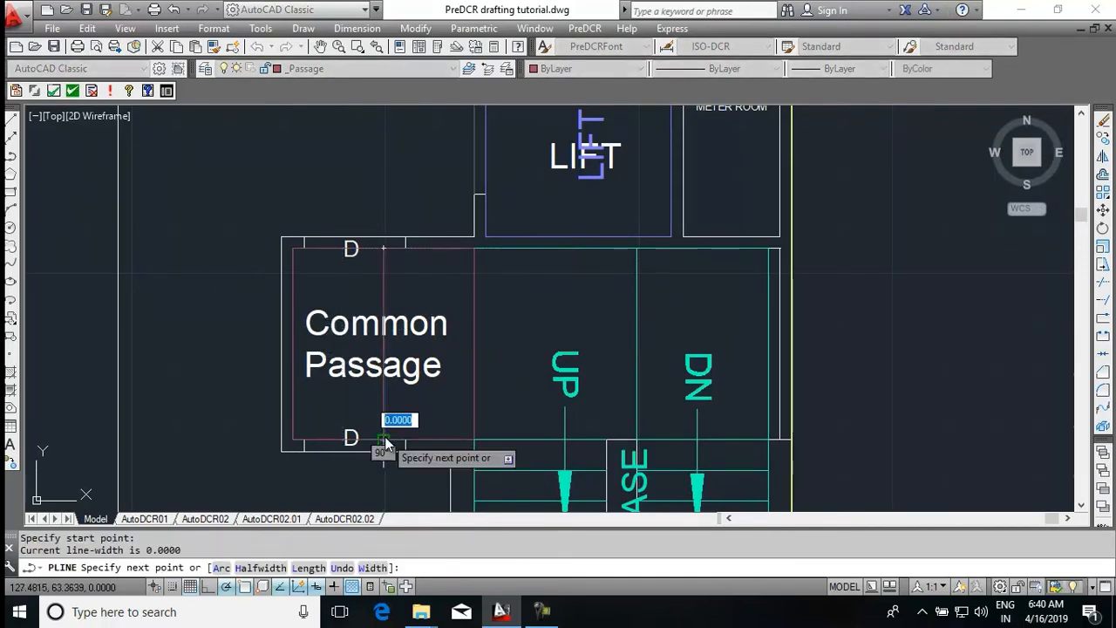
pyautogui.press('Escape')
pyautogui.click(385, 285)
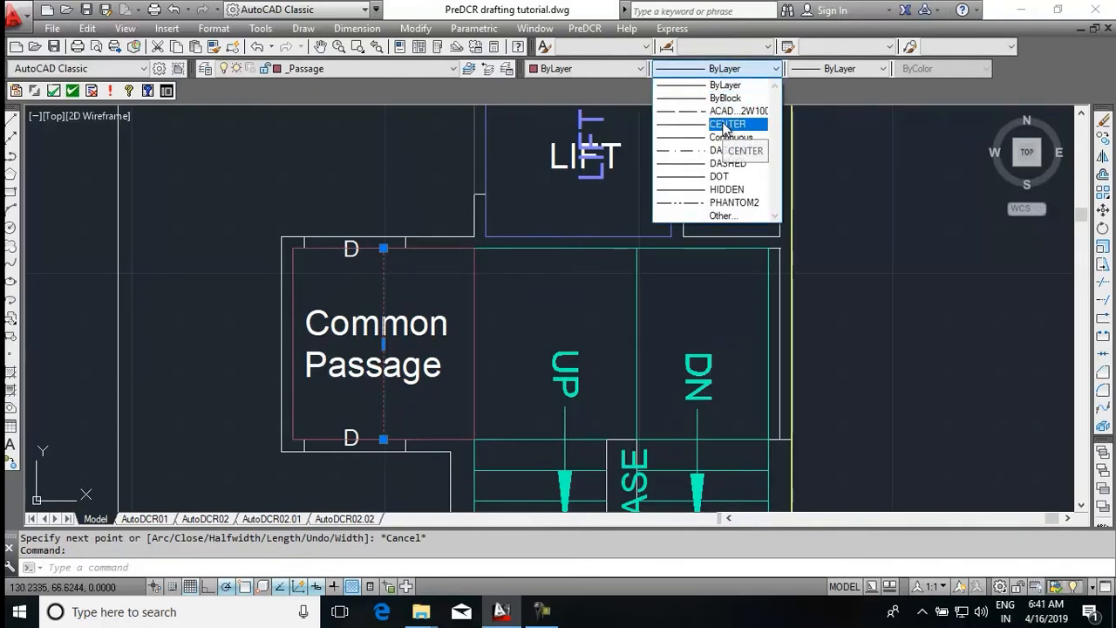
pyautogui.click(723, 124)
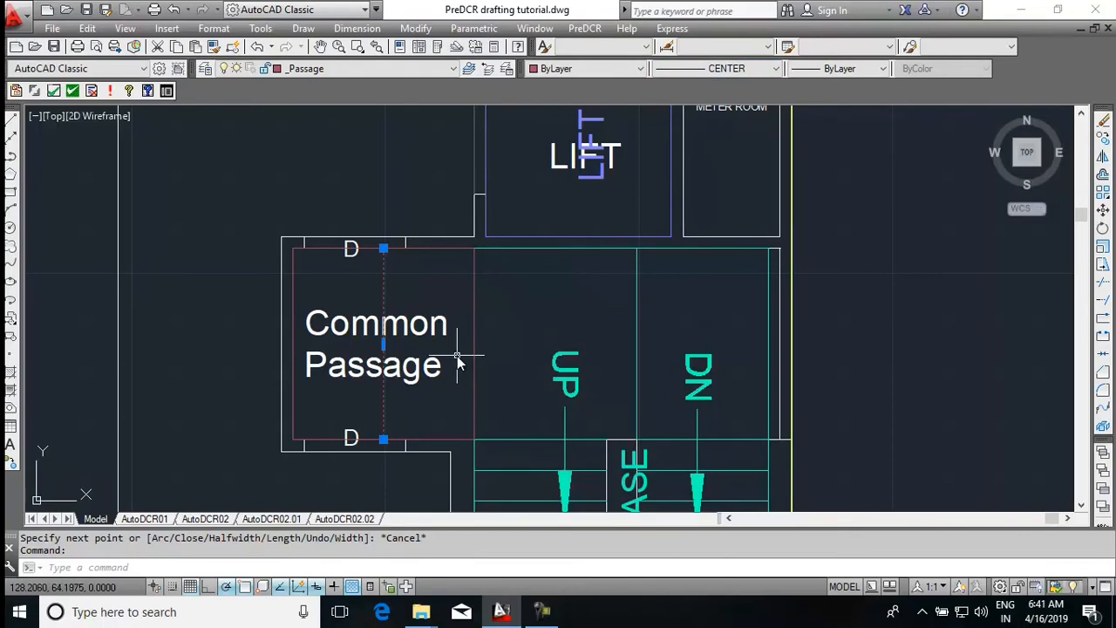
pyautogui.press('Escape')
# Apply the PreDCR Passage mark UnMark(Default) to the rectangle drawn over the stilt floor's common passage
pyautogui.click(584, 28)
pyautogui.moveTo(603, 114)
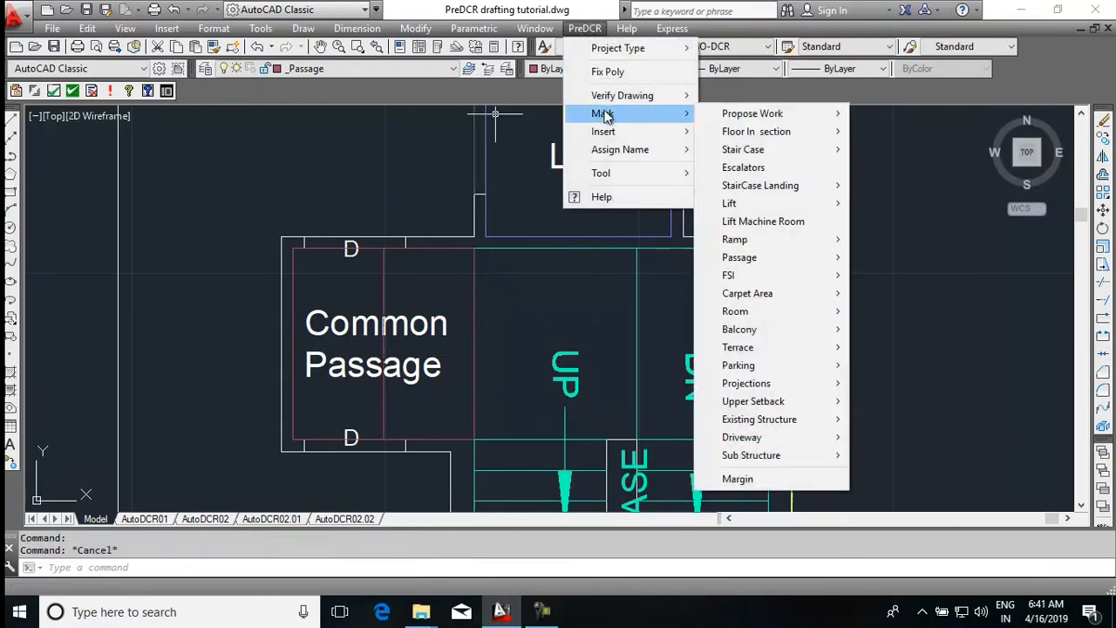
pyautogui.moveTo(765, 367)
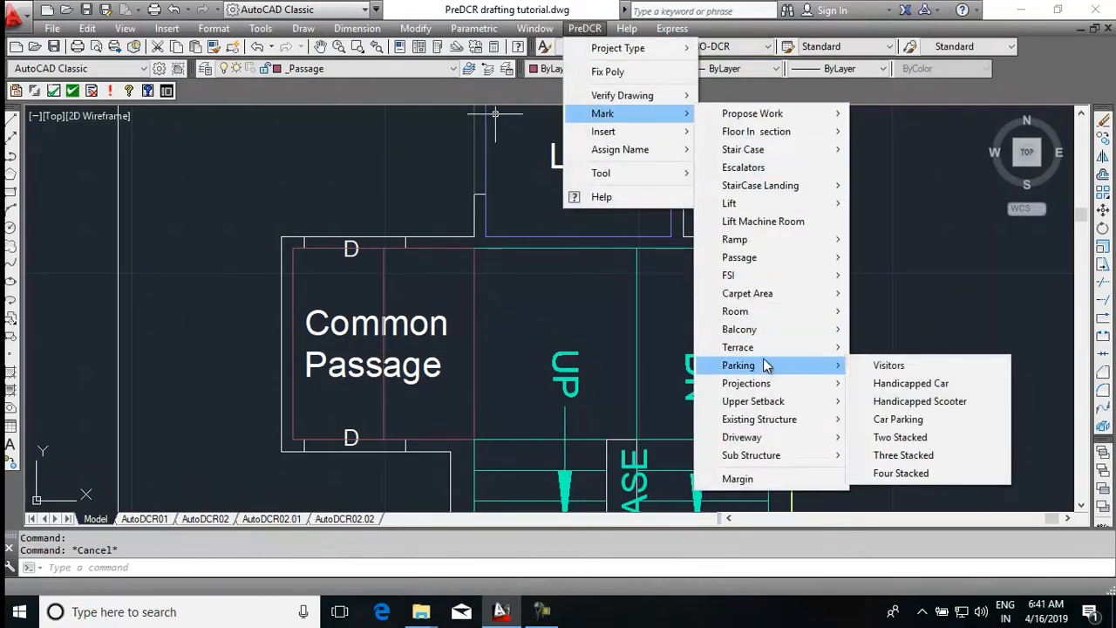
pyautogui.moveTo(766, 262)
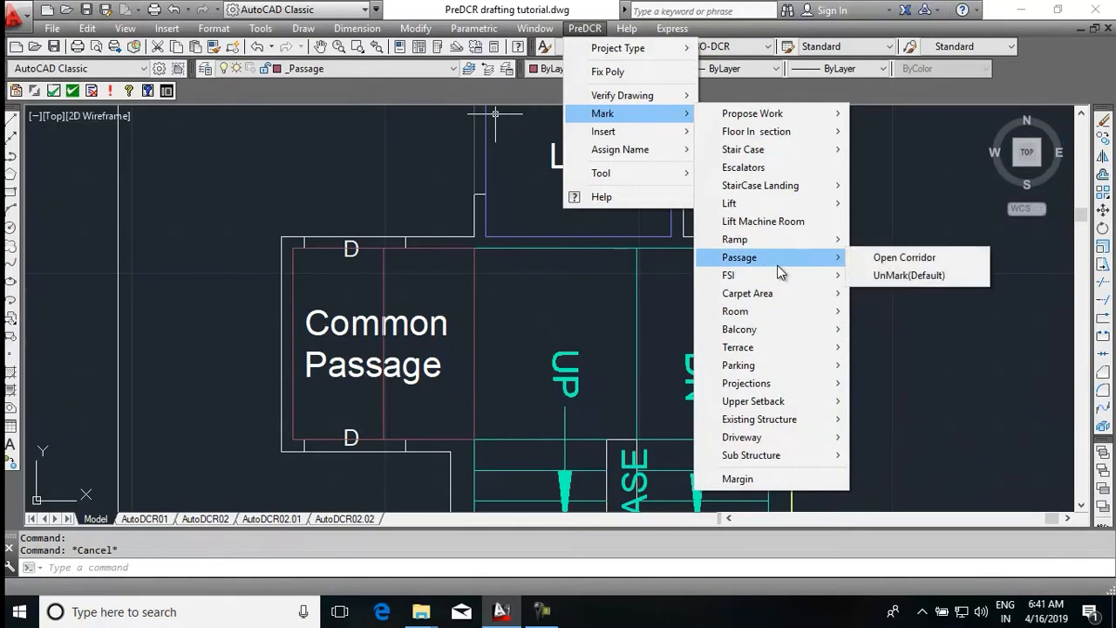
pyautogui.click(935, 274)
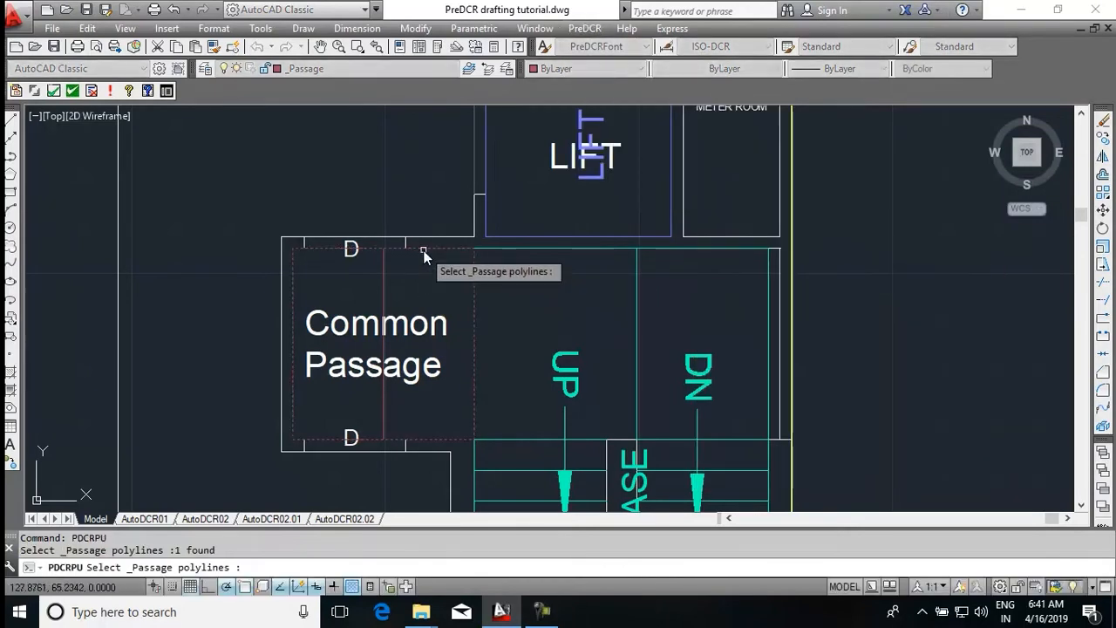
pyautogui.press('Return')
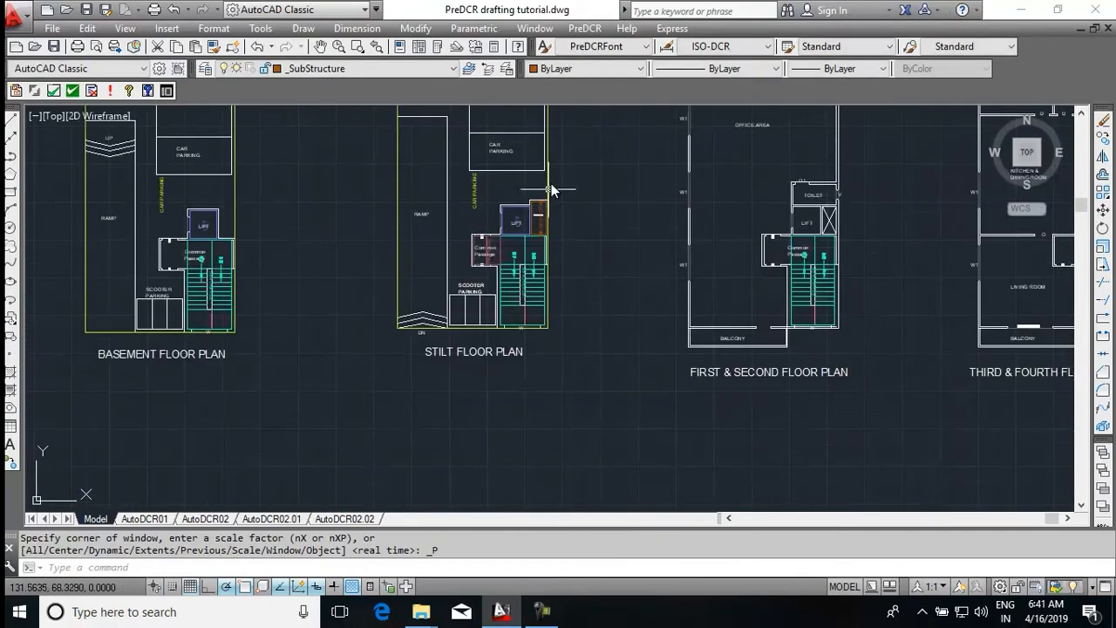
# Make _Floor the current layer and draw a rectangle enclosing the whole stilt floor plan and its title
pyautogui.click(406, 67)
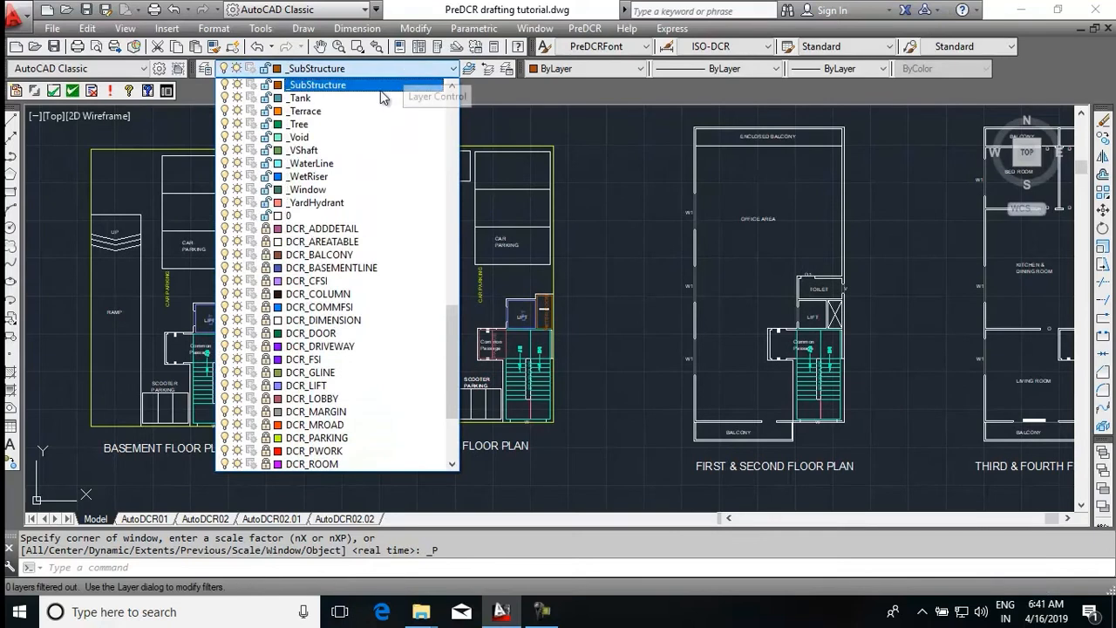
pyautogui.scroll(5, 353, 137)
pyautogui.scroll(8, 354, 137)
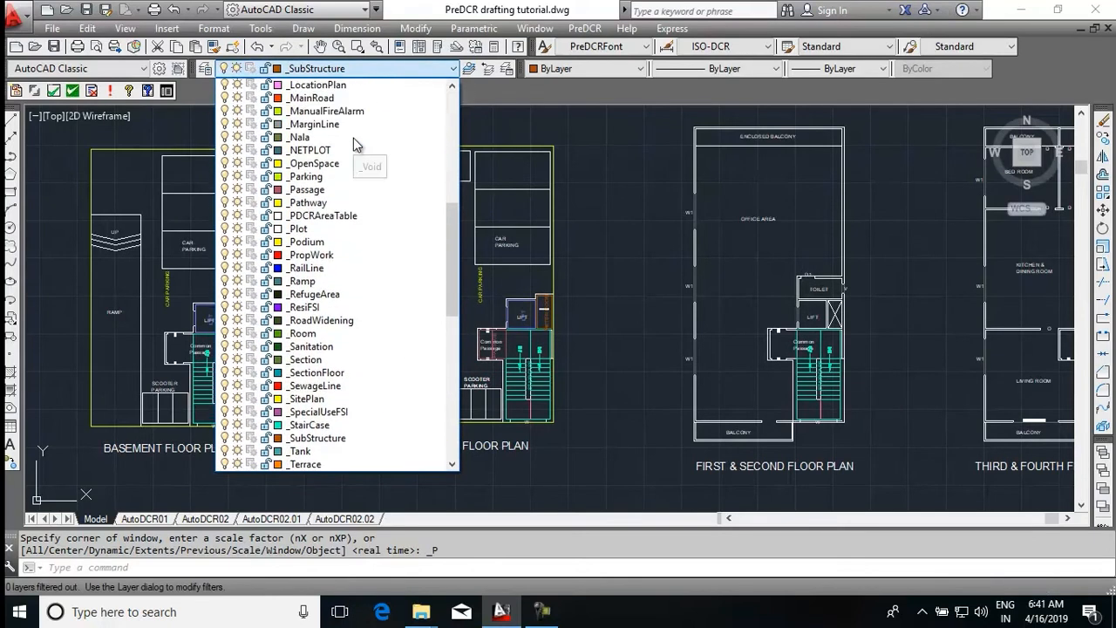
pyautogui.scroll(2, 340, 136)
pyautogui.click(324, 229)
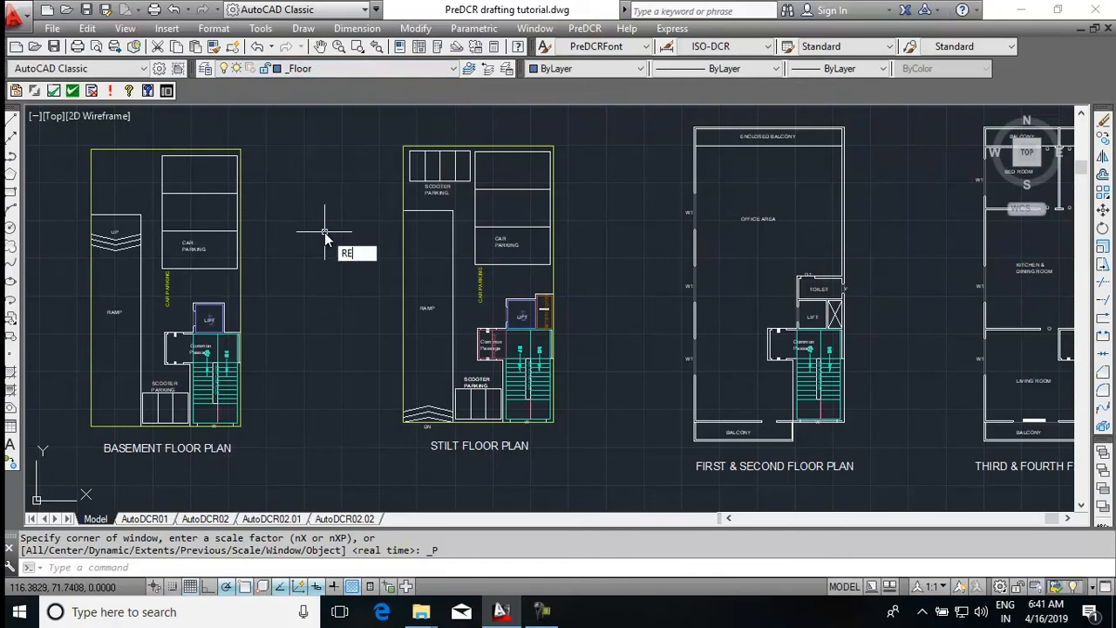
pyautogui.press('Return')
pyautogui.click(372, 136)
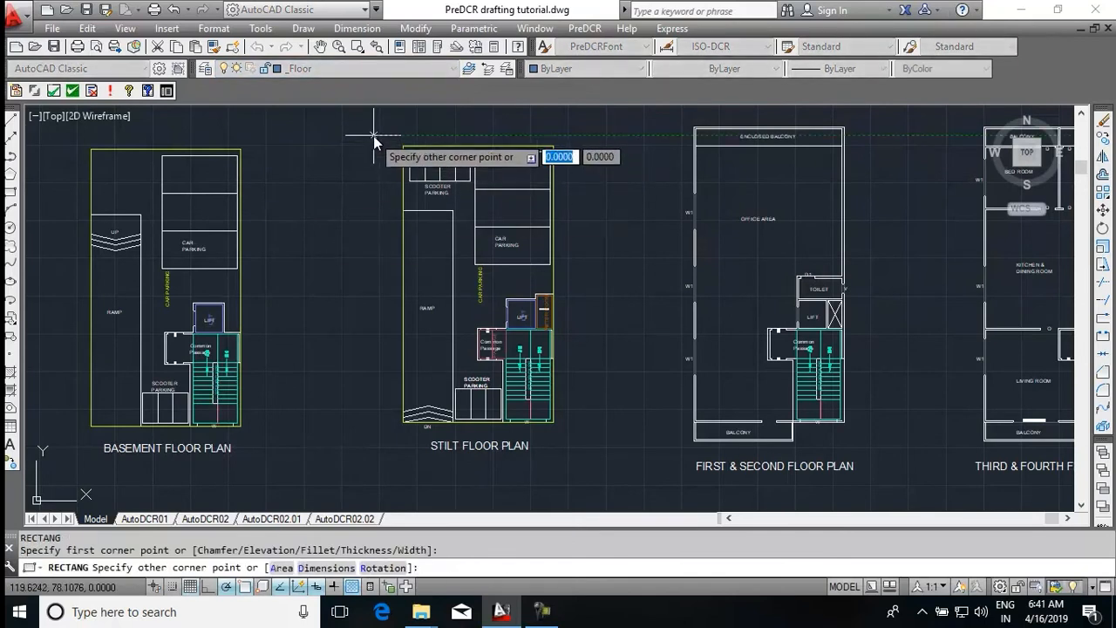
pyautogui.click(586, 464)
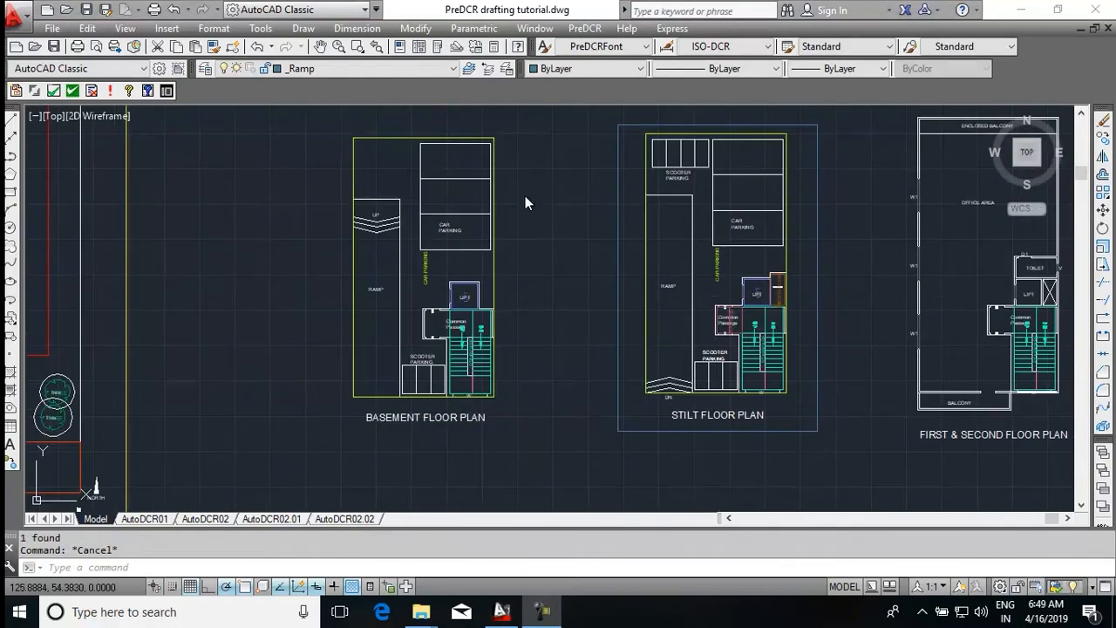
pyautogui.click(562, 208)
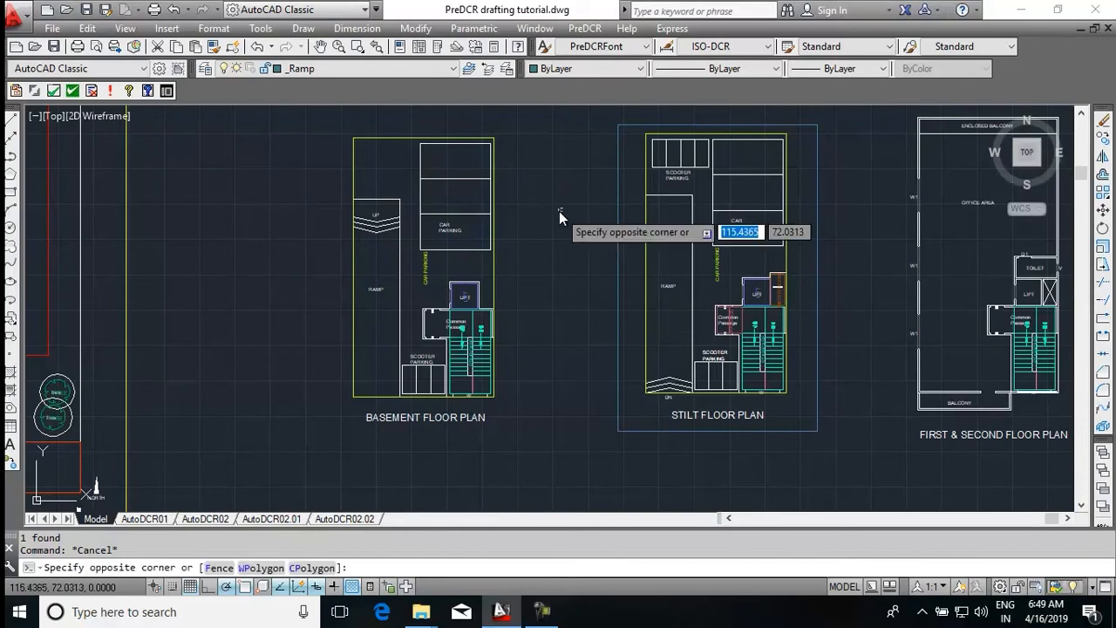
pyautogui.moveTo(563, 209); pyautogui.dragTo(585, 206, button='middle')
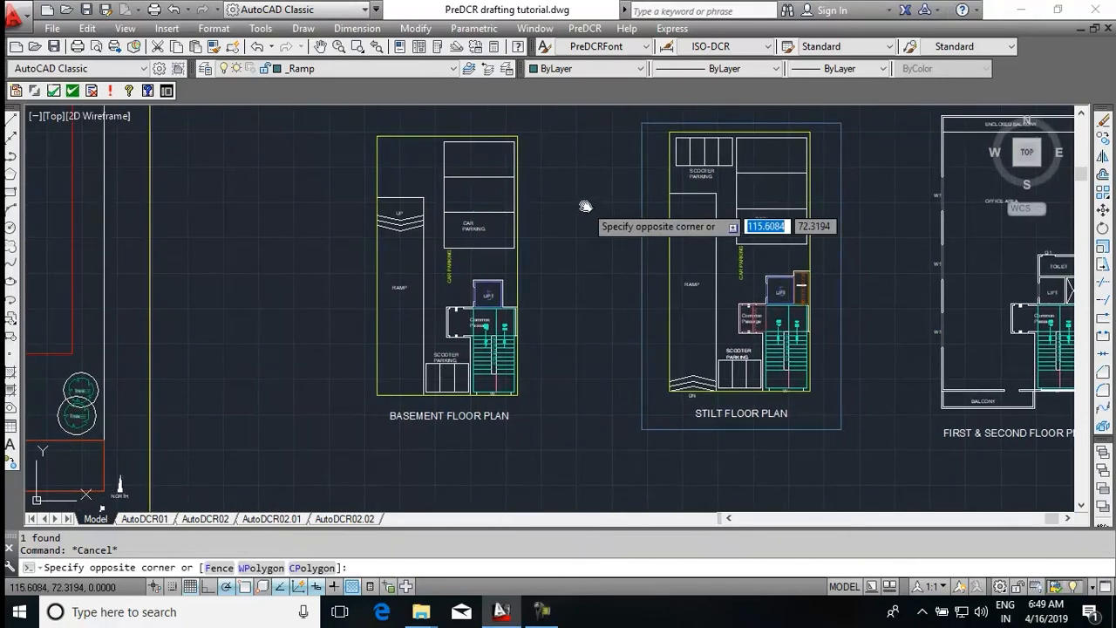
pyautogui.click(585, 205)
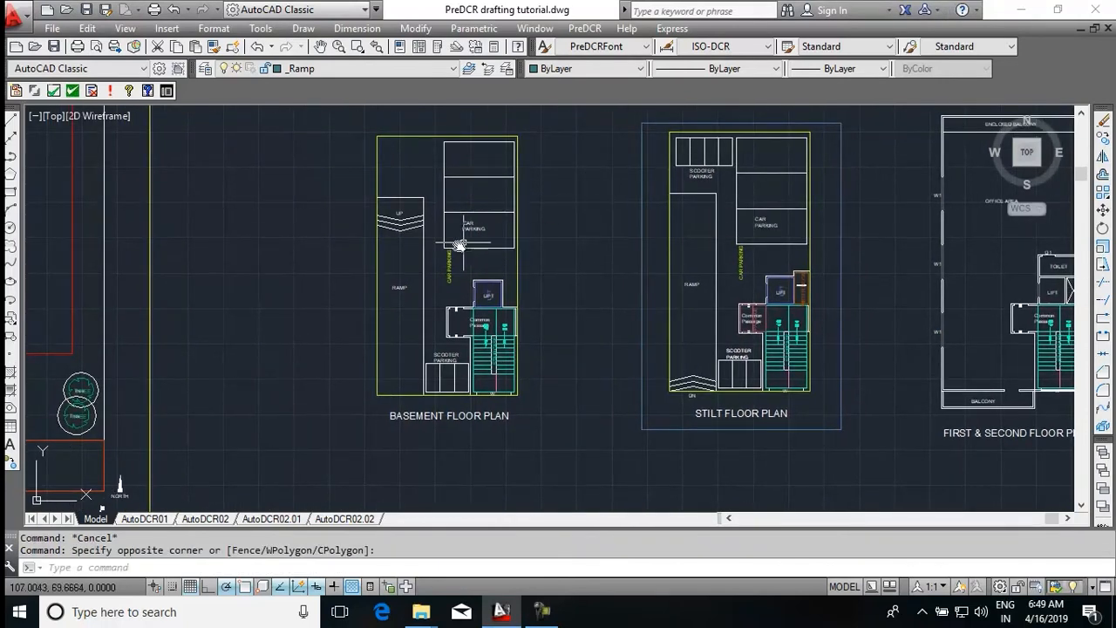
pyautogui.scroll(5, 467, 243)
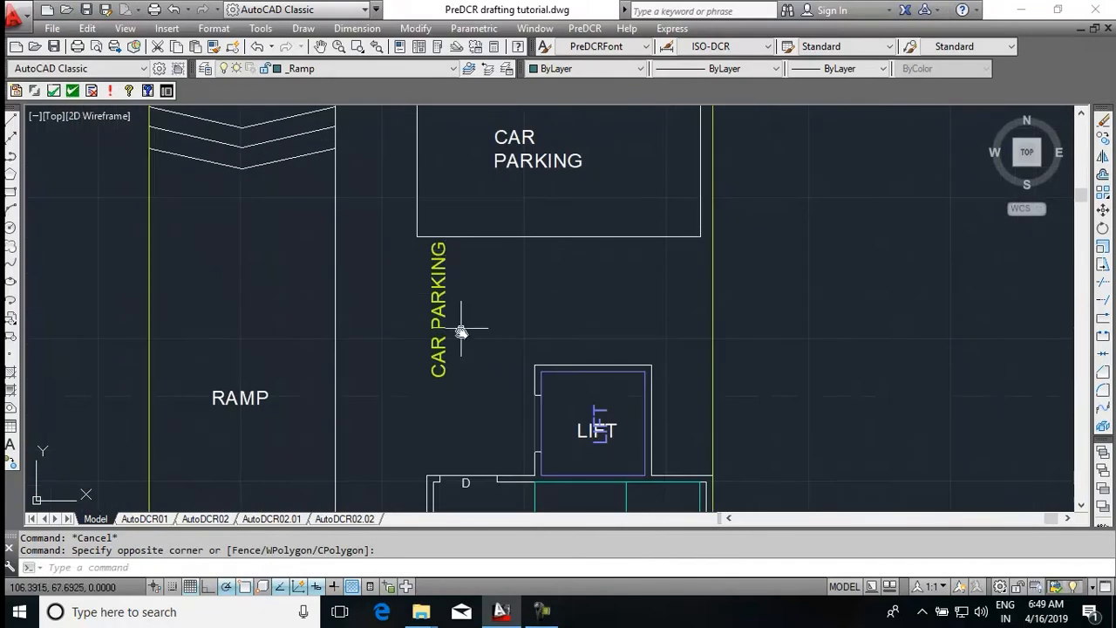
# On the _Ramp layer, draw a rectangle about 3.29 by 14 over the basement ramp, between its diagonally opposite corners
pyautogui.scroll(-4, 464, 303)
pyautogui.moveTo(601, 302); pyautogui.dragTo(616, 283, button='middle')
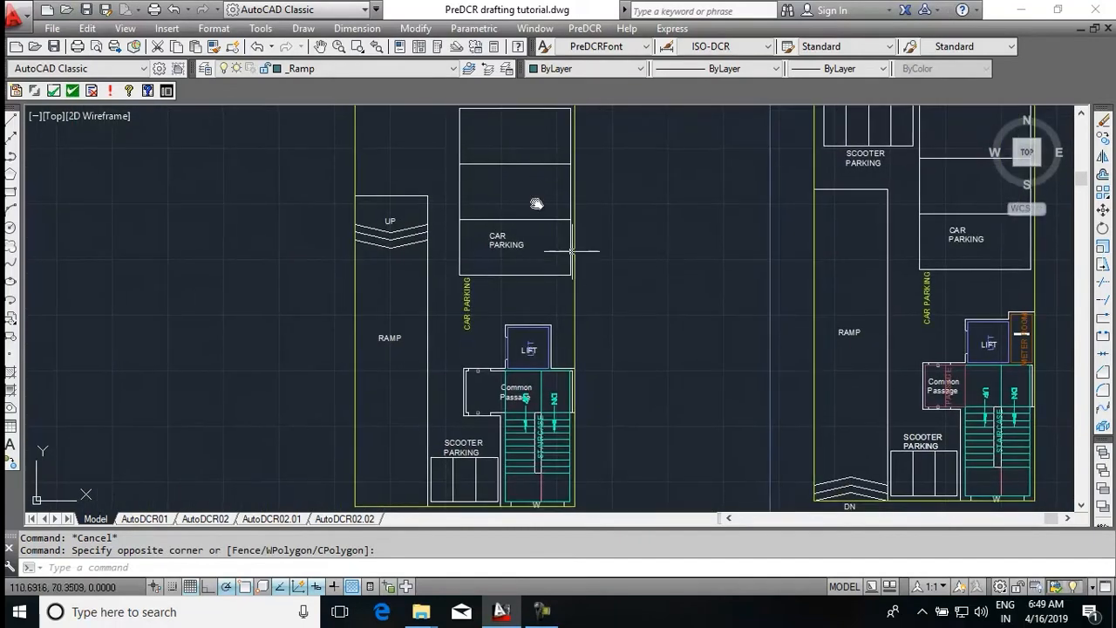
pyautogui.click(436, 69)
pyautogui.click(401, 88)
pyautogui.press('Escape')
pyautogui.write('rec')
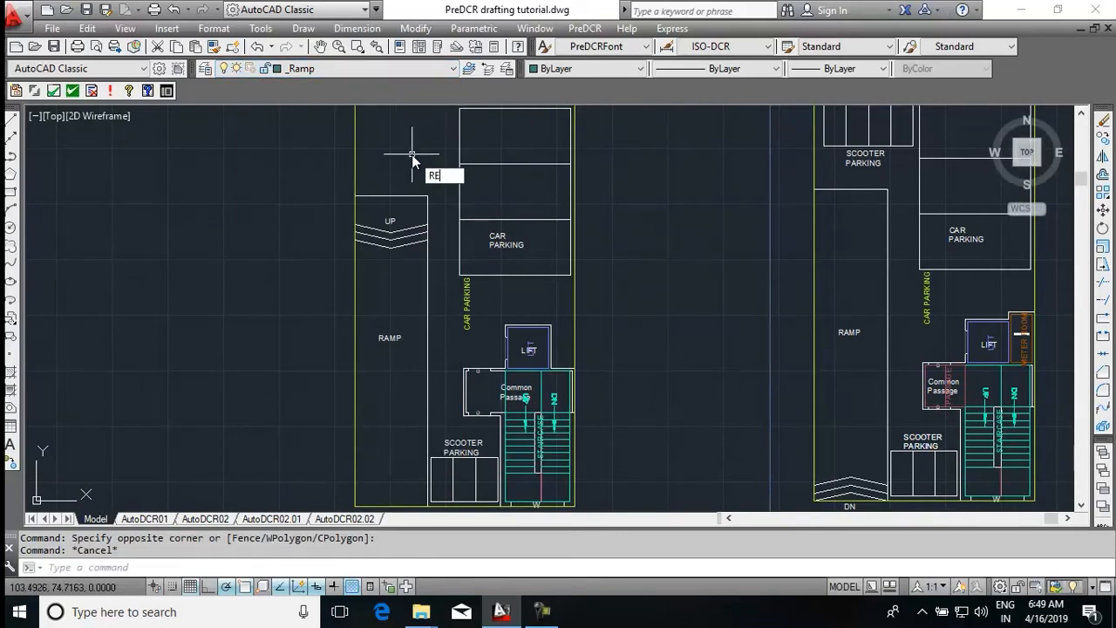
pyautogui.press('Return')
pyautogui.scroll(5, 367, 203)
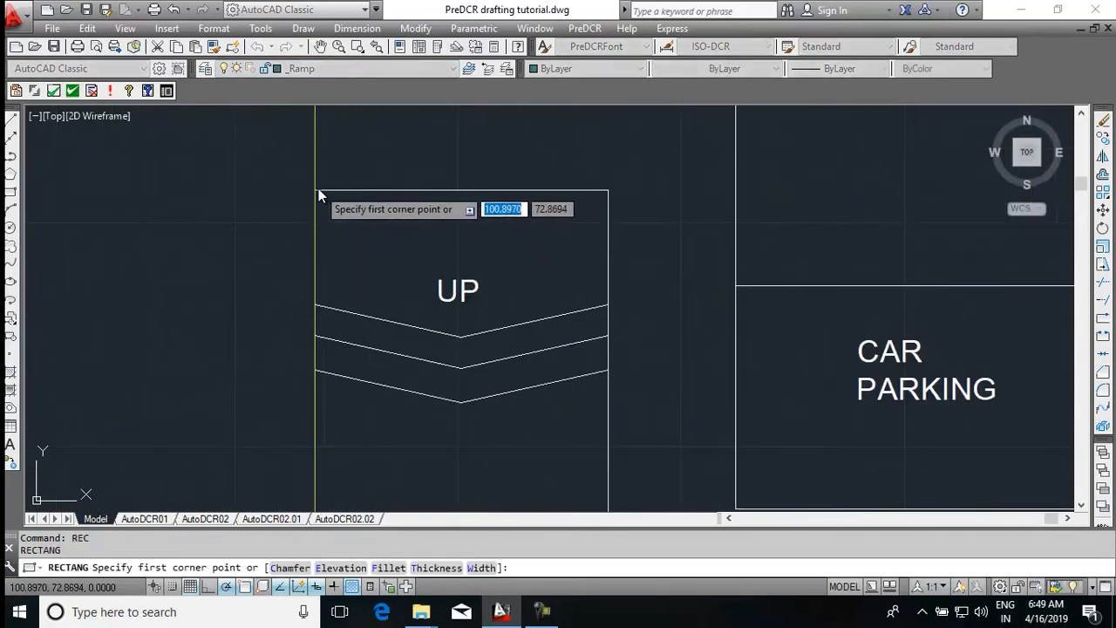
pyautogui.click(357, 195)
pyautogui.scroll(-5, 356, 196)
pyautogui.scroll(5, 453, 472)
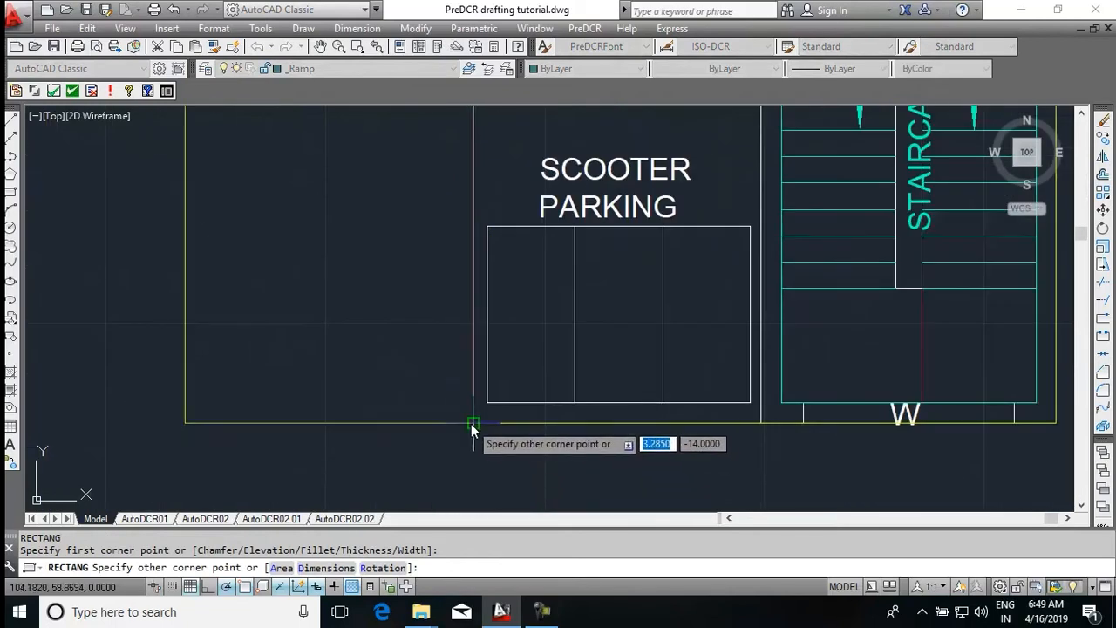
pyautogui.click(472, 424)
pyautogui.scroll(-5, 483, 428)
pyautogui.moveTo(506, 297); pyautogui.dragTo(516, 342, button='middle')
pyautogui.press('Escape')
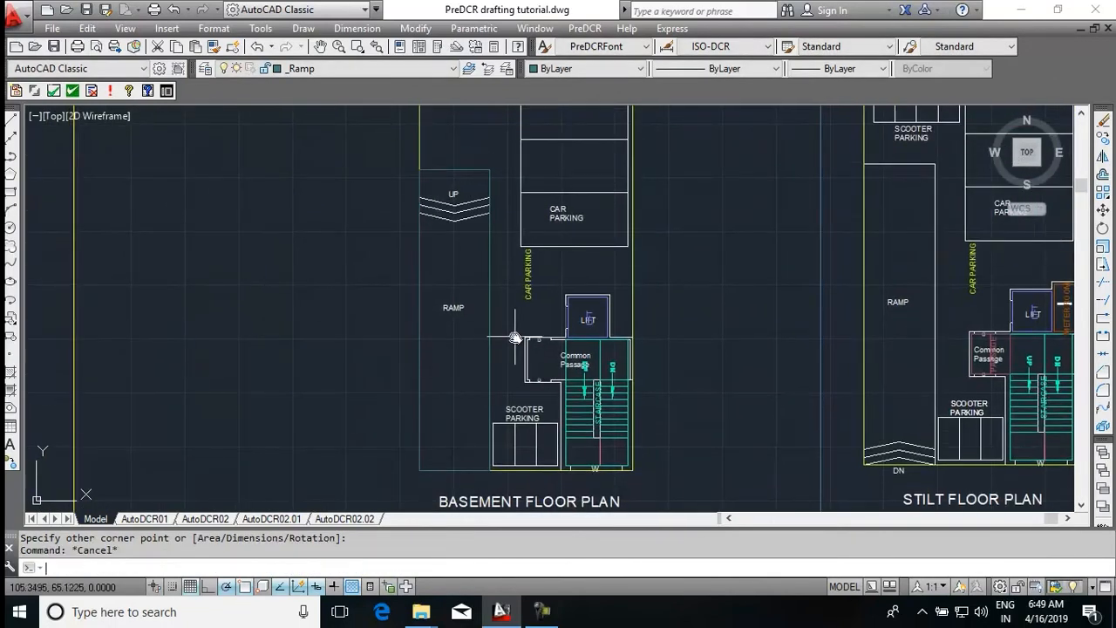
# Draw a vertical polyline between the midpoints of the basement ramp rectangle's upper and lower edges and set its linetype to CENTER
pyautogui.write('PL')
pyautogui.press('Return')
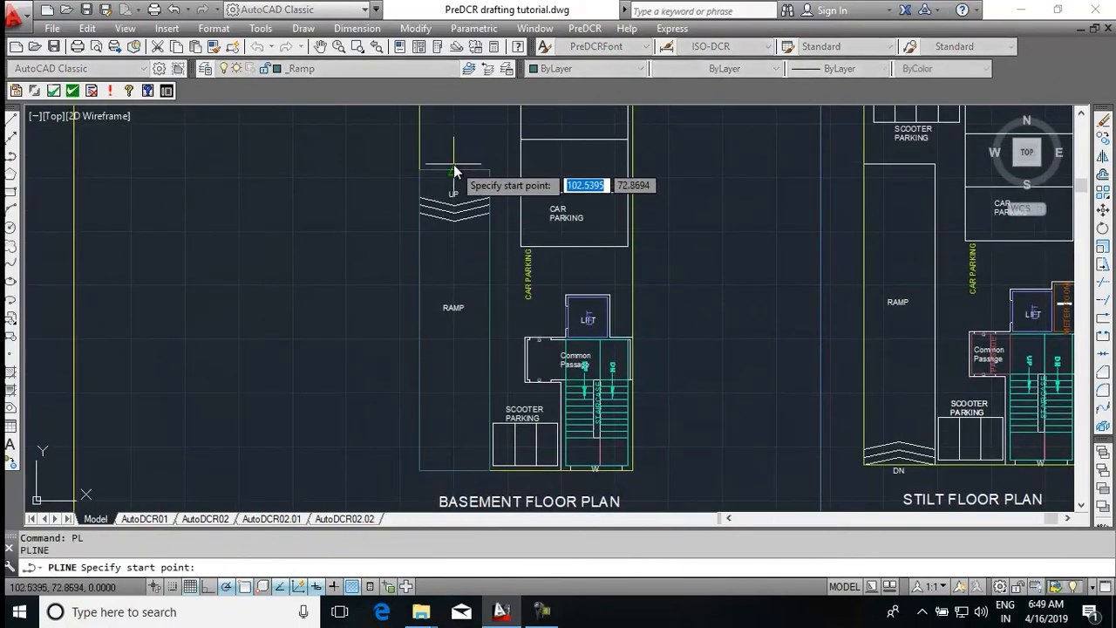
pyautogui.click(454, 169)
pyautogui.click(454, 471)
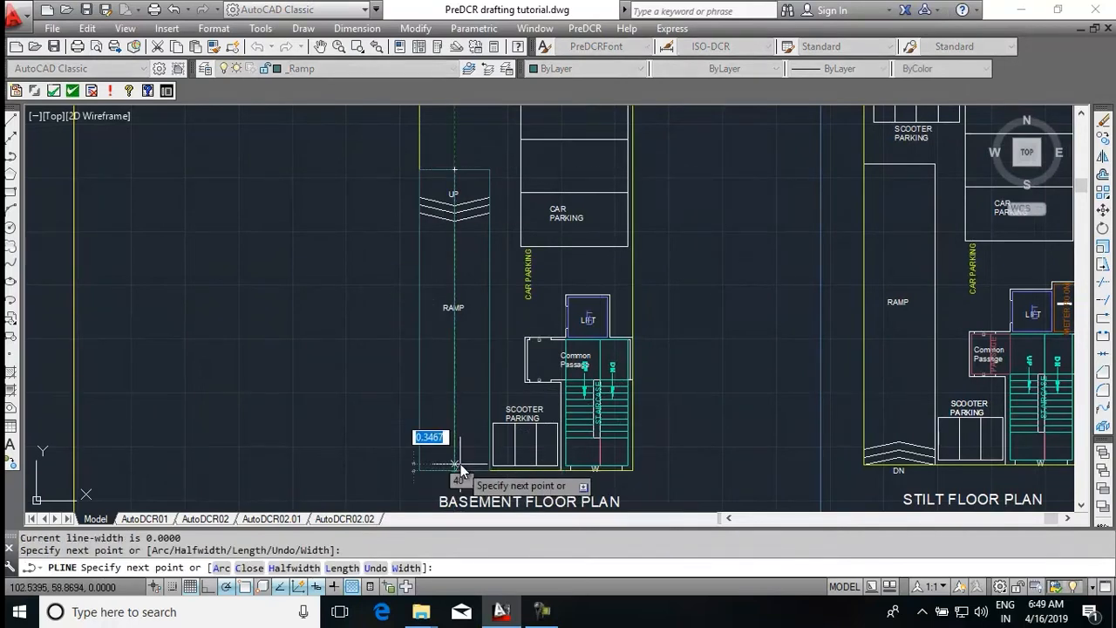
pyautogui.press('Escape')
pyautogui.click(457, 248)
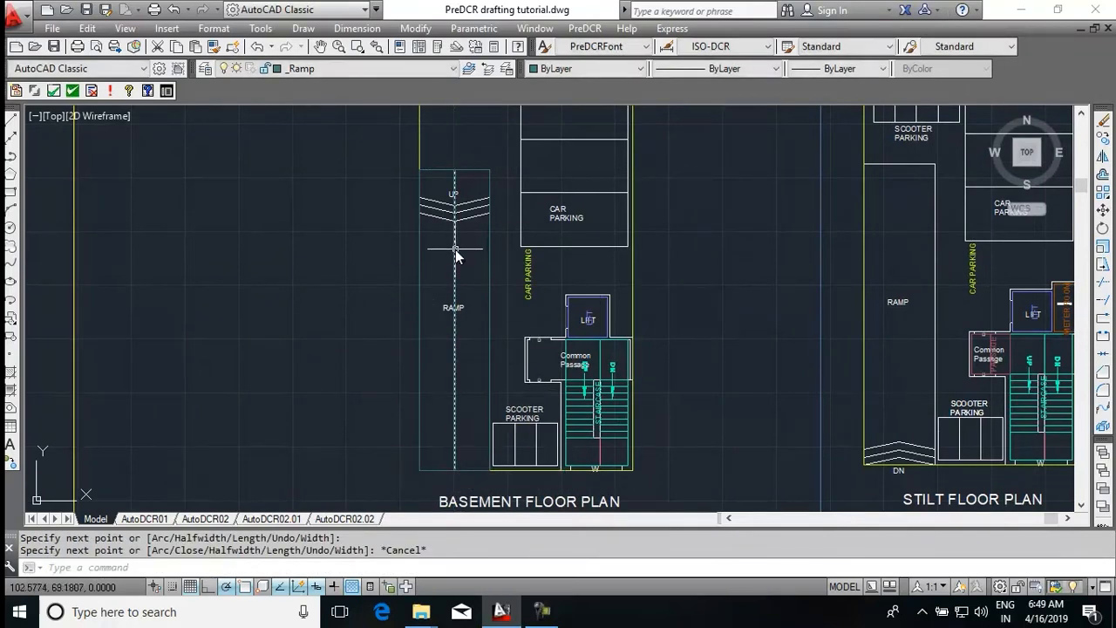
pyautogui.click(713, 69)
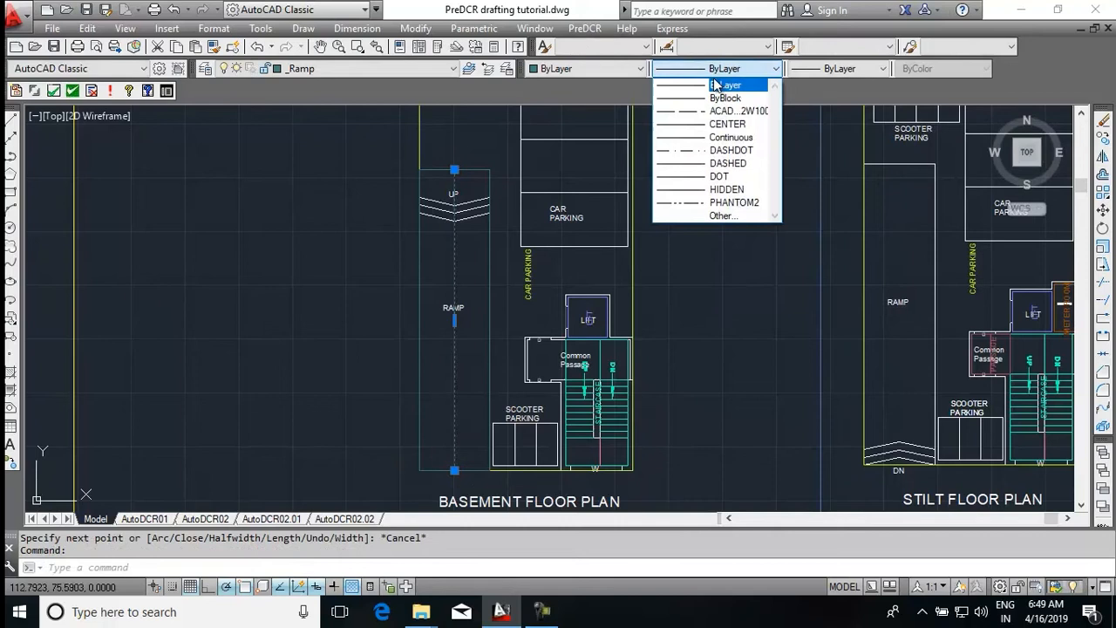
pyautogui.click(724, 125)
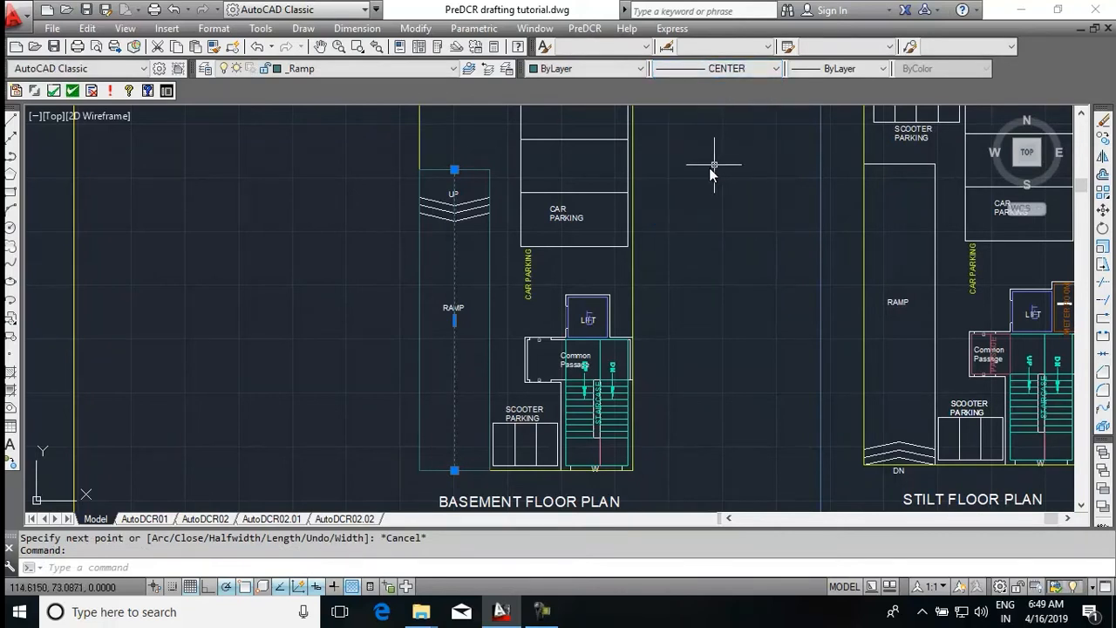
pyautogui.press('Escape')
# Apply the PreDCR Ramp mark Car Ramp to the rectangle over the basement ramp
pyautogui.click(584, 29)
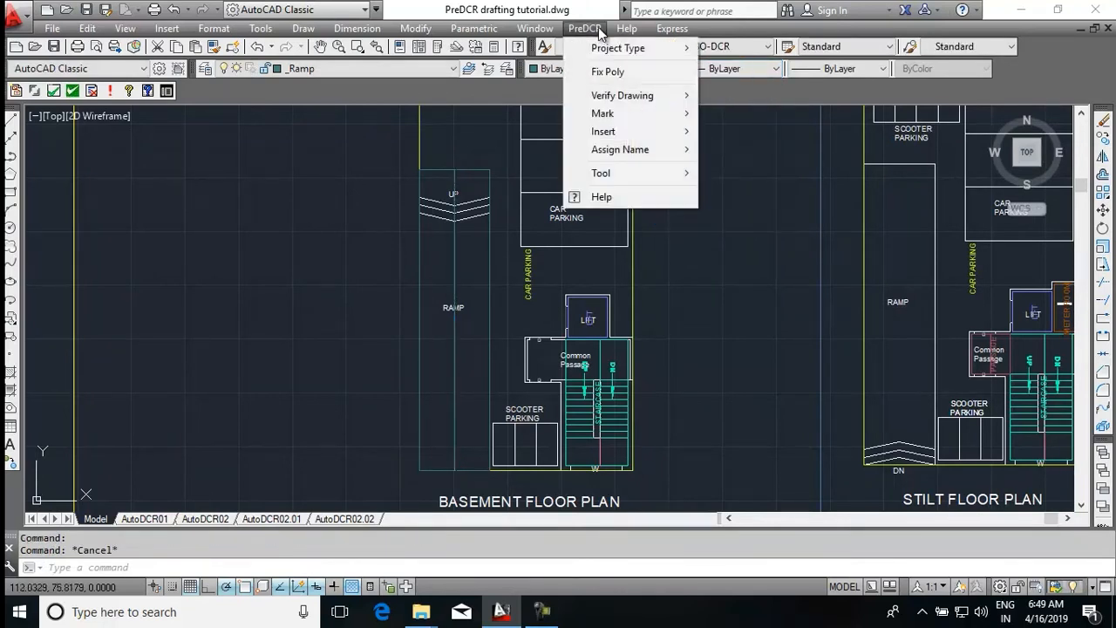
pyautogui.moveTo(610, 113)
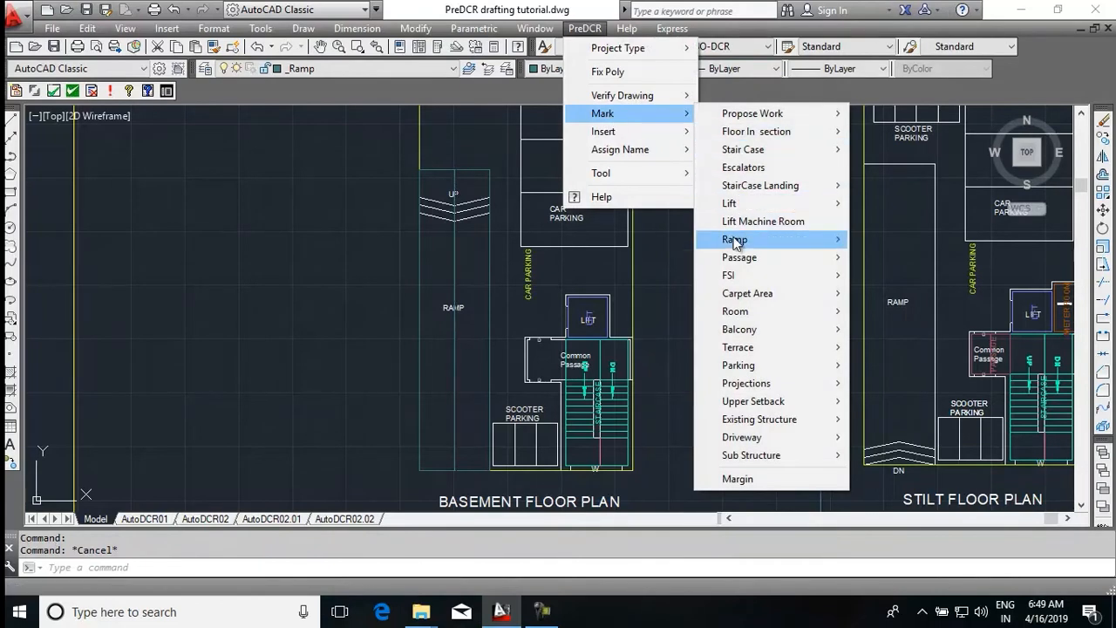
pyautogui.moveTo(768, 239)
pyautogui.click(886, 240)
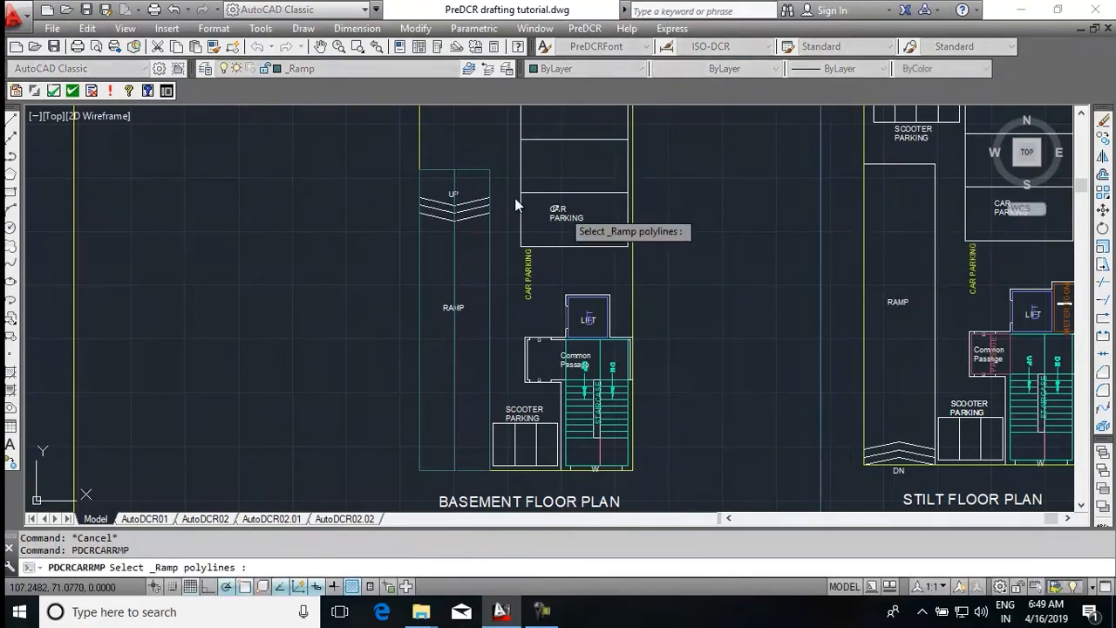
pyautogui.click(466, 170)
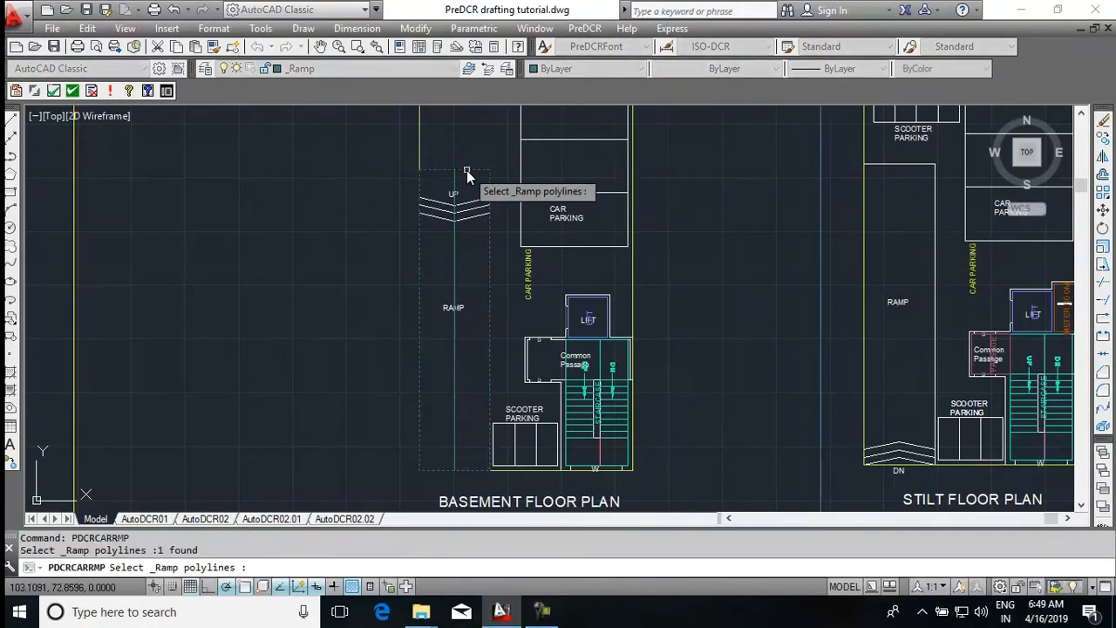
pyautogui.press('Return')
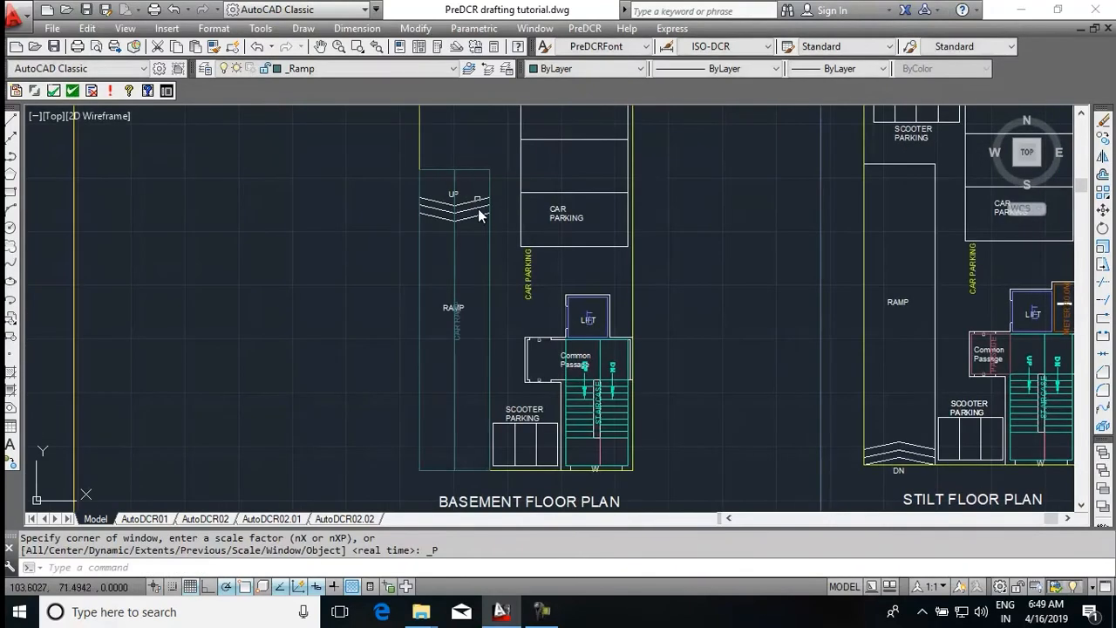
pyautogui.scroll(5, 453, 311)
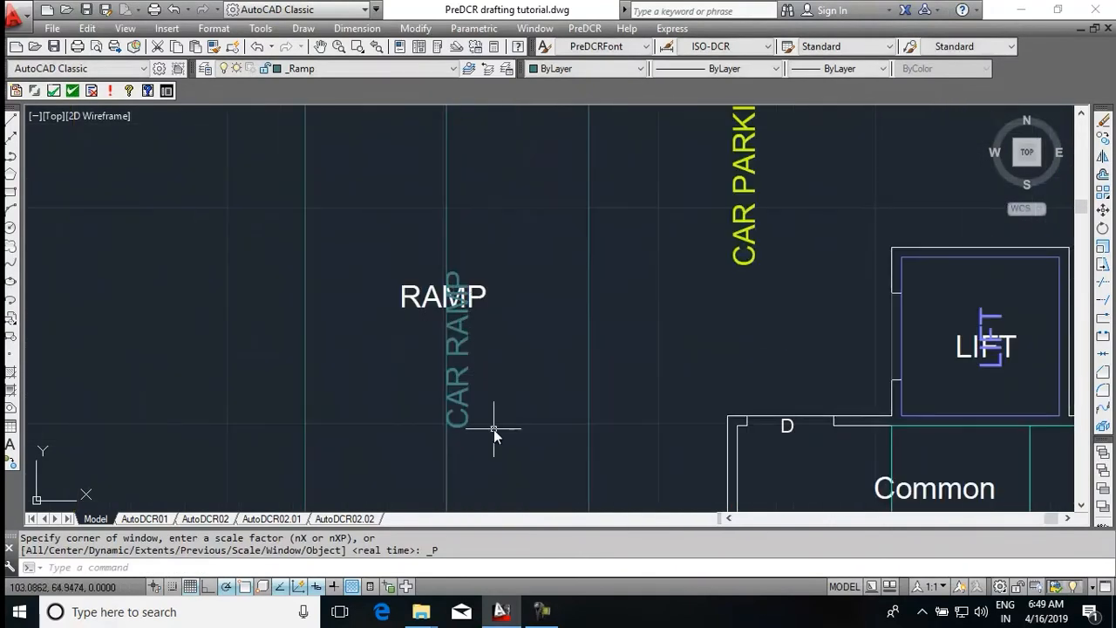
# Examine the basement floor's common passage, staircase and parking areas together with the adjoining floor plans
pyautogui.scroll(-6, 521, 356)
pyautogui.moveTo(594, 371)
pyautogui.mouseDown(button='middle')
pyautogui.moveTo(566, 299)
pyautogui.moveTo(528, 282)
pyautogui.mouseUp(button='middle')
pyautogui.scroll(2, 610, 411)
pyautogui.moveTo(625, 403); pyautogui.dragTo(649, 382, button='middle')
pyautogui.moveTo(714, 293); pyautogui.dragTo(714, 331, button='middle')
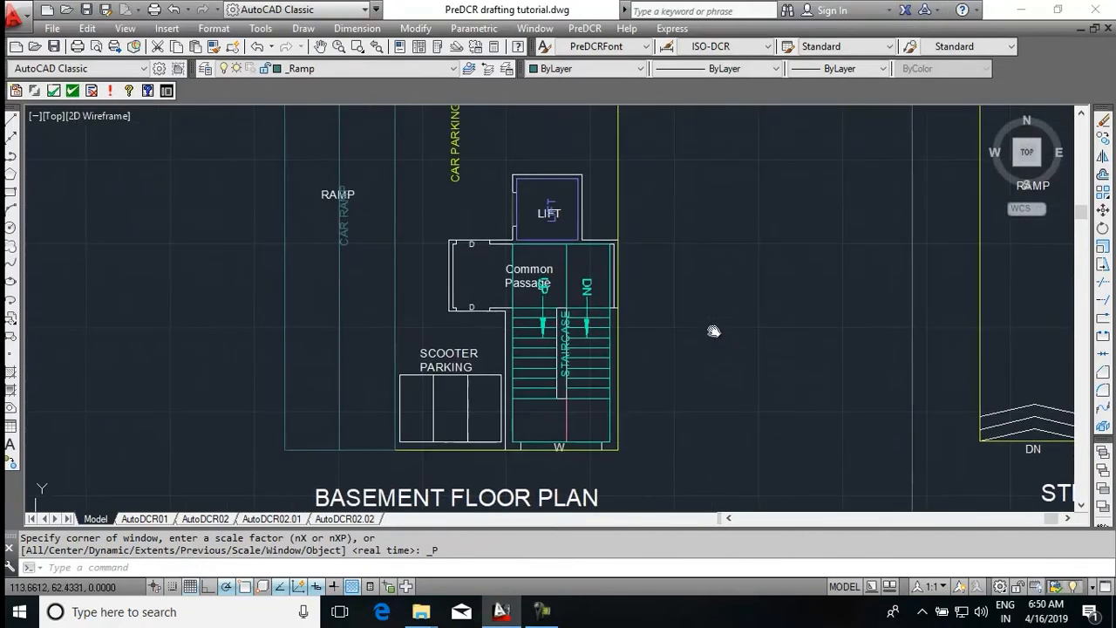
pyautogui.scroll(-3, 622, 339)
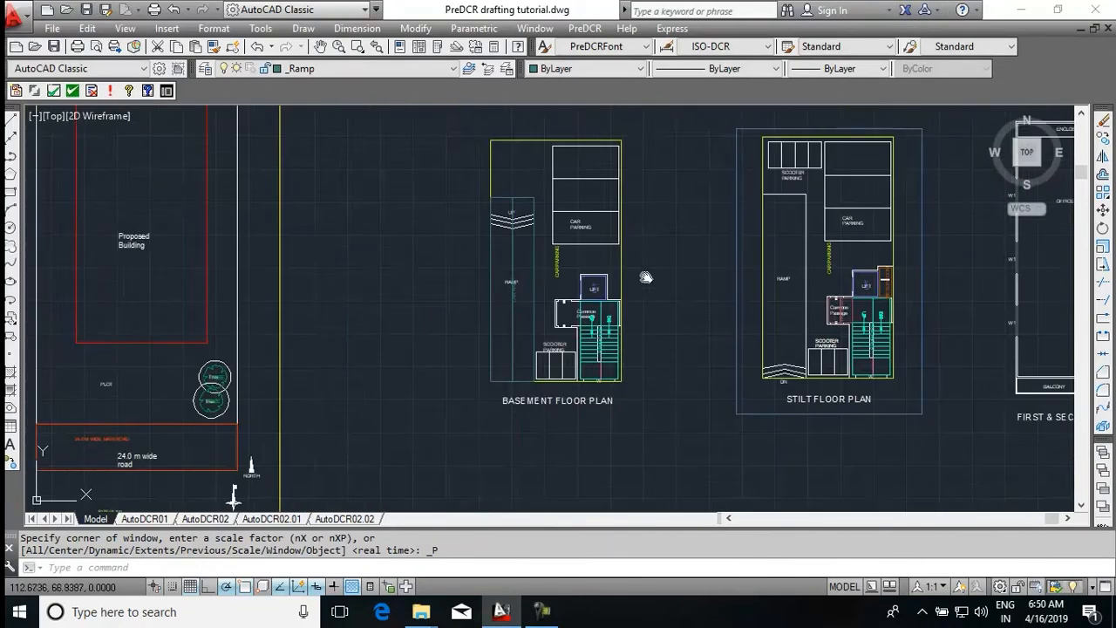
pyautogui.moveTo(637, 292); pyautogui.dragTo(630, 307, button='middle')
pyautogui.click(557, 499)
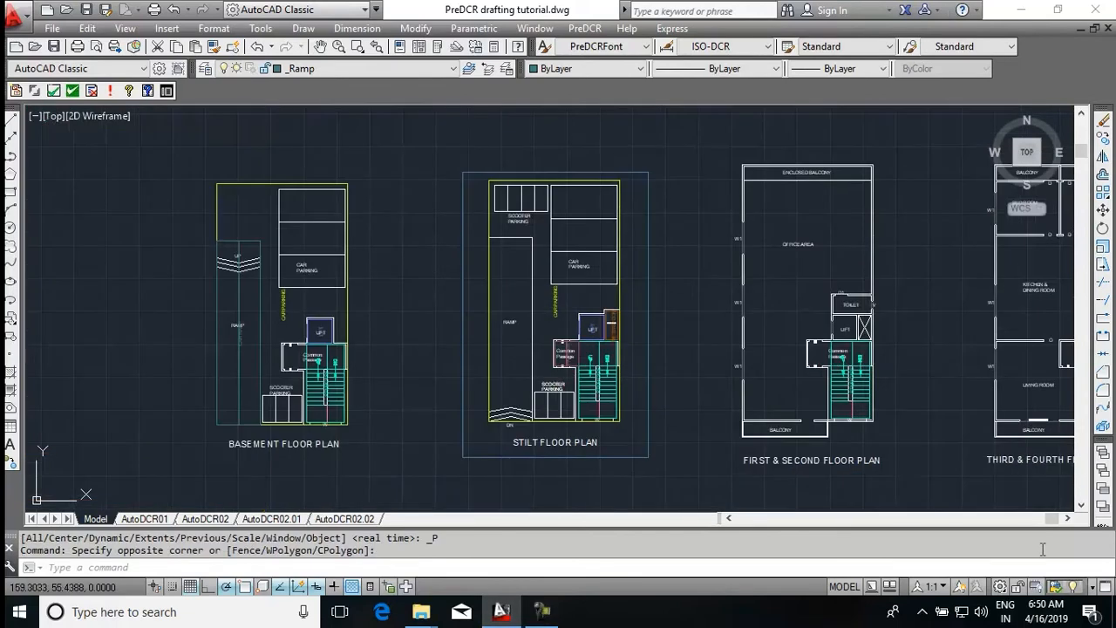
# On the _CommFSI layer, start a polyline about 18.3 long up the first and second floor plan's outer left wall to the enclosed balcony
pyautogui.moveTo(934, 347); pyautogui.dragTo(703, 351, button='middle')
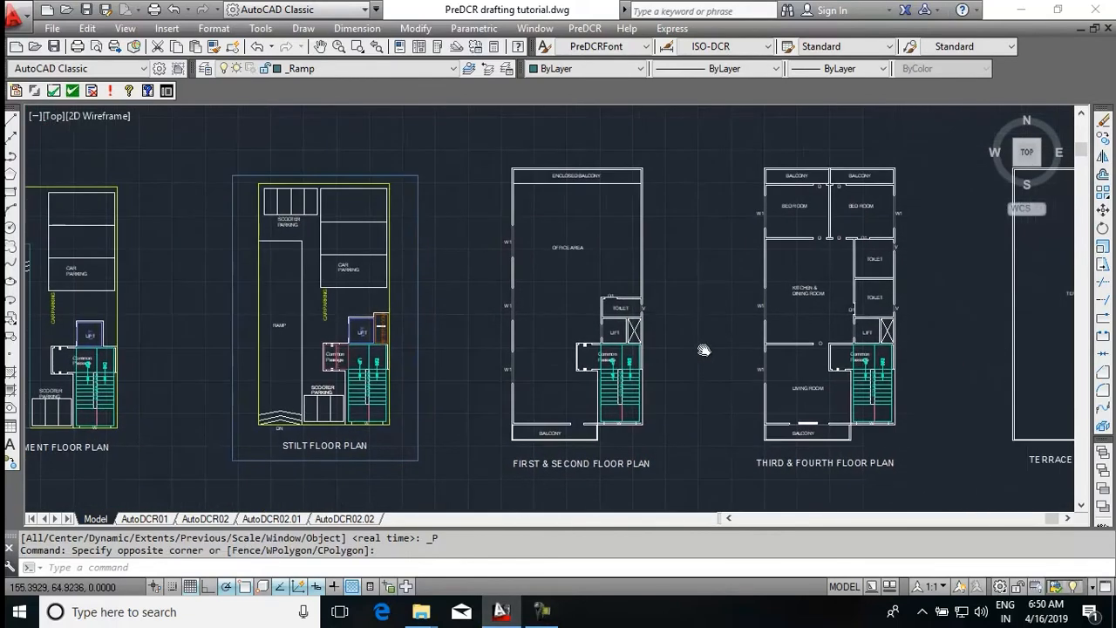
pyautogui.click(363, 70)
pyautogui.scroll(10, 363, 276)
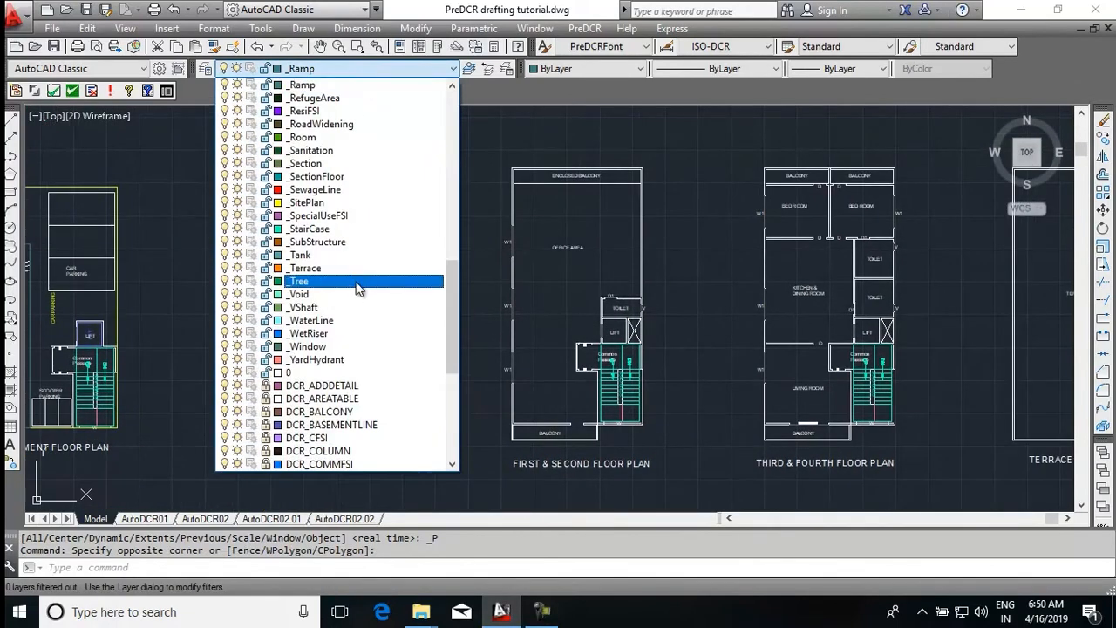
pyautogui.scroll(4, 365, 272)
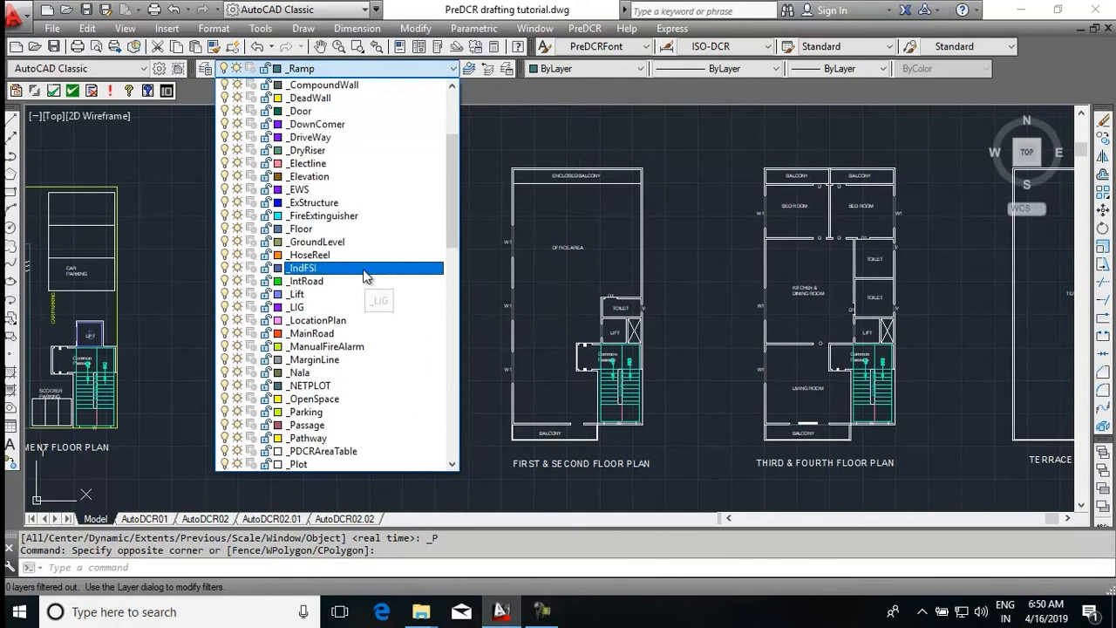
pyautogui.click(342, 112)
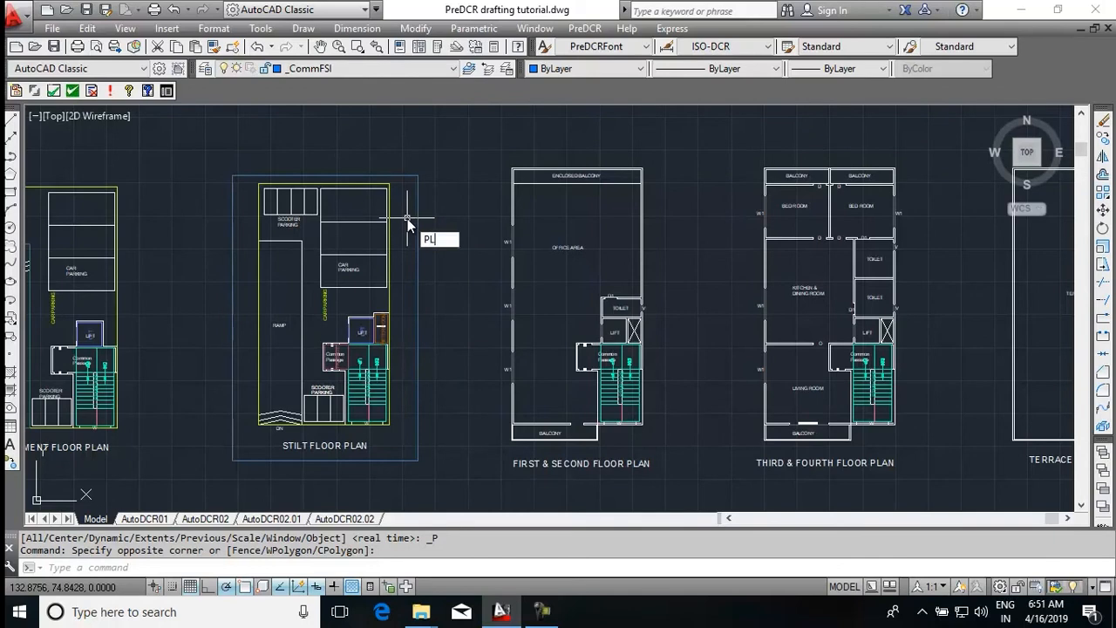
pyautogui.write('PL')
pyautogui.press('Return')
pyautogui.scroll(5, 505, 201)
pyautogui.scroll(-2, 519, 222)
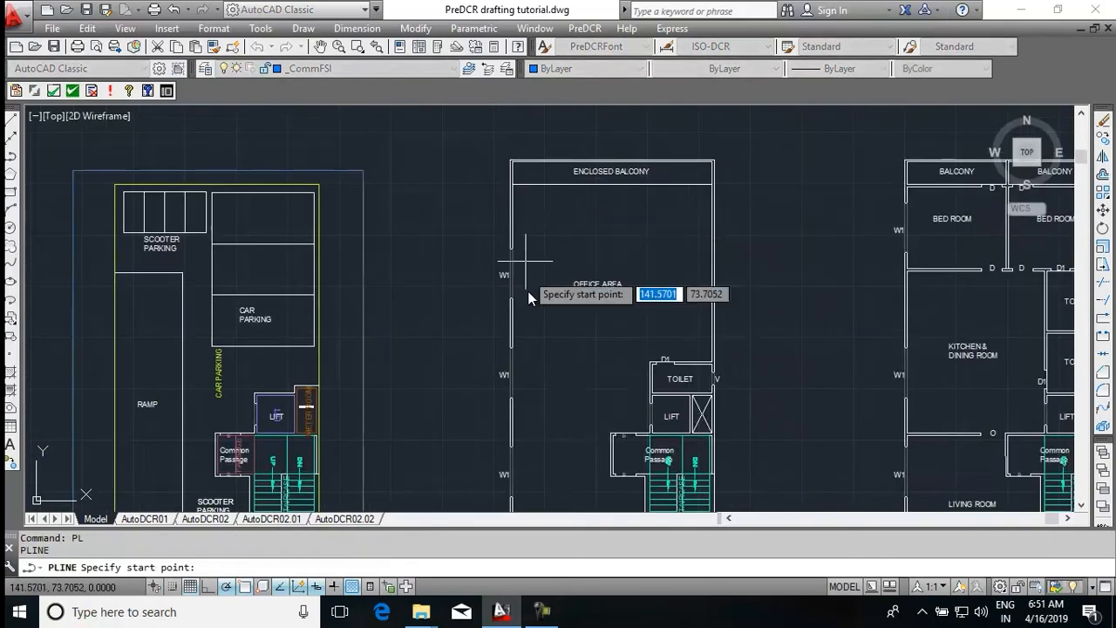
pyautogui.scroll(5, 531, 349)
pyautogui.click(448, 375)
pyautogui.scroll(-4, 448, 371)
pyautogui.scroll(5, 450, 375)
pyautogui.scroll(5, 444, 236)
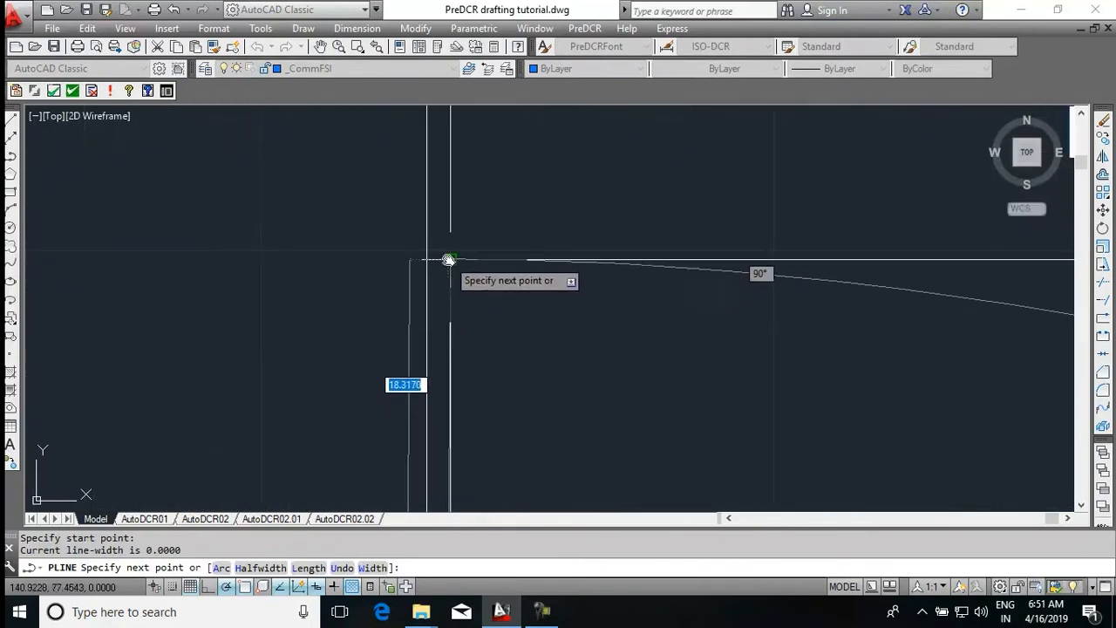
pyautogui.click(419, 260)
# Extend the _CommFSI polyline along the enclosed balcony's lower edge to the office area's outer right wall
pyautogui.scroll(-1, 417, 261)
pyautogui.scroll(-3, 418, 262)
pyautogui.scroll(5, 723, 248)
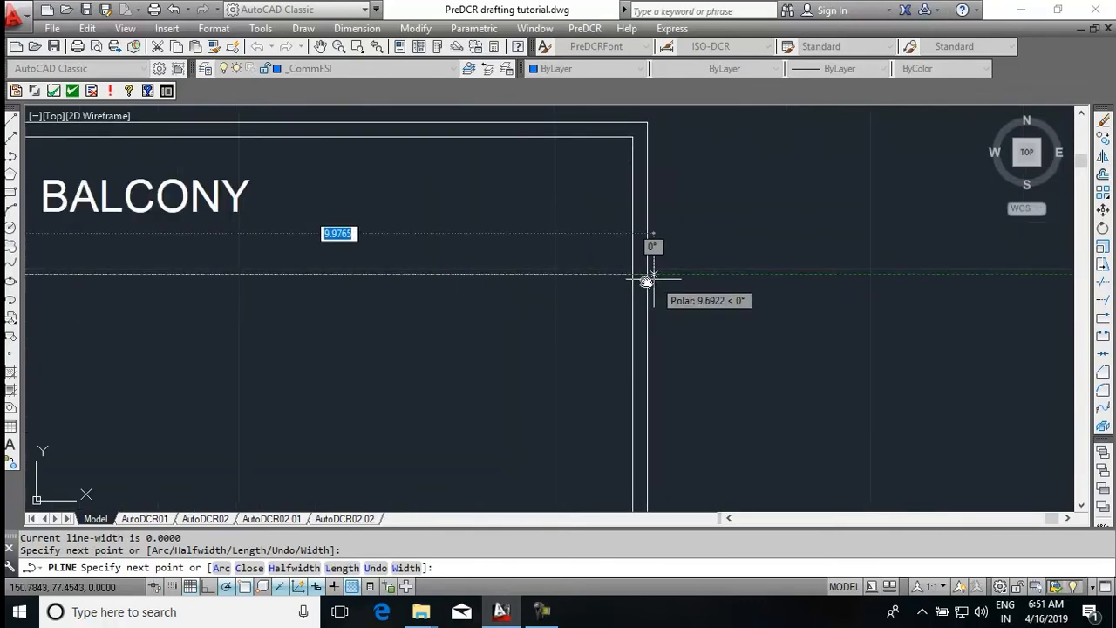
pyautogui.click(645, 281)
# Run the _CommFSI polyline down the outer right wall to the staircase's lower outer corner, correcting the misplaced vertex, and close it above the lower balcony
pyautogui.scroll(-3, 668, 294)
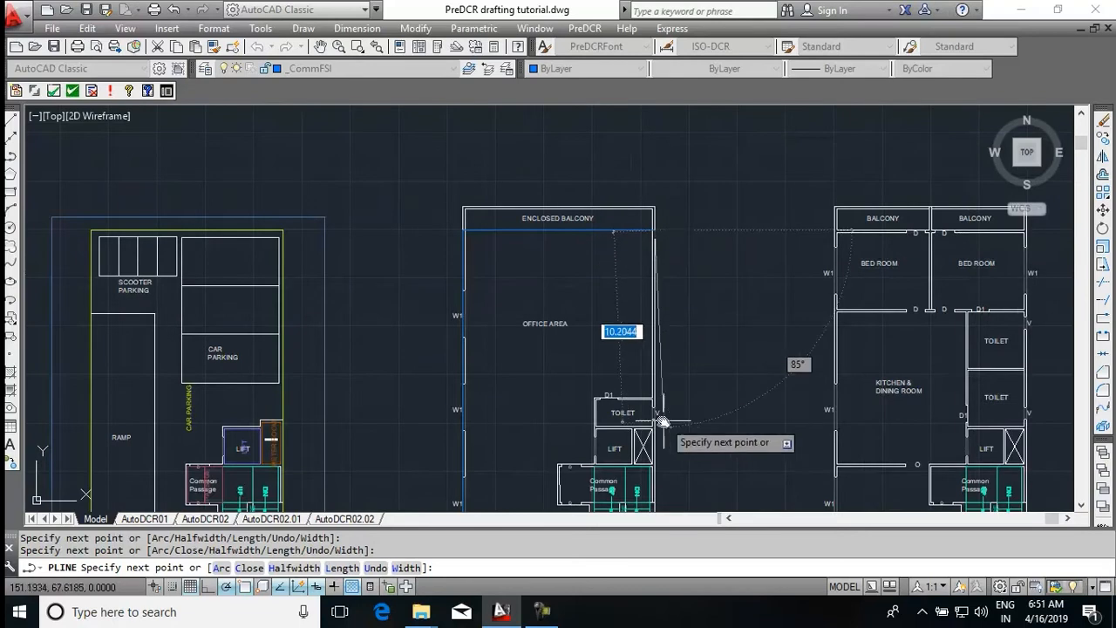
pyautogui.scroll(4, 662, 420)
pyautogui.moveTo(634, 455); pyautogui.dragTo(643, 297, button='middle')
pyautogui.scroll(-4, 655, 219)
pyautogui.moveTo(663, 427); pyautogui.dragTo(668, 321, button='middle')
pyautogui.scroll(8, 660, 364)
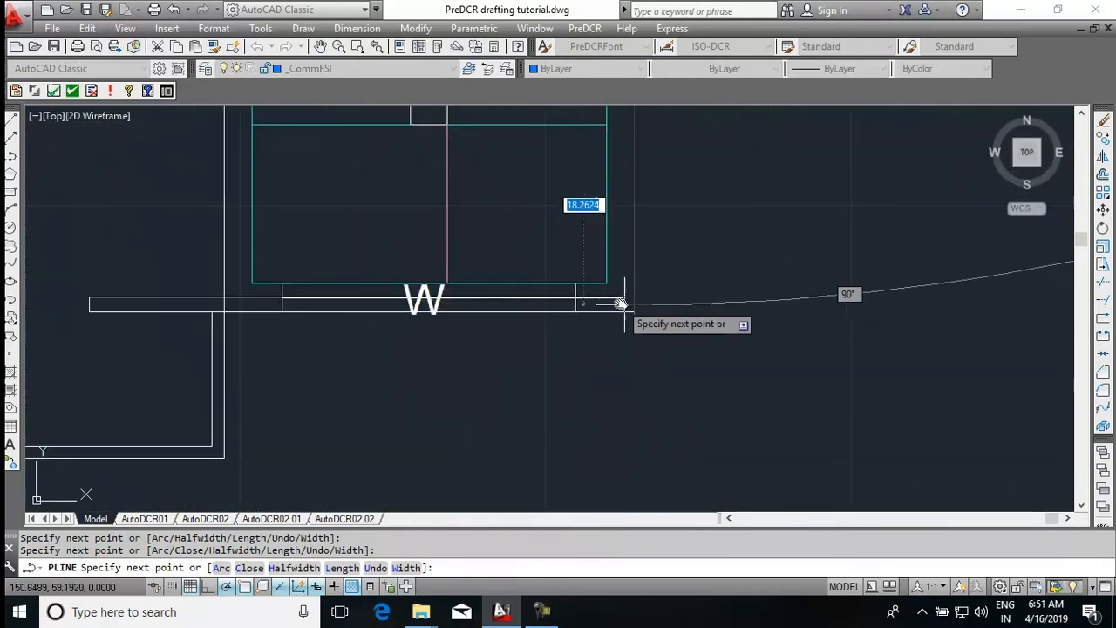
pyautogui.click(629, 309)
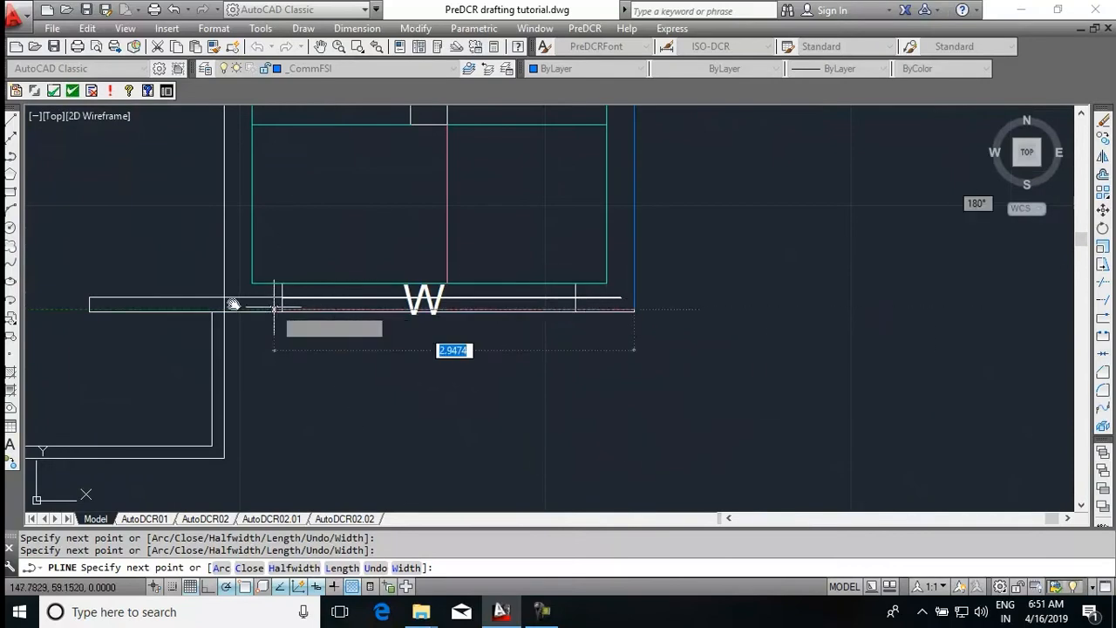
pyautogui.hotkey('ctrl', 'z')
pyautogui.scroll(4, 636, 342)
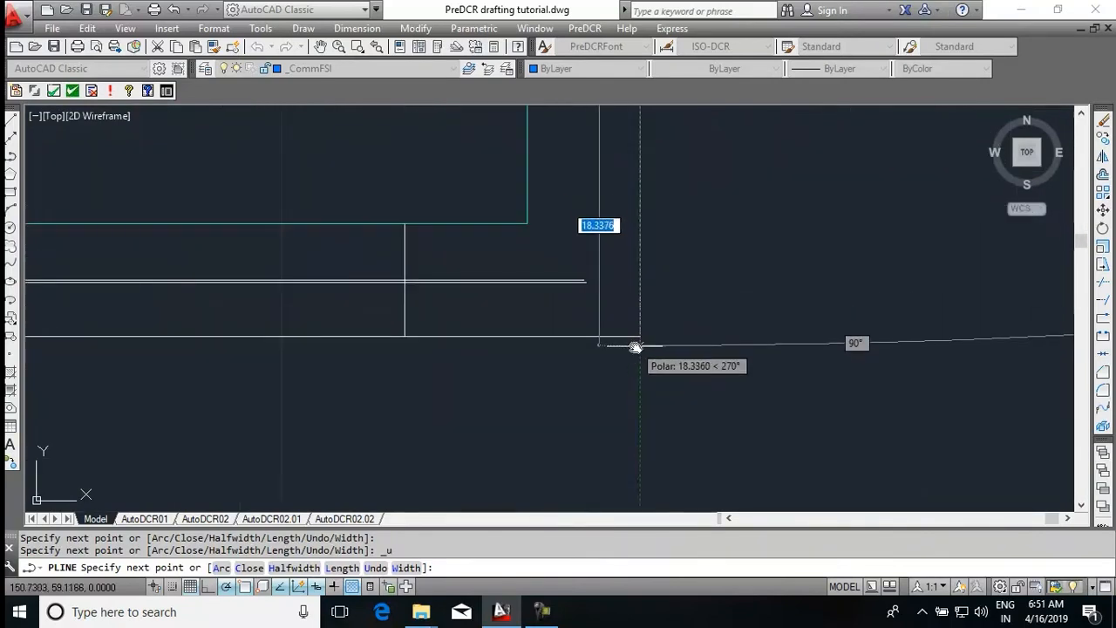
pyautogui.scroll(-4, 639, 338)
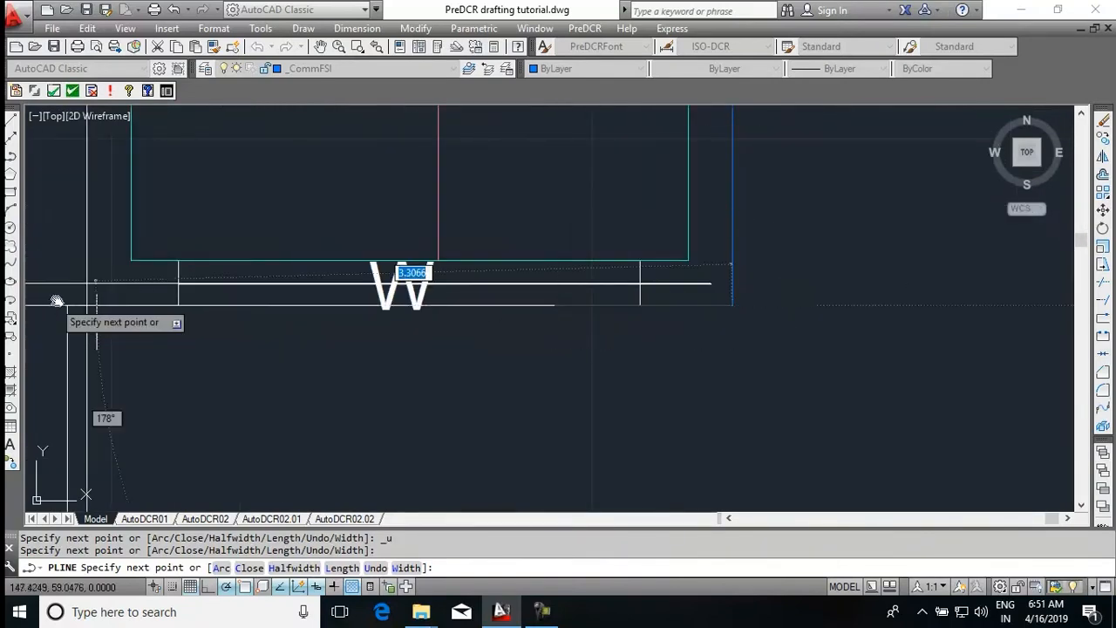
pyautogui.moveTo(57, 306); pyautogui.dragTo(264, 283, button='middle')
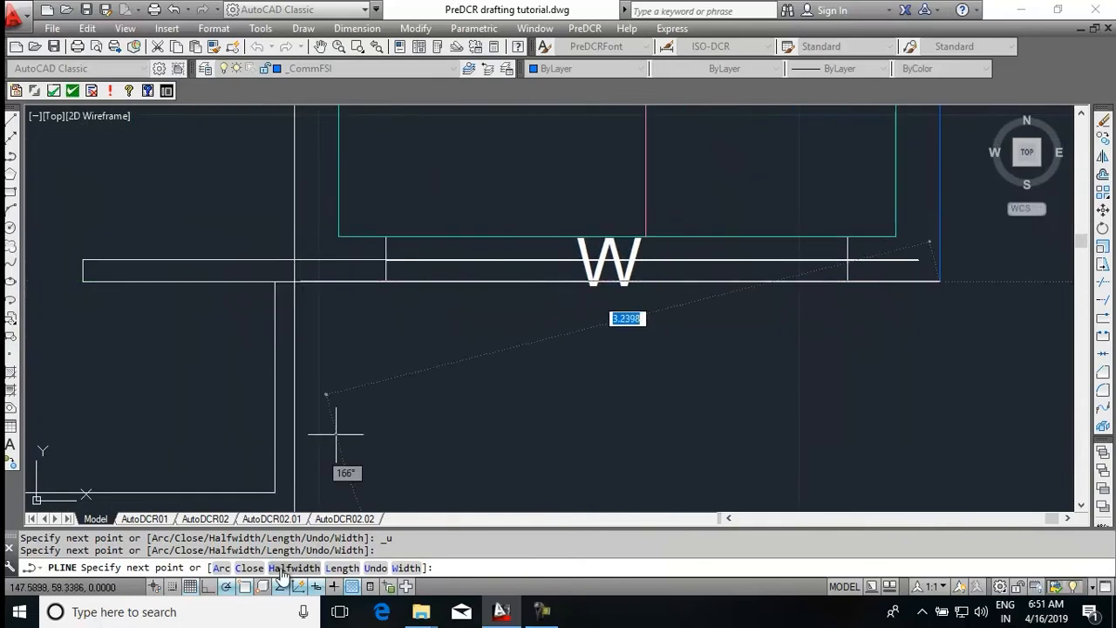
pyautogui.press('F8')
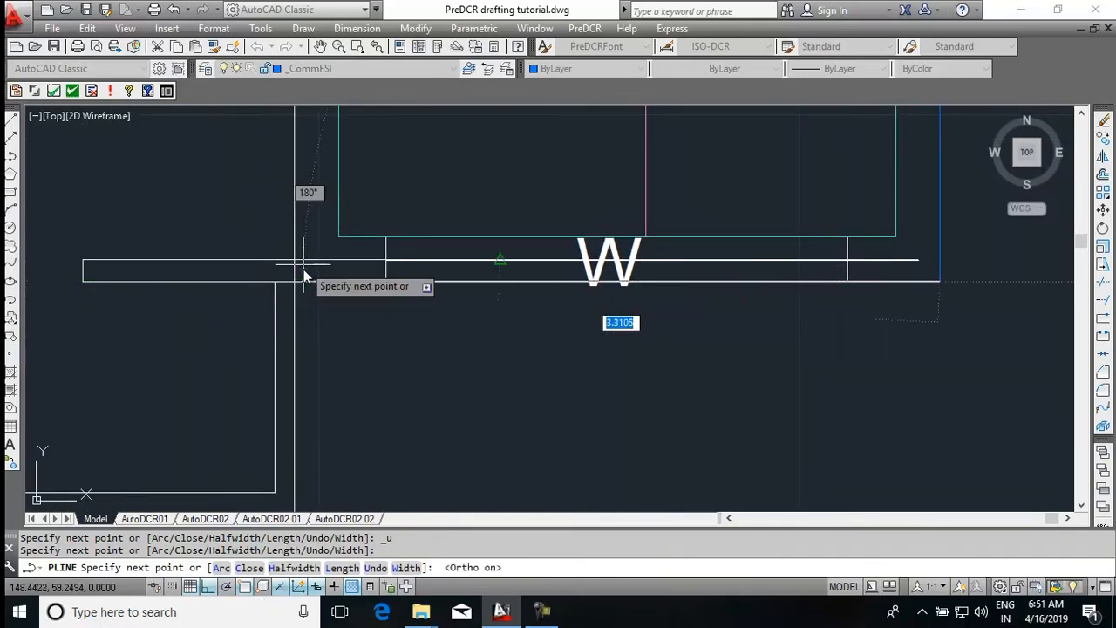
pyautogui.write('C')
pyautogui.press('Return')
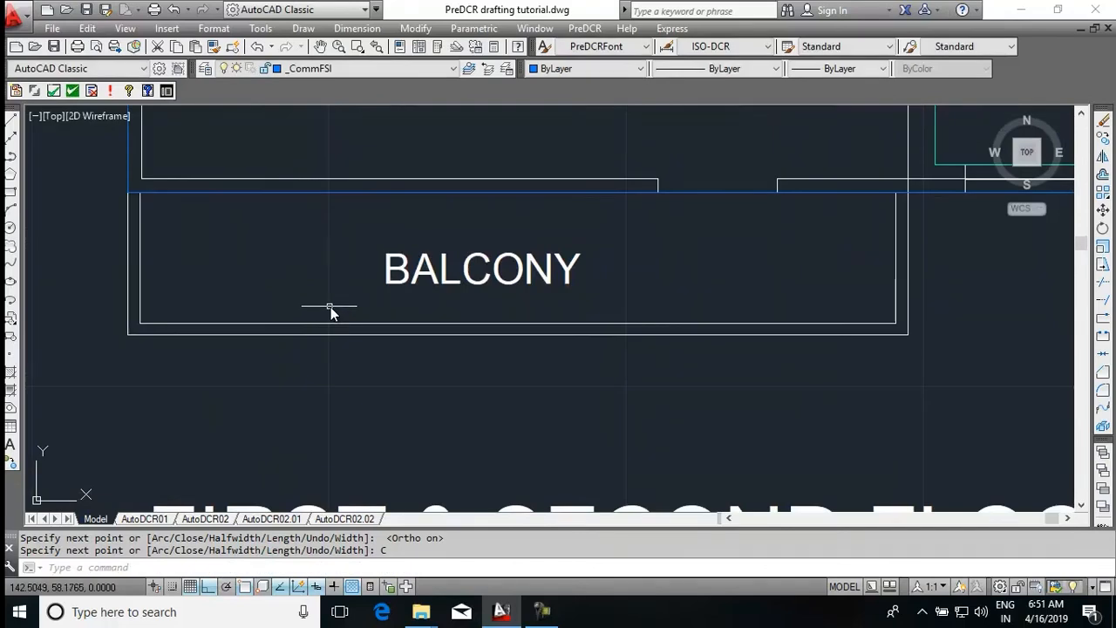
pyautogui.scroll(-10, 370, 320)
pyautogui.moveTo(411, 226); pyautogui.dragTo(414, 341, button='middle')
pyautogui.scroll(4, 437, 359)
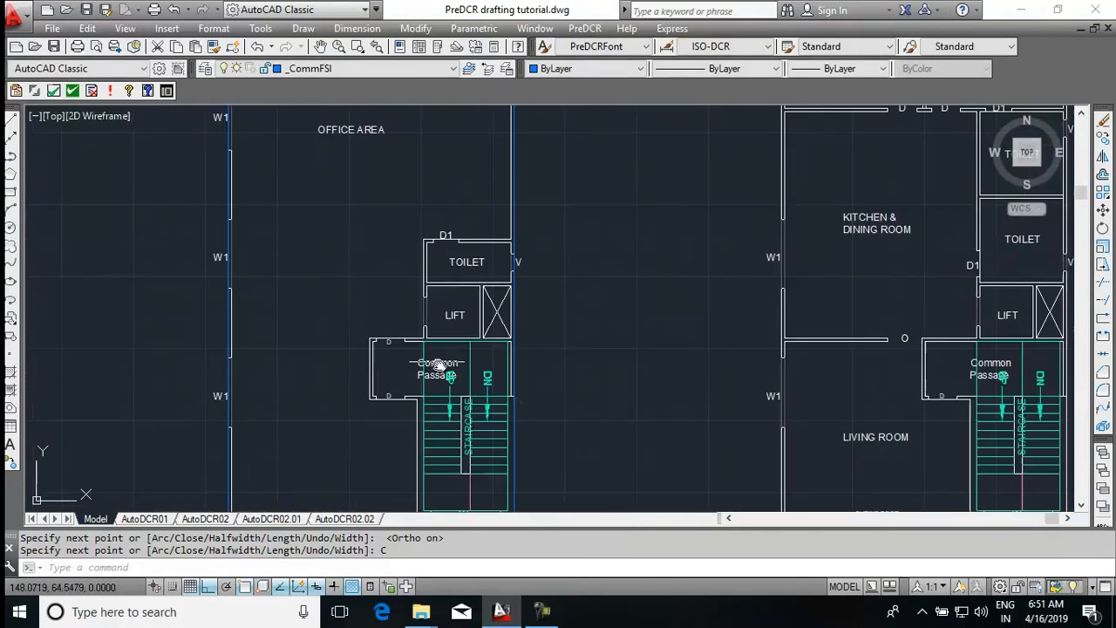
pyautogui.scroll(-3, 581, 257)
pyautogui.scroll(3, 583, 291)
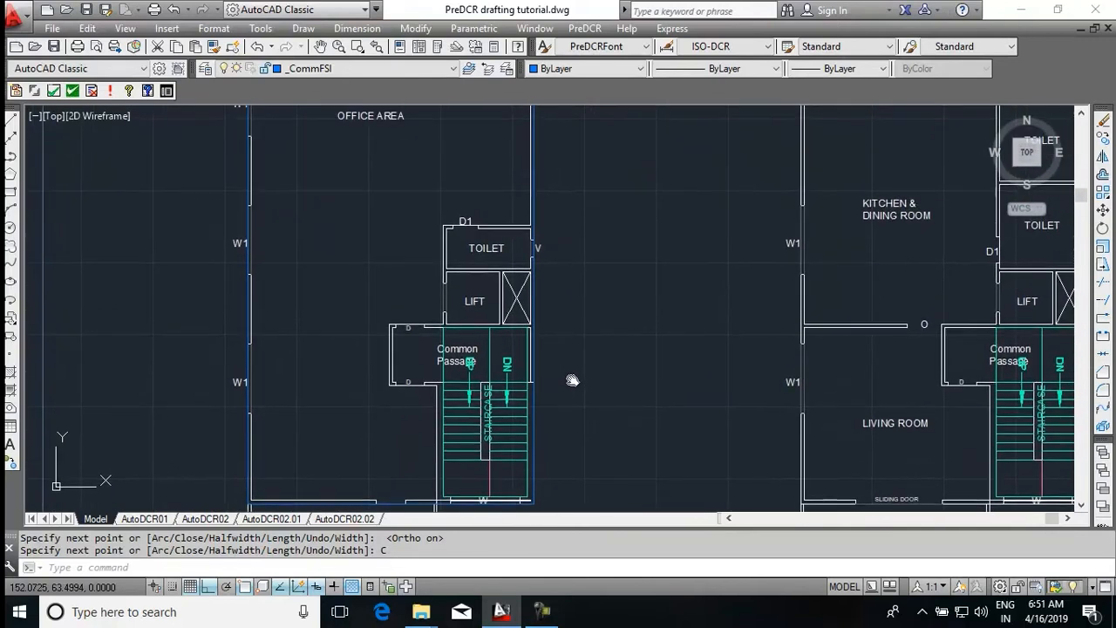
pyautogui.scroll(-3, 566, 352)
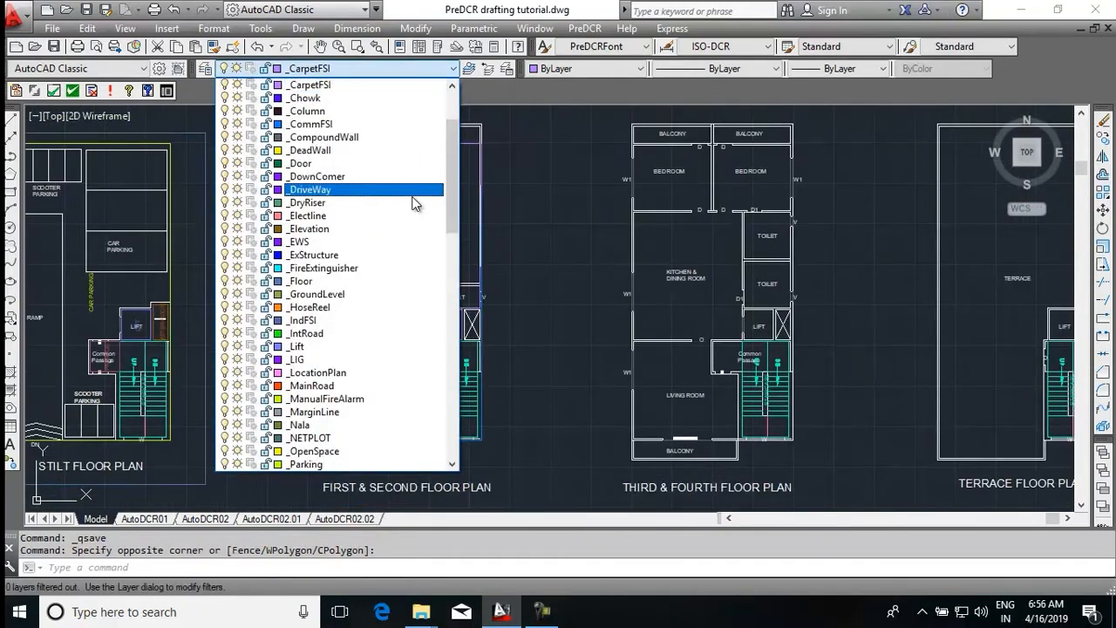
# On the _Room layer, start a polyline up the office area's inner left wall and along the enclosed balcony's lower edge to the right wall
pyautogui.press('Down')
pyautogui.press('Down')
pyautogui.press('Down')
pyautogui.press('Down')
pyautogui.press('Down')
pyautogui.press('Down')
pyautogui.press('Down')
pyautogui.press('Down')
pyautogui.press('Down')
pyautogui.press('Down')
pyautogui.press('Down')
pyautogui.press('Down')
pyautogui.press('Down')
pyautogui.press('Down')
pyautogui.press('Down')
pyautogui.press('Down')
pyautogui.press('Down')
pyautogui.press('Down')
pyautogui.press('Down')
pyautogui.press('Down')
pyautogui.press('Down')
pyautogui.press('Down')
pyautogui.press('Down')
pyautogui.press('Down')
pyautogui.press('Down')
pyautogui.press('Return')
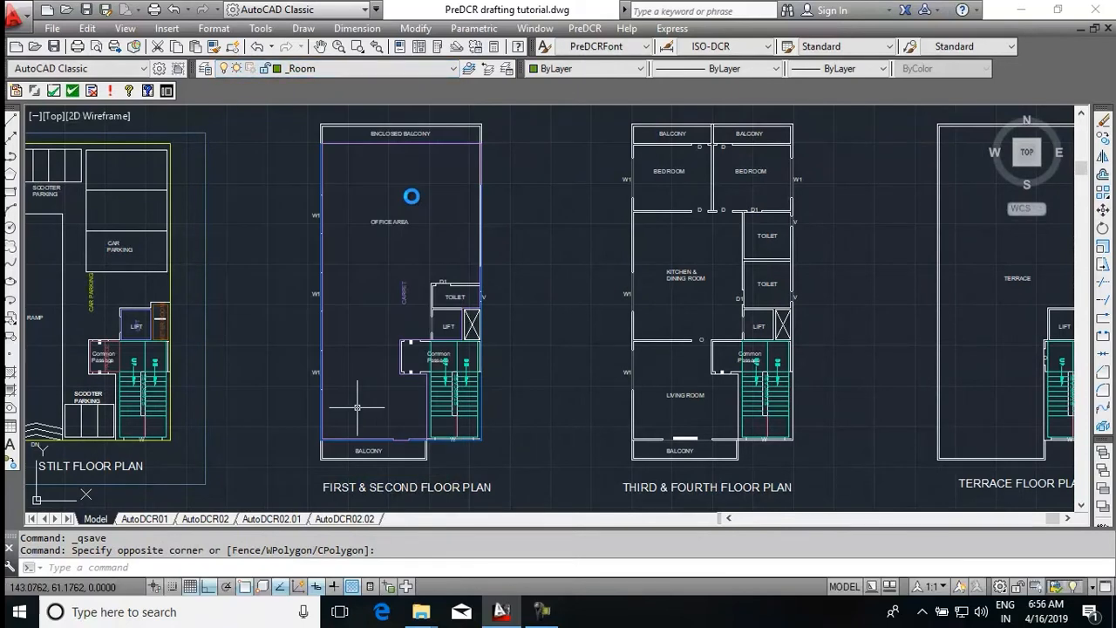
pyautogui.write('PL')
pyautogui.press('Return')
pyautogui.scroll(5, 375, 432)
pyautogui.click(387, 420)
pyautogui.scroll(-4, 387, 419)
pyautogui.moveTo(410, 199); pyautogui.dragTo(410, 417, button='middle')
pyautogui.scroll(2, 410, 197)
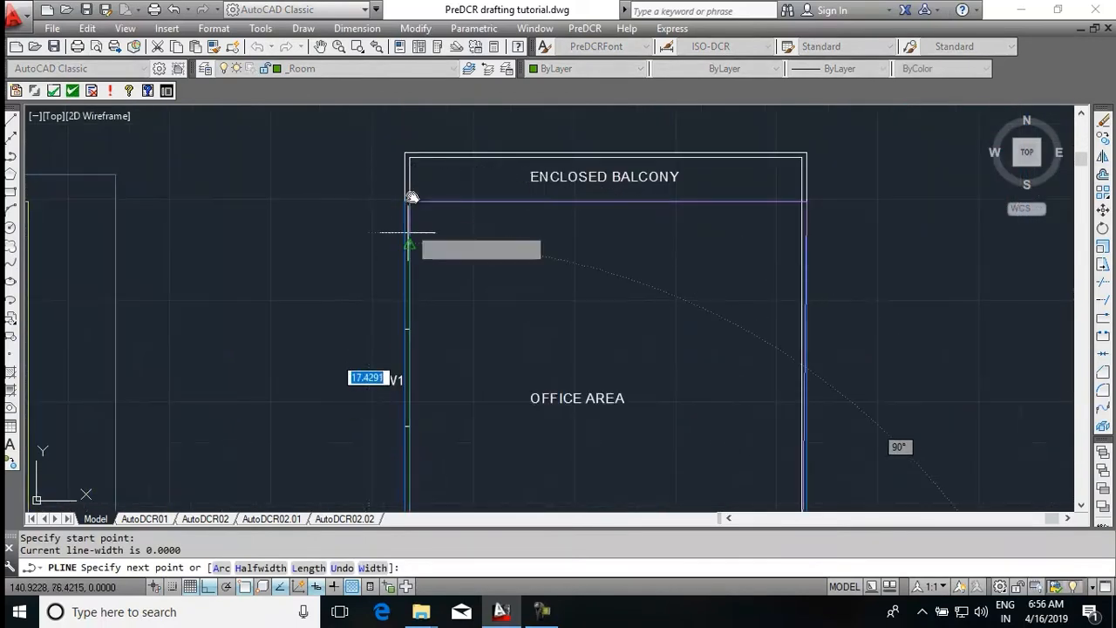
pyautogui.click(803, 200)
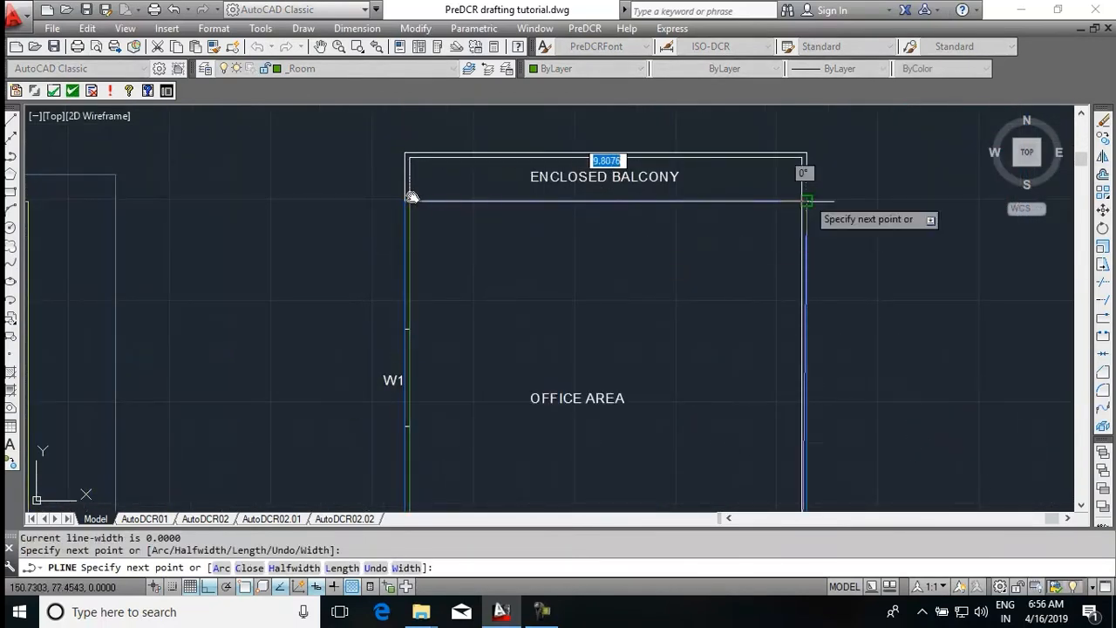
# Complete the office's _Room polyline around the toilet, lift and common passage, adding a vertex at the wall corner above the lower balcony
pyautogui.scroll(-2, 794, 201)
pyautogui.moveTo(797, 287); pyautogui.dragTo(596, 105, button='middle')
pyautogui.scroll(3, 473, 287)
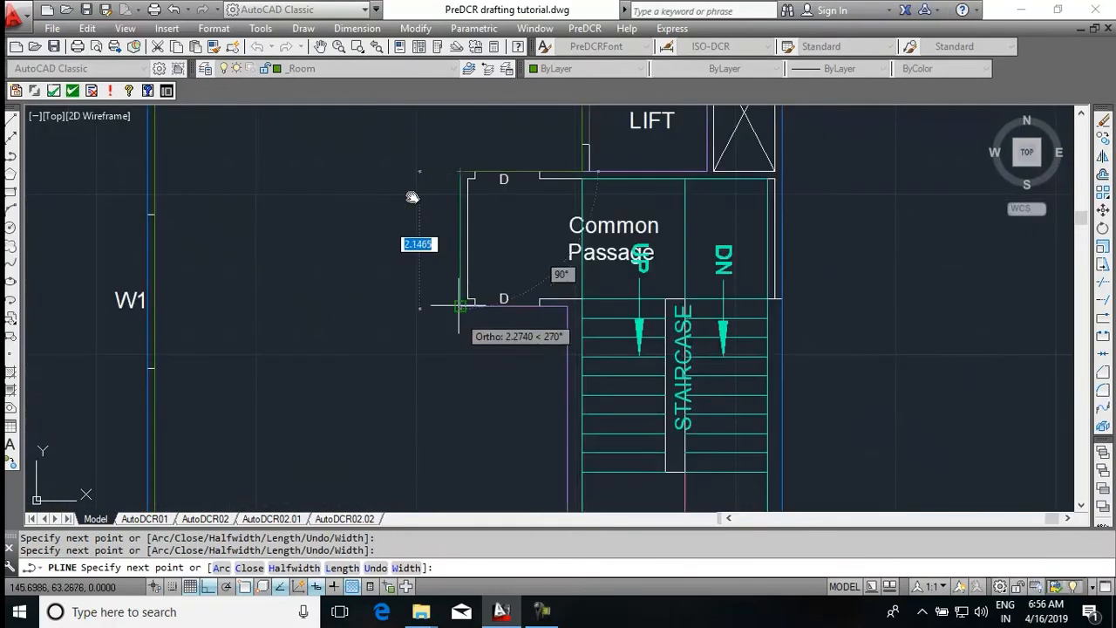
pyautogui.moveTo(558, 419); pyautogui.dragTo(589, 171, button='middle')
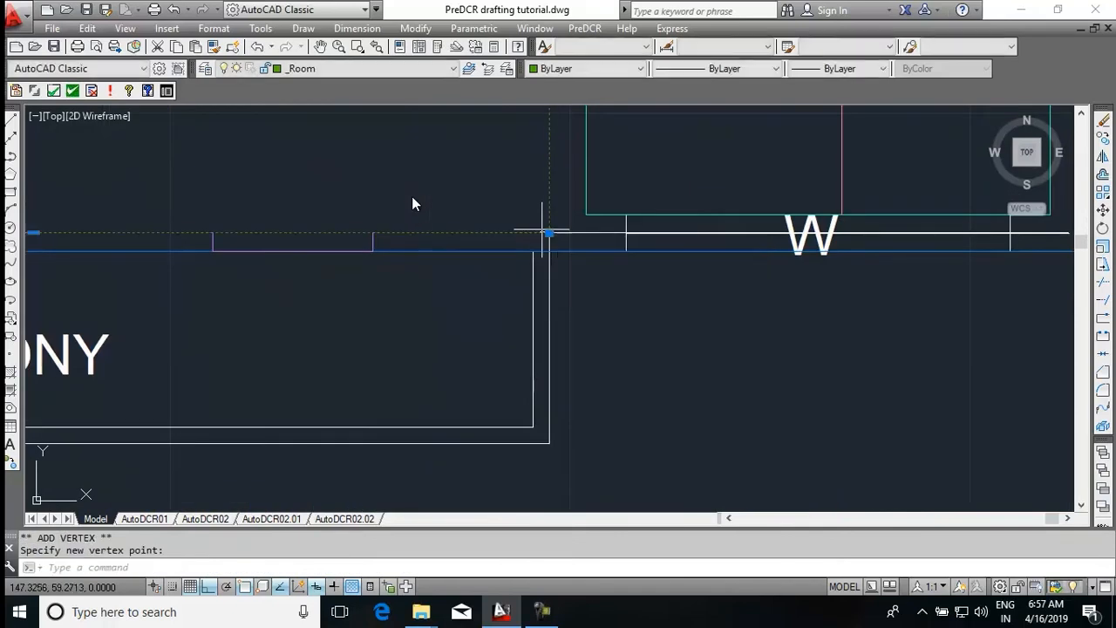
pyautogui.scroll(-6, 523, 232)
pyautogui.moveTo(523, 231); pyautogui.dragTo(524, 257, button='middle')
pyautogui.press('Escape')
# Draw a _Room rectangle over the first and second floor plan's toilet, between its diagonally opposite inner wall corners
pyautogui.scroll(6, 500, 253)
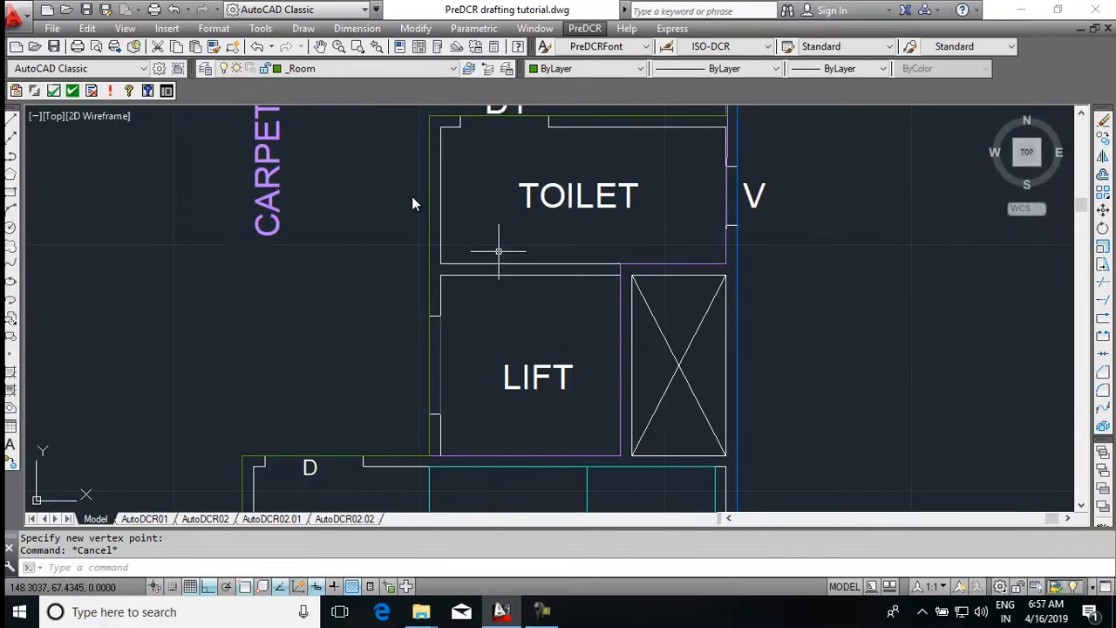
pyautogui.click(498, 309)
pyautogui.press('Escape')
pyautogui.write('REC')
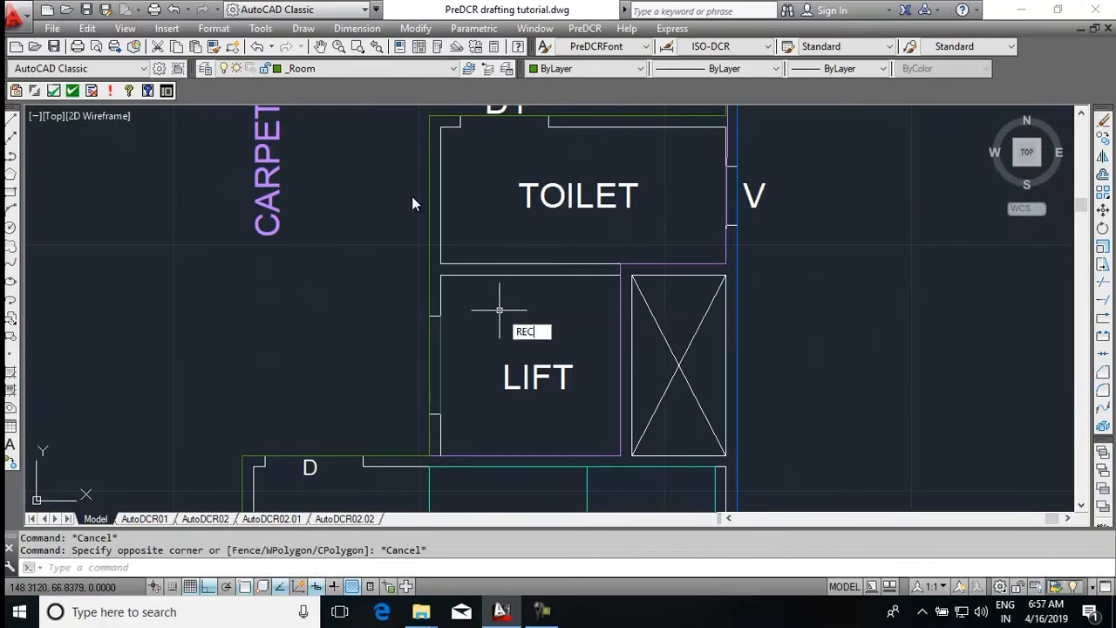
pyautogui.press('Return')
pyautogui.click(440, 263)
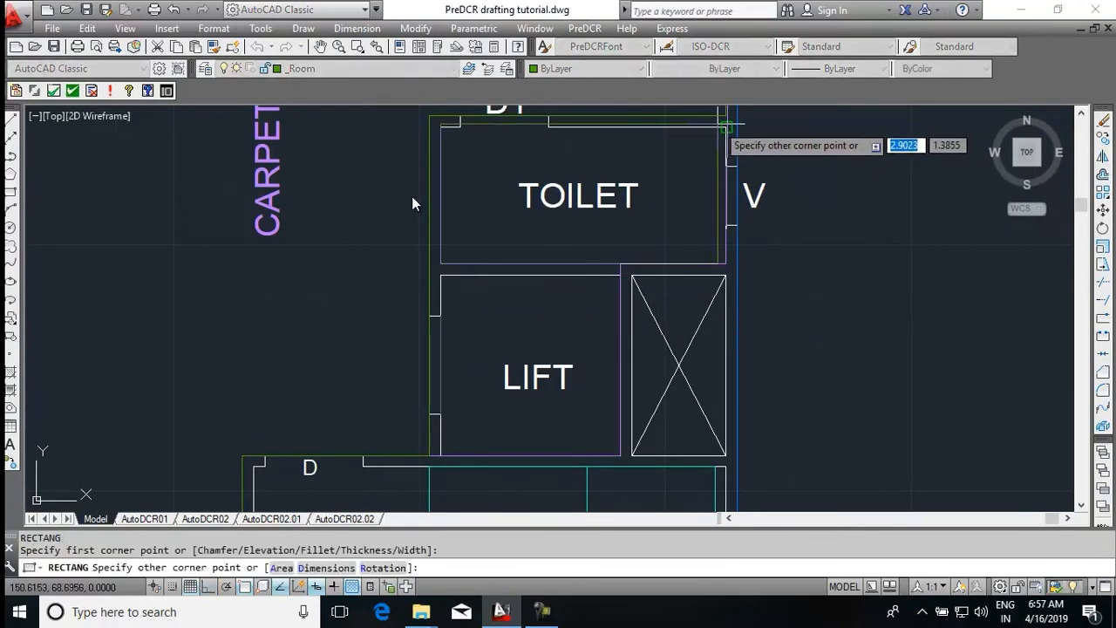
pyautogui.scroll(3, 724, 127)
pyautogui.click(725, 124)
pyautogui.scroll(-5, 724, 124)
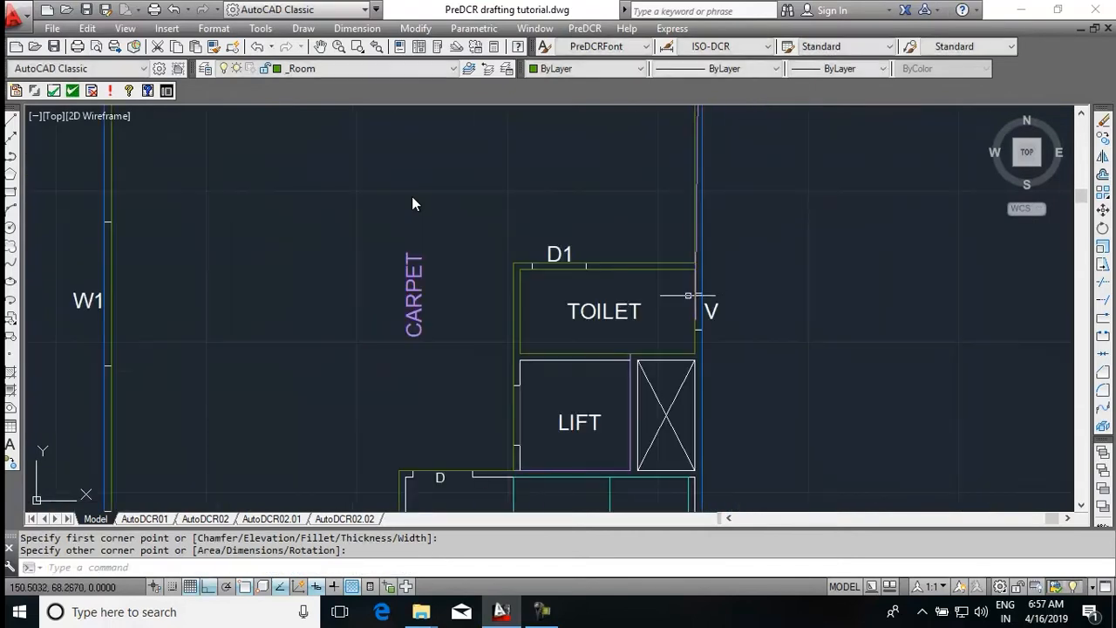
pyautogui.press('Escape')
# Assign the PreDCR commercial room name Office to the _Room polyline around the office area
pyautogui.scroll(-4, 413, 204)
pyautogui.scroll(2, 413, 203)
pyautogui.click(585, 29)
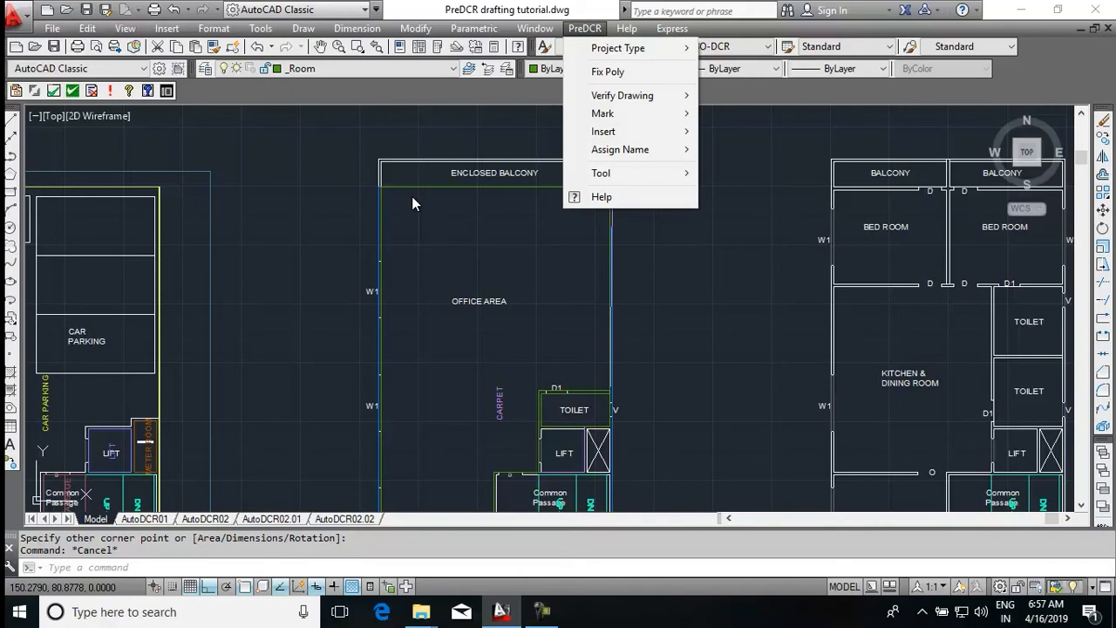
pyautogui.moveTo(620, 149)
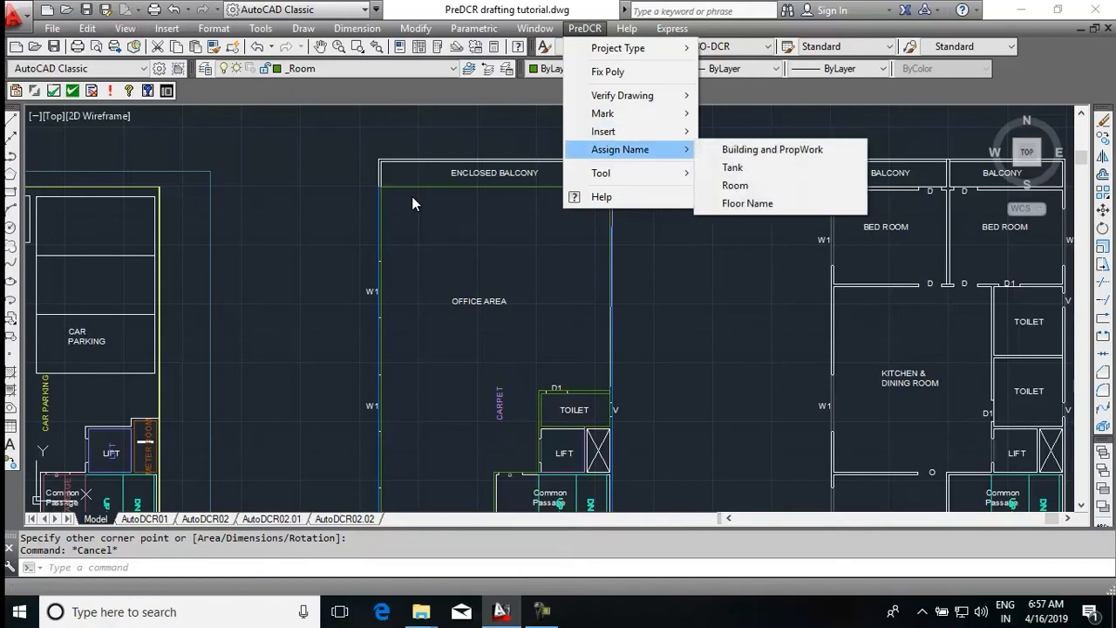
pyautogui.press('Right')
pyautogui.press('Down')
pyautogui.press('Down')
pyautogui.press('Return')
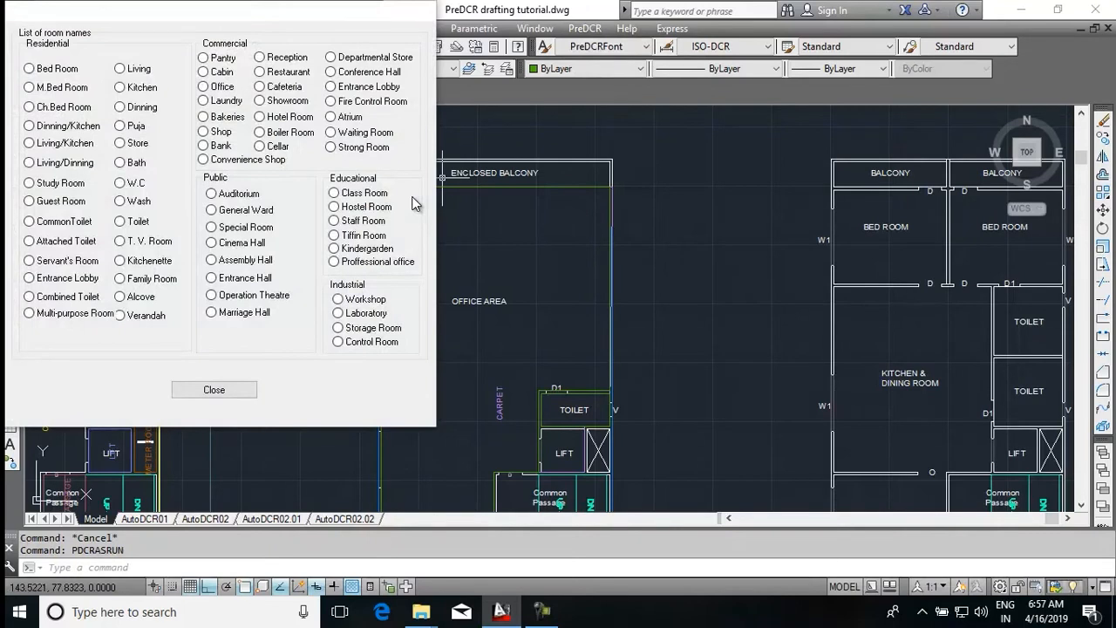
pyautogui.click(204, 87)
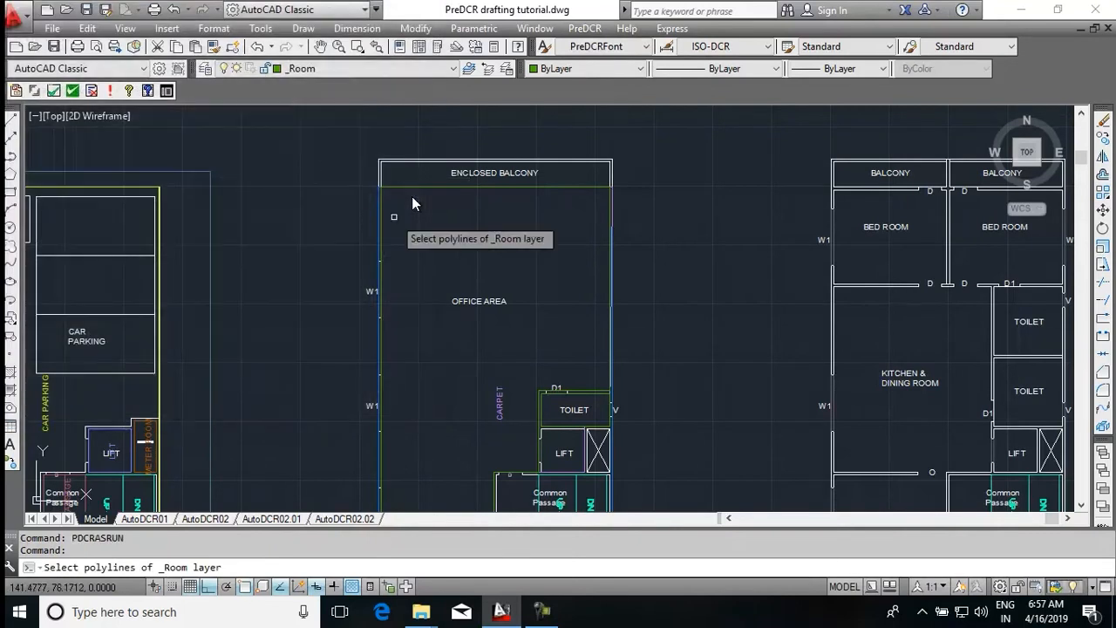
pyautogui.scroll(4, 379, 206)
pyautogui.click(377, 203)
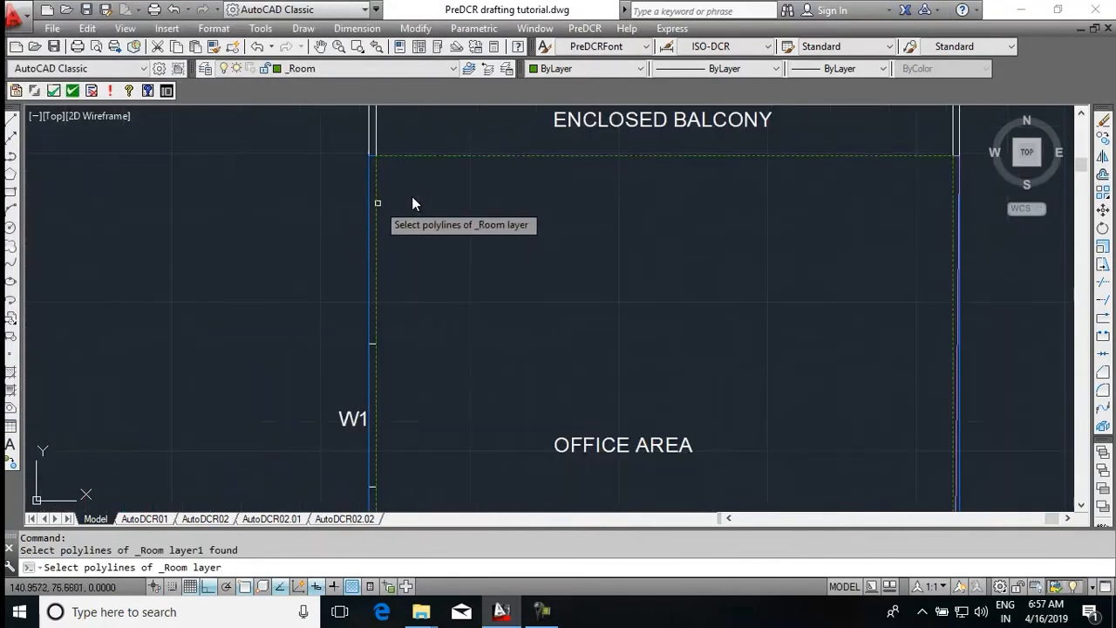
pyautogui.press('Return')
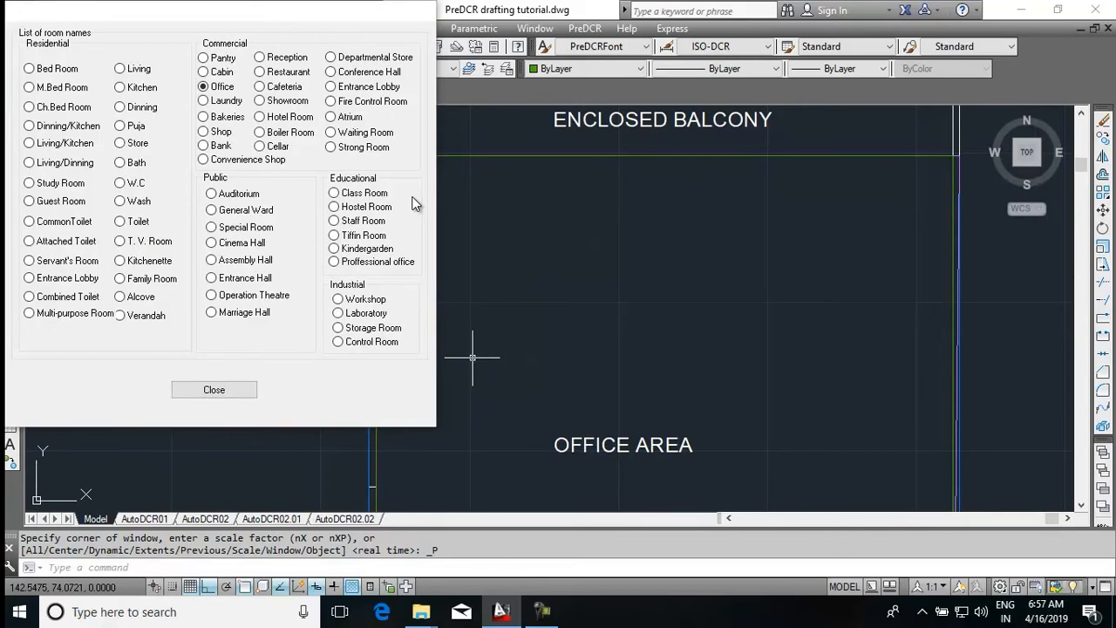
# Assign the residential room name Toilet to the _Room polyline around the first and second floor plan's toilet
pyautogui.click(119, 221)
pyautogui.scroll(-4, 620, 233)
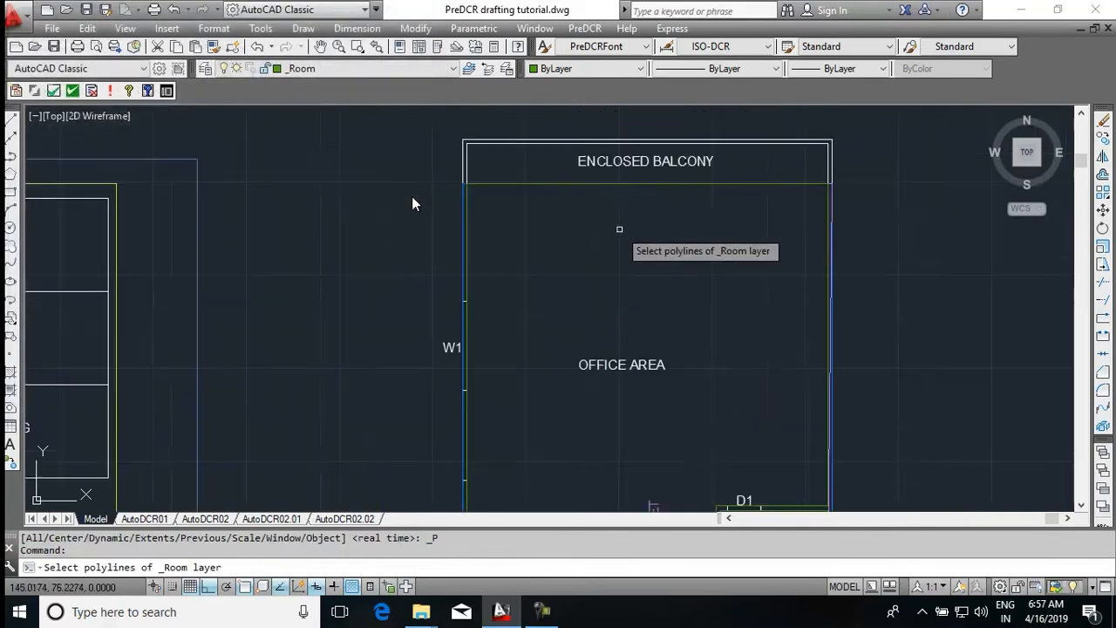
pyautogui.scroll(6, 741, 453)
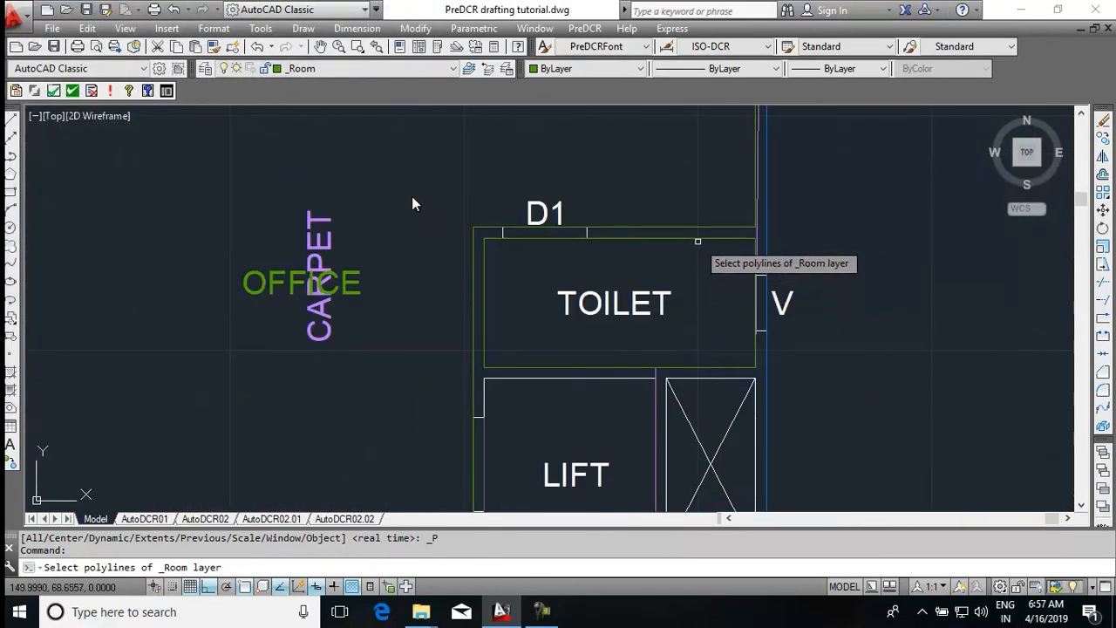
pyautogui.click(701, 239)
pyautogui.press('Return')
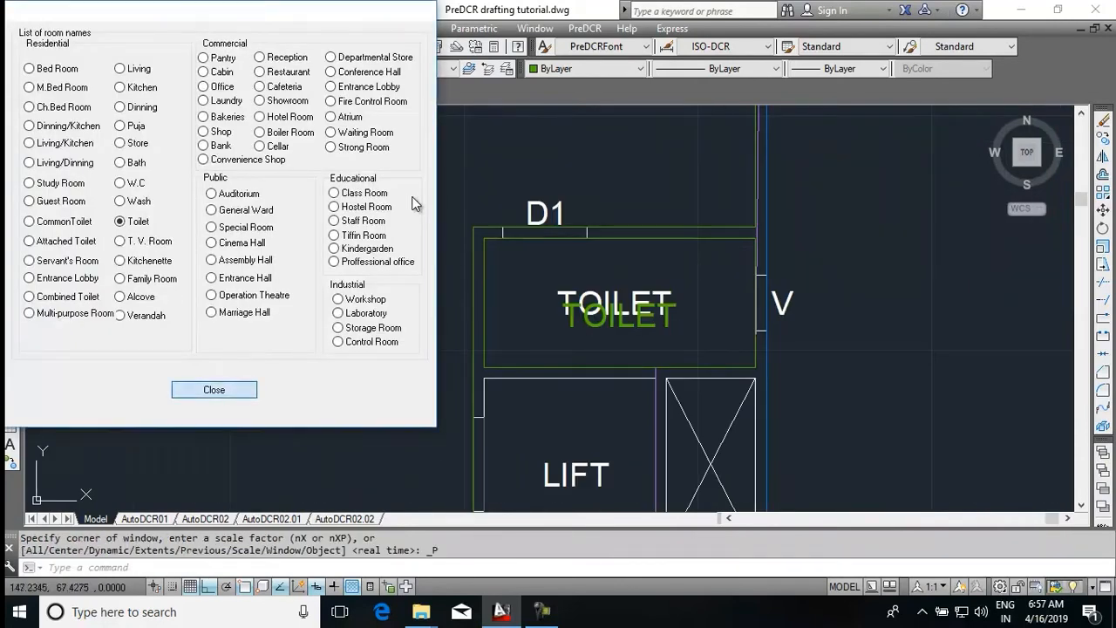
pyautogui.click(213, 390)
# On the _Balcony layer, draw a rectangle over the first and second floor plan's enclosed balcony along its outer edges
pyautogui.scroll(-8, 609, 211)
pyautogui.click(367, 69)
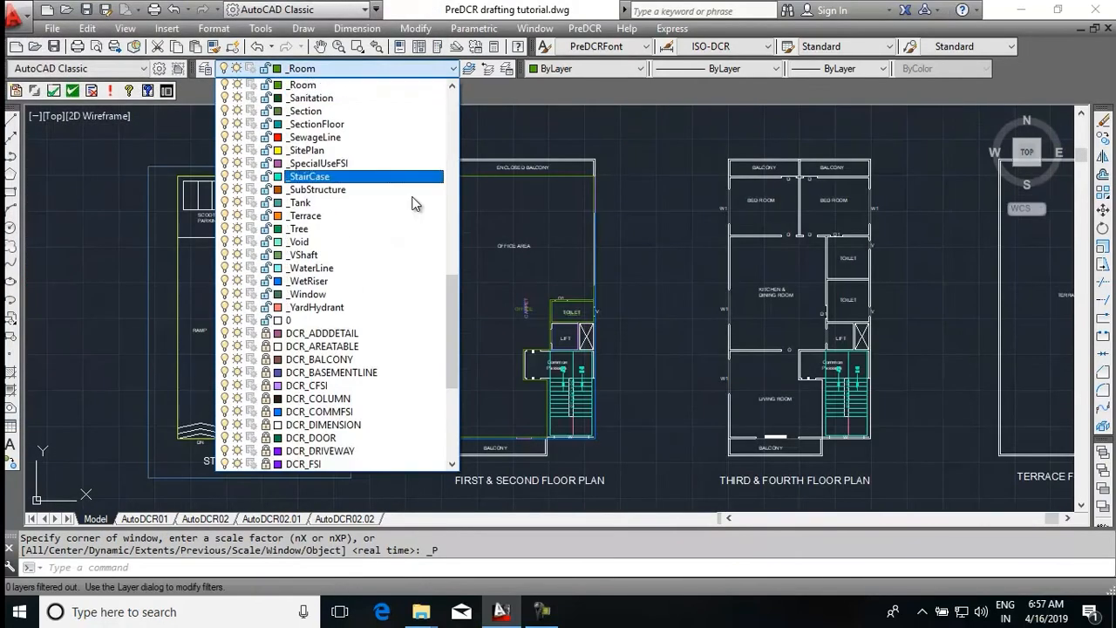
pyautogui.scroll(12, 415, 203)
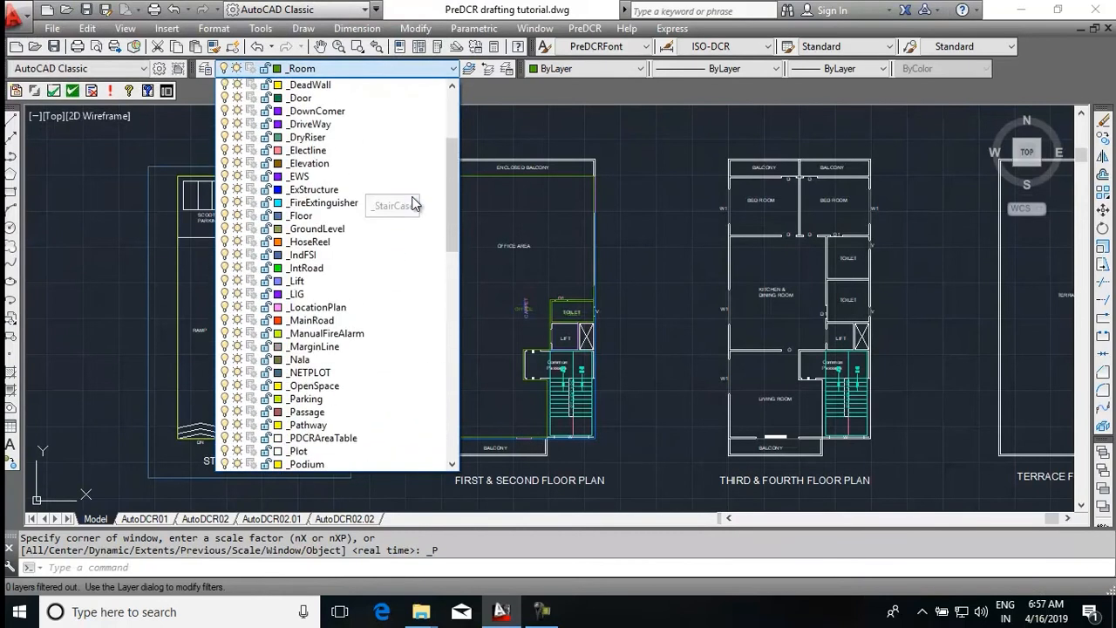
pyautogui.scroll(4, 415, 203)
pyautogui.scroll(-2, 414, 203)
pyautogui.press('Return')
pyautogui.scroll(8, 534, 145)
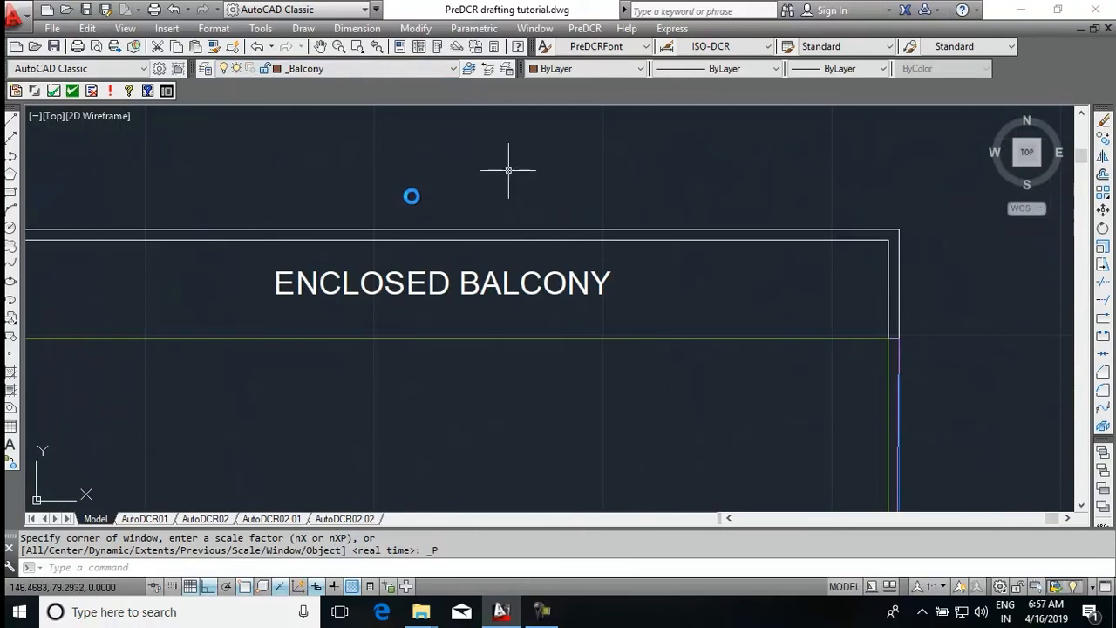
pyautogui.scroll(-2, 507, 169)
pyautogui.write('REC')
pyautogui.press('Return')
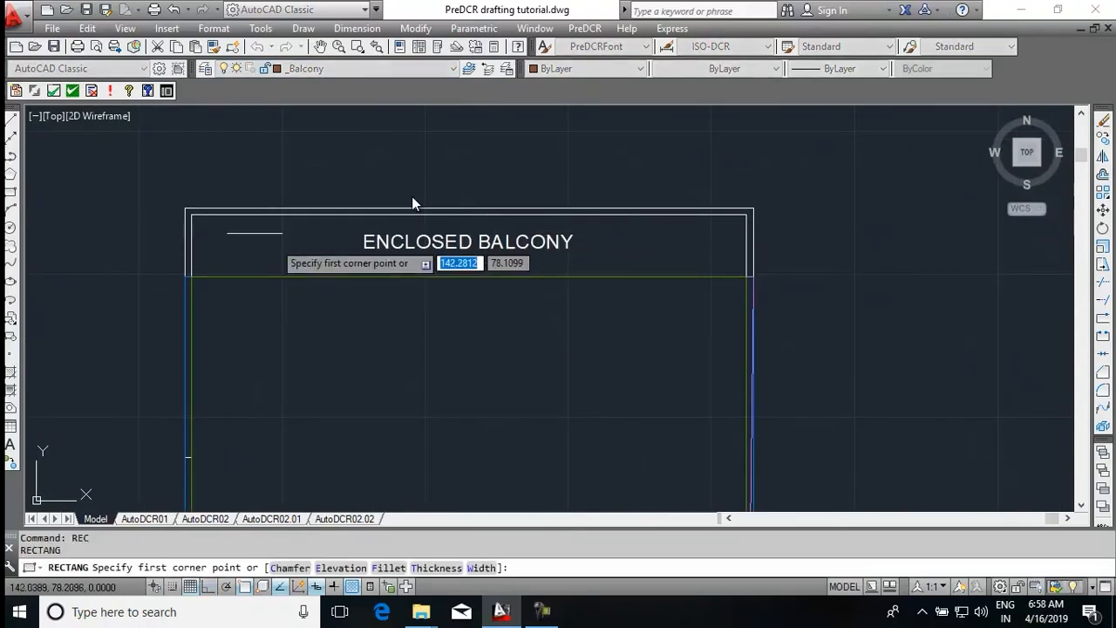
pyautogui.click(185, 209)
pyautogui.click(754, 276)
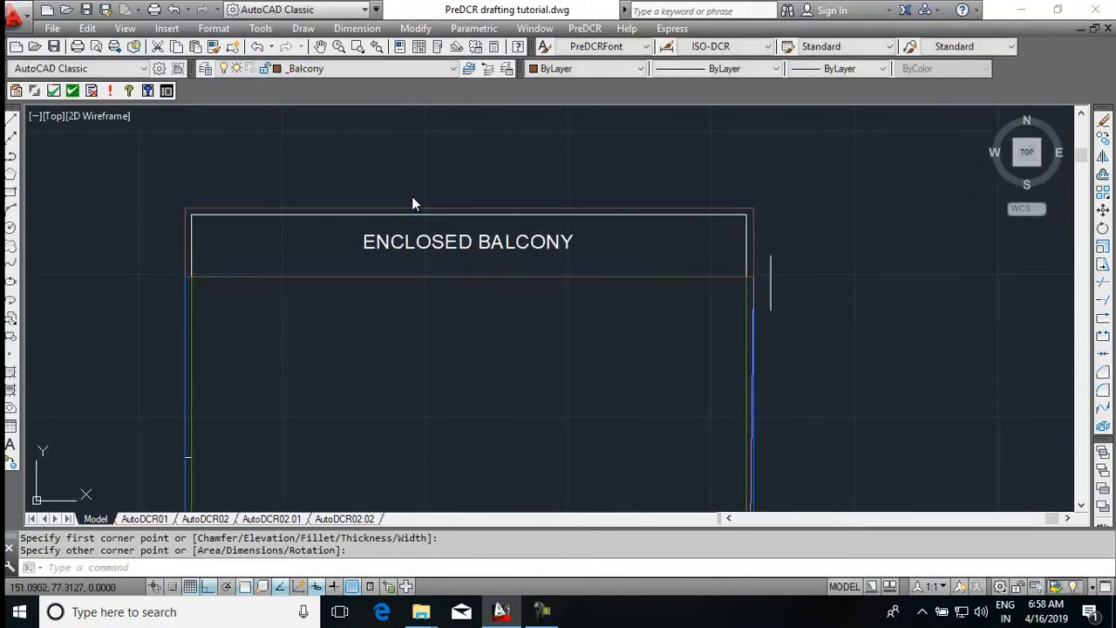
# Draw a _Balcony rectangle over the lower balcony of the first and second floor plan, between its diagonally opposite outer corners
pyautogui.scroll(-10, 690, 190)
pyautogui.scroll(8, 663, 351)
pyautogui.press('Return')
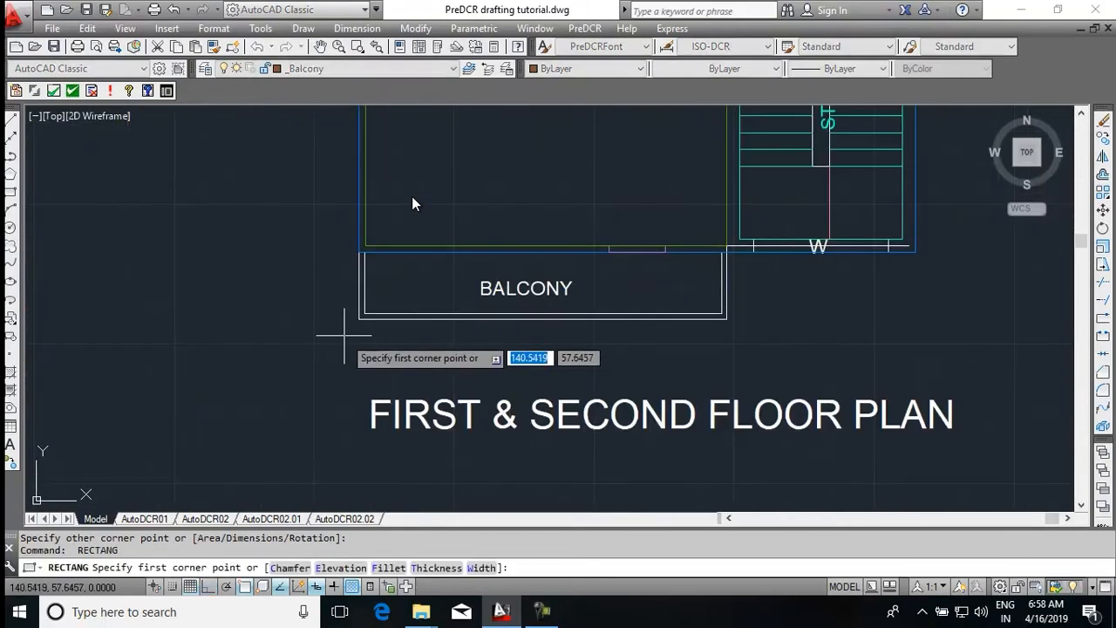
pyautogui.click(359, 319)
pyautogui.scroll(4, 720, 260)
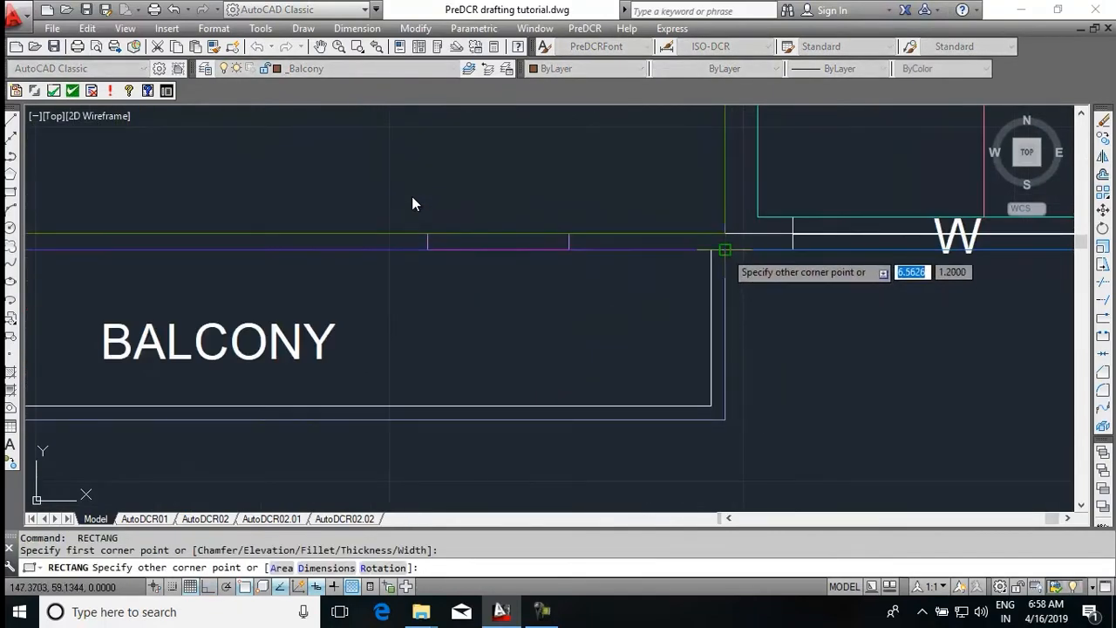
pyautogui.click(721, 302)
pyautogui.scroll(-6, 720, 322)
pyautogui.press('Escape')
# Apply the PreDCR balcony marking UnMark(Default) to the lower balcony's polyline on the first and second floor plan
pyautogui.click(584, 29)
pyautogui.moveTo(603, 114)
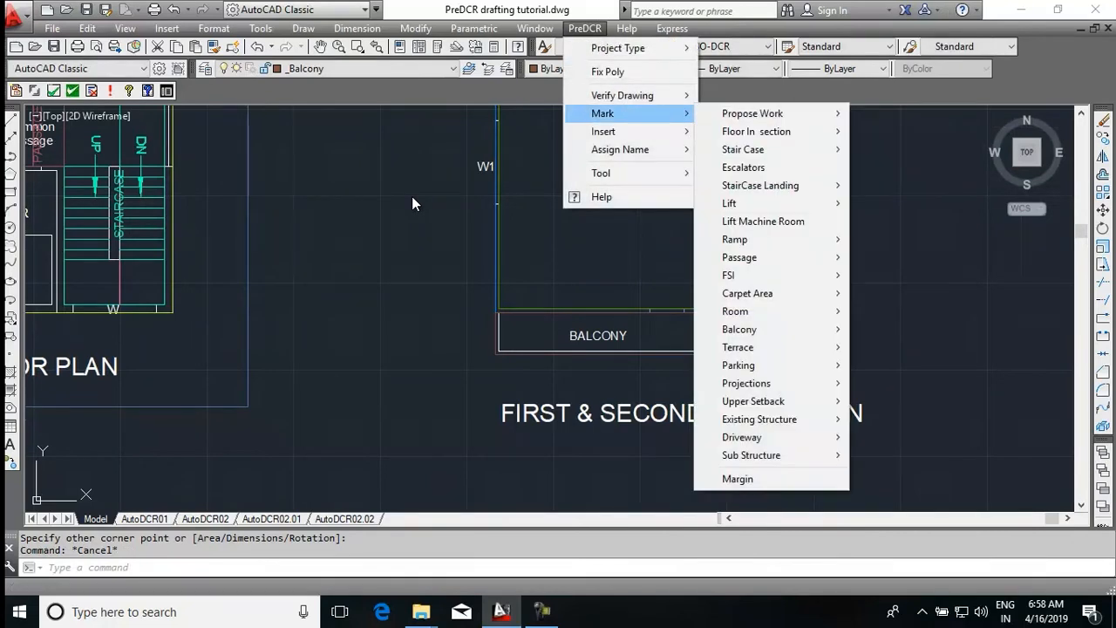
pyautogui.moveTo(740, 329)
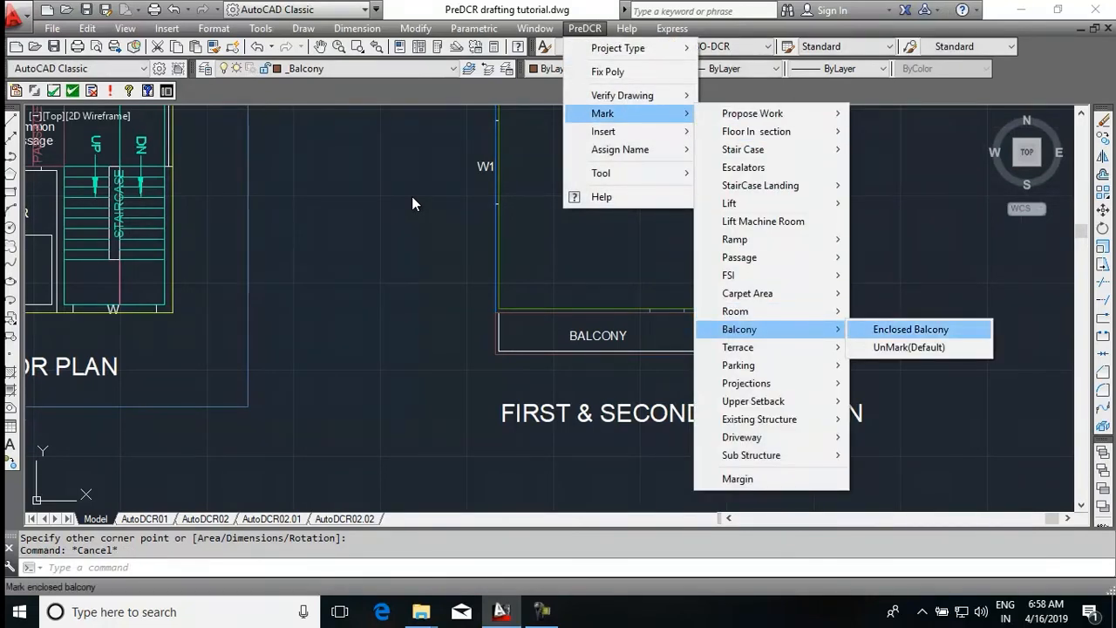
pyautogui.click(908, 348)
pyautogui.scroll(2, 646, 360)
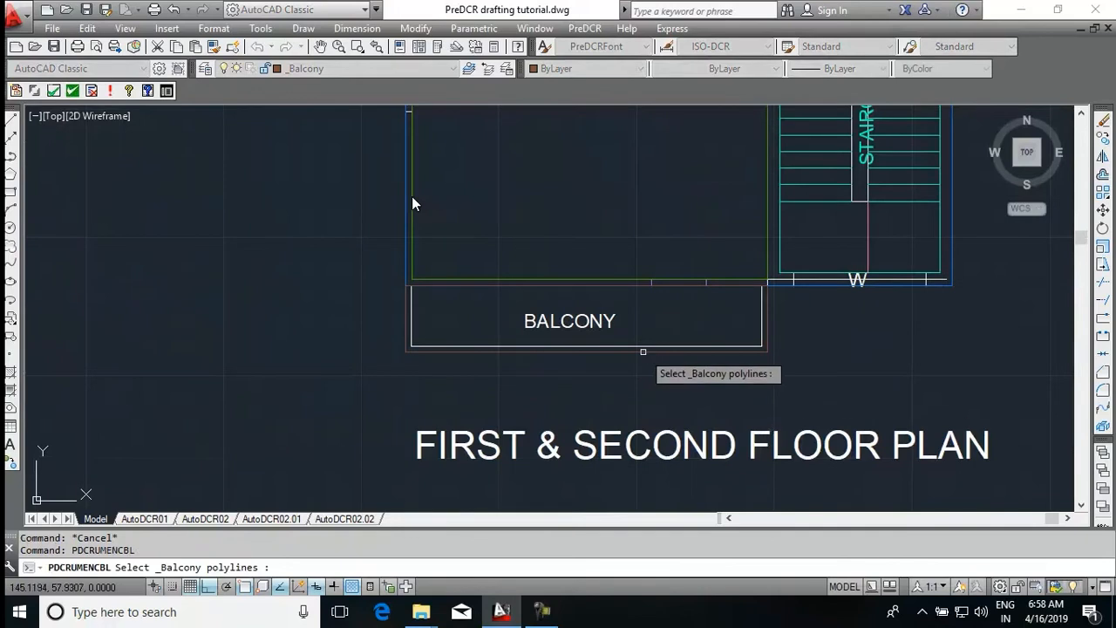
pyautogui.click(643, 352)
pyautogui.press('Return')
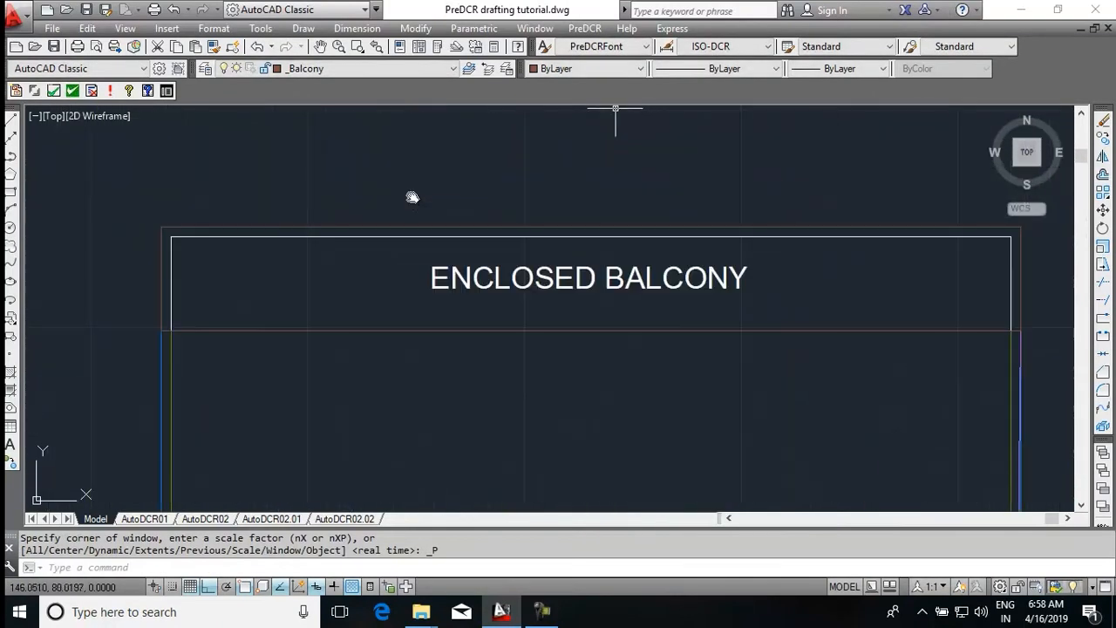
# Mark the _Balcony polyline around the enclosed balcony as a PreDCR Enclosed Balcony
pyautogui.click(585, 29)
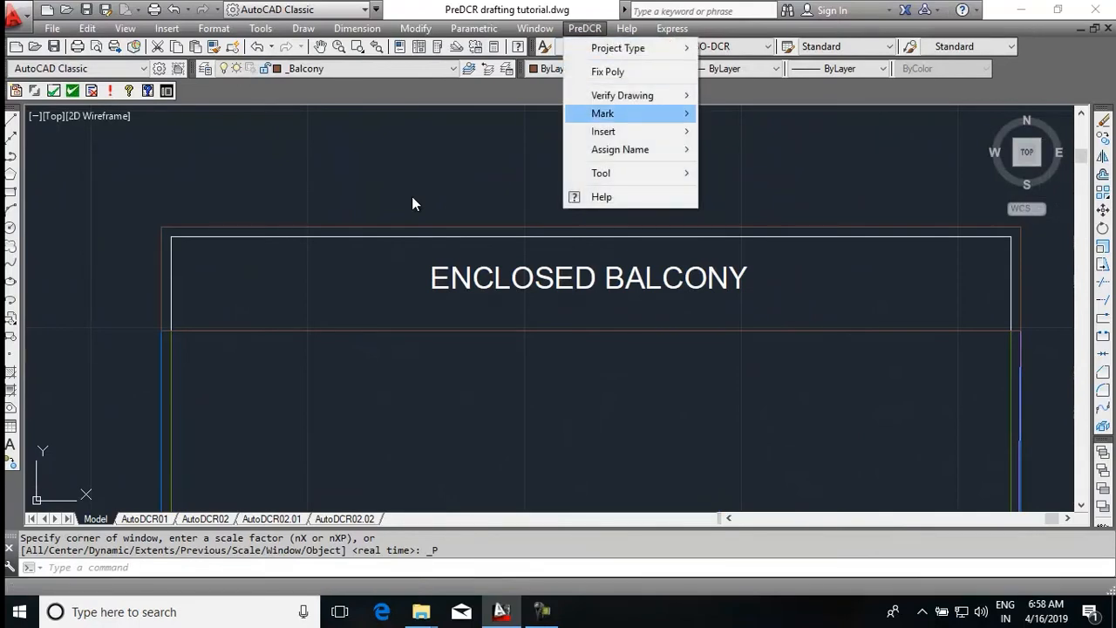
pyautogui.moveTo(602, 114)
pyautogui.moveTo(739, 329)
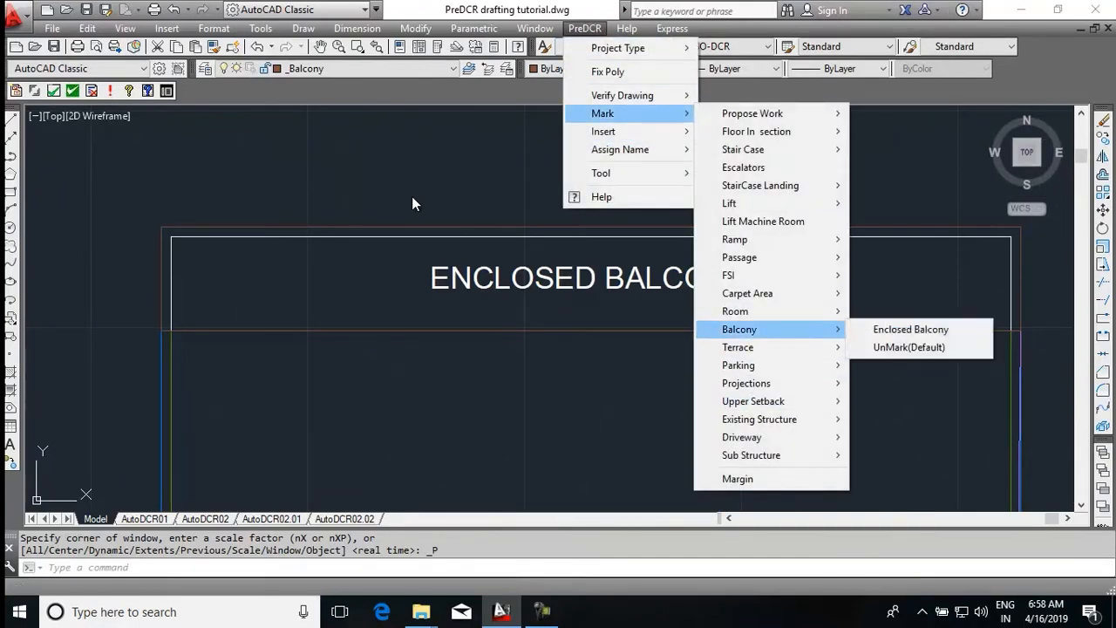
pyautogui.click(927, 330)
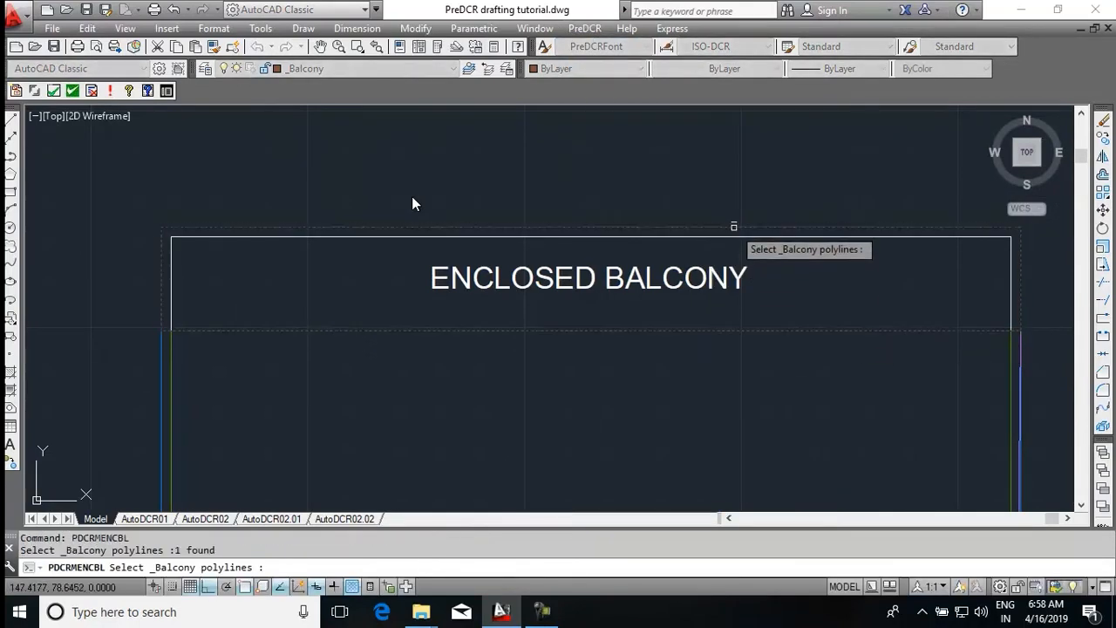
pyautogui.press('Return')
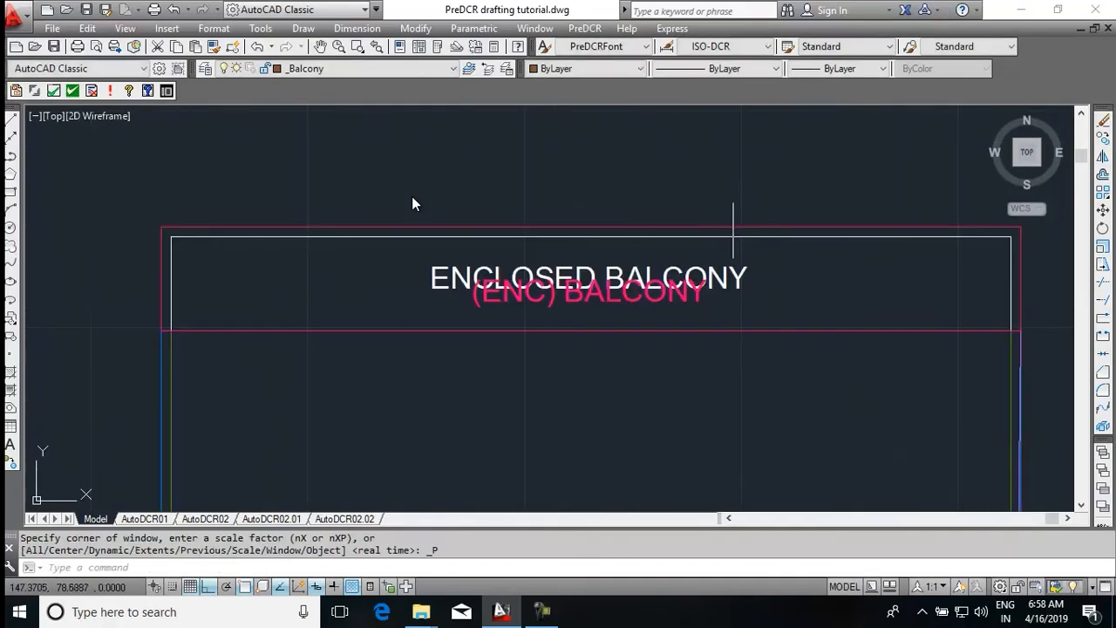
# On the _Floor layer, draw a rectangle enclosing the whole first and second floor plan together with its title
pyautogui.scroll(-10, 550, 195)
pyautogui.moveTo(579, 335); pyautogui.dragTo(549, 335, button='middle')
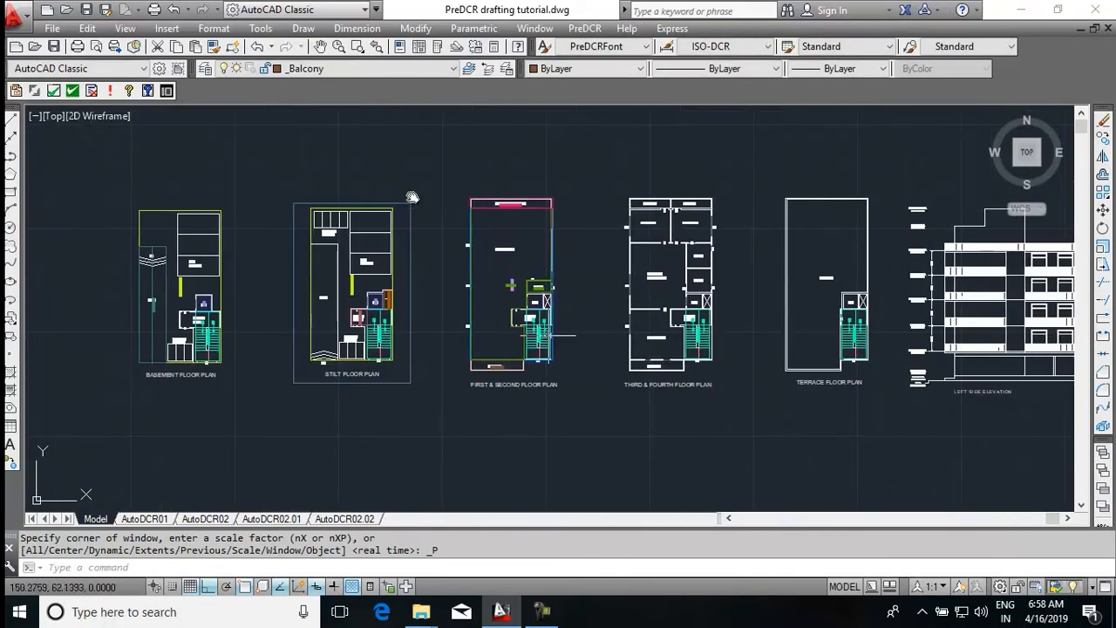
pyautogui.scroll(5, 546, 349)
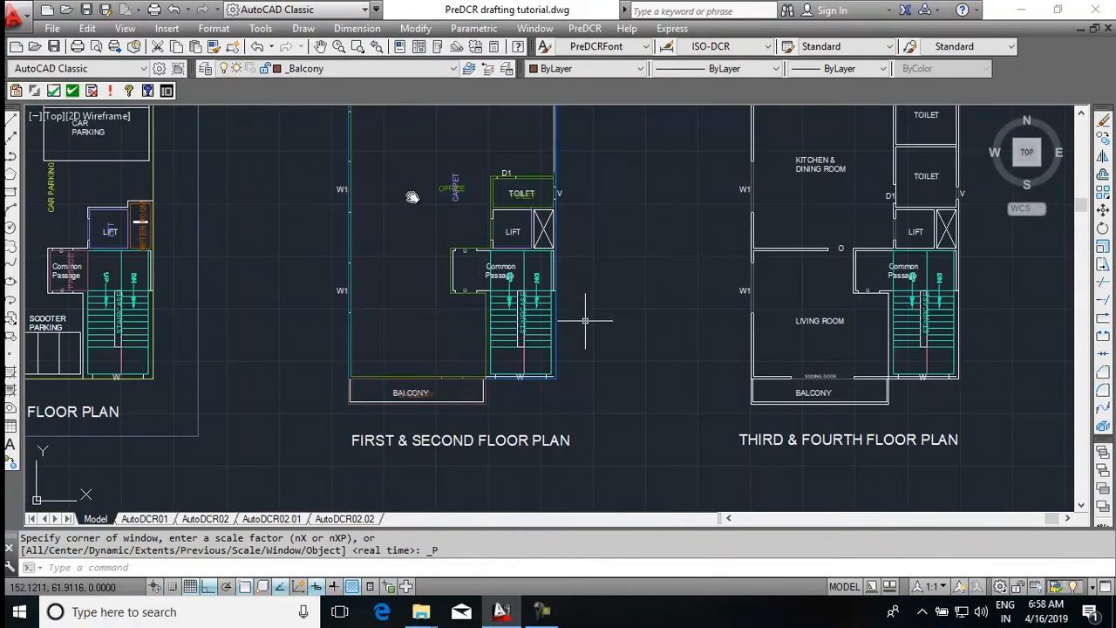
pyautogui.click(389, 69)
pyautogui.scroll(2, 383, 347)
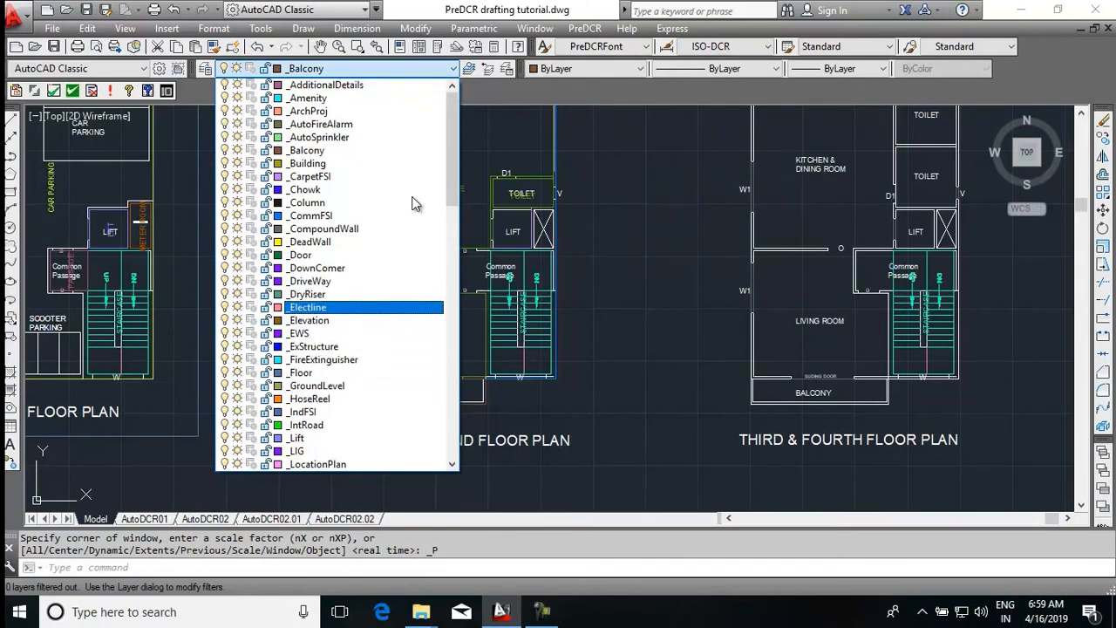
pyautogui.click(300, 372)
pyautogui.write('RE')
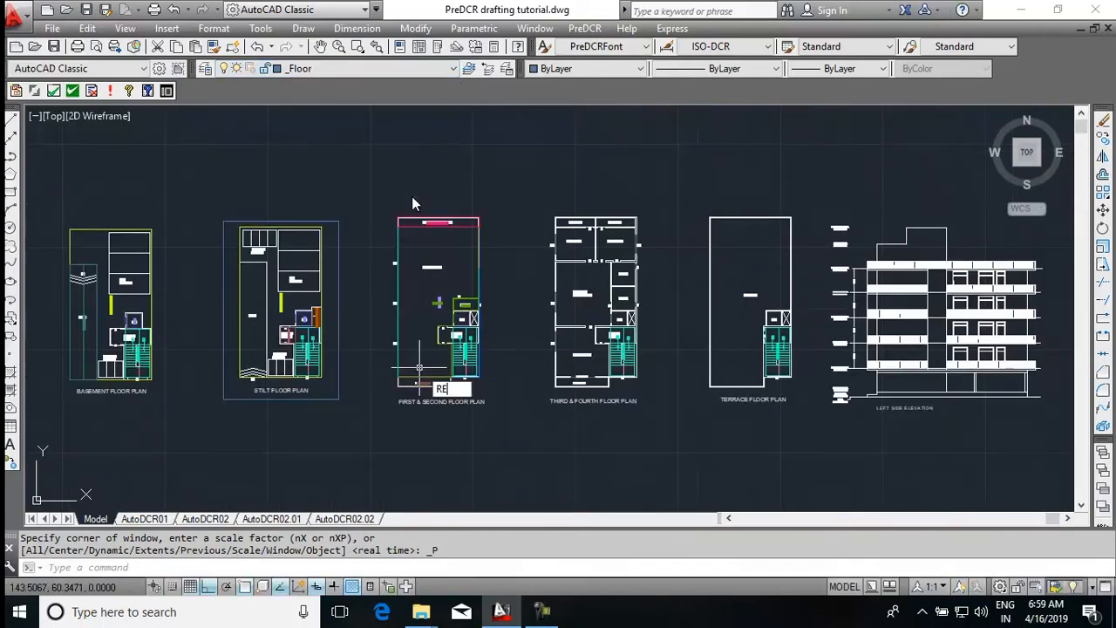
pyautogui.write('C')
pyautogui.press('Return')
pyautogui.click(381, 201)
pyautogui.click(489, 418)
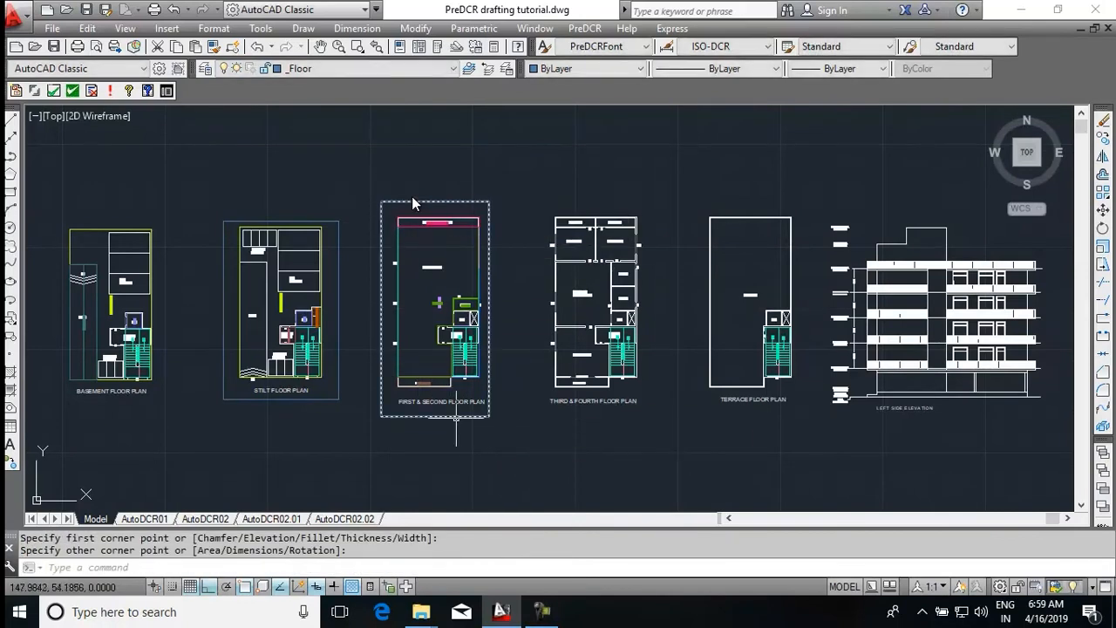
# On the _ResiFSI layer, start a polyline on the third and fourth floor plan along the upper balconies' lower edge, between the outer walls
pyautogui.scroll(6, 440, 404)
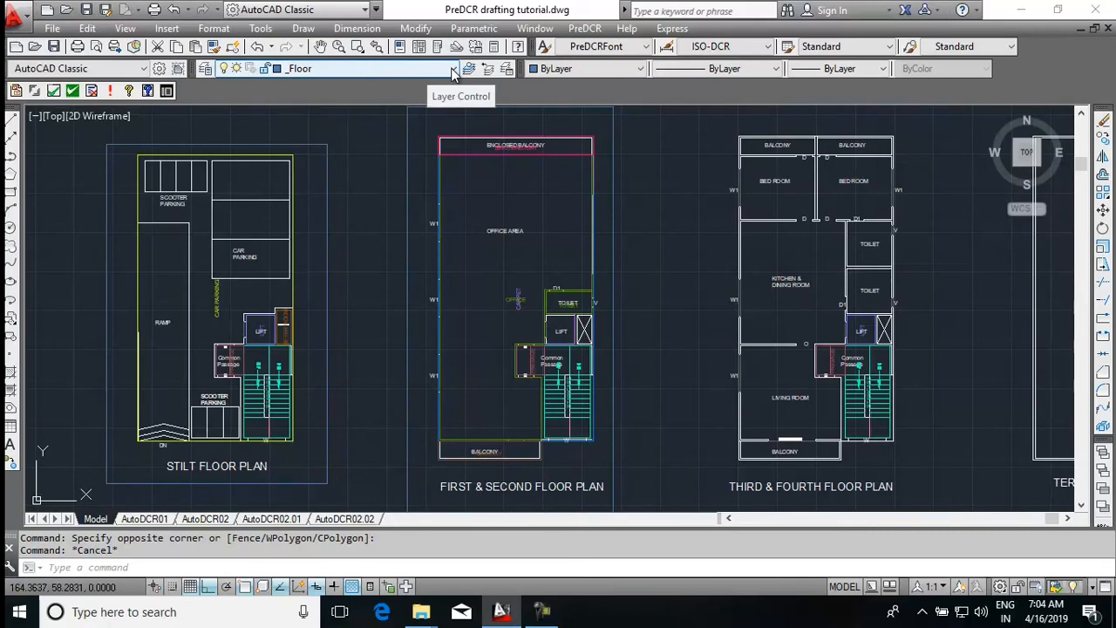
pyautogui.click(452, 70)
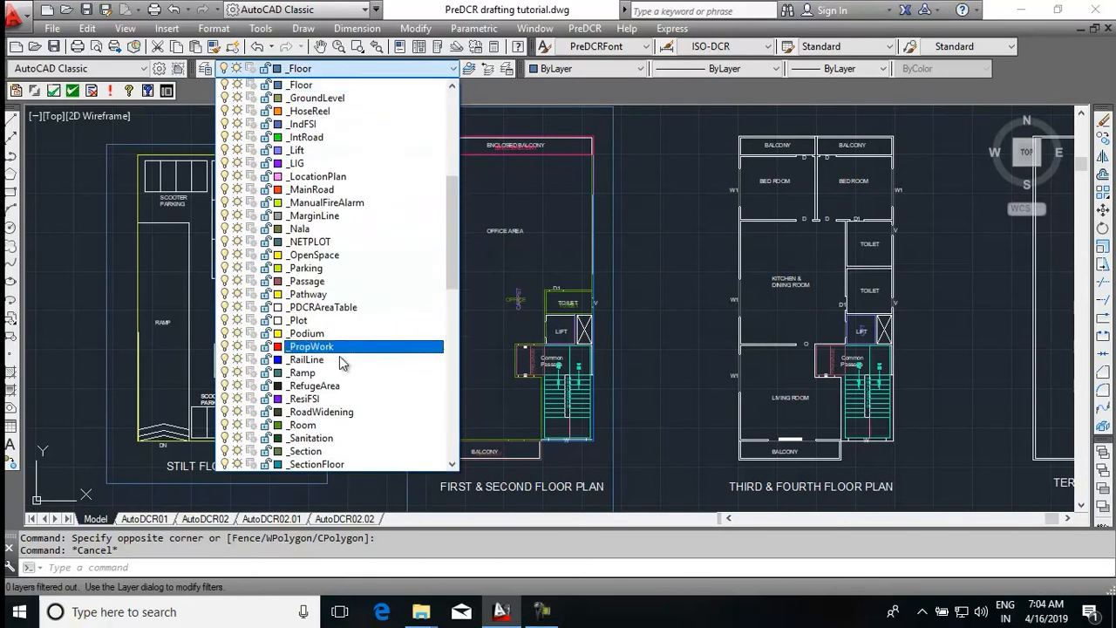
pyautogui.click(335, 402)
pyautogui.moveTo(654, 292); pyautogui.dragTo(465, 314, button='middle')
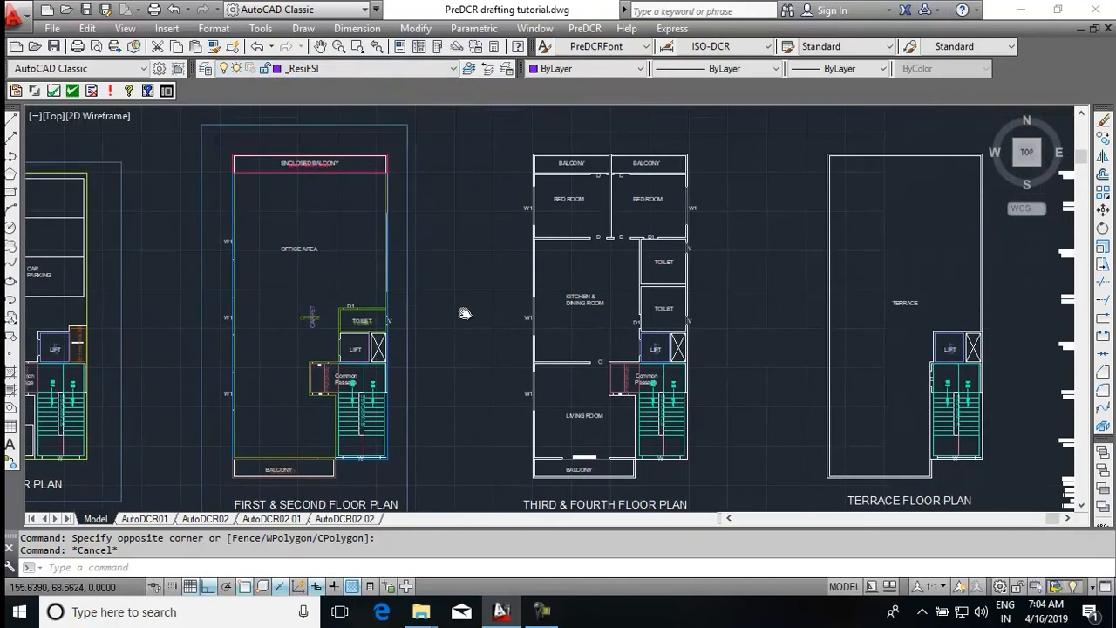
pyautogui.moveTo(599, 311); pyautogui.dragTo(549, 298, button='middle')
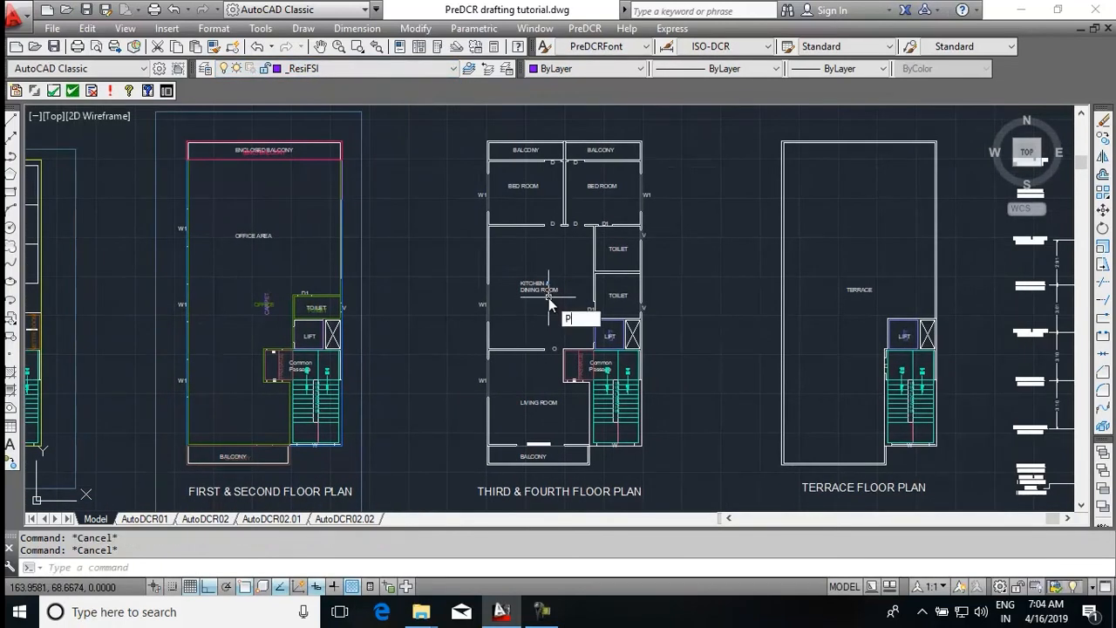
pyautogui.press('Return')
pyautogui.scroll(8, 497, 188)
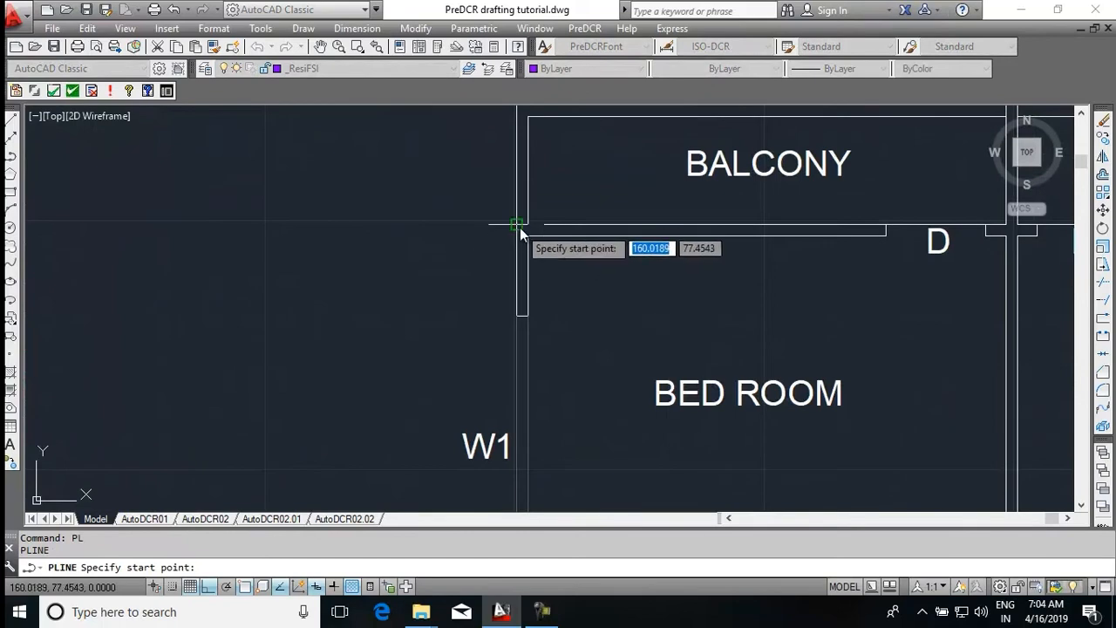
pyautogui.click(523, 226)
pyautogui.scroll(-5, 391, 230)
pyautogui.scroll(5, 677, 228)
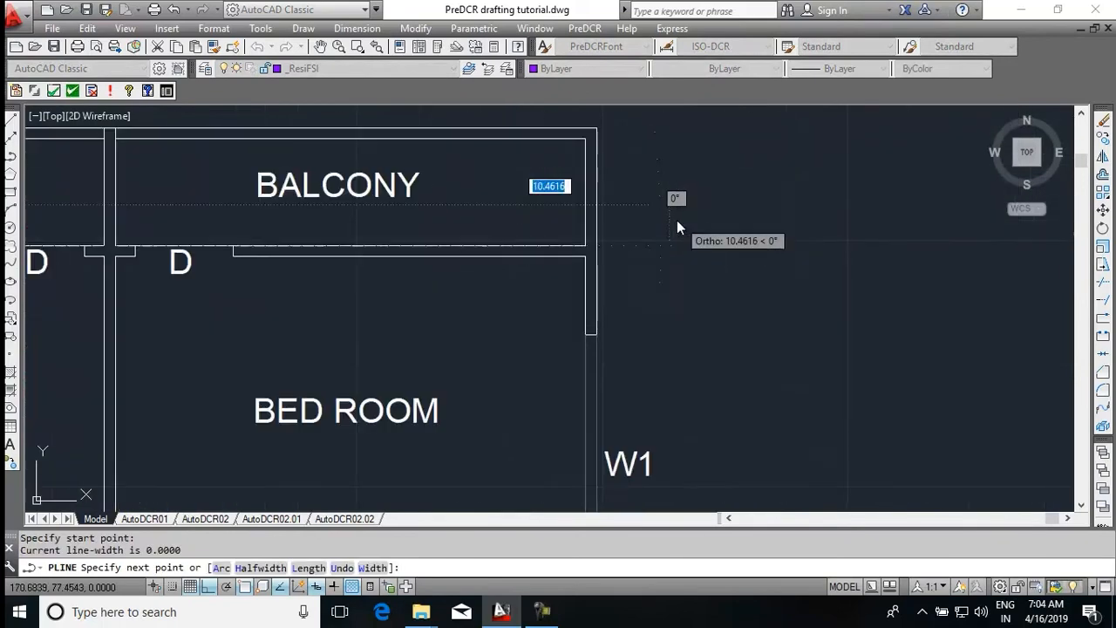
pyautogui.click(600, 246)
# Continue the _ResiFSI polyline down the right outer wall and along the staircase's lower wall to the lower balcony's upper-right corner
pyautogui.scroll(-2, 592, 144)
pyautogui.moveTo(599, 345); pyautogui.dragTo(598, 100, button='middle')
pyautogui.moveTo(629, 215); pyautogui.dragTo(638, 92, button='middle')
pyautogui.scroll(-6, 649, 307)
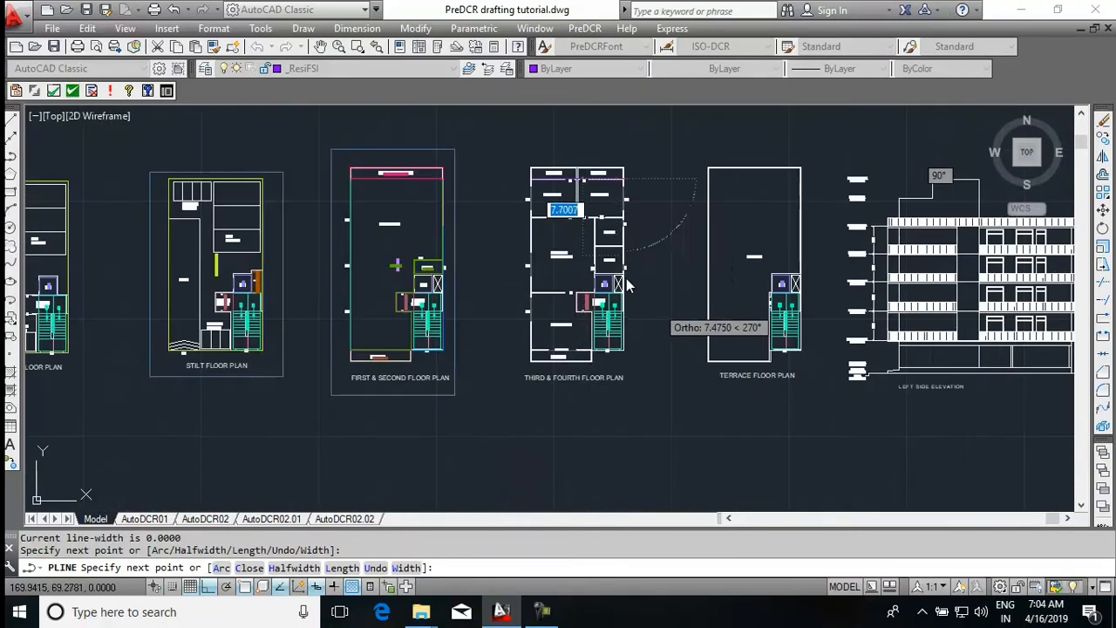
pyautogui.scroll(3, 619, 362)
pyautogui.scroll(4, 619, 362)
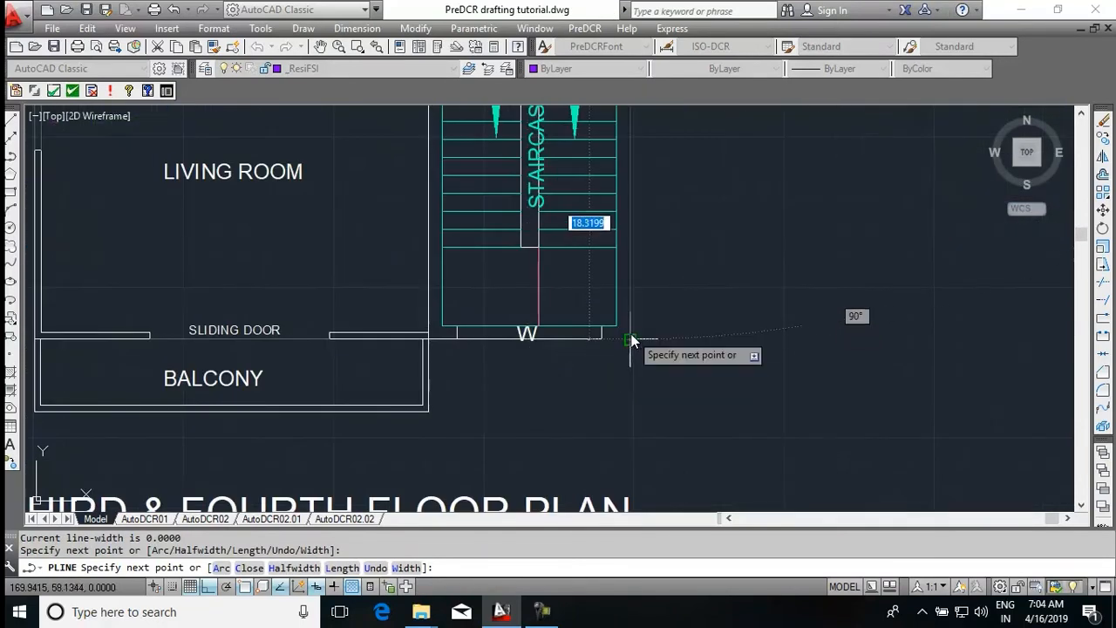
pyautogui.click(629, 338)
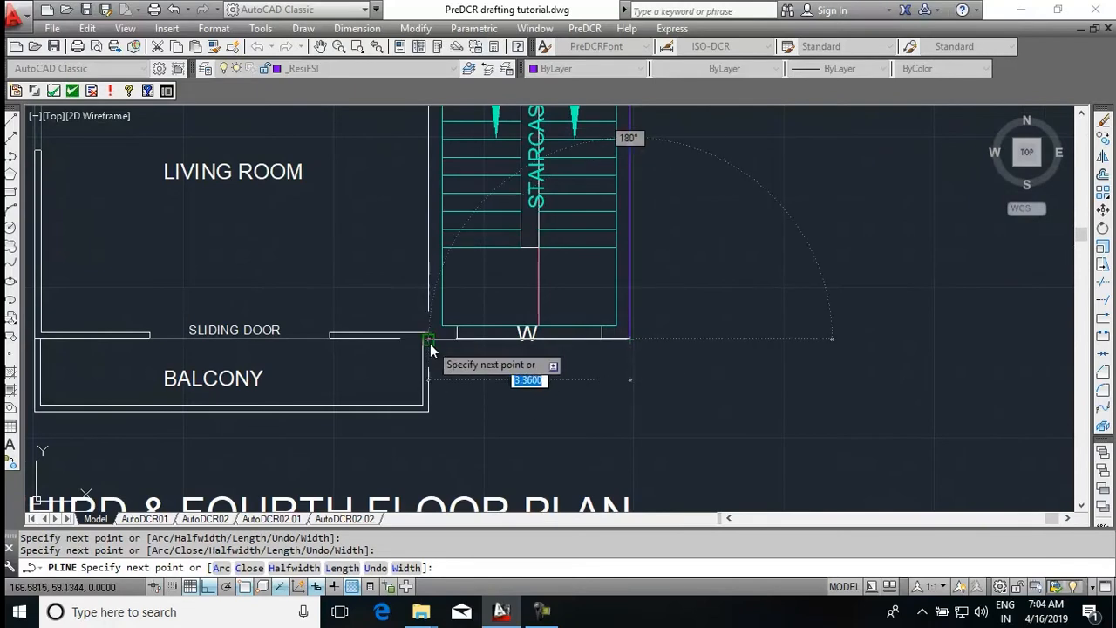
pyautogui.click(429, 337)
pyautogui.click(429, 416)
pyautogui.moveTo(429, 415); pyautogui.dragTo(875, 411, button='middle')
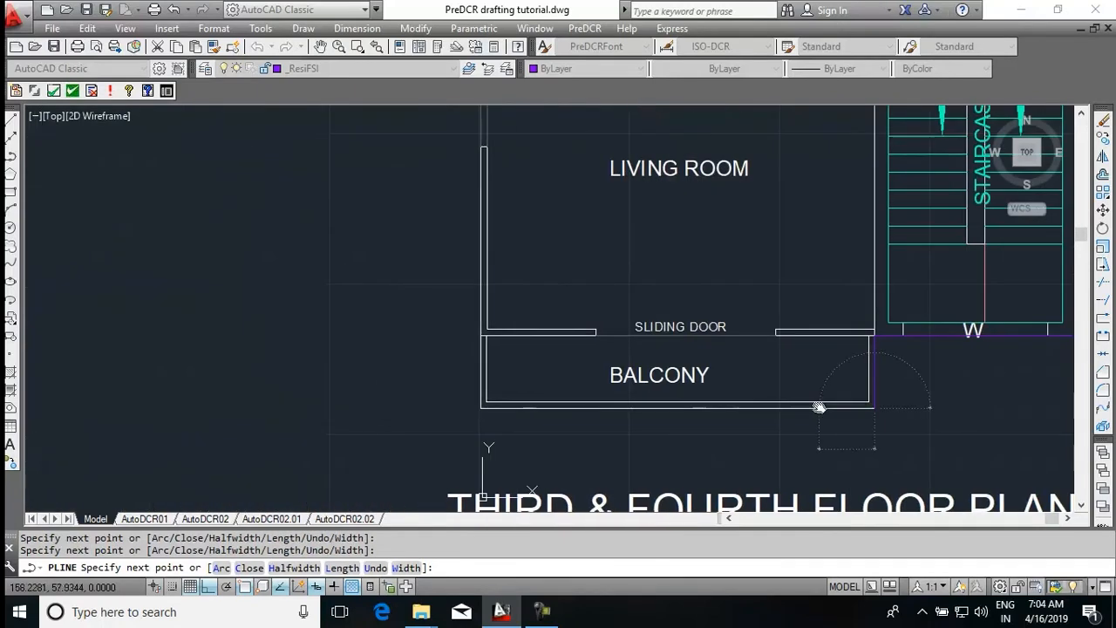
pyautogui.hotkey('ctrl', 'z')
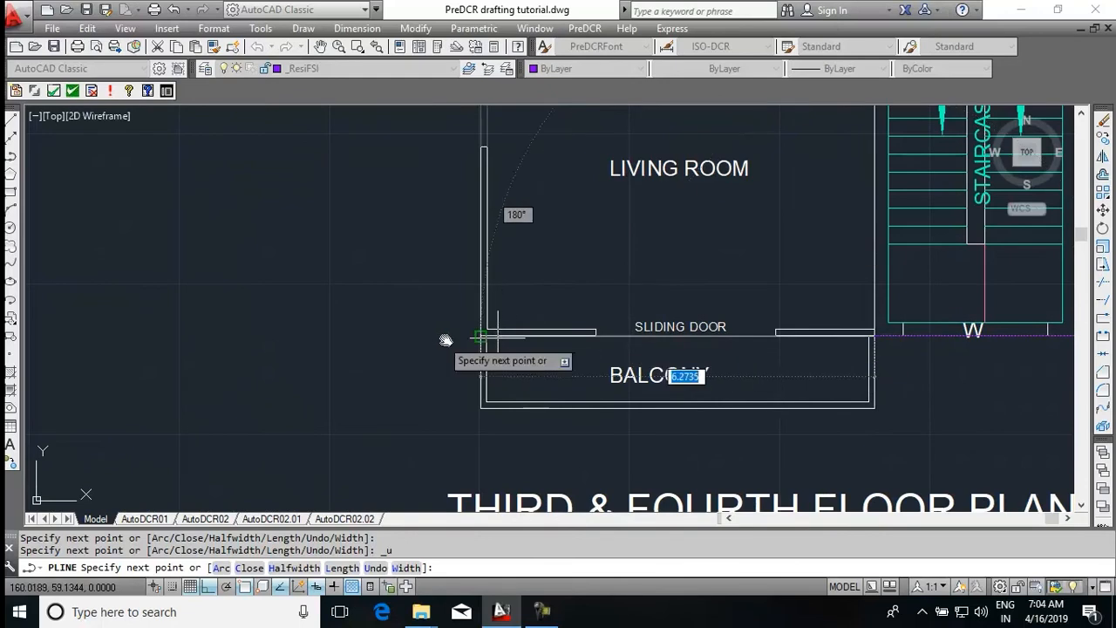
# Run the _ResiFSI polyline along the lower balcony's upper edge and up the left outer wall to the upper balcony corner, and close it
pyautogui.scroll(5, 444, 339)
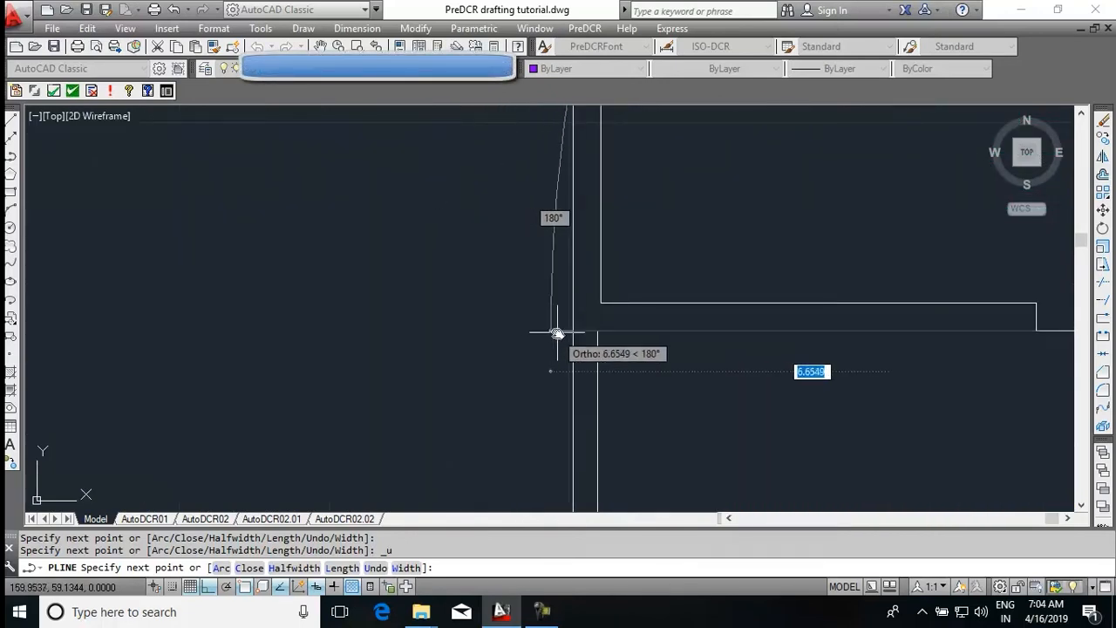
pyautogui.scroll(-6, 552, 335)
pyautogui.scroll(10, 558, 250)
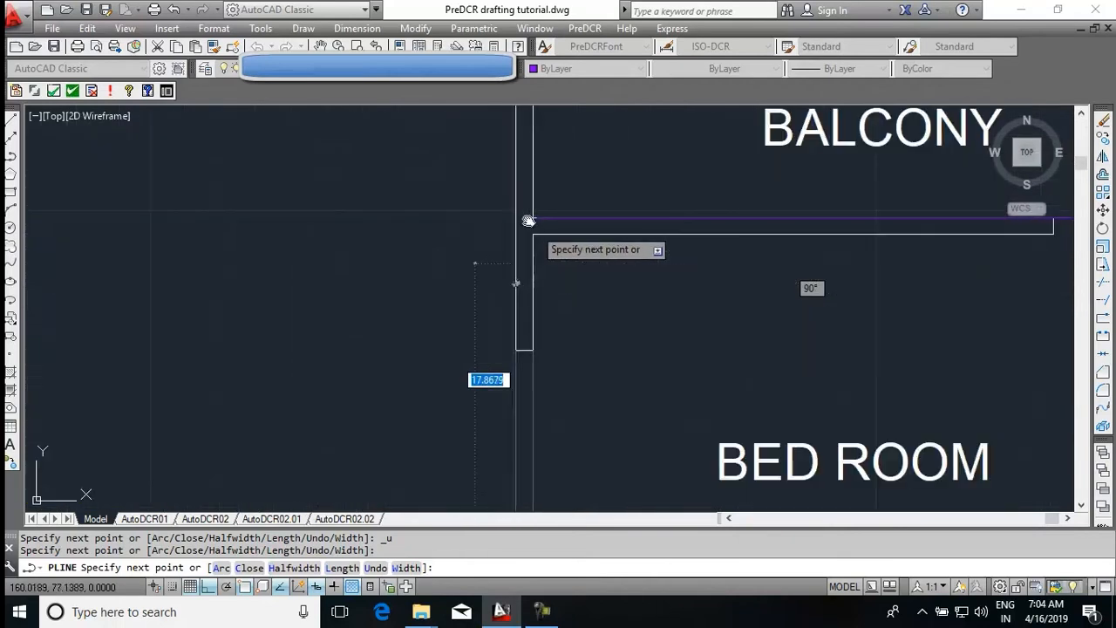
pyautogui.scroll(4, 506, 213)
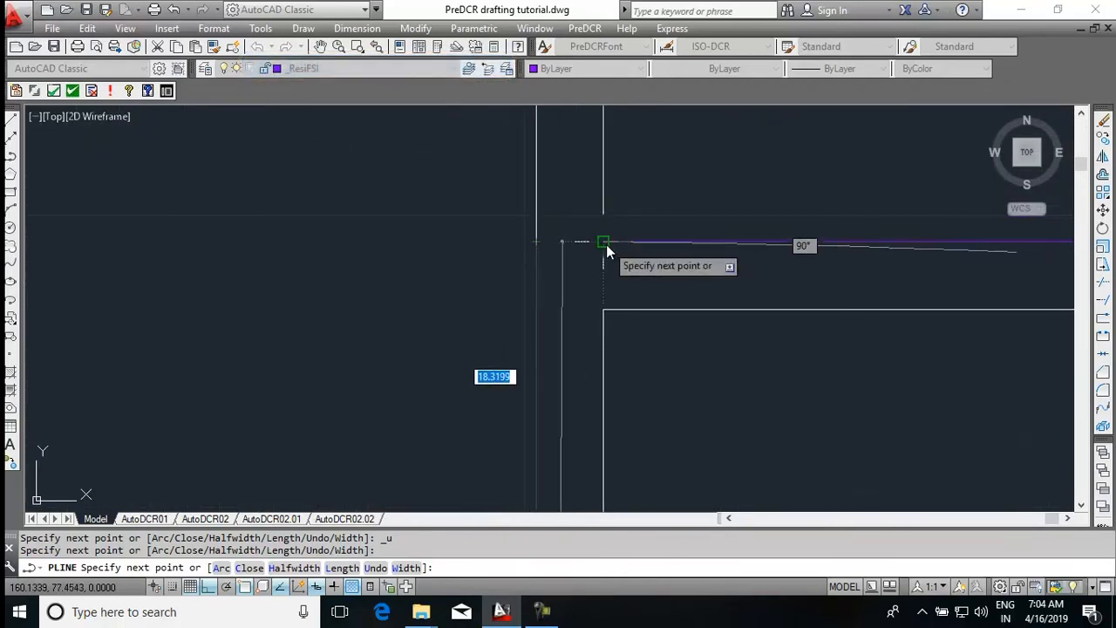
pyautogui.click(582, 244)
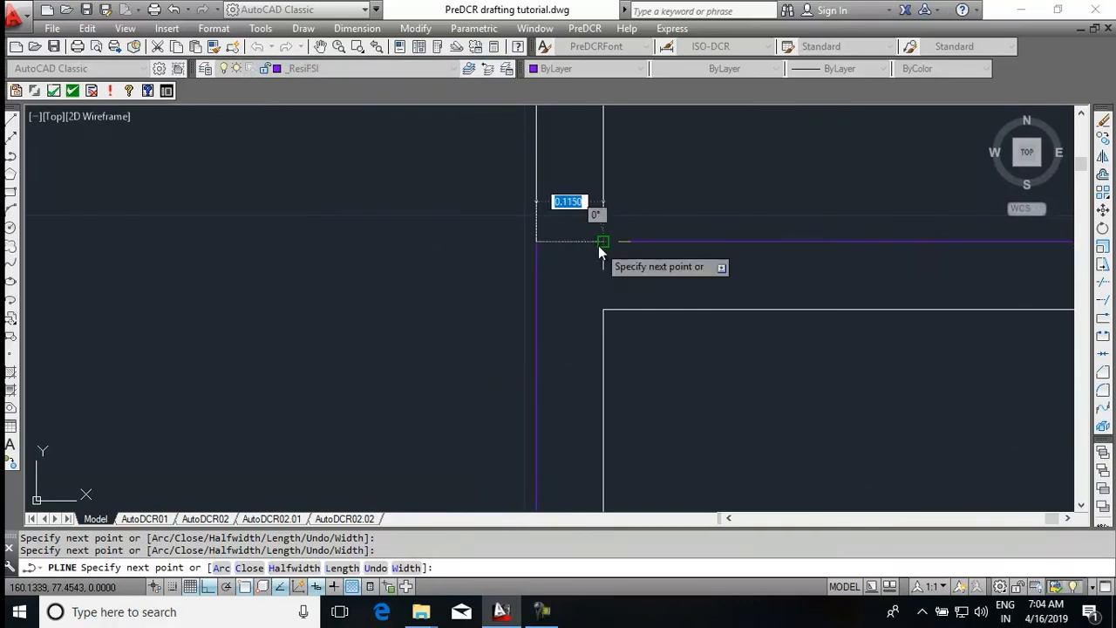
pyautogui.write('C')
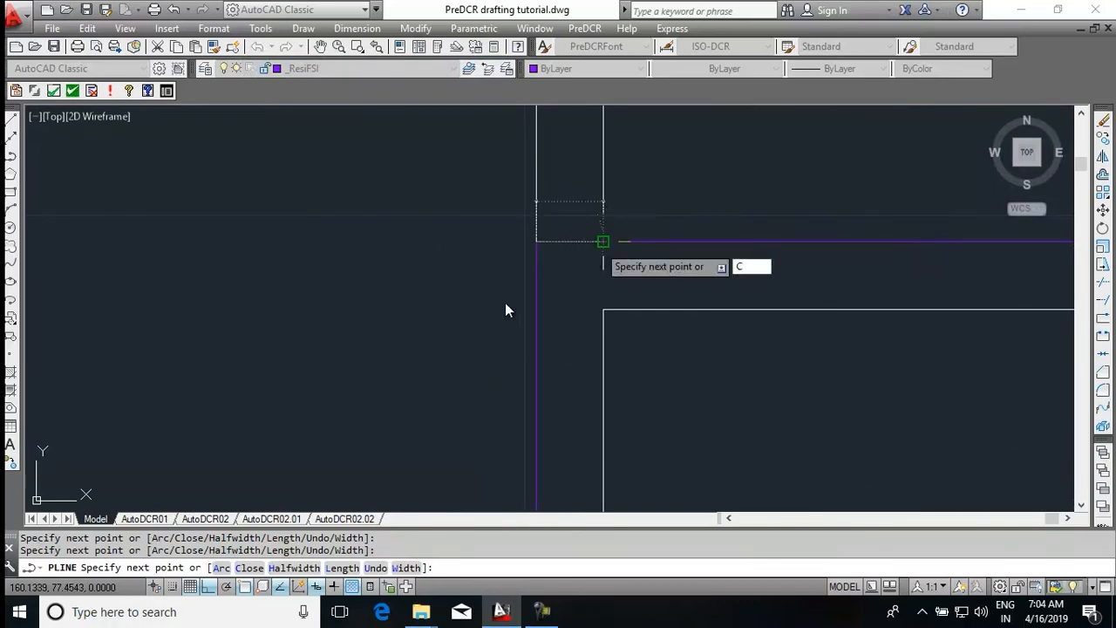
pyautogui.press('Return')
pyautogui.scroll(-6, 518, 250)
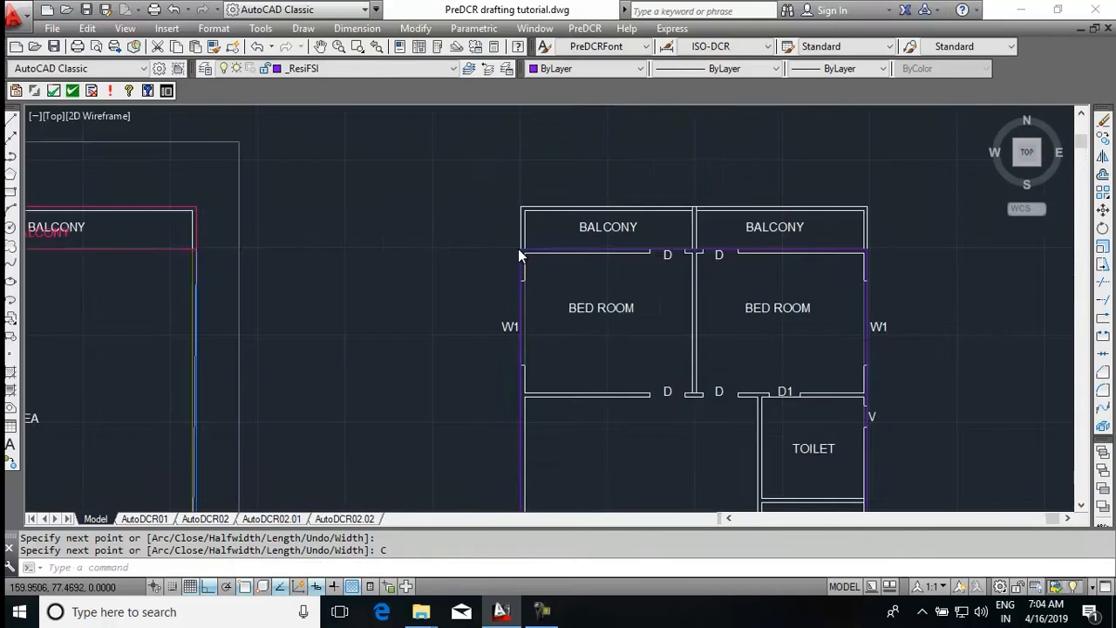
pyautogui.moveTo(654, 391); pyautogui.dragTo(641, 311, button='middle')
# On the _Room layer, draw a rectangle along the inner wall faces of the left bedroom in the third and fourth floor plan
pyautogui.click(436, 68)
pyautogui.scroll(10, 384, 288)
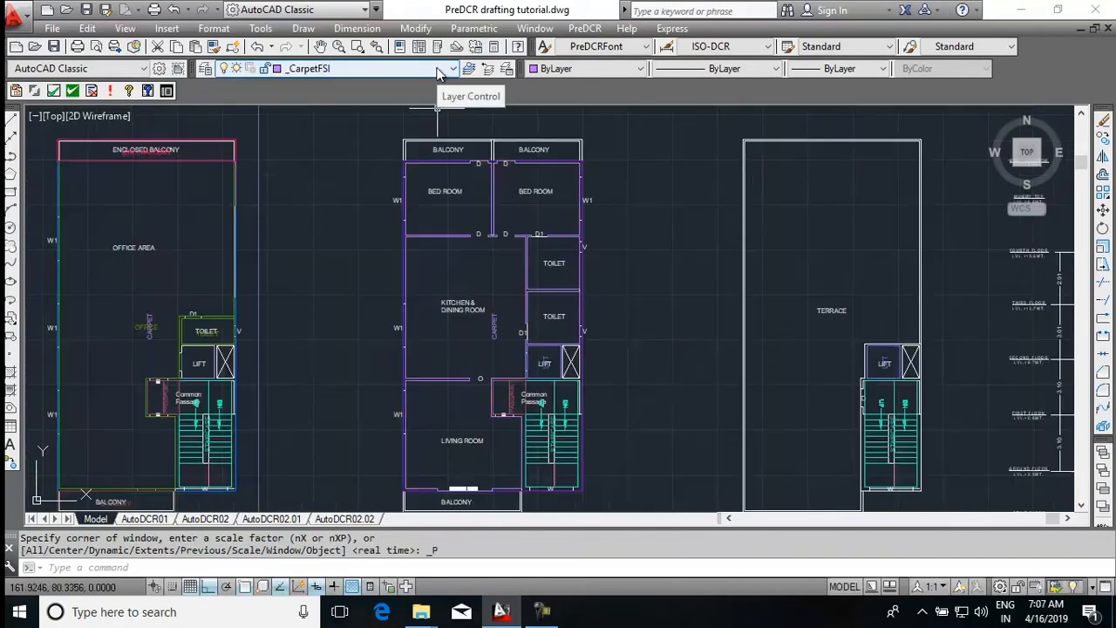
pyautogui.click(439, 72)
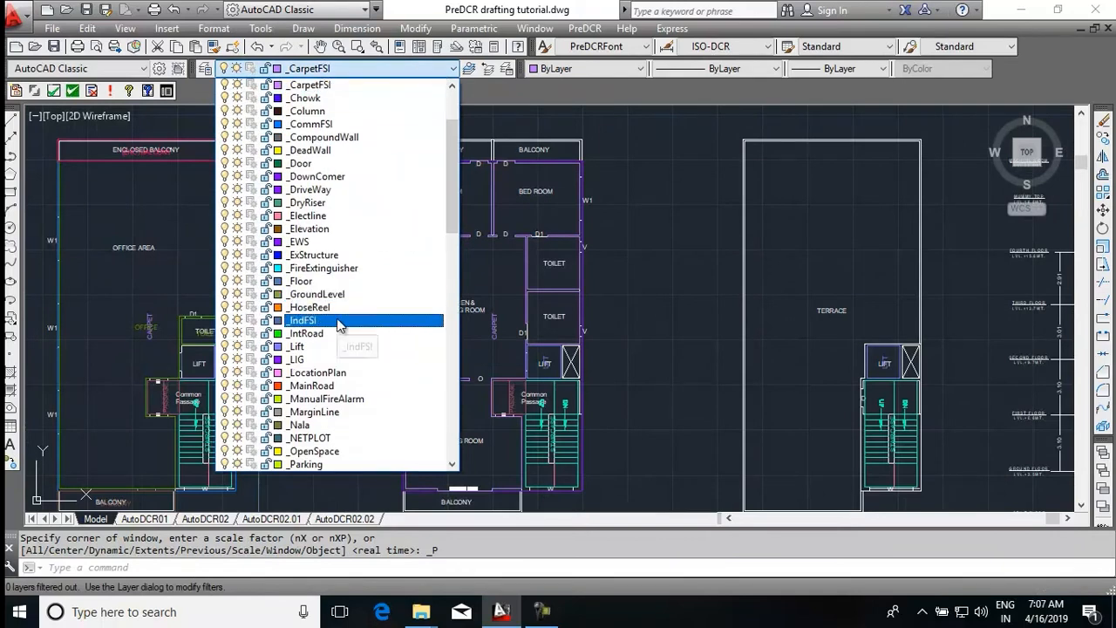
pyautogui.scroll(-2, 341, 323)
pyautogui.scroll(-3, 339, 324)
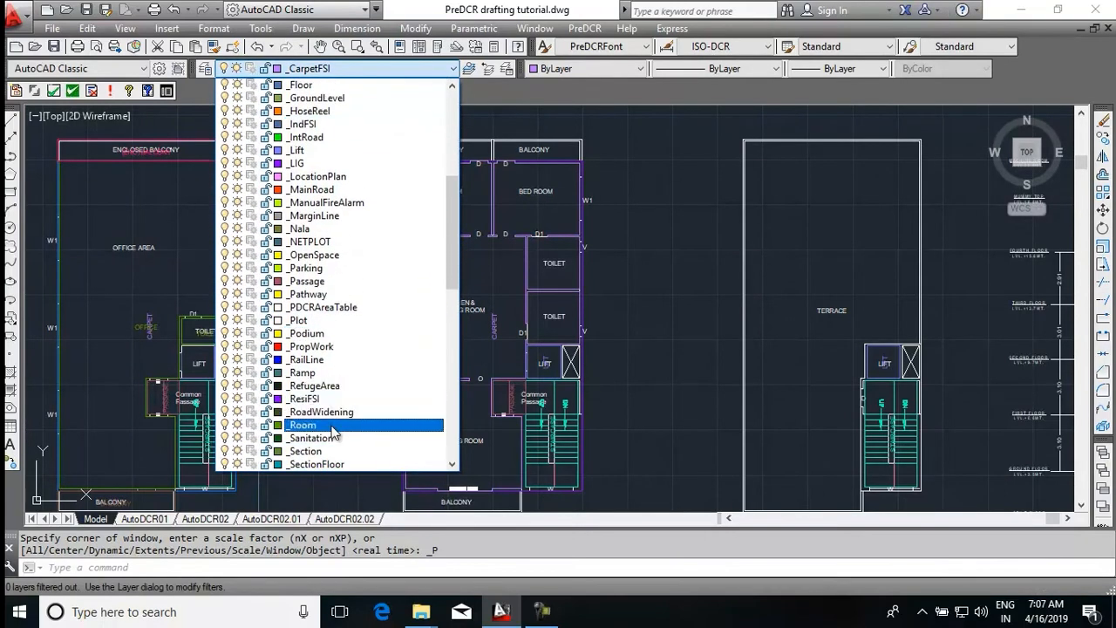
pyautogui.click(319, 427)
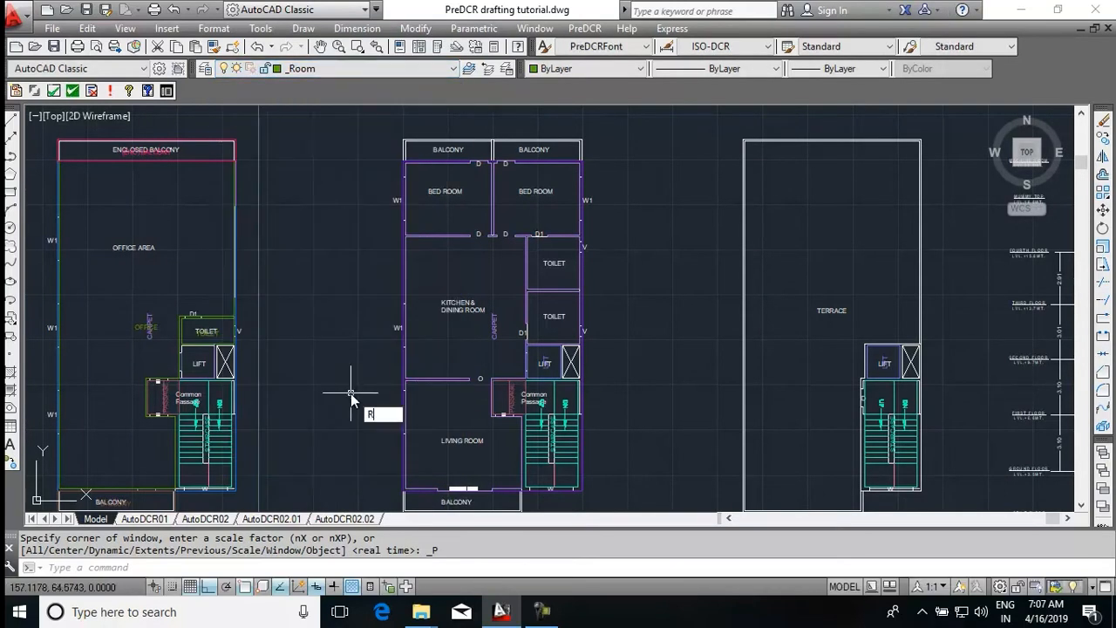
pyautogui.press('Return')
pyautogui.scroll(6, 403, 236)
pyautogui.scroll(2, 409, 241)
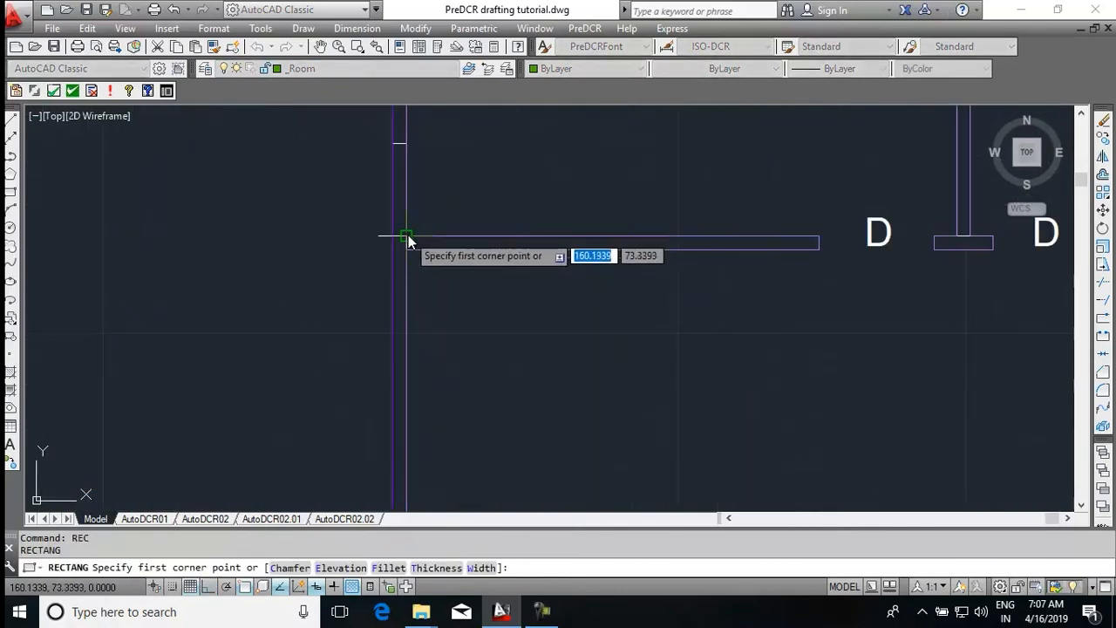
pyautogui.scroll(-4, 487, 243)
pyautogui.click(455, 243)
pyautogui.moveTo(534, 239); pyautogui.dragTo(427, 453, button='middle')
pyautogui.scroll(8, 542, 266)
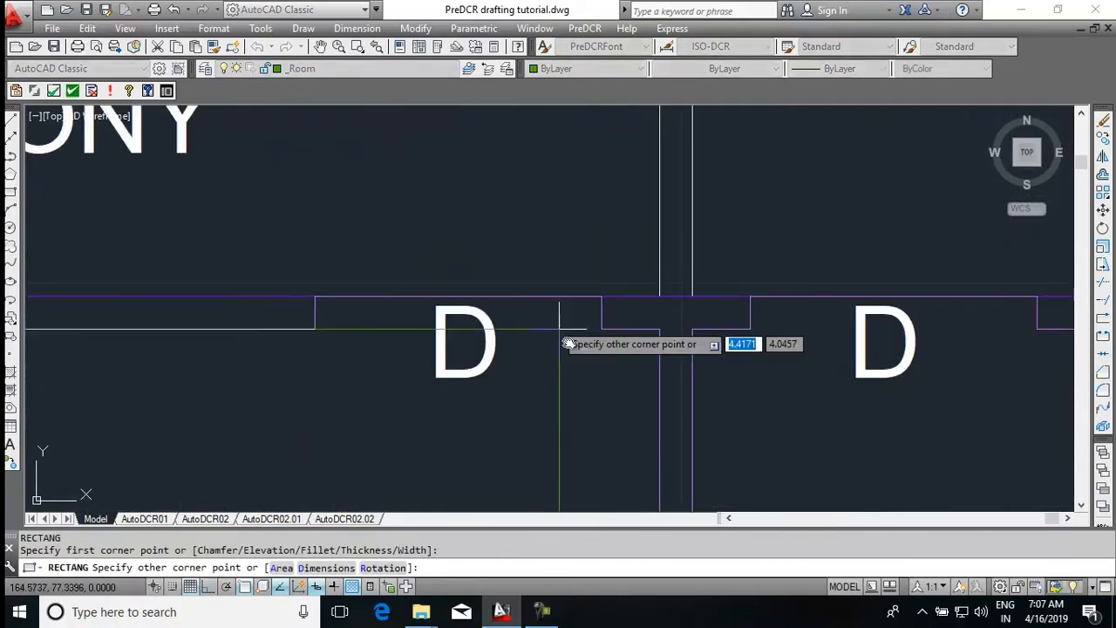
pyautogui.click(660, 328)
# Draw another _Room rectangle along the inner wall faces of the kitchen and dining room
pyautogui.scroll(-6, 523, 270)
pyautogui.scroll(5, 349, 281)
pyautogui.press('Return')
pyautogui.click(340, 252)
pyautogui.scroll(-5, 375, 231)
pyautogui.scroll(5, 585, 471)
pyautogui.click(584, 299)
pyautogui.scroll(-3, 583, 299)
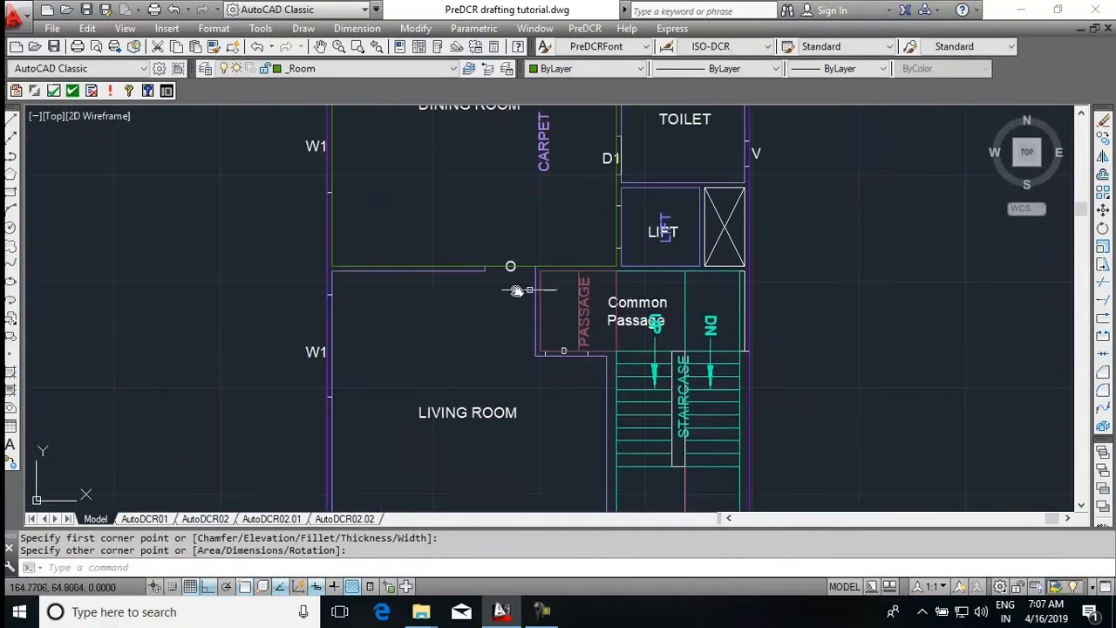
pyautogui.press('Return')
pyautogui.scroll(-5, 466, 287)
pyautogui.scroll(6, 428, 332)
pyautogui.press('Escape')
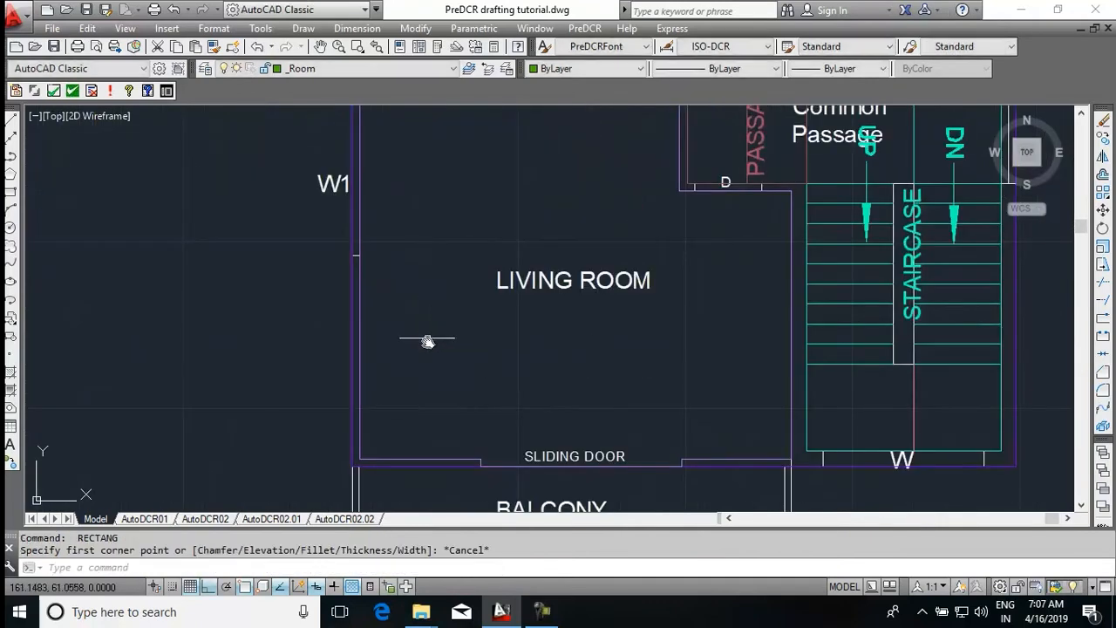
# Start a _Room polyline at the living room's lower-left inner corner and run it up the left wall to the upper-left corner
pyautogui.write('PL')
pyautogui.press('Return')
pyautogui.click(364, 459)
pyautogui.moveTo(405, 189); pyautogui.dragTo(382, 429, button='middle')
pyautogui.scroll(6, 341, 288)
pyautogui.click(318, 324)
# Continue the living room polyline along the upper wall to the common passage wall, undoing and re-placing its last point at the corner
pyautogui.moveTo(760, 367); pyautogui.dragTo(54, 314, button='middle')
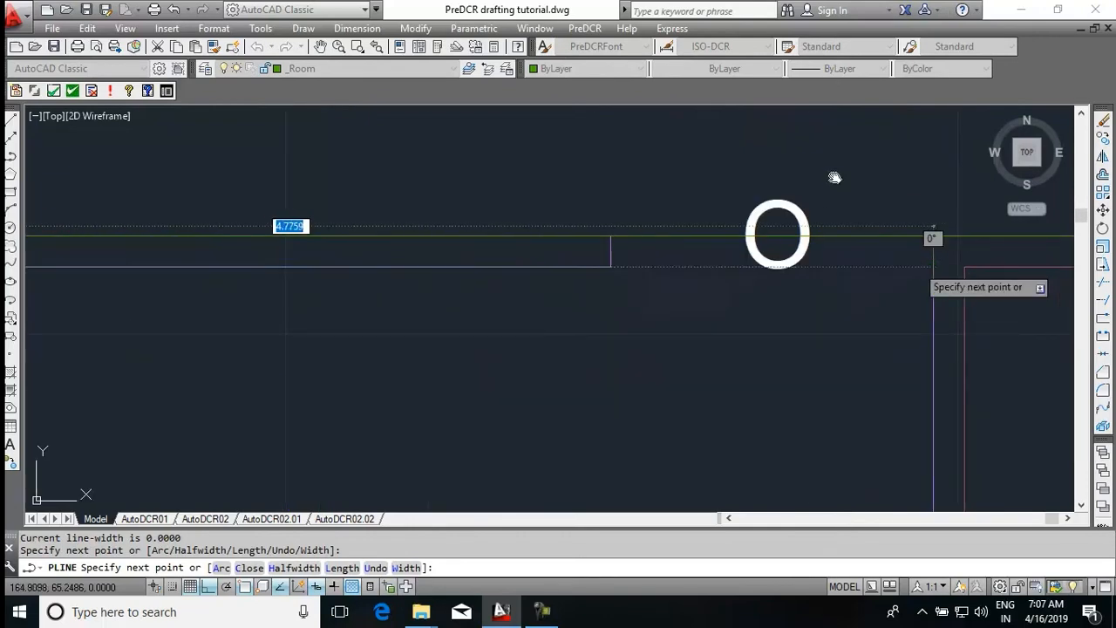
pyautogui.scroll(-4, 832, 180)
pyautogui.click(863, 410)
pyautogui.scroll(3, 860, 443)
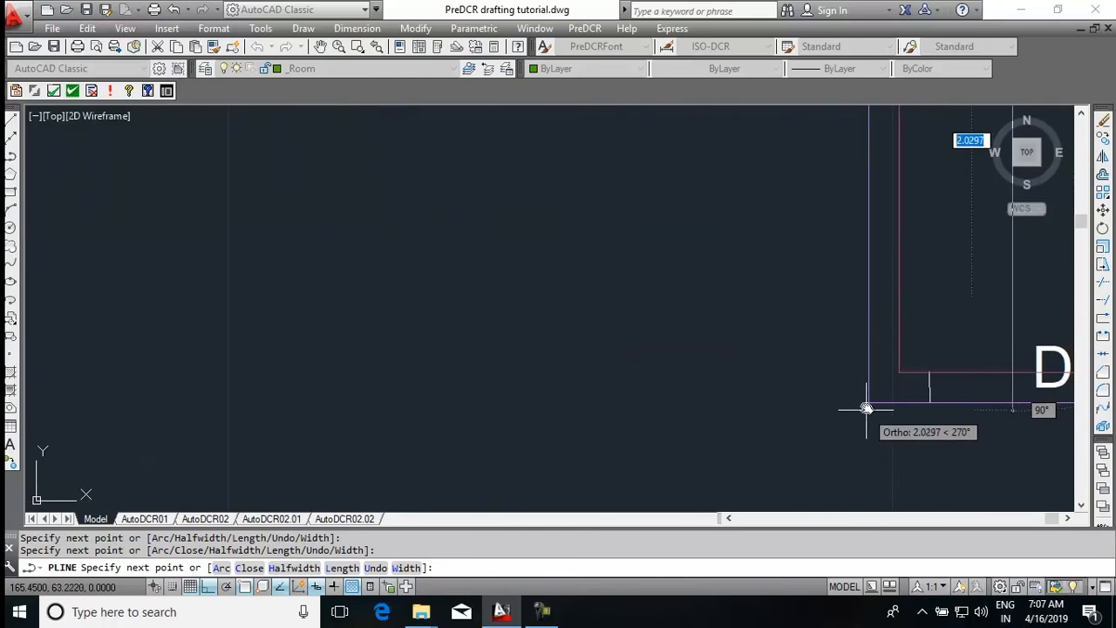
pyautogui.scroll(-4, 518, 318)
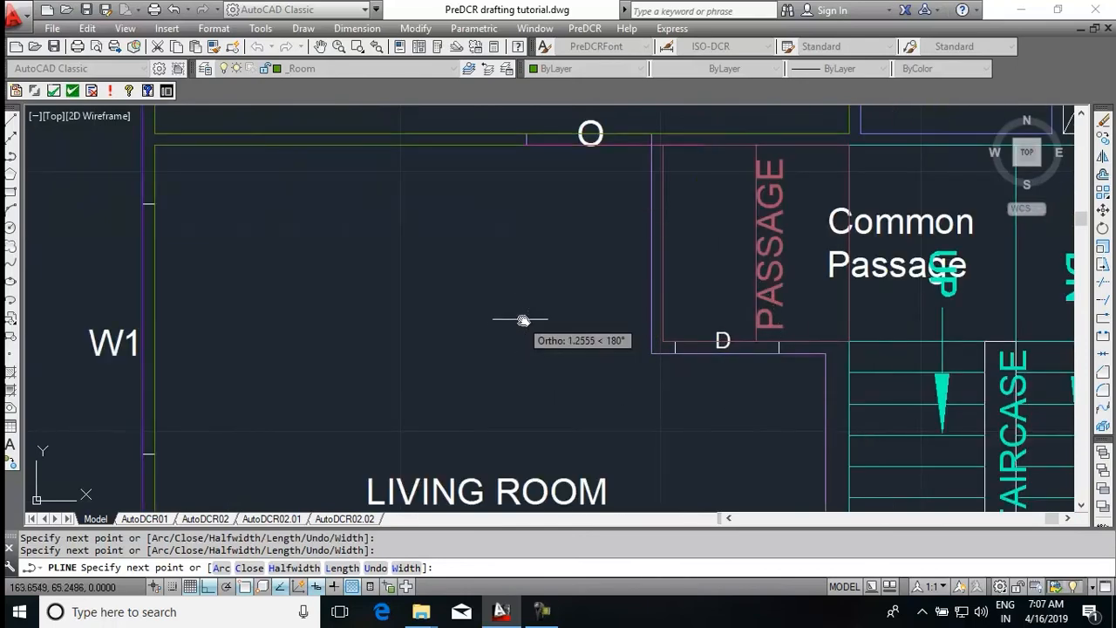
pyautogui.hotkey('ctrl', 'z')
pyautogui.click(651, 151)
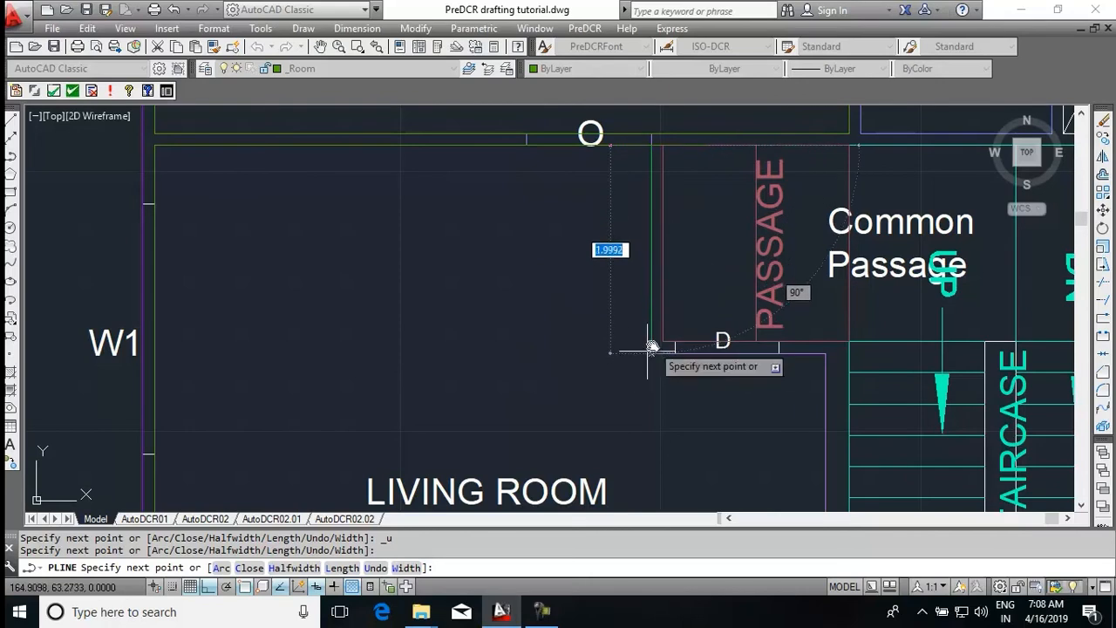
# Finish the living room polyline on the _Room layer along its remaining inner wall corners down to the balcony wall, and close it
pyautogui.scroll(-2, 774, 325)
pyautogui.moveTo(774, 324); pyautogui.dragTo(777, 137, button='middle')
pyautogui.scroll(3, 803, 331)
pyautogui.click(803, 348)
pyautogui.moveTo(428, 310); pyautogui.dragTo(1078, 342, button='middle')
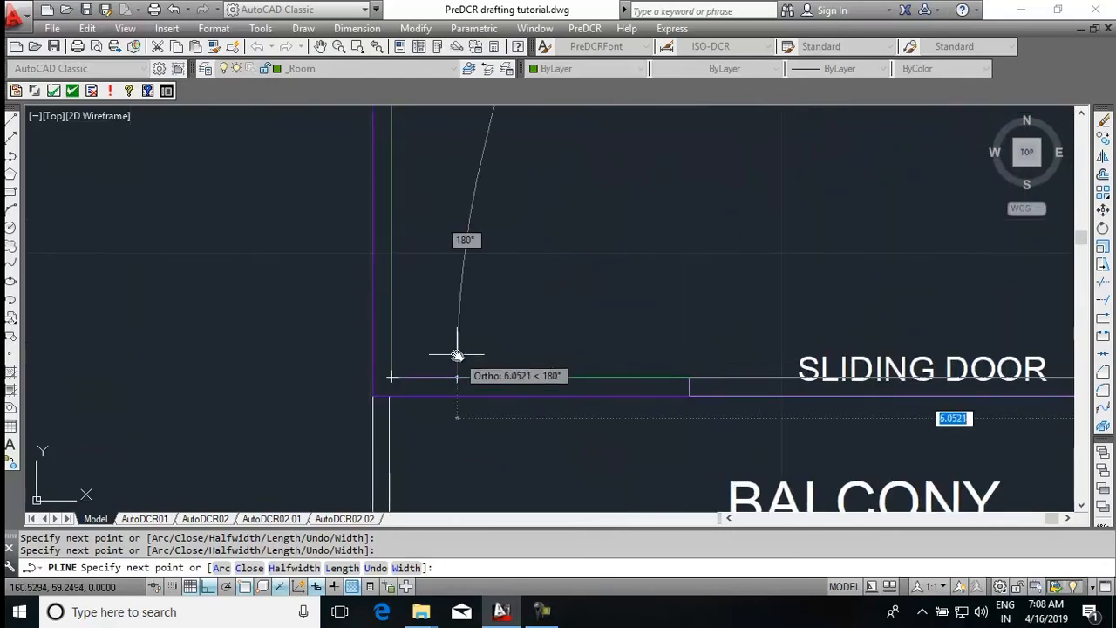
pyautogui.scroll(-5, 506, 377)
pyautogui.scroll(6, 649, 227)
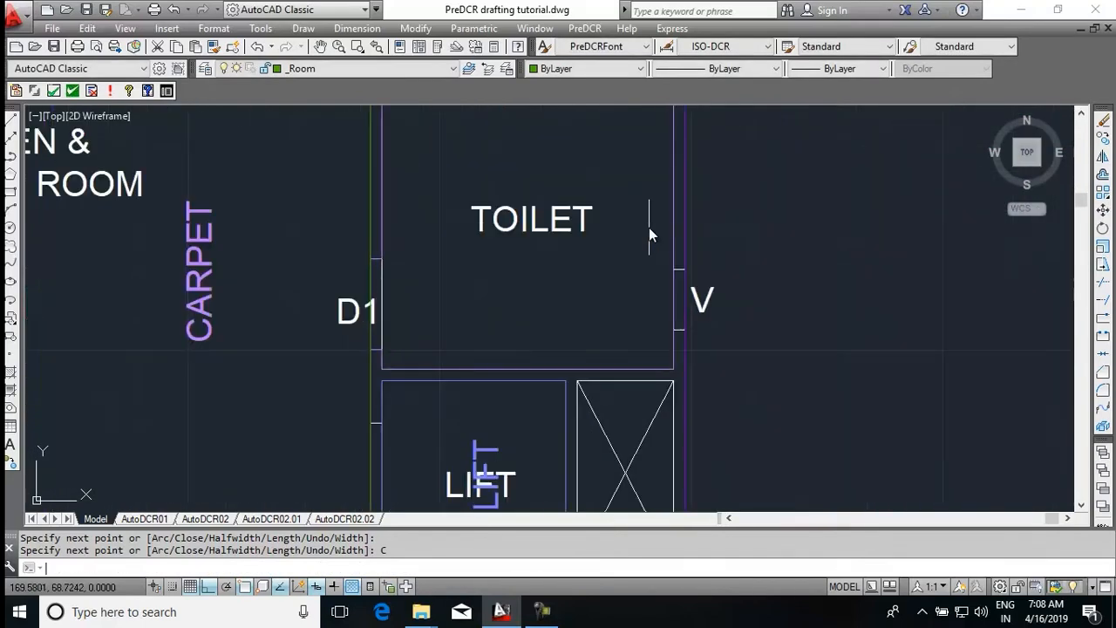
pyautogui.write('c')
pyautogui.press('Return')
pyautogui.press('Escape')
# Draw a rectangle along the inner wall faces of the toilet above the lift, from its lower-left to upper-right corner
pyautogui.write('rec')
pyautogui.press('Return')
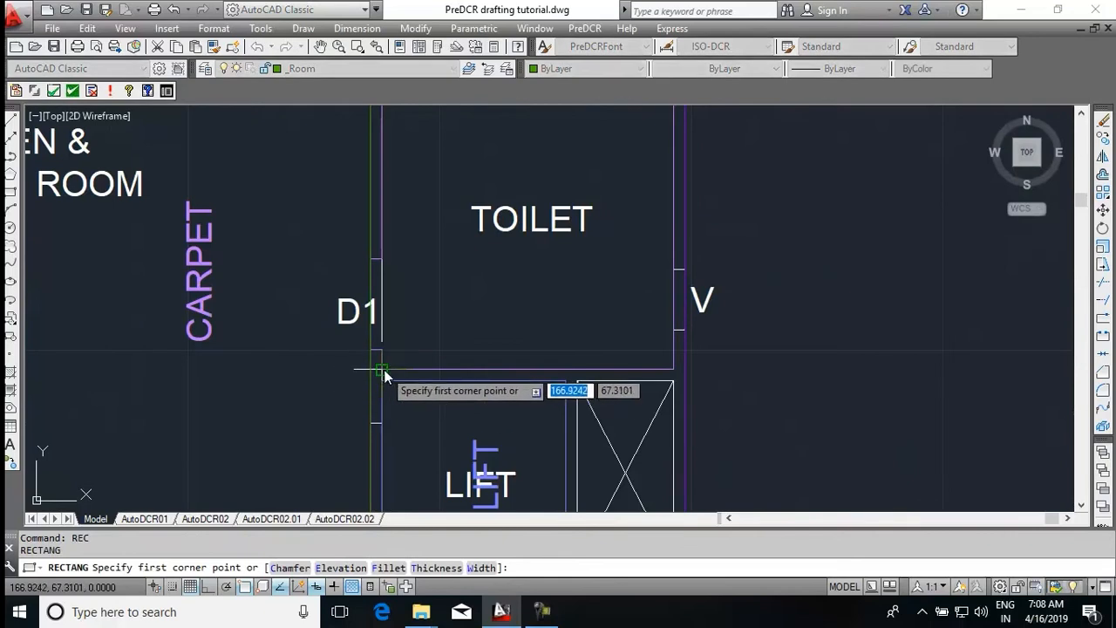
pyautogui.click(382, 369)
pyautogui.moveTo(624, 111); pyautogui.dragTo(558, 292, button='middle')
pyautogui.click(607, 251)
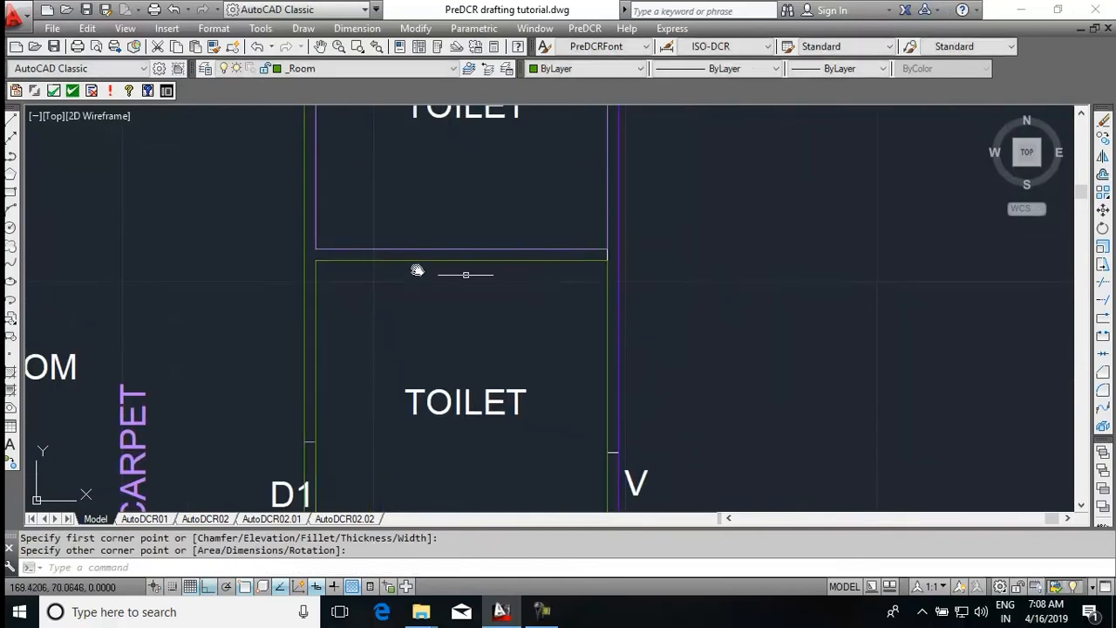
# Draw a rectangle along the inner wall faces of the upper toilet, from its lower-left to upper-right corner
pyautogui.press('Return')
pyautogui.click(312, 250)
pyautogui.moveTo(505, 515); pyautogui.dragTo(483, 448, button='middle')
pyautogui.moveTo(588, 192); pyautogui.dragTo(588, 252, button='middle')
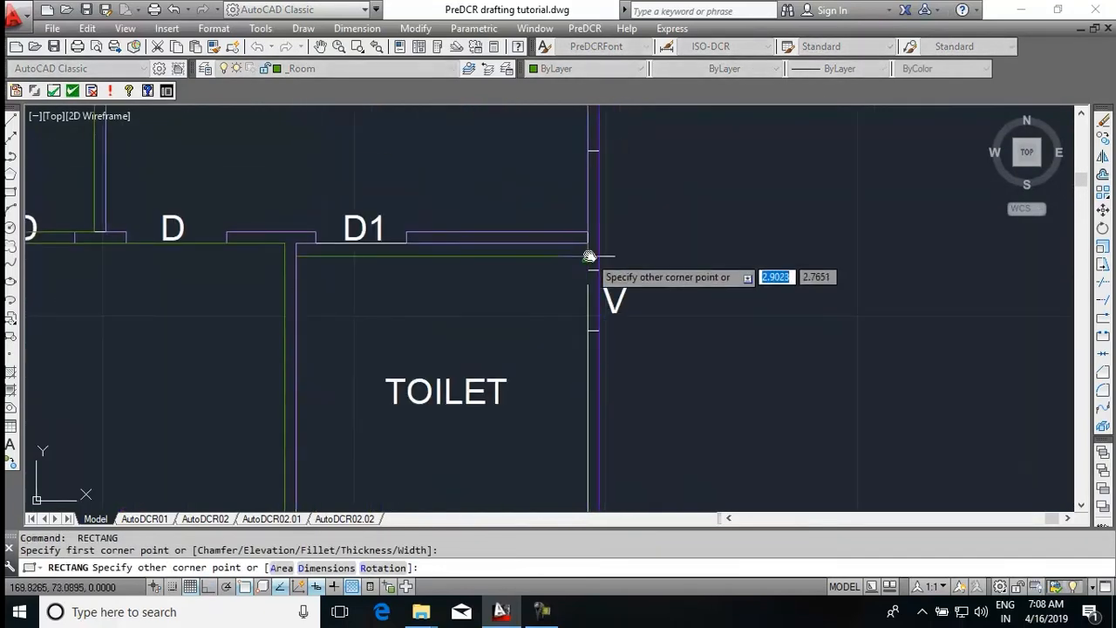
pyautogui.click(589, 250)
# Draw a rectangle around the inside of the right-hand bedroom, from its lower-right to upper-left corner, and end the command
pyautogui.press('Return')
pyautogui.click(589, 235)
pyautogui.moveTo(429, 174); pyautogui.dragTo(789, 465, button='middle')
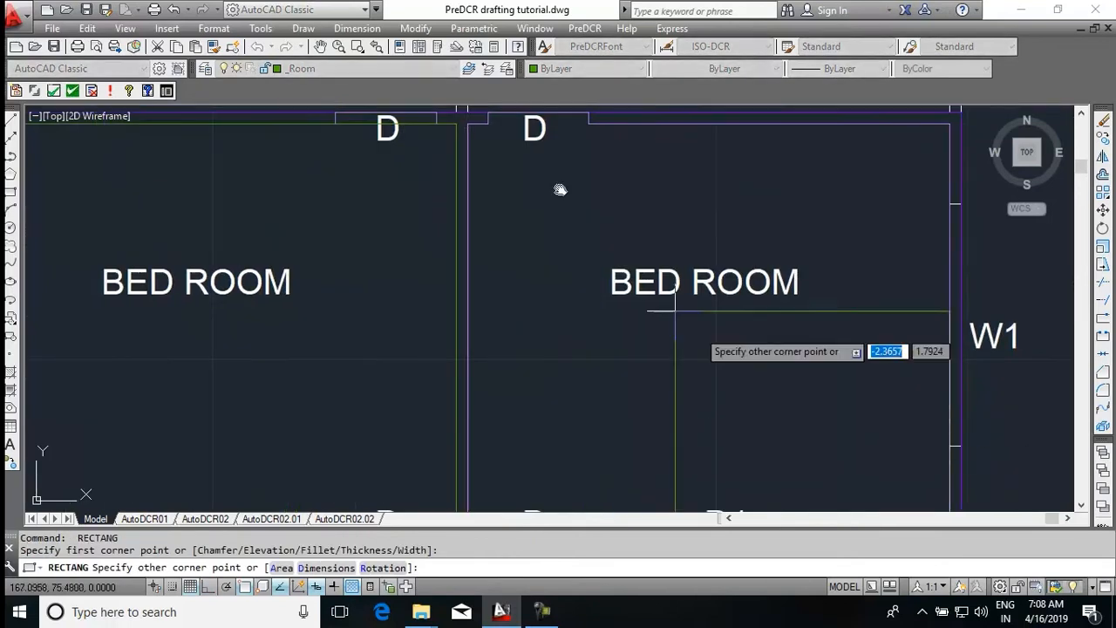
pyautogui.click(471, 125)
pyautogui.scroll(-6, 590, 169)
pyautogui.moveTo(629, 323); pyautogui.dragTo(558, 321, button='middle')
pyautogui.press('Escape')
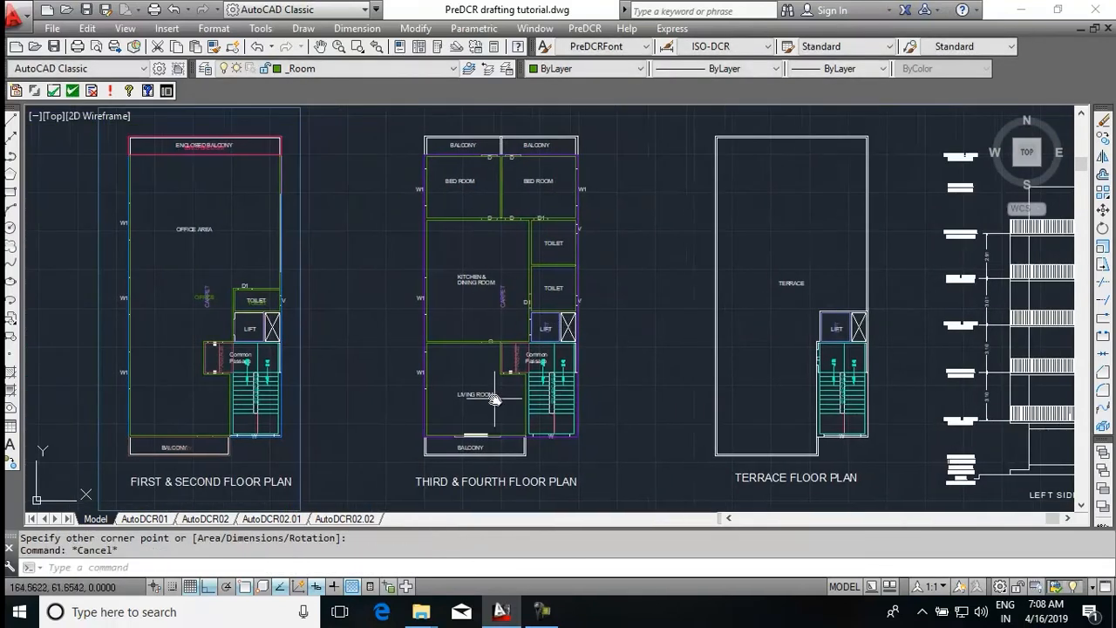
# Assign the PreDCR room name Living to the living room polyline in the third and fourth floor plan
pyautogui.click(584, 29)
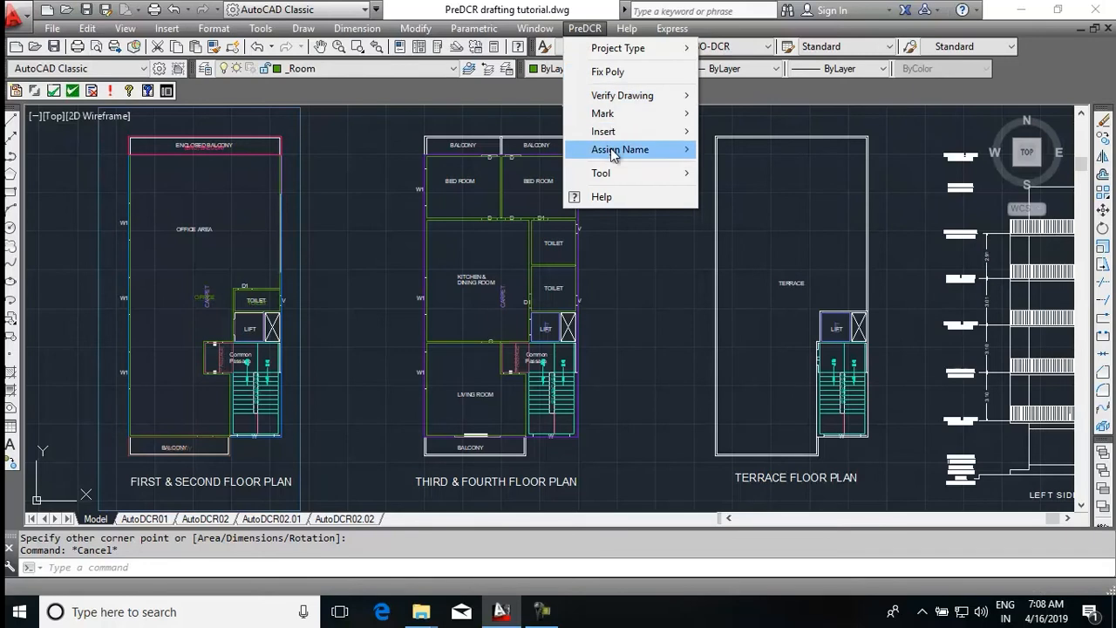
pyautogui.moveTo(614, 154)
pyautogui.click(735, 185)
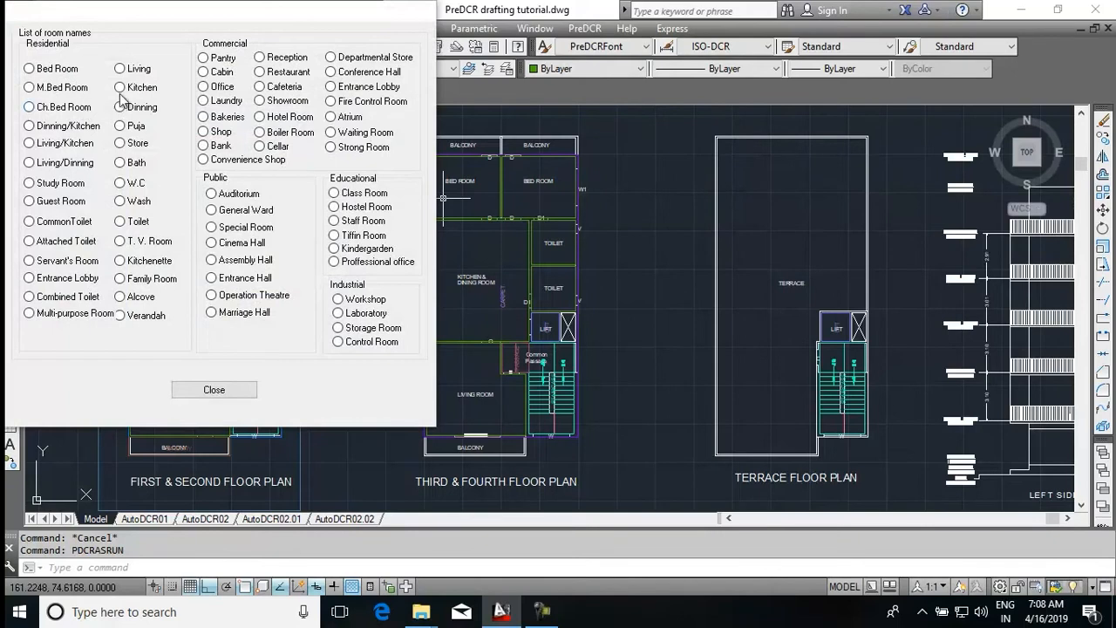
pyautogui.click(143, 75)
pyautogui.scroll(5, 505, 399)
pyautogui.click(471, 282)
pyautogui.press('Return')
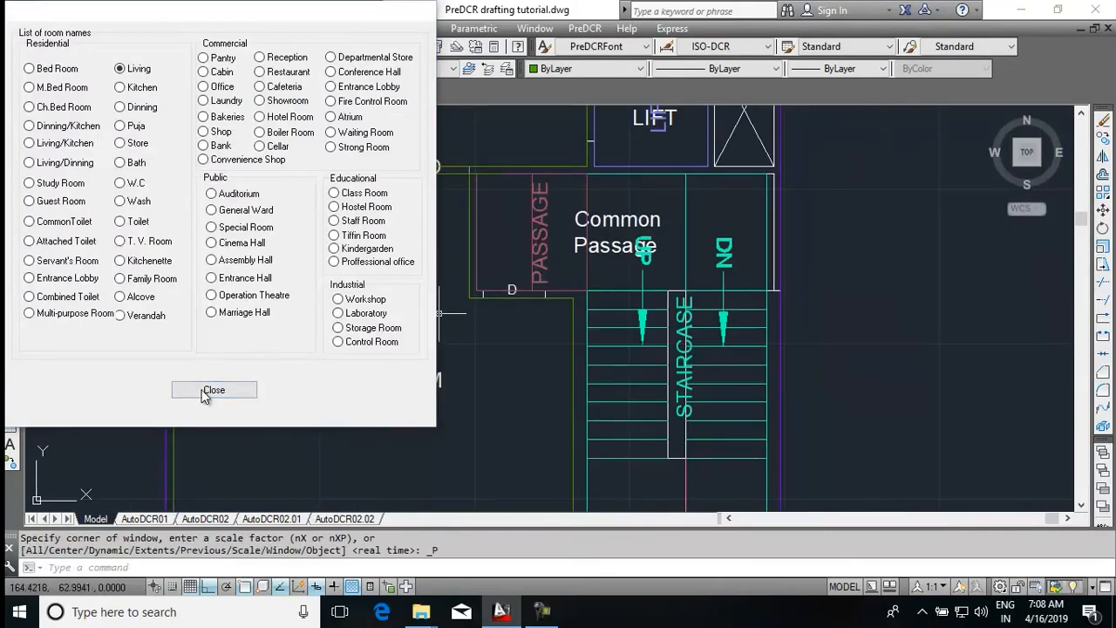
pyautogui.click(213, 390)
# Assign the PreDCR room name Toilet to both toilet polylines in the third and fourth floor plan
pyautogui.click(584, 28)
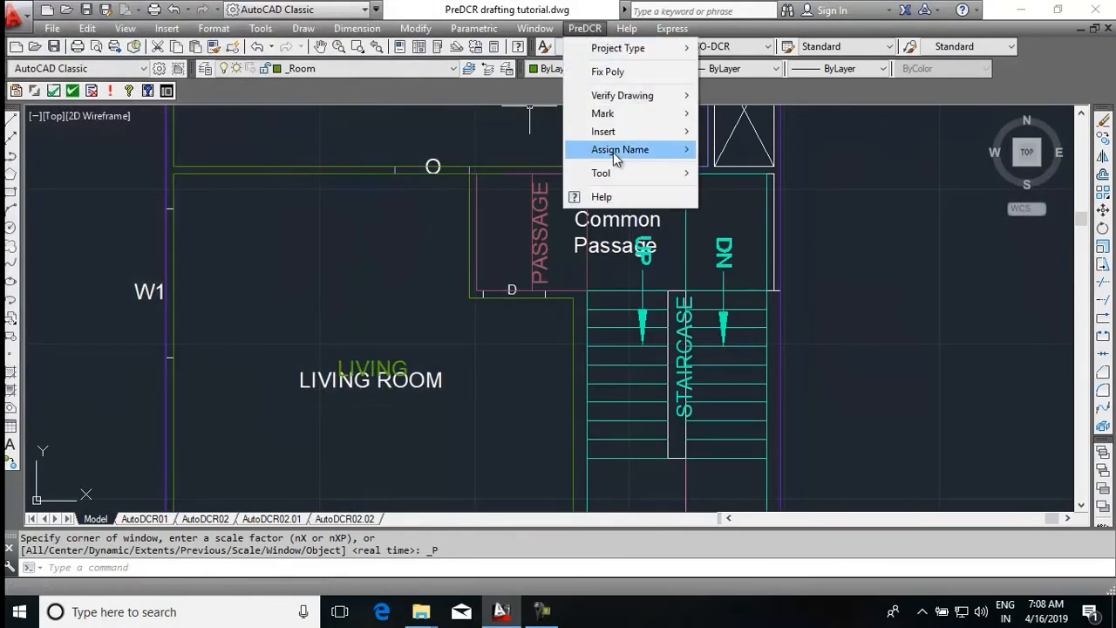
pyautogui.moveTo(670, 165)
pyautogui.click(735, 186)
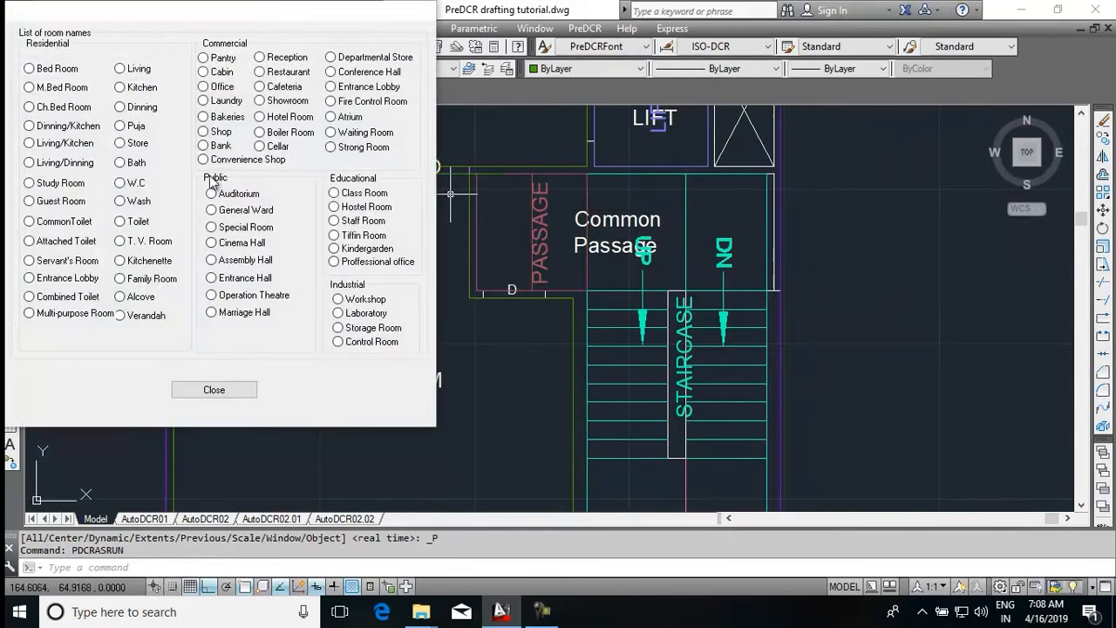
pyautogui.click(135, 227)
pyautogui.moveTo(585, 231); pyautogui.dragTo(411, 377, button='middle')
pyautogui.scroll(-2, 427, 295)
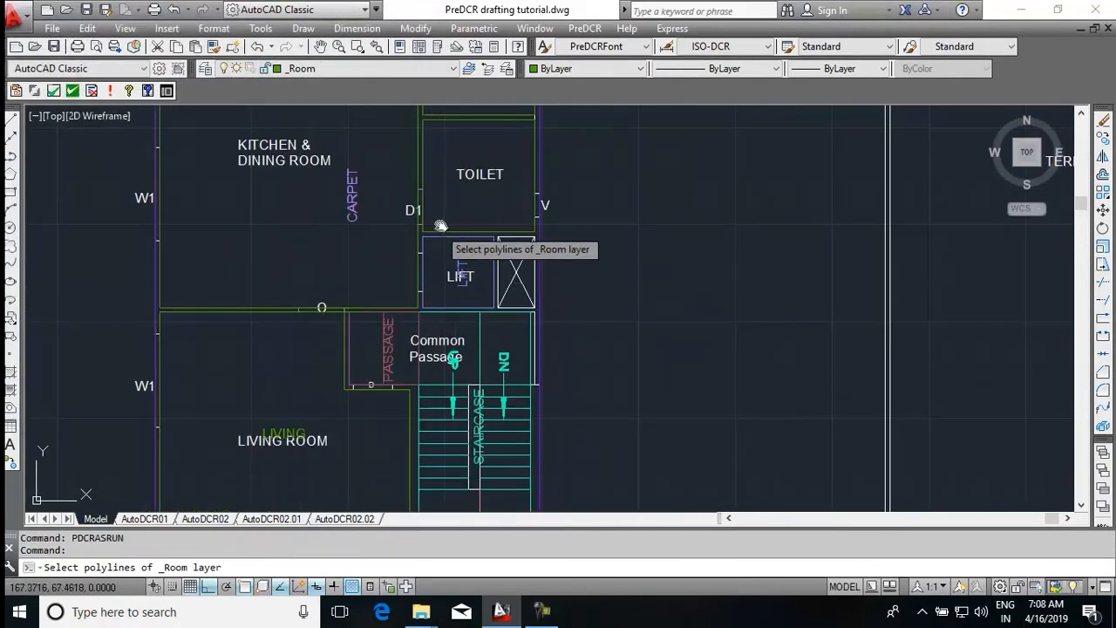
pyautogui.moveTo(443, 235); pyautogui.dragTo(415, 414, button='middle')
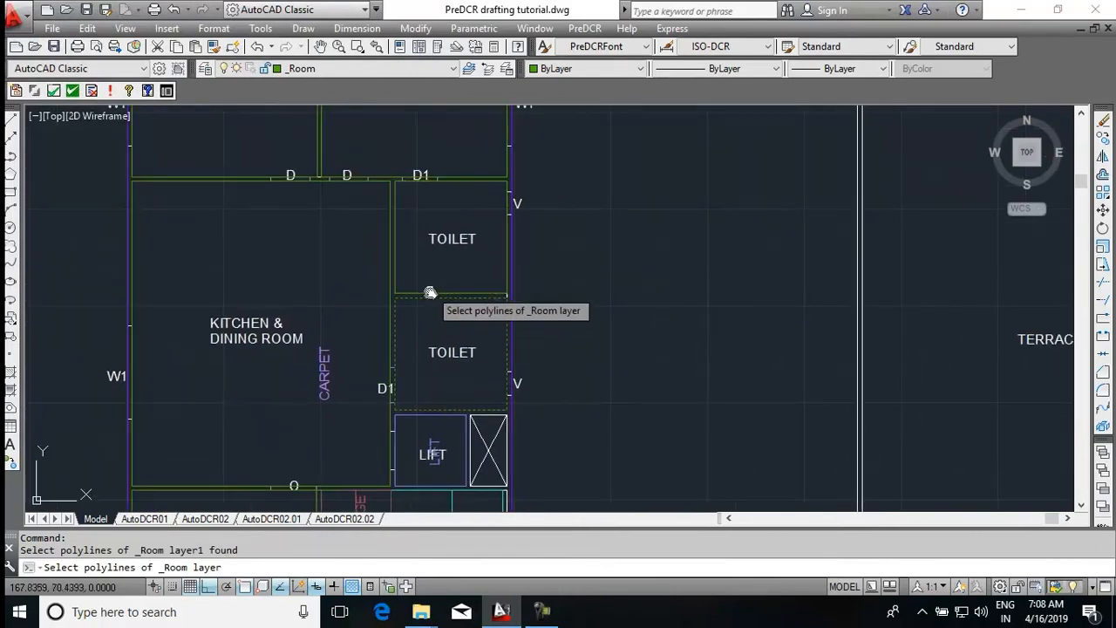
pyautogui.press('Return')
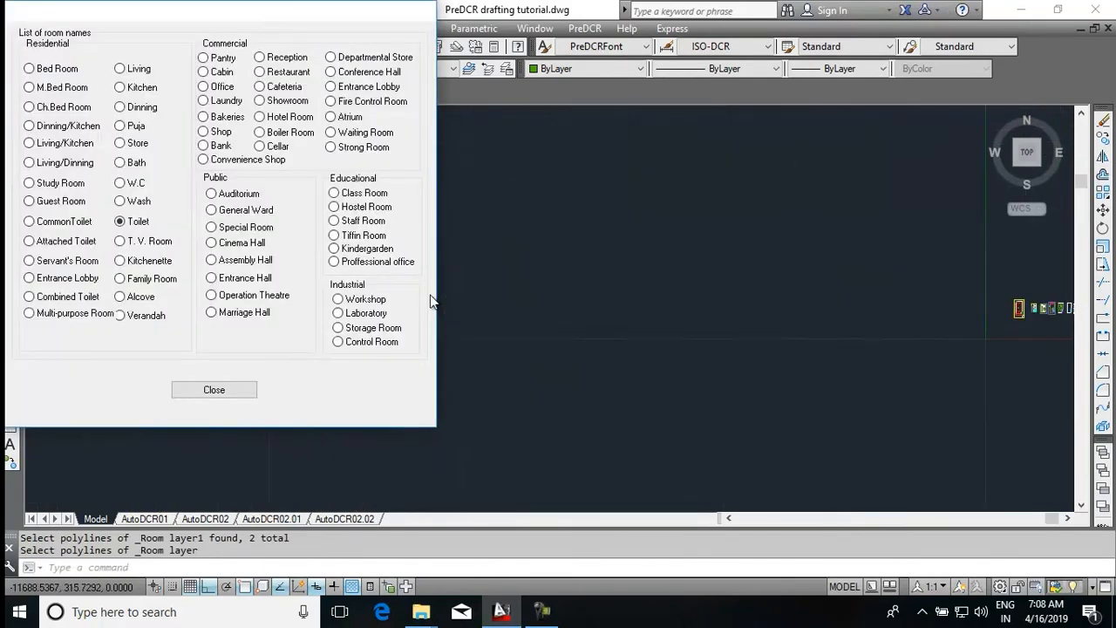
pyautogui.click(251, 389)
# Assign the PreDCR room name Bed Room to both bedroom polylines in the third and fourth floor plan
pyautogui.click(585, 27)
pyautogui.moveTo(620, 150)
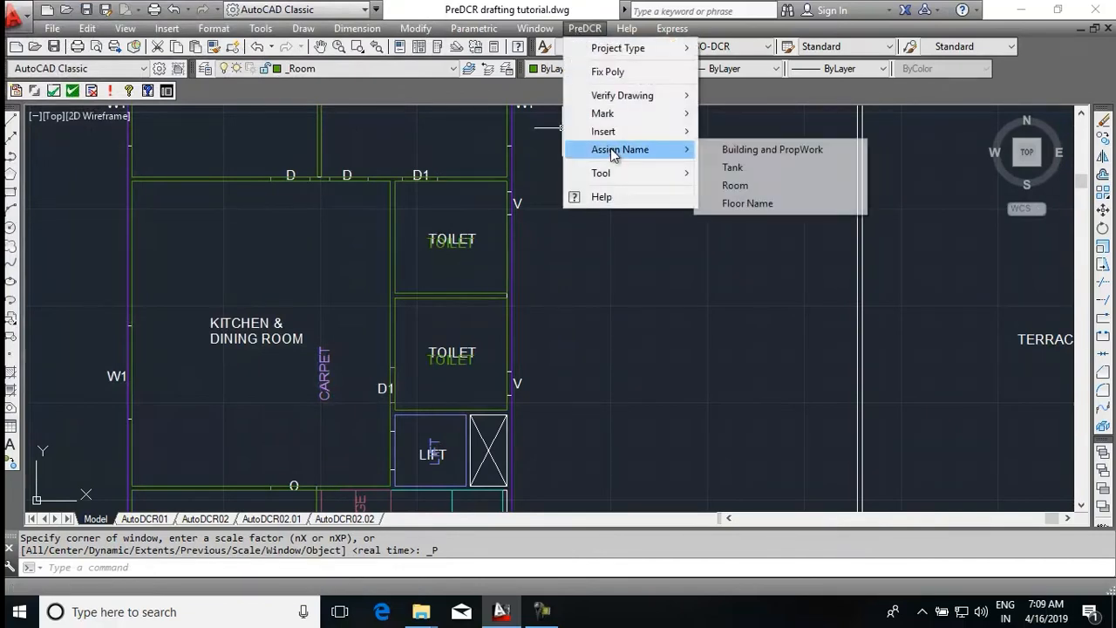
pyautogui.click(734, 185)
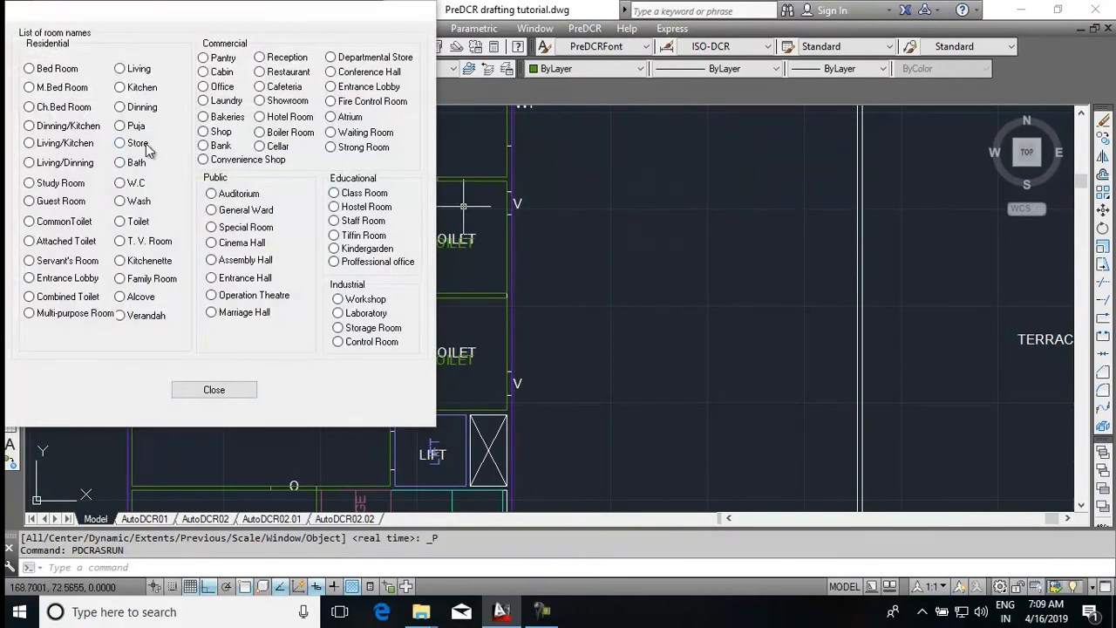
pyautogui.click(64, 72)
pyautogui.moveTo(266, 182); pyautogui.dragTo(273, 425, button='middle')
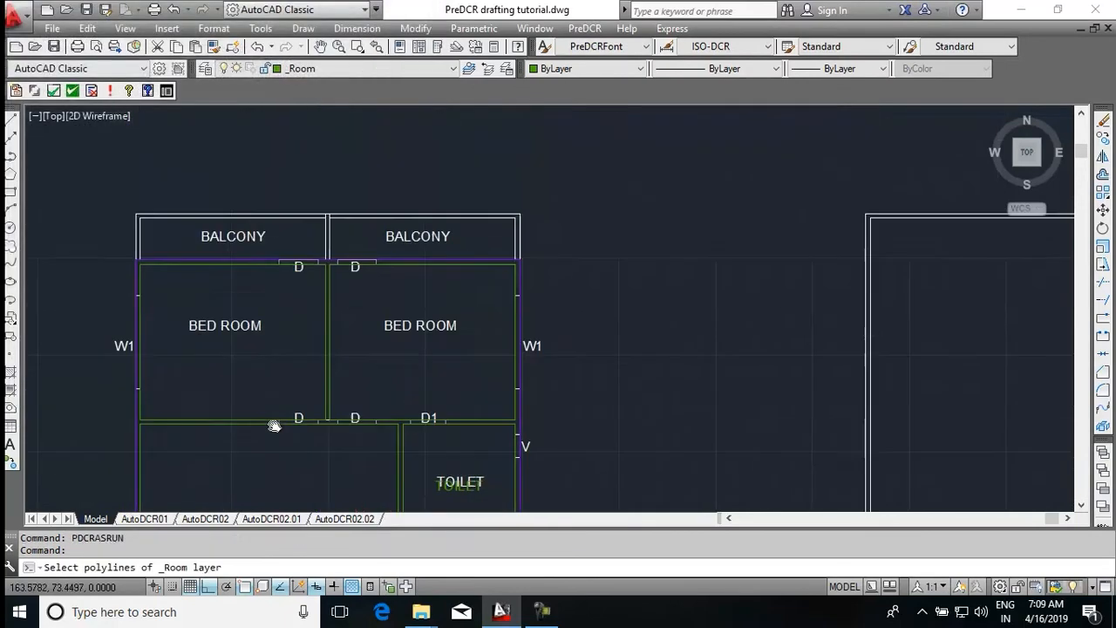
pyautogui.click(326, 290)
pyautogui.click(333, 294)
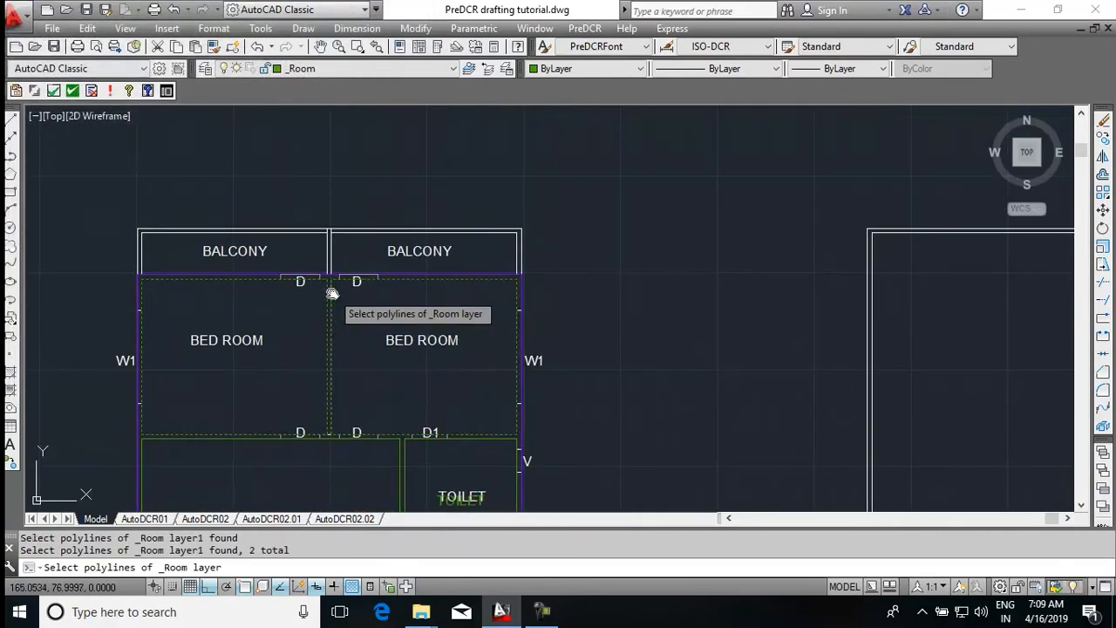
pyautogui.press('Return')
pyautogui.click(214, 388)
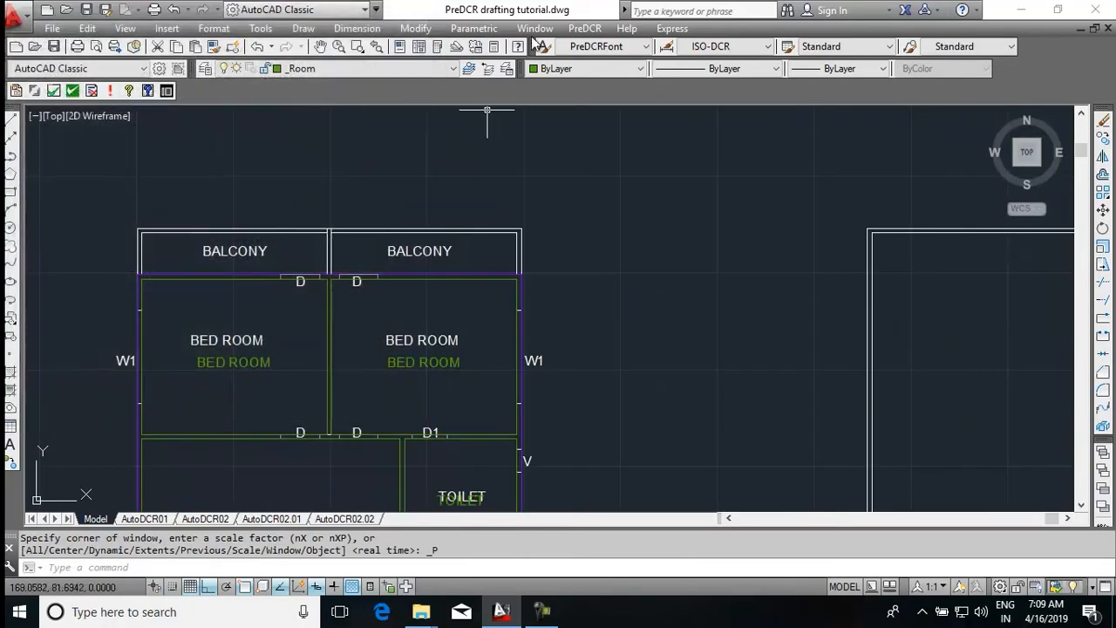
pyautogui.click(578, 30)
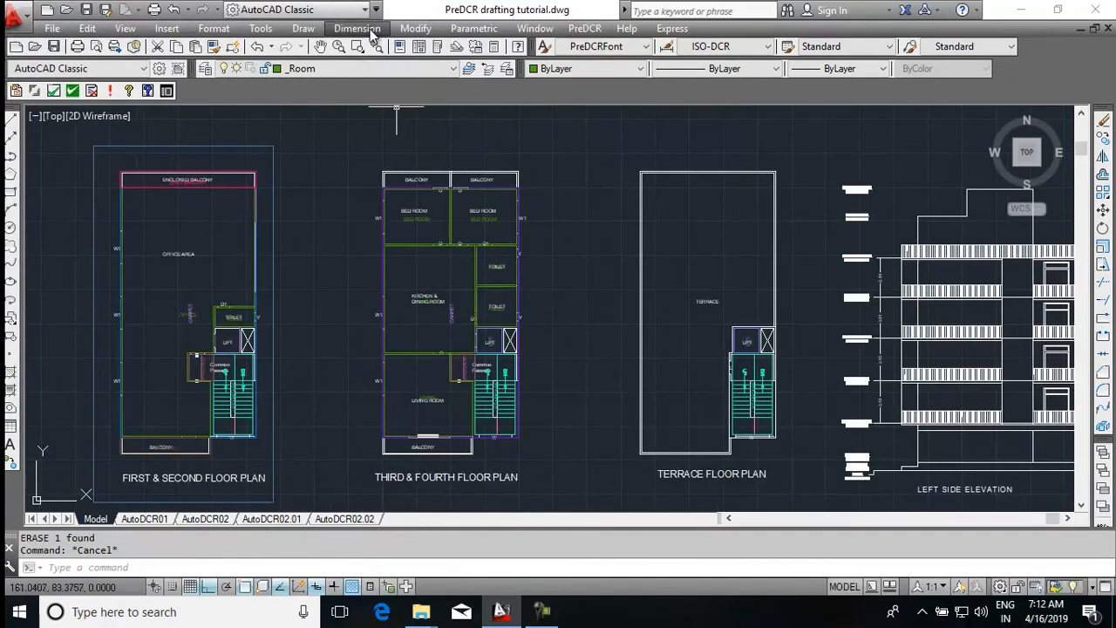
# Make the _Door layer current
pyautogui.click(363, 69)
pyautogui.scroll(12, 320, 242)
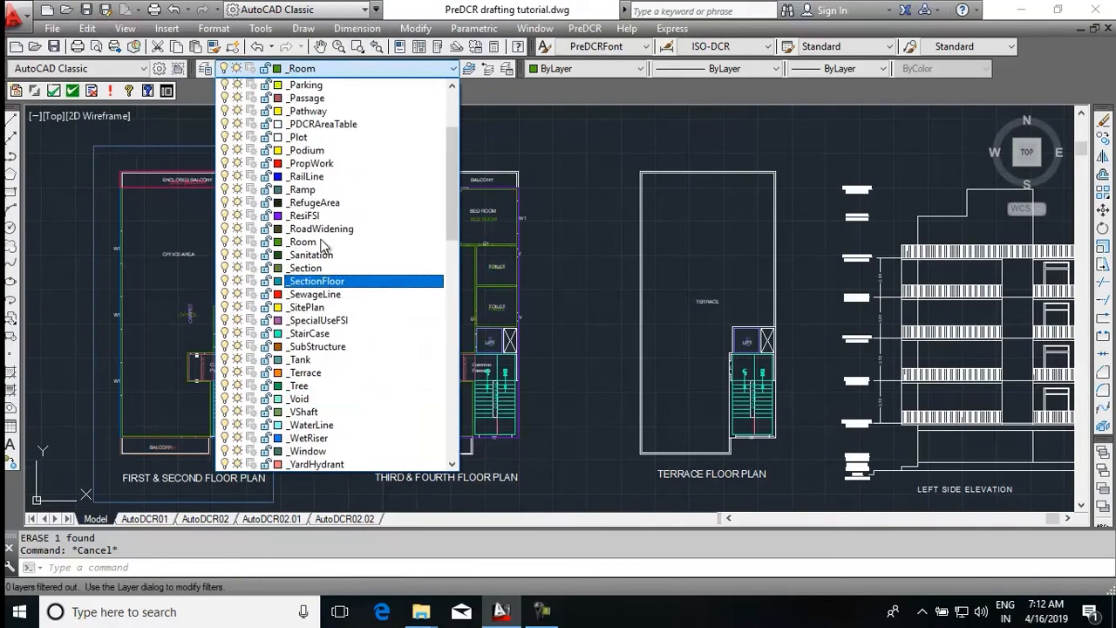
pyautogui.scroll(2, 319, 244)
pyautogui.click(299, 217)
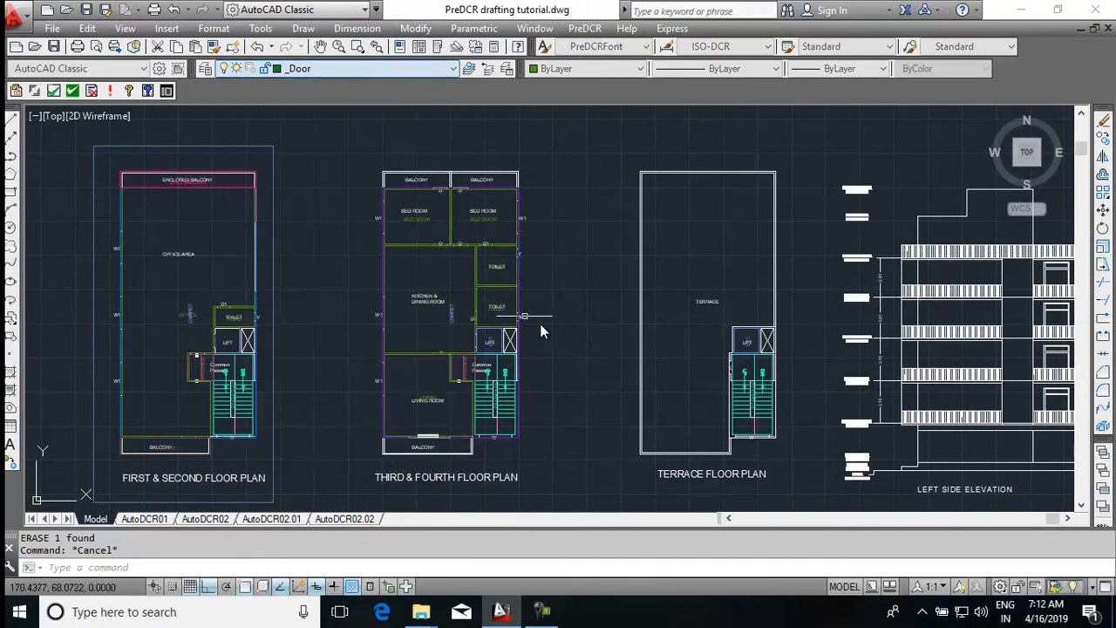
# Start a PreDCR door insertion for the living room entrance with name D, width 1.0, depth 0.11 and height 2.1
pyautogui.scroll(5, 446, 377)
pyautogui.scroll(6, 451, 398)
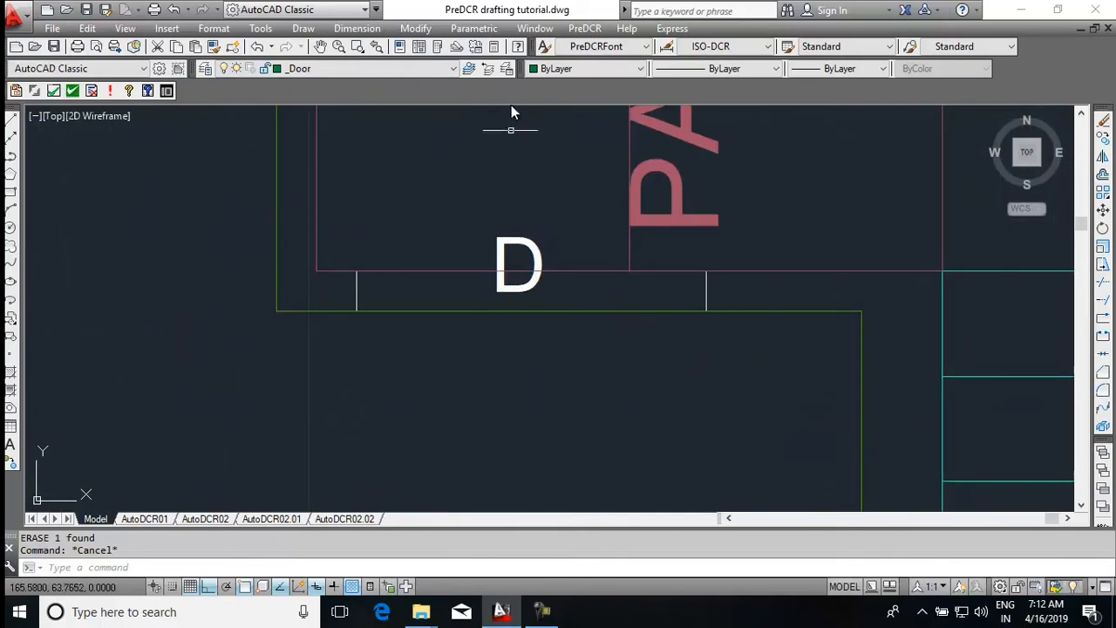
pyautogui.click(587, 31)
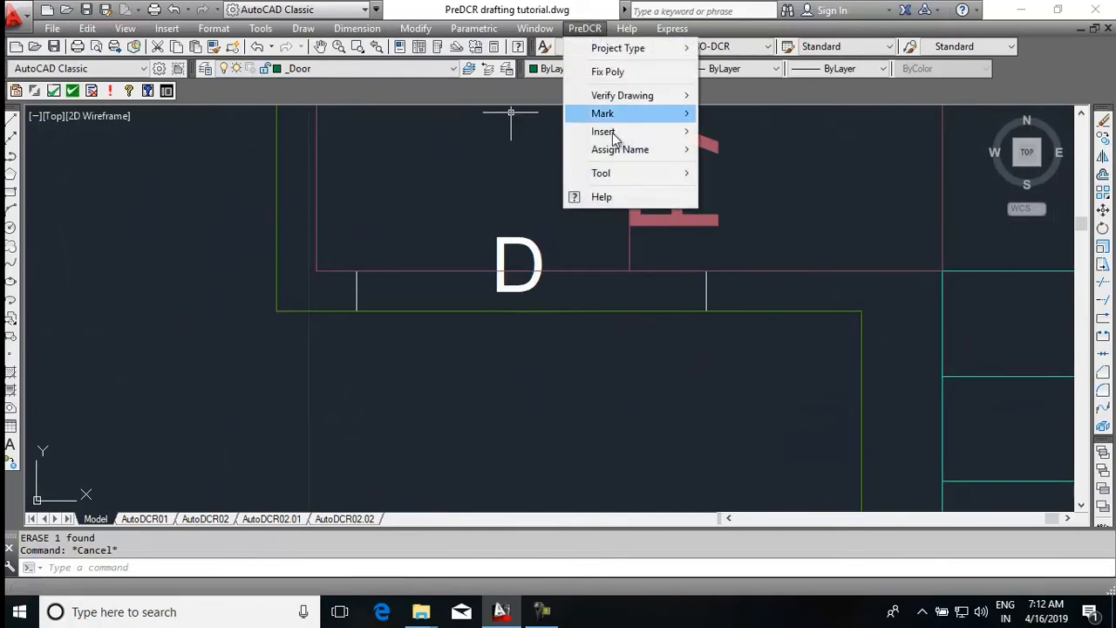
pyautogui.moveTo(615, 137)
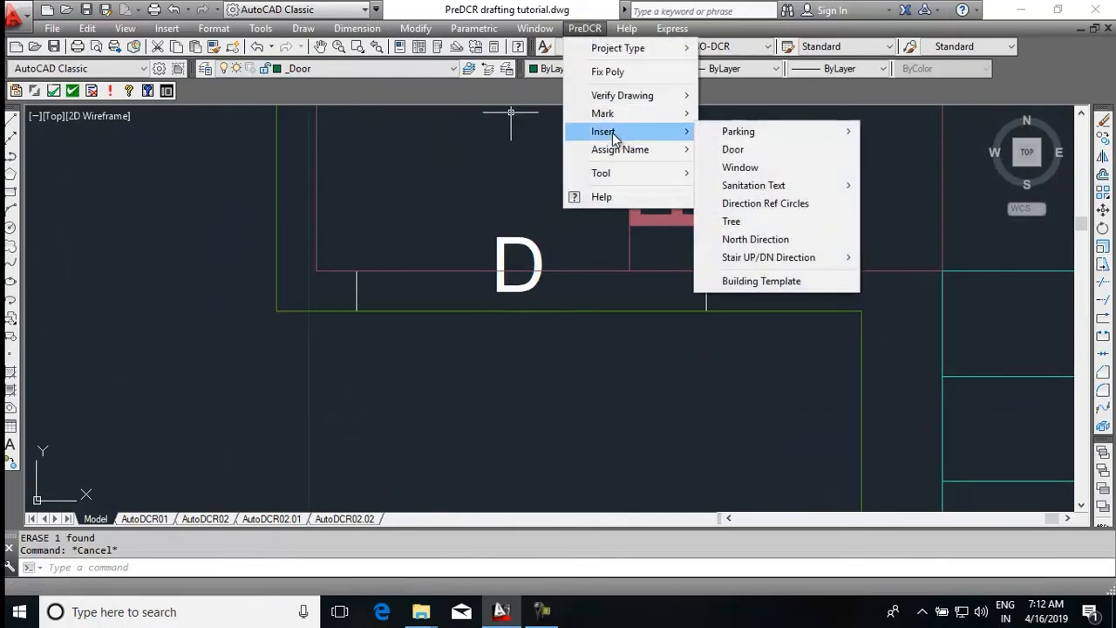
pyautogui.click(731, 151)
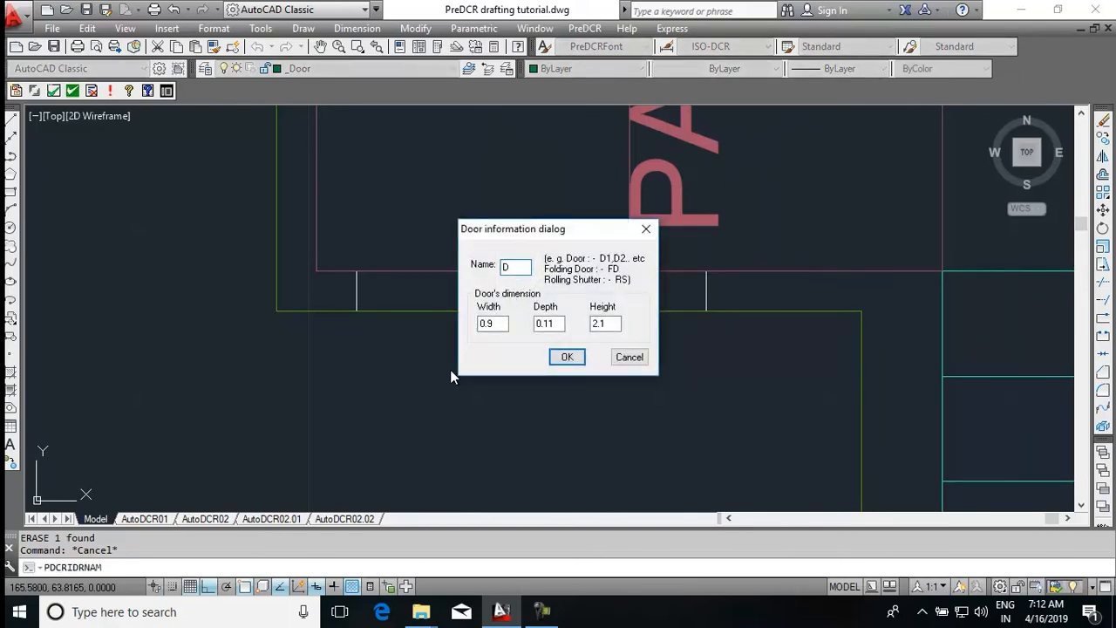
pyautogui.moveTo(491, 327); pyautogui.dragTo(486, 326)
pyautogui.write('1.0')
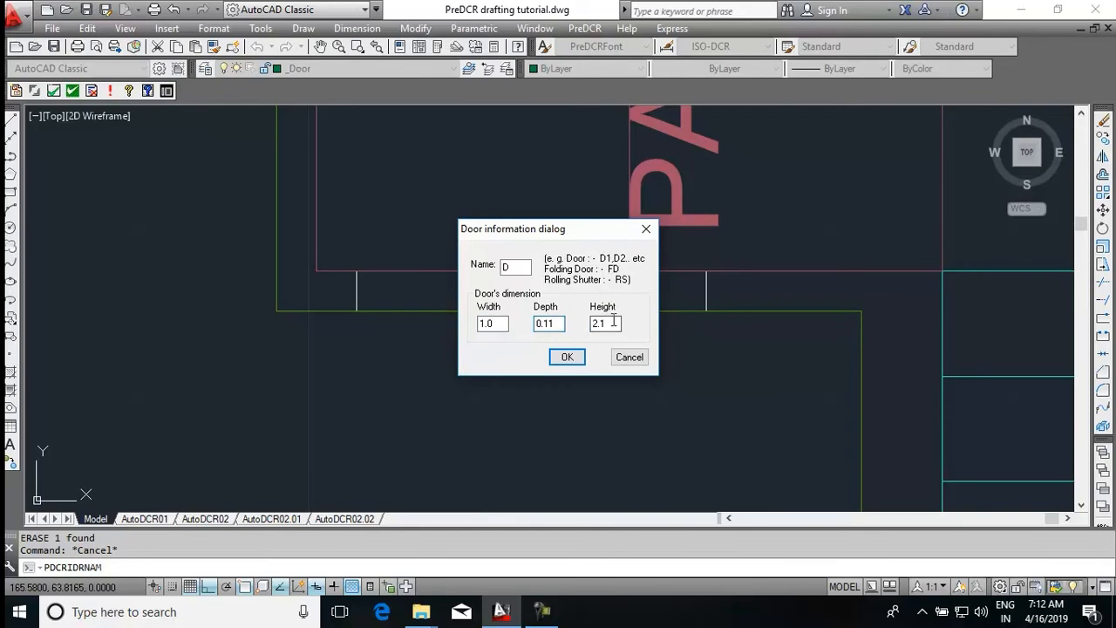
pyautogui.click(569, 356)
pyautogui.click(564, 357)
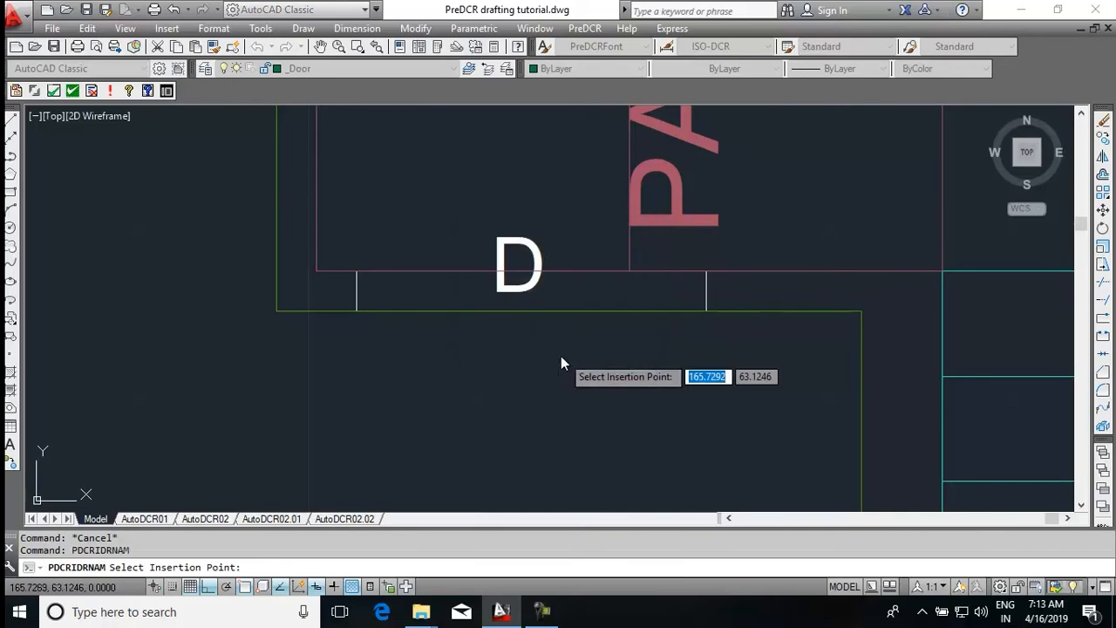
# Place door D horizontally from the upper-left corner of the opening between the passage and living room, and end the insertion
pyautogui.click(360, 275)
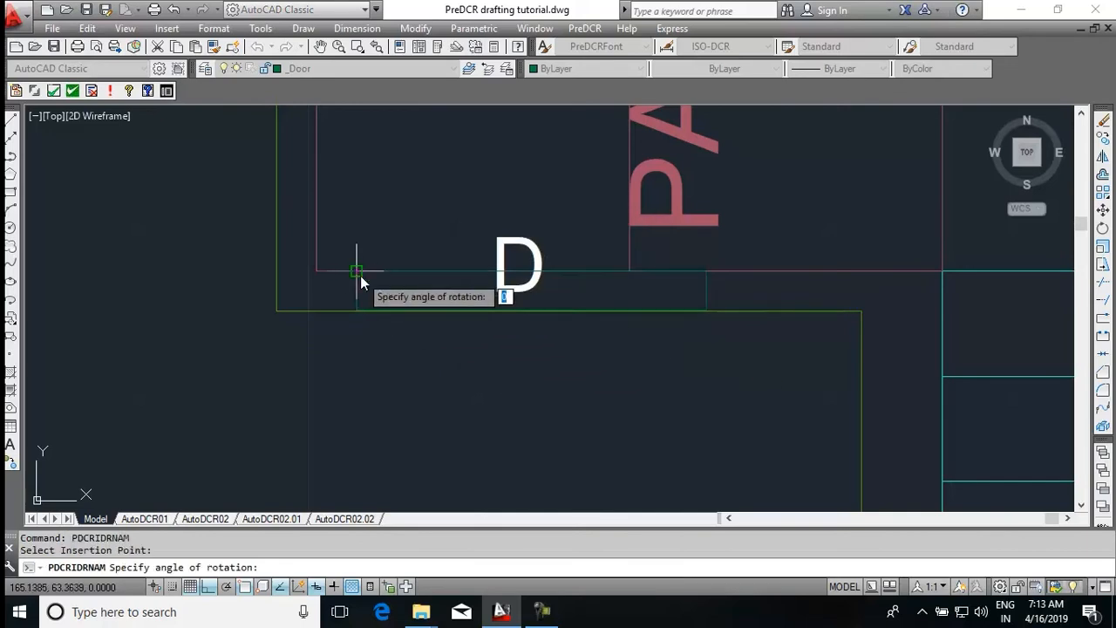
pyautogui.click(443, 321)
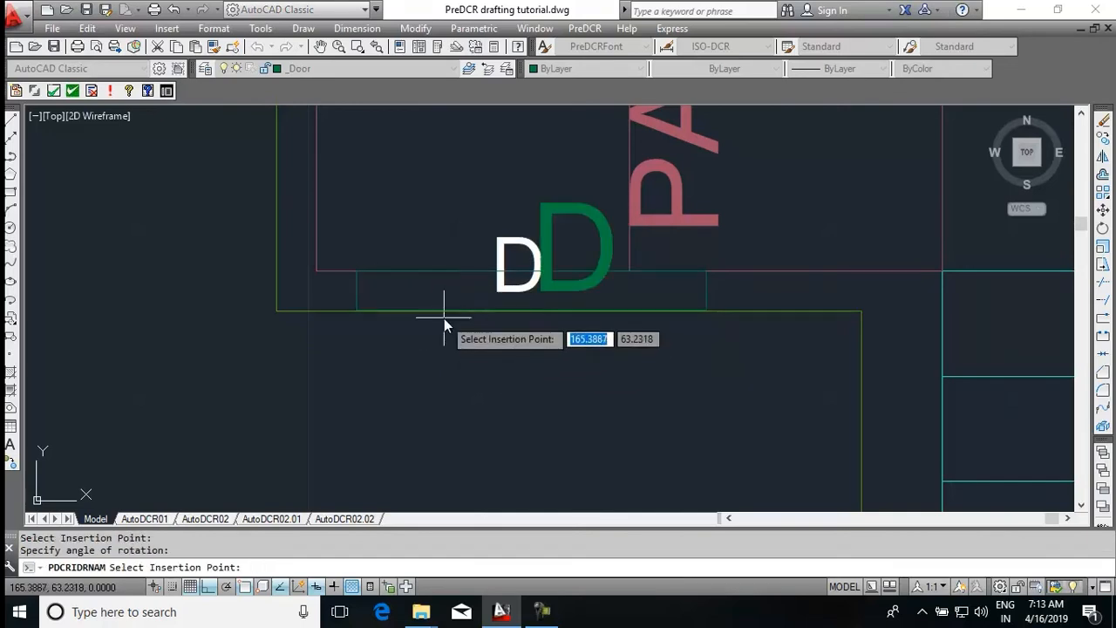
pyautogui.scroll(-5, 444, 314)
pyautogui.moveTo(489, 280); pyautogui.dragTo(500, 336, button='middle')
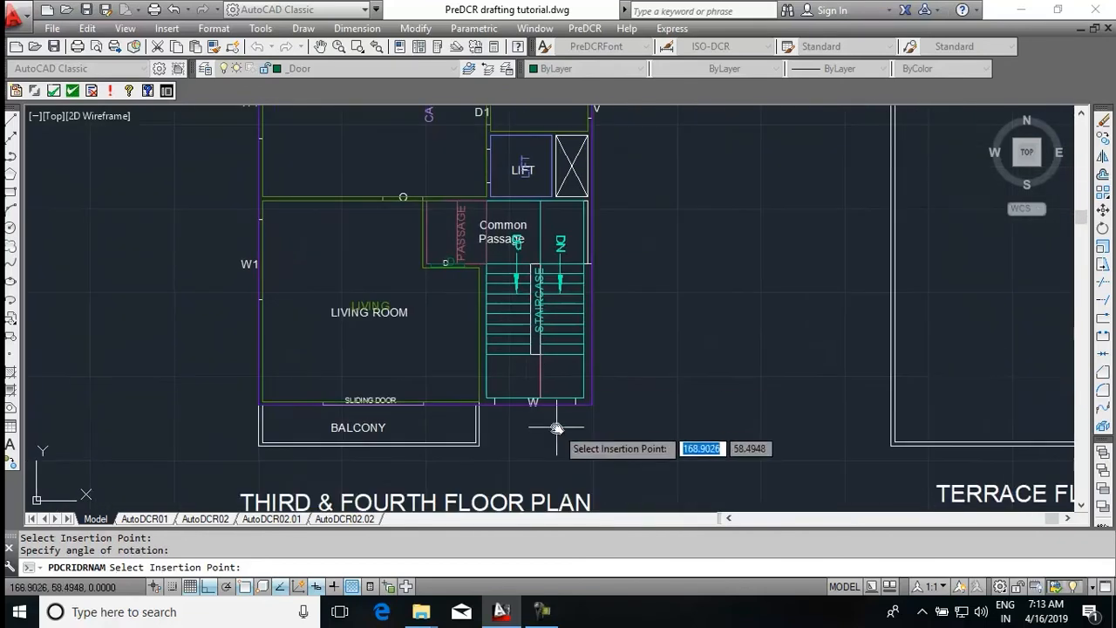
pyautogui.scroll(5, 558, 410)
pyautogui.press('Escape')
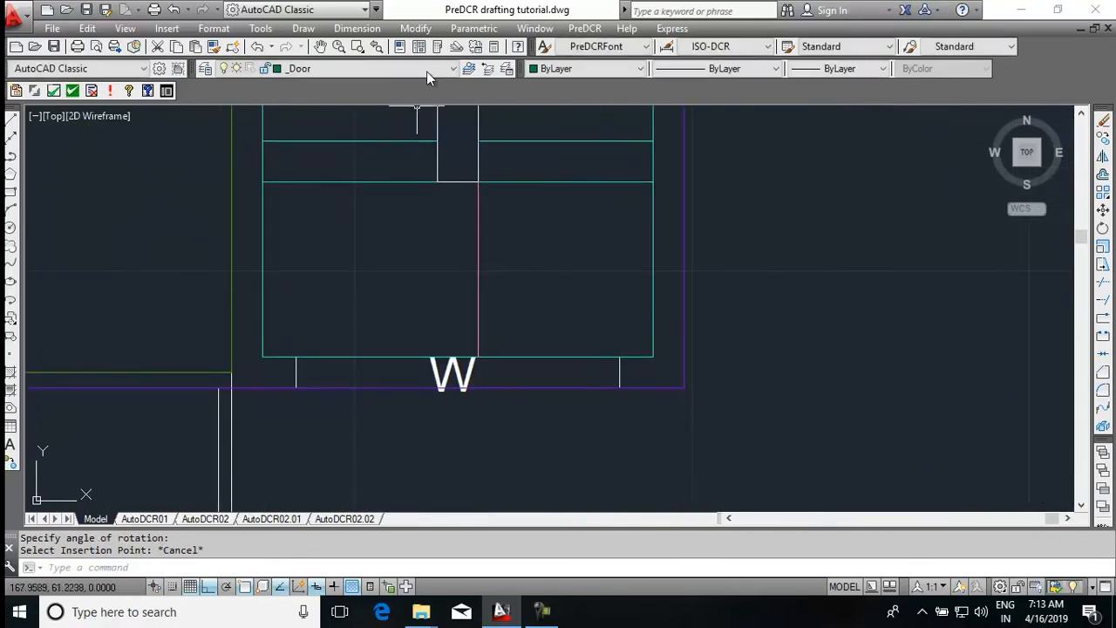
# Make the _Window layer current
pyautogui.click(415, 68)
pyautogui.scroll(-1, 383, 307)
pyautogui.scroll(-6, 386, 310)
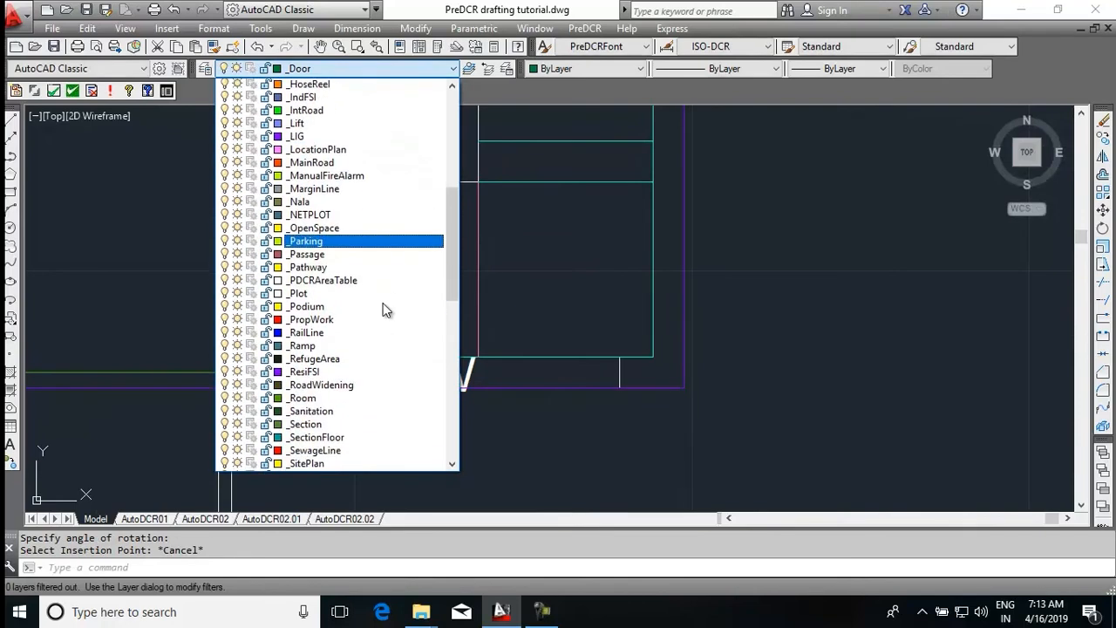
pyautogui.scroll(-4, 347, 433)
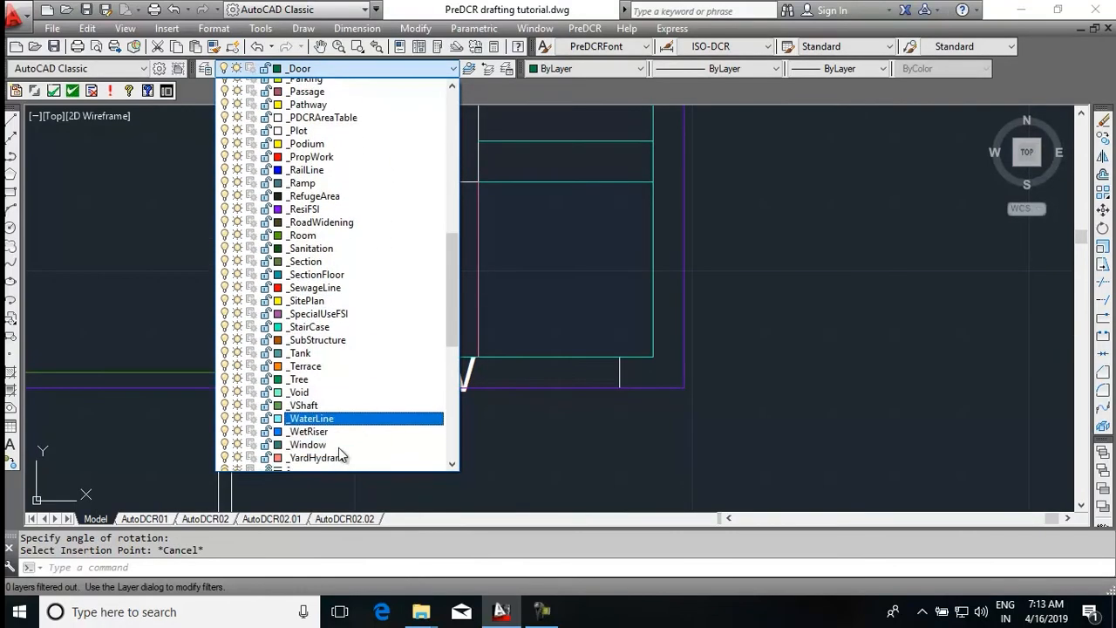
pyautogui.click(349, 332)
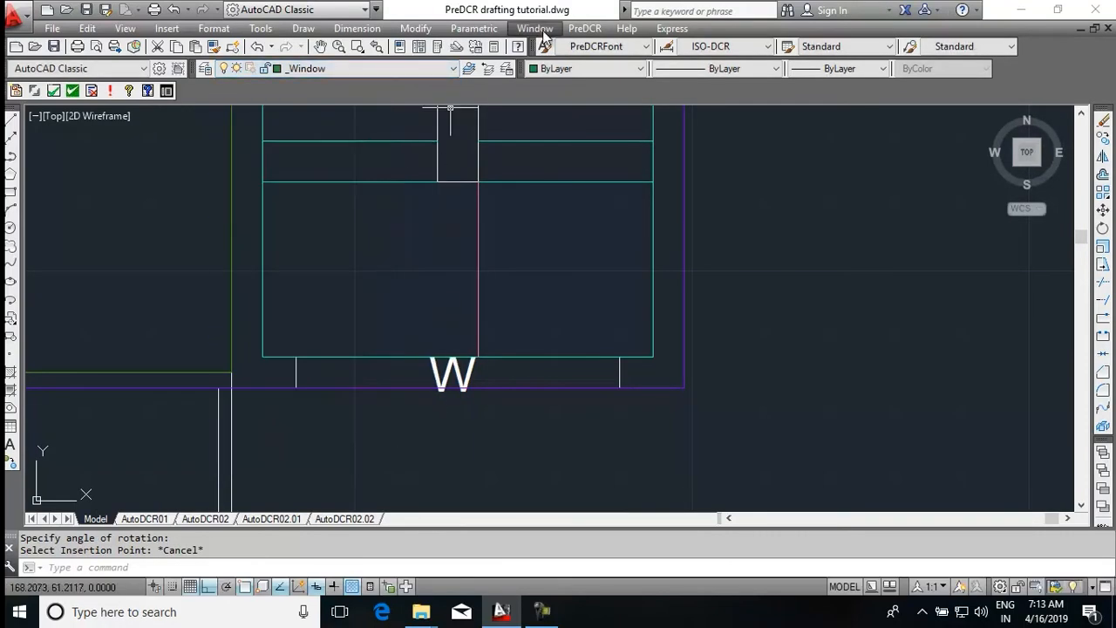
# Insert PreDCR window W with width 2.4, depth 0.24 and height 1.2 from the upper-left corner of the staircase window opening
pyautogui.click(584, 29)
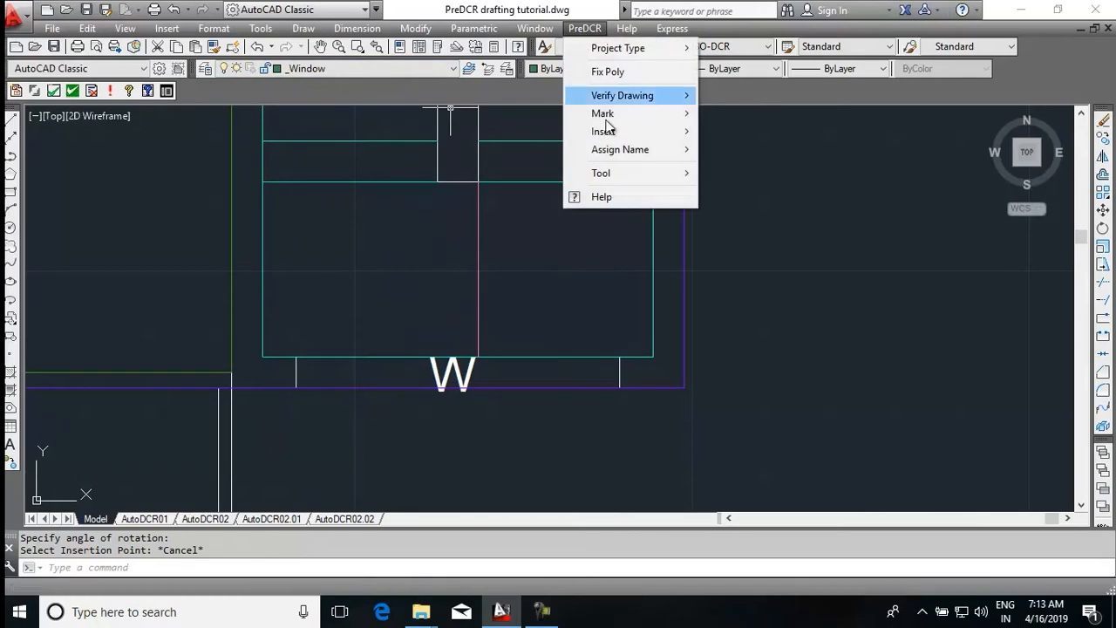
pyautogui.moveTo(604, 133)
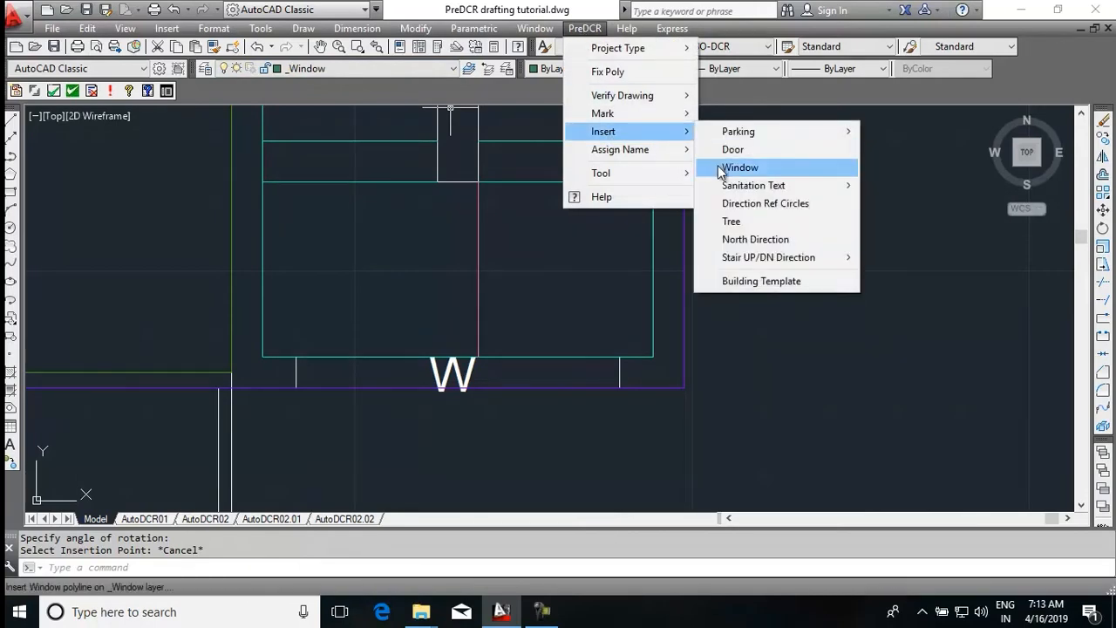
pyautogui.click(720, 168)
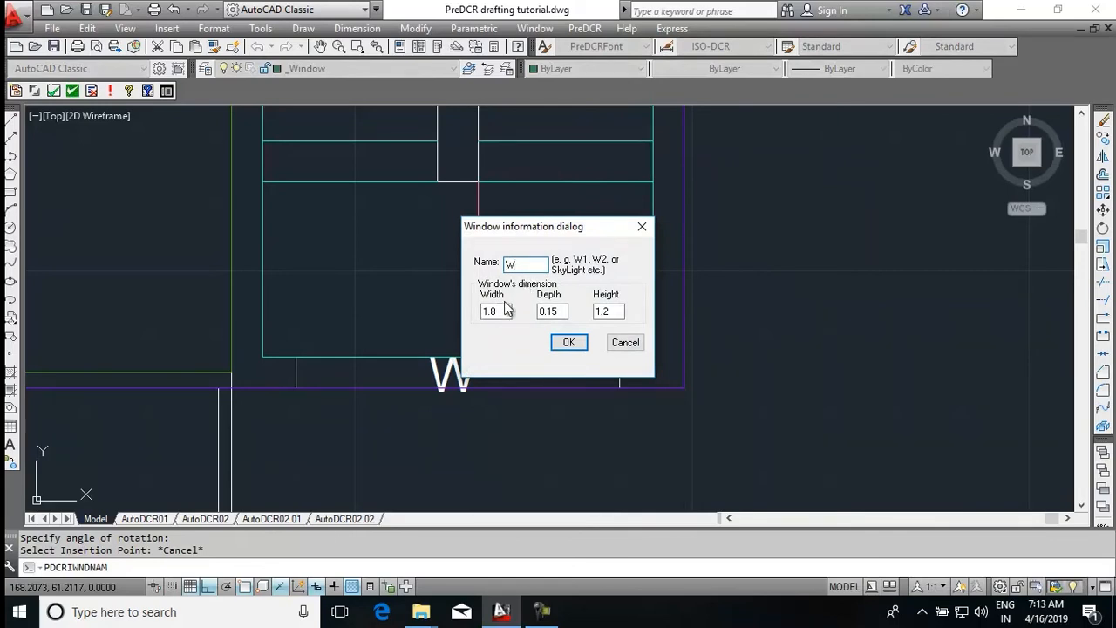
pyautogui.moveTo(503, 311); pyautogui.dragTo(477, 312)
pyautogui.write('2.4')
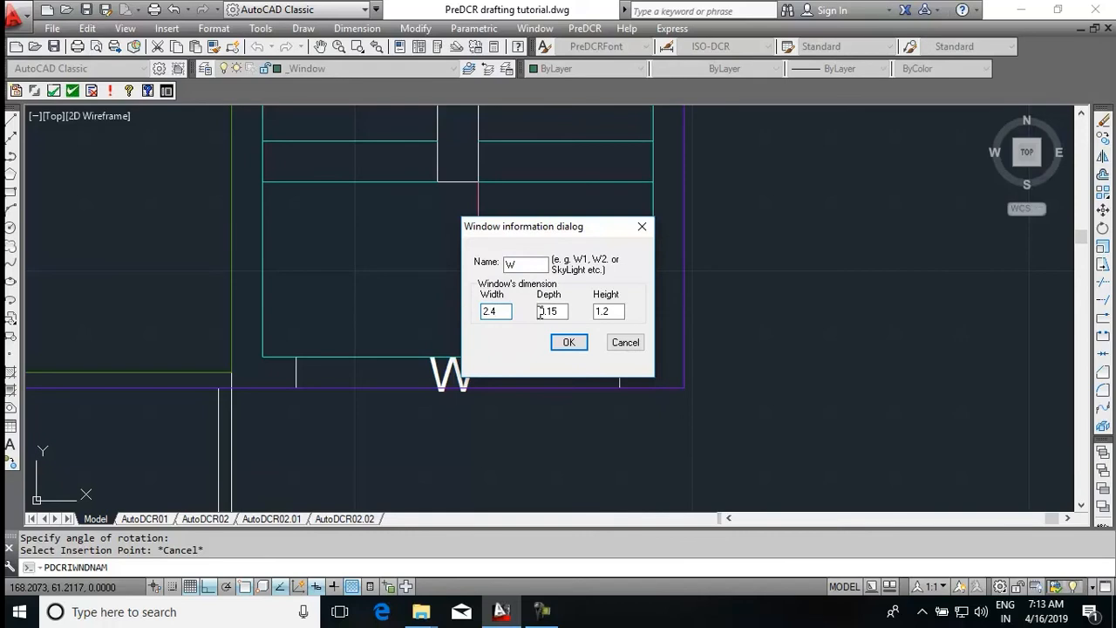
pyautogui.click(562, 312)
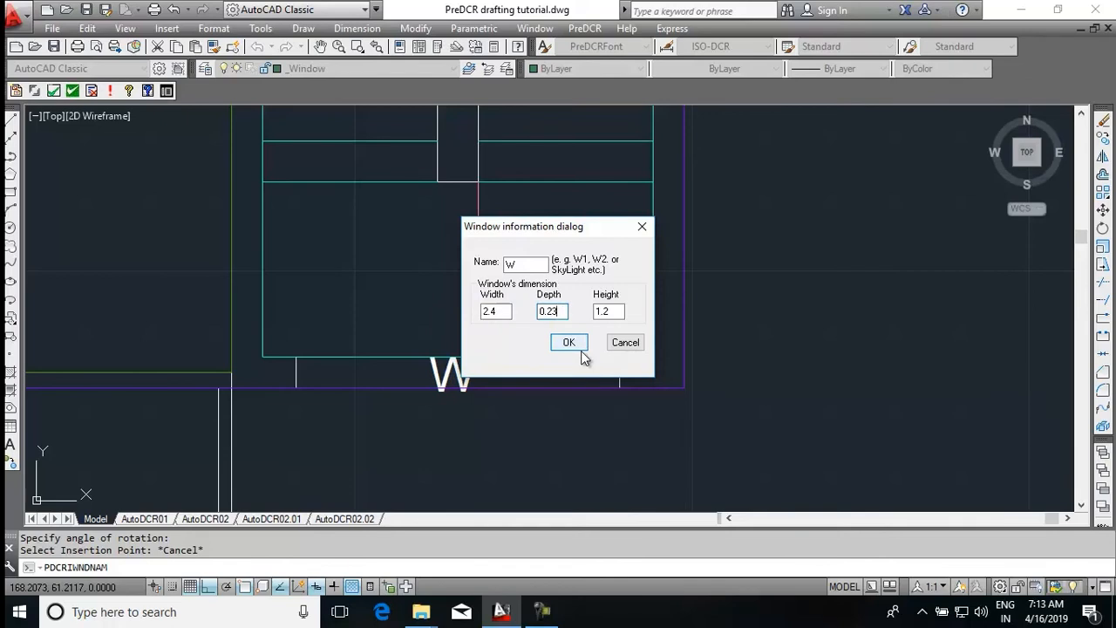
pyautogui.press('BackSpace')
pyautogui.write('4')
pyautogui.click(581, 343)
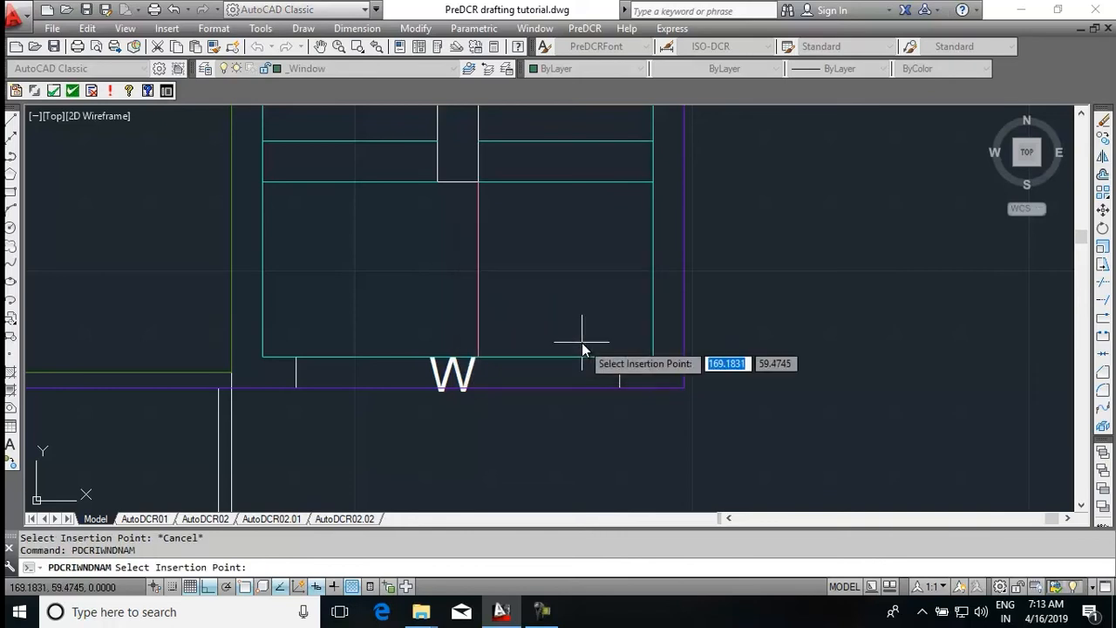
pyautogui.click(297, 358)
pyautogui.press('Return')
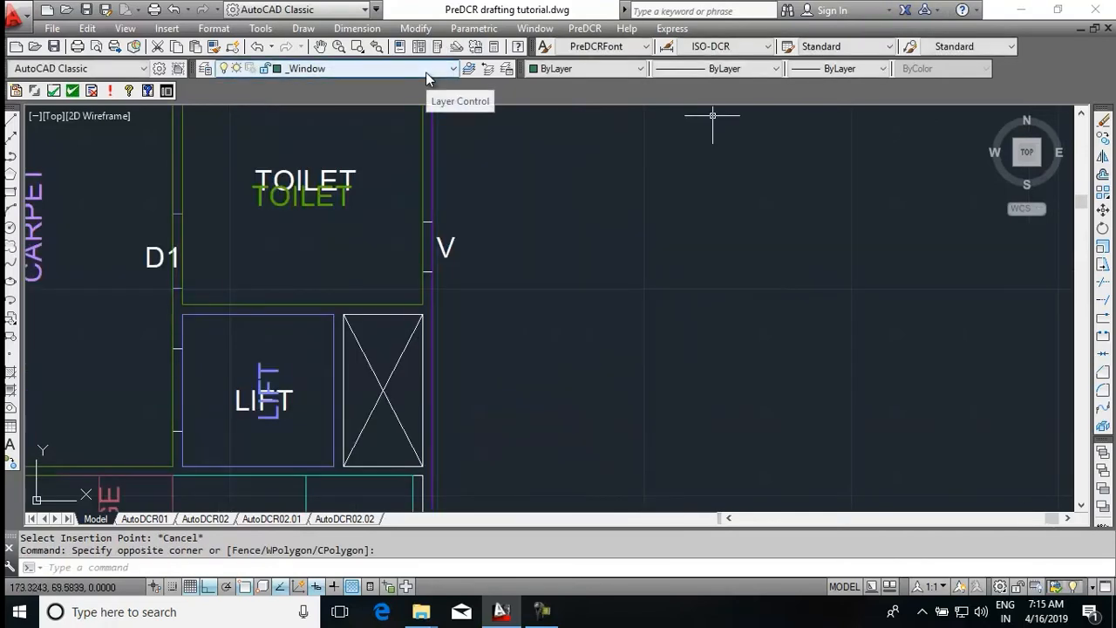
# Start a PreDCR window insertion for the toilet ventilator with name V, width 0.6 and depth 0.11
pyautogui.click(584, 28)
pyautogui.moveTo(611, 132)
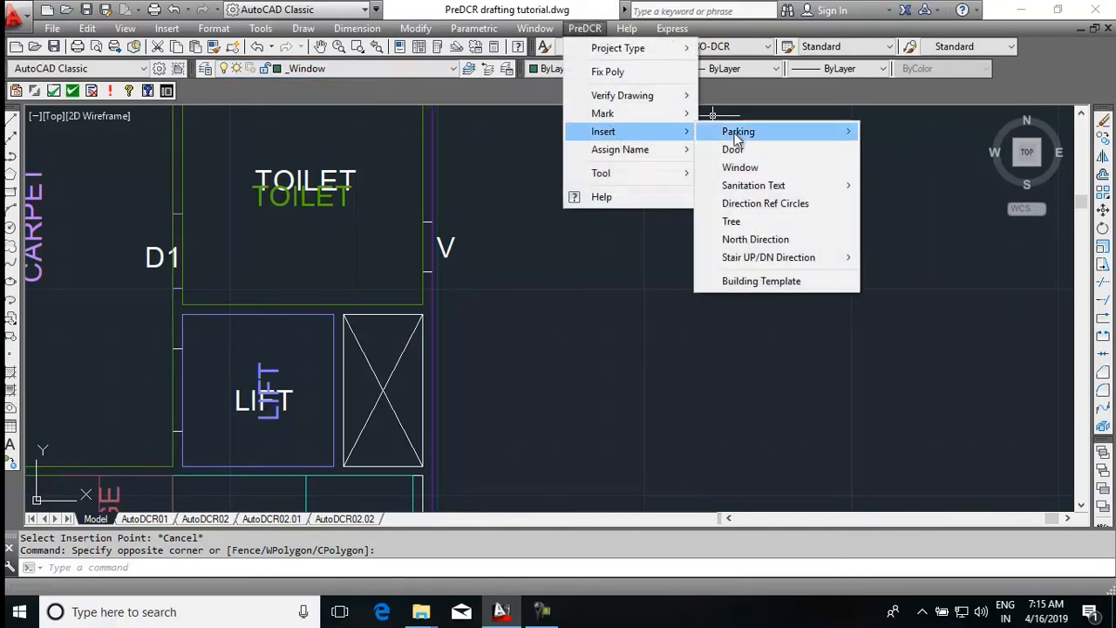
pyautogui.click(768, 166)
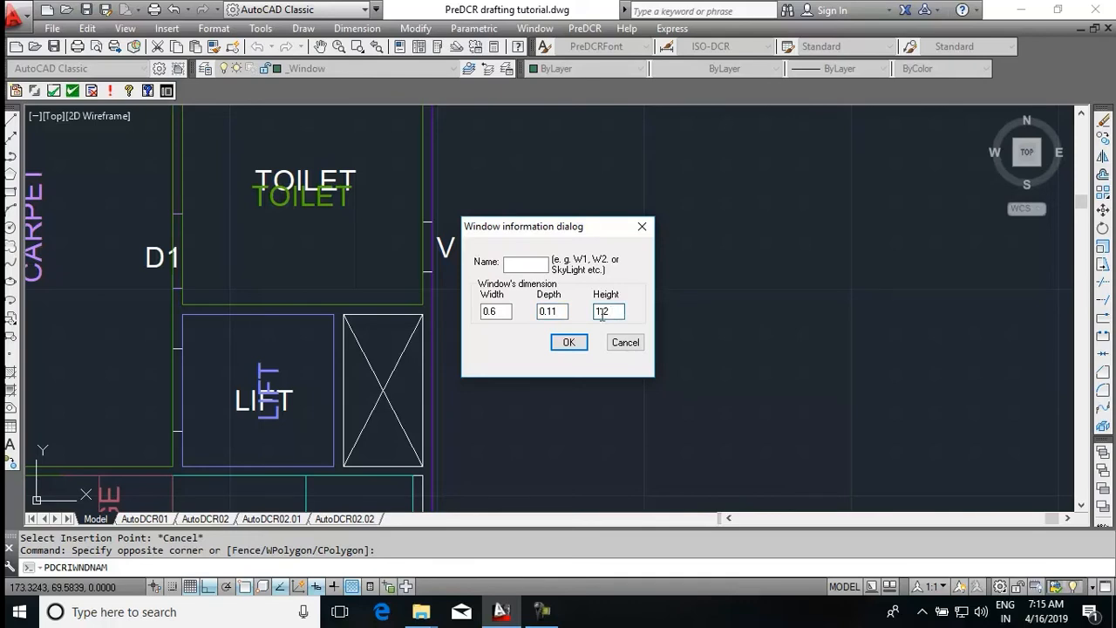
pyautogui.click(526, 264)
pyautogui.write('v')
pyautogui.click(578, 348)
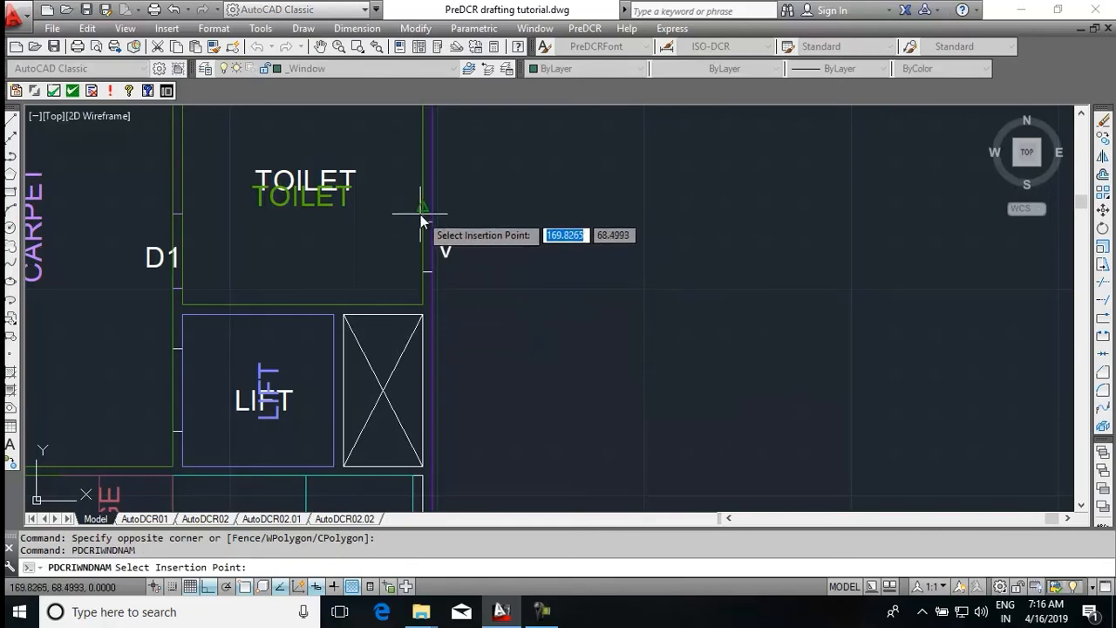
# Place ventilator V horizontally from the upper-left corner of the opening in the lower toilet's outer wall, and end the insertion
pyautogui.scroll(2, 418, 220)
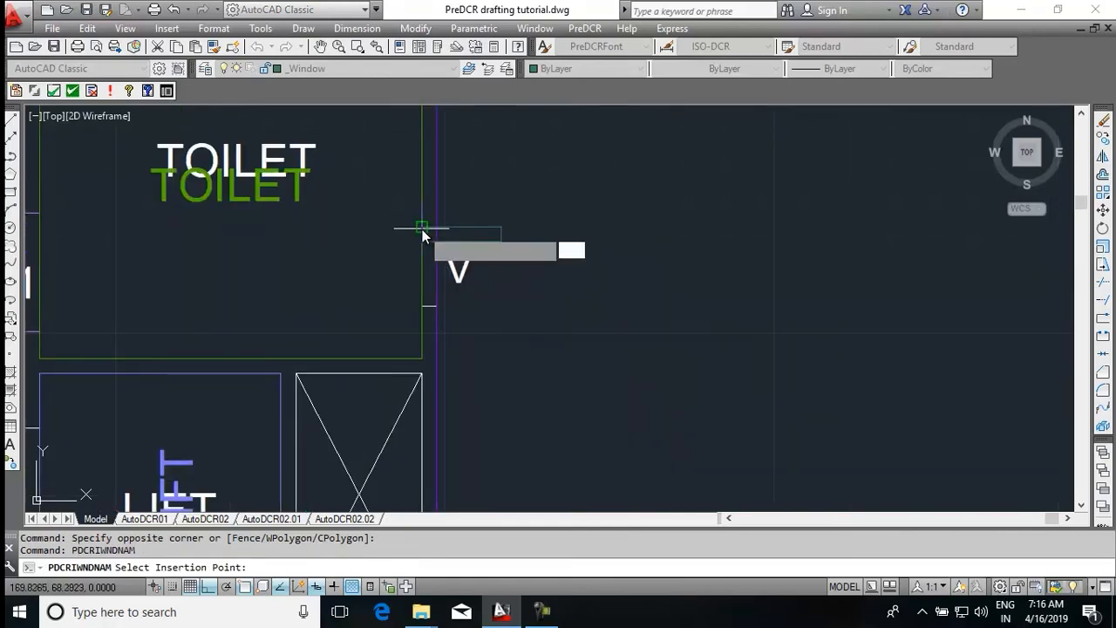
pyautogui.click(422, 232)
pyautogui.click(436, 239)
pyautogui.scroll(2, 456, 253)
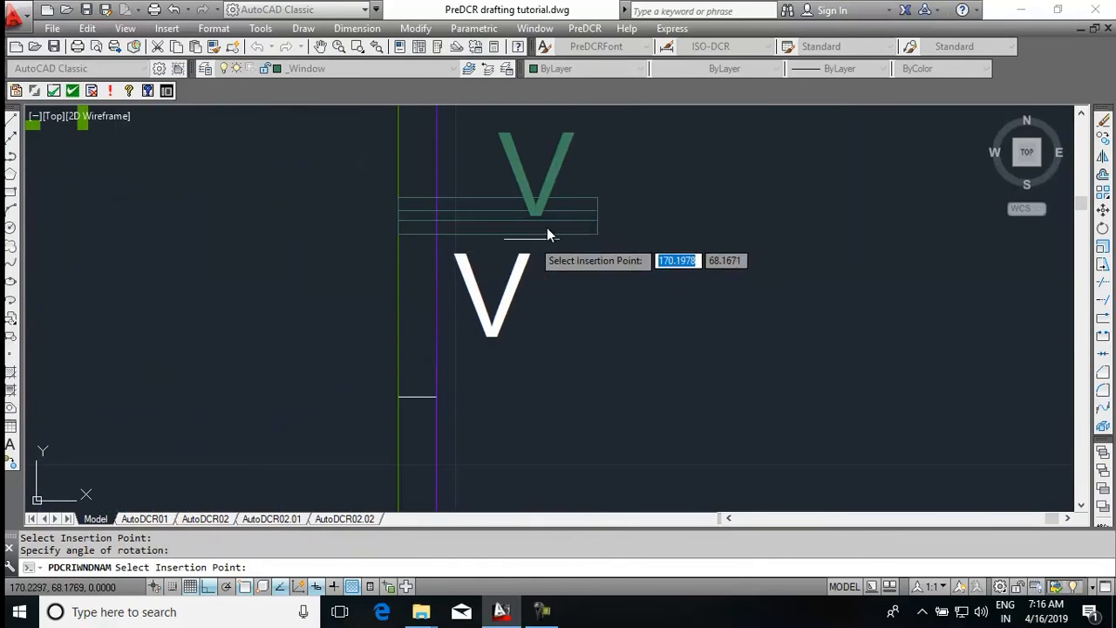
pyautogui.press('Escape')
# Rotate the inserted ventilator V to 270° about its upper-left corner
pyautogui.click(580, 203)
pyautogui.click(534, 241)
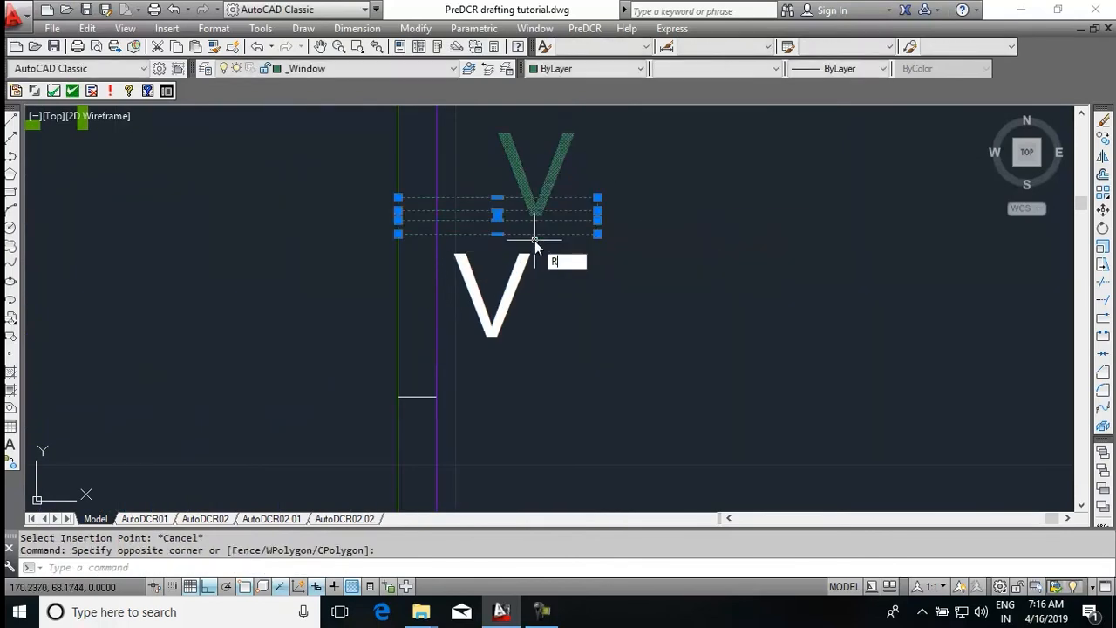
pyautogui.write('ro')
pyautogui.press('Return')
pyautogui.click(401, 205)
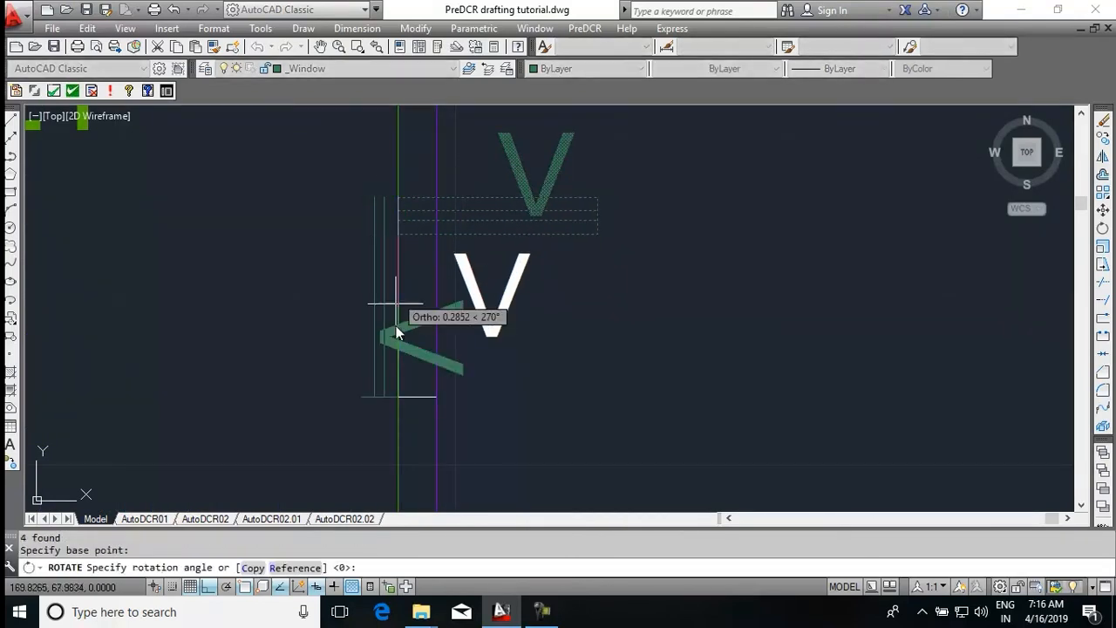
pyautogui.click(384, 347)
pyautogui.press('Escape')
# Move the rotated ventilator V horizontally by 0.11 from its lower-left corner into the toilet wall opening
pyautogui.click(385, 173)
pyautogui.click(345, 384)
pyautogui.write('m')
pyautogui.press('Return')
pyautogui.click(361, 407)
pyautogui.scroll(5, 388, 401)
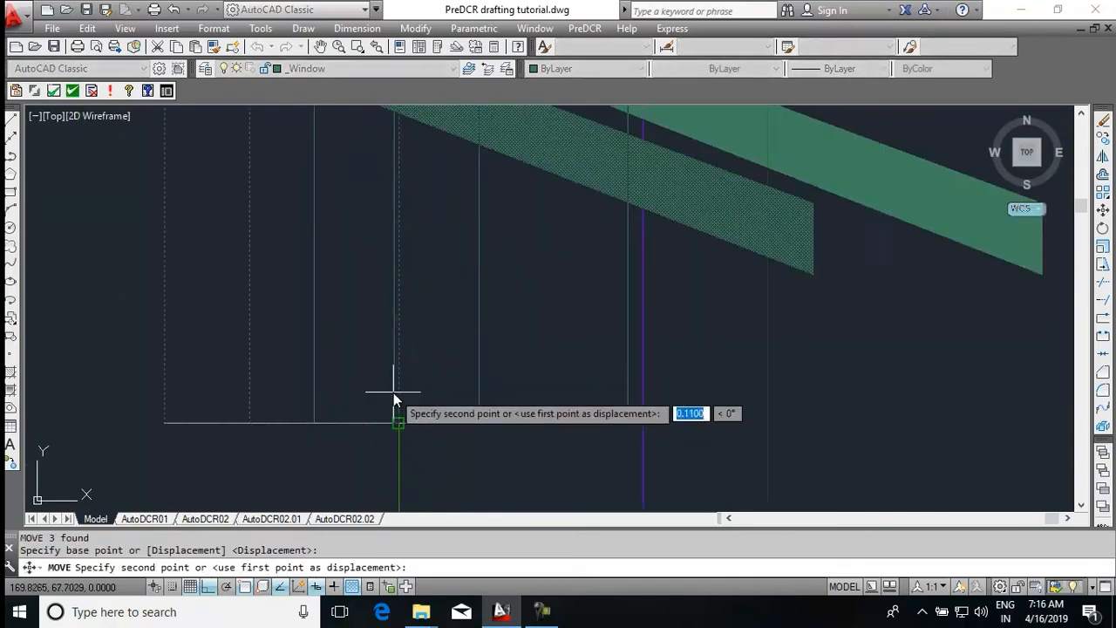
pyautogui.scroll(-5, 514, 335)
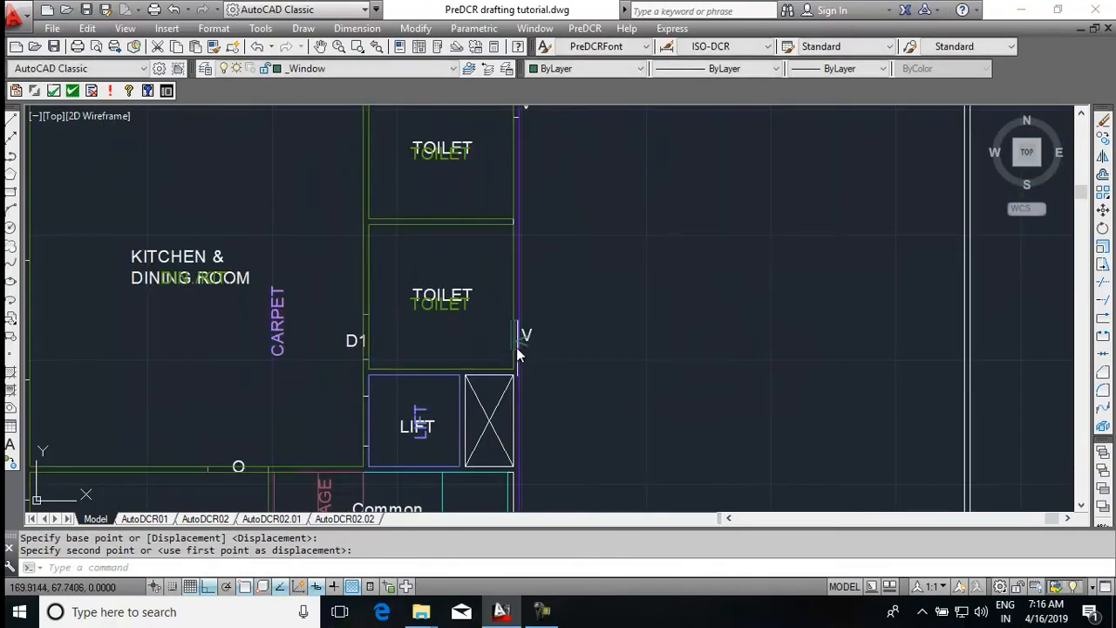
# Move the stray vertical line of ventilator V from outside the opening into the ventilator frame
pyautogui.scroll(4, 450, 236)
pyautogui.press('Escape')
pyautogui.click(441, 229)
pyautogui.click(452, 394)
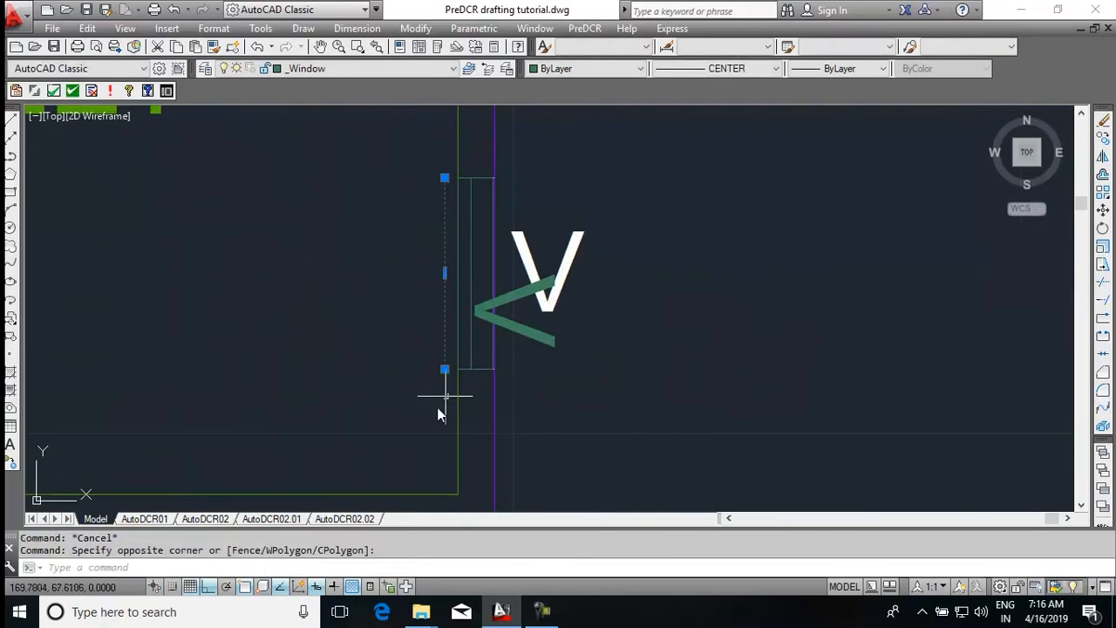
pyautogui.write('m')
pyautogui.press('Return')
pyautogui.click(446, 372)
pyautogui.press('Escape')
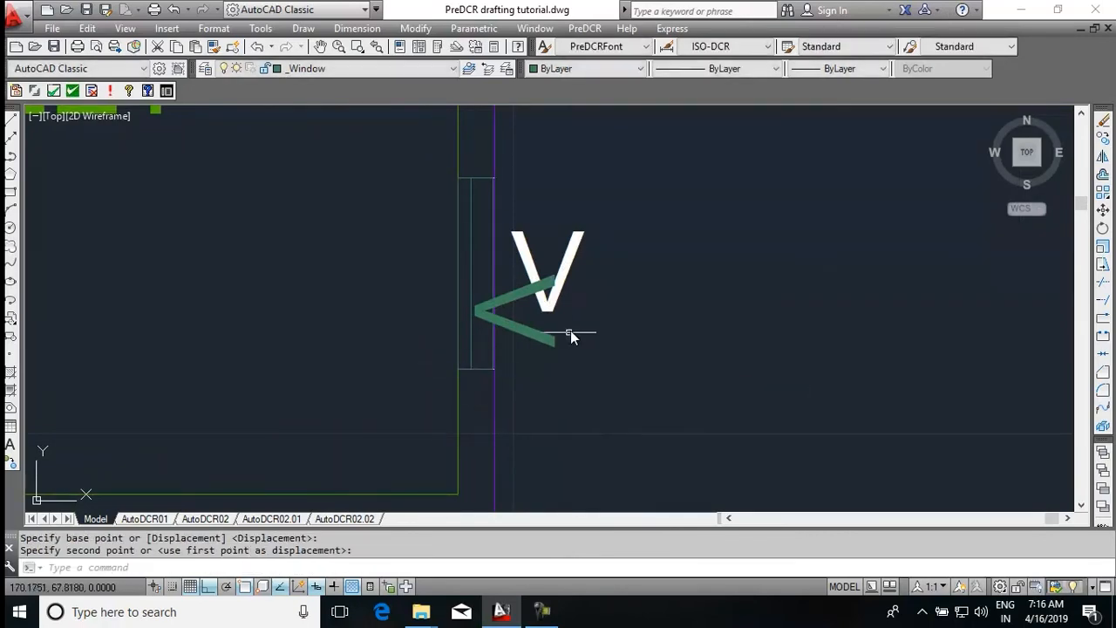
# Make the _Terrace layer current
pyautogui.scroll(-6, 598, 361)
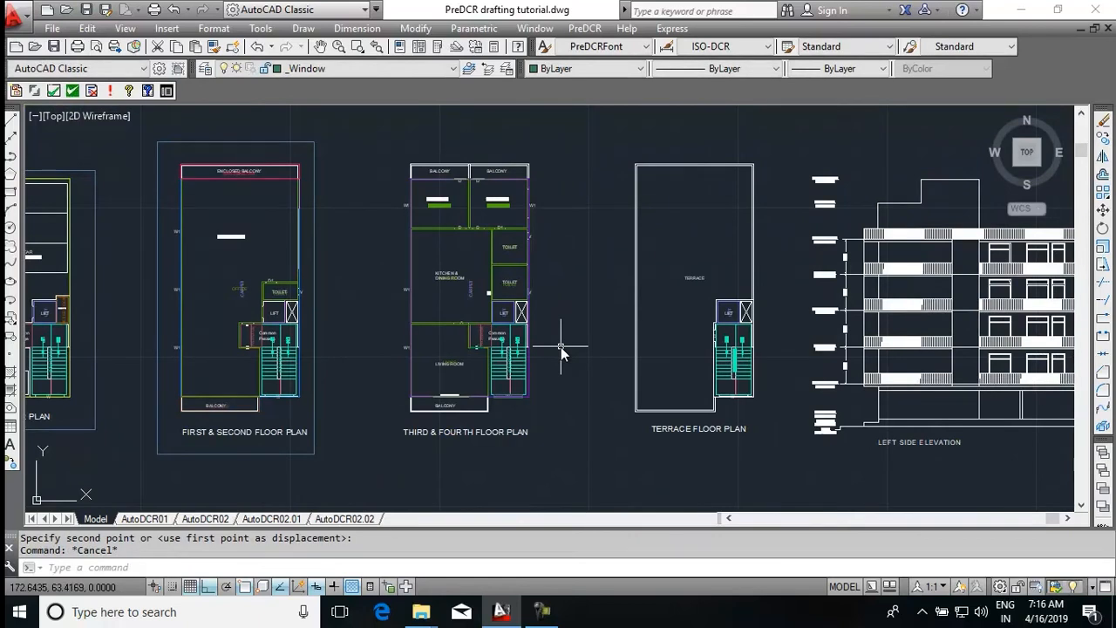
pyautogui.scroll(2, 520, 340)
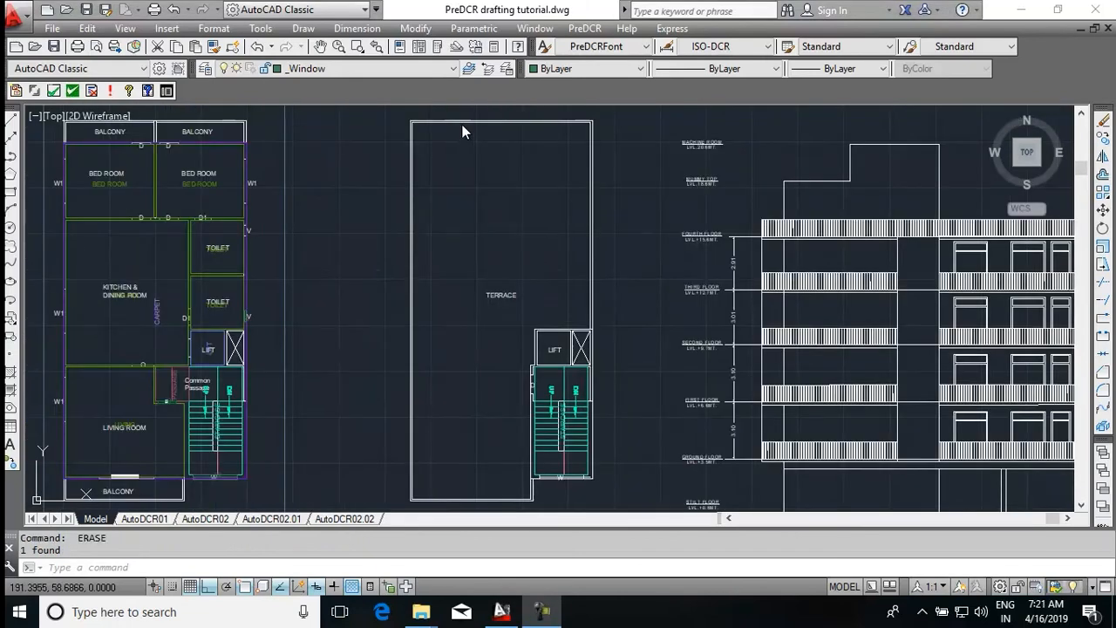
pyautogui.click(442, 72)
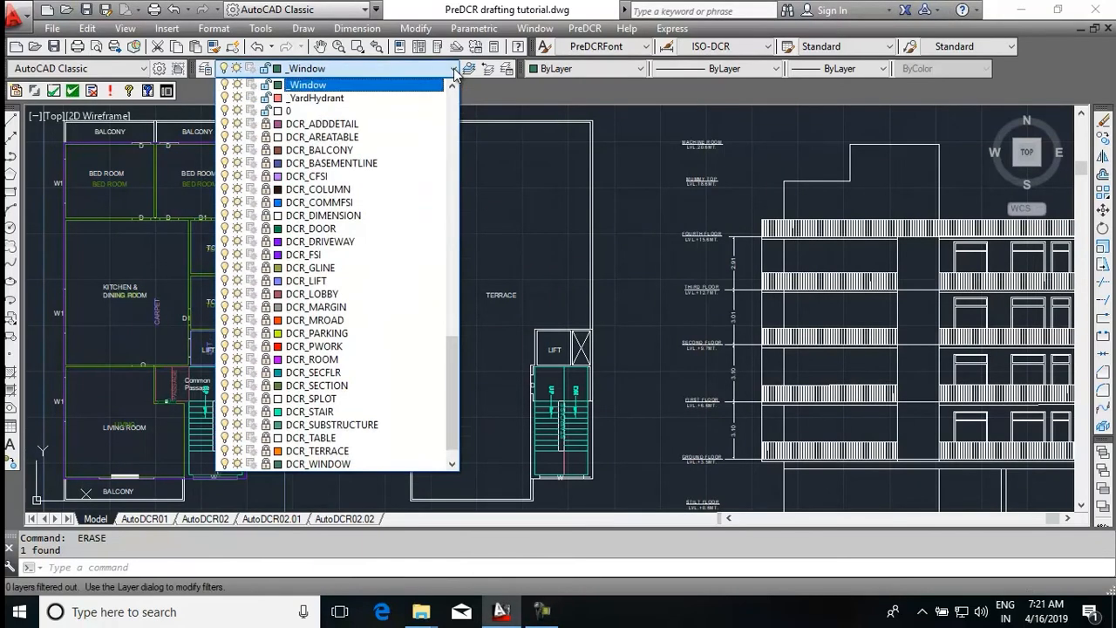
pyautogui.scroll(1, 365, 254)
pyautogui.scroll(3, 364, 254)
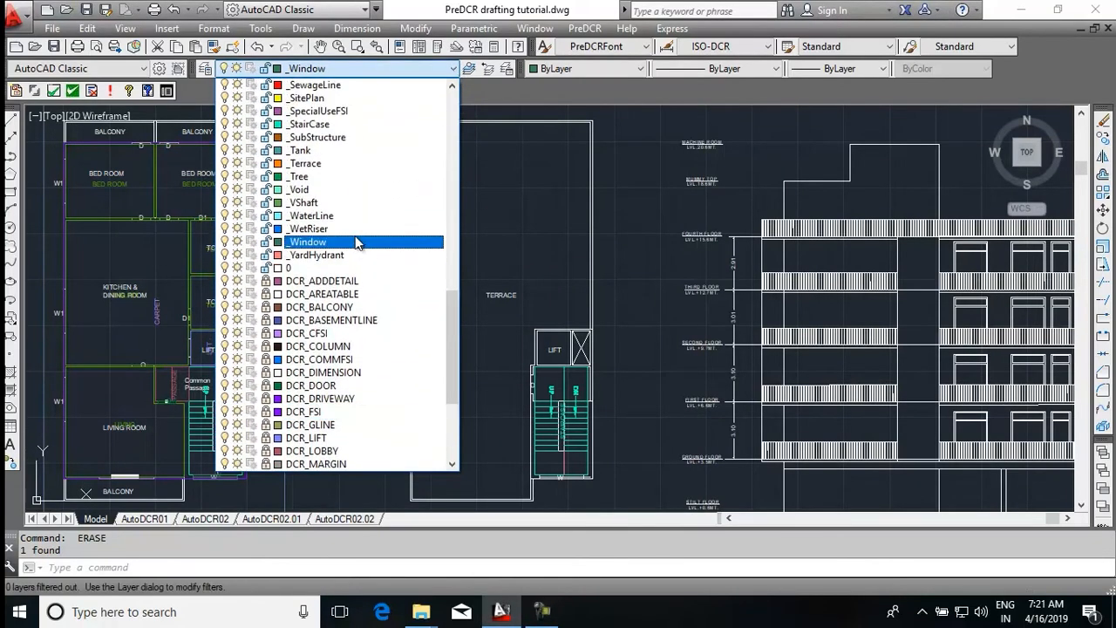
pyautogui.click(338, 161)
# Start a polyline at the terrace floor plan's upper-left outer corner and trace through the upper-right corner to the staircase's lower-right corner
pyautogui.write('P')
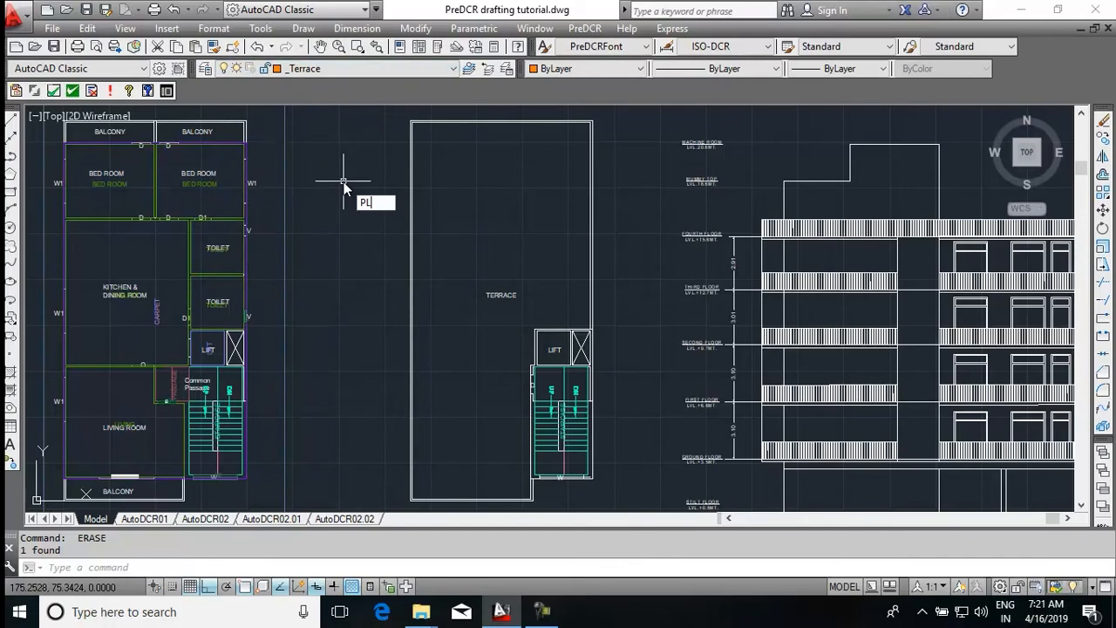
pyautogui.write('L')
pyautogui.press('Return')
pyautogui.scroll(5, 413, 131)
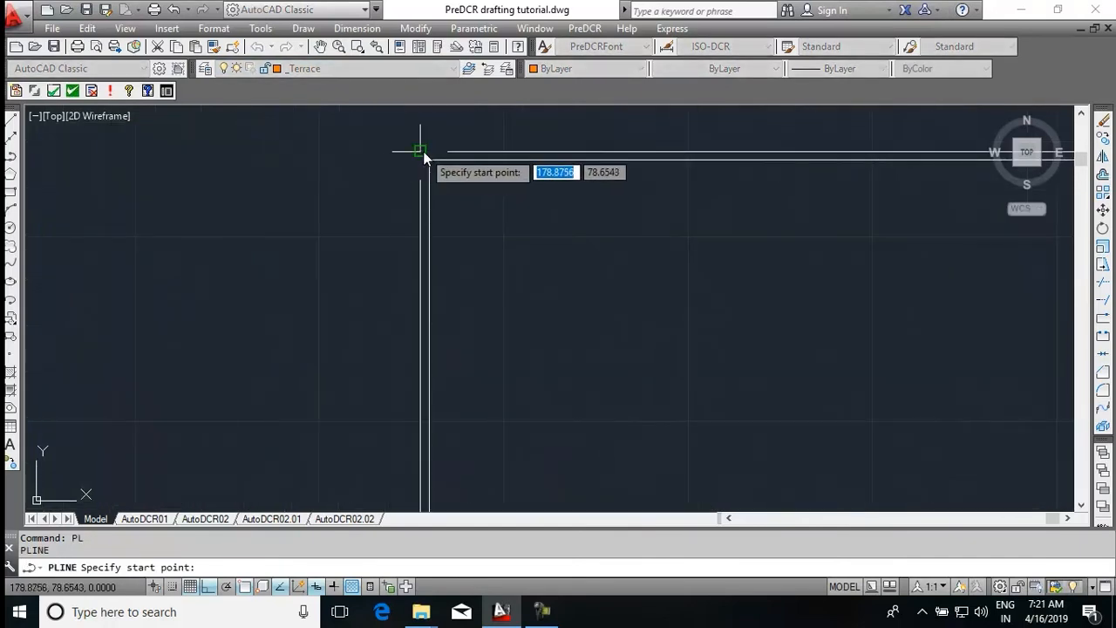
pyautogui.click(420, 152)
pyautogui.scroll(-3, 259, 175)
pyautogui.scroll(3, 641, 175)
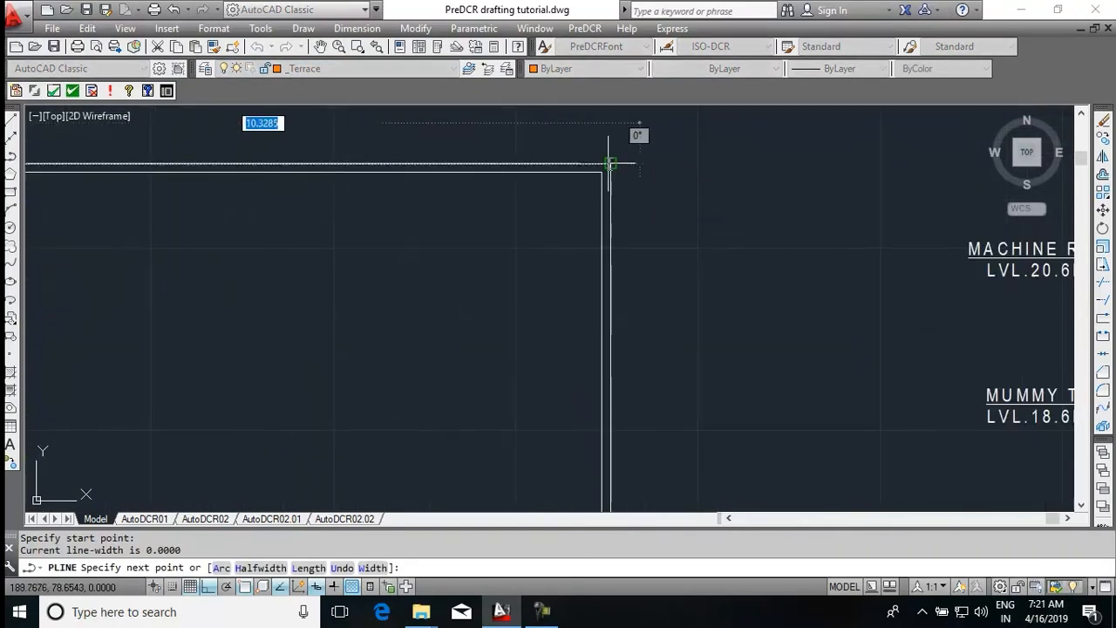
pyautogui.click(610, 164)
pyautogui.scroll(-5, 610, 165)
pyautogui.moveTo(563, 319); pyautogui.dragTo(589, 244, button='middle')
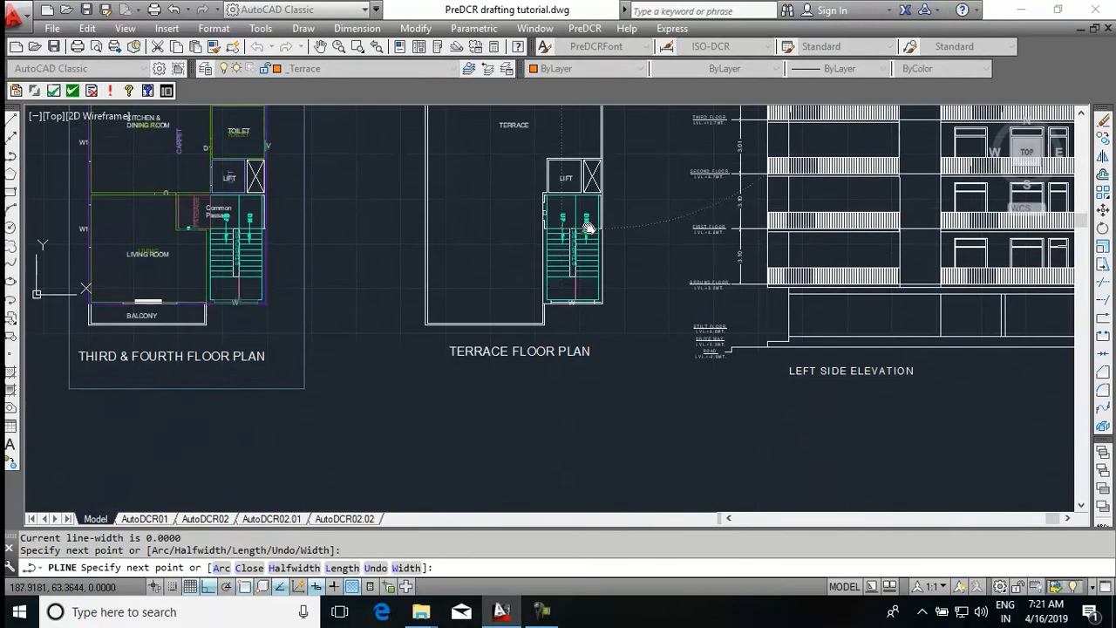
pyautogui.scroll(6, 599, 301)
pyautogui.click(596, 301)
pyautogui.click(351, 292)
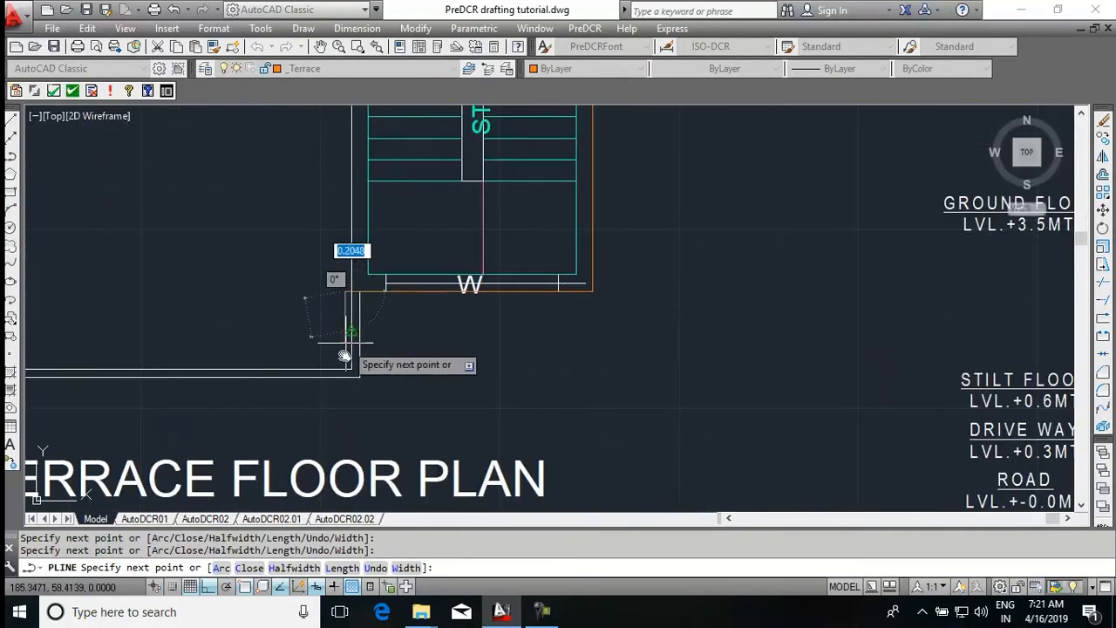
pyautogui.moveTo(361, 376); pyautogui.dragTo(580, 374, button='middle')
pyautogui.hotkey('ctrl', 'z')
pyautogui.hotkey('ctrl', 'z')
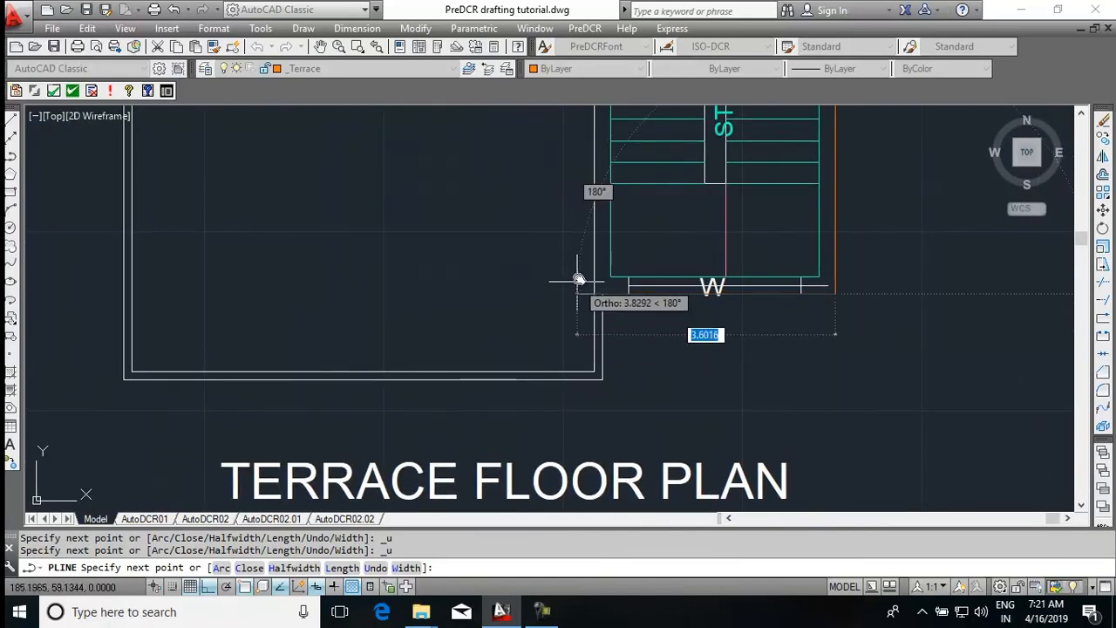
# Continue the terrace polyline past the staircase corner and down to the lower-right terrace corner, extend it along the lower edge, and close it
pyautogui.click(603, 303)
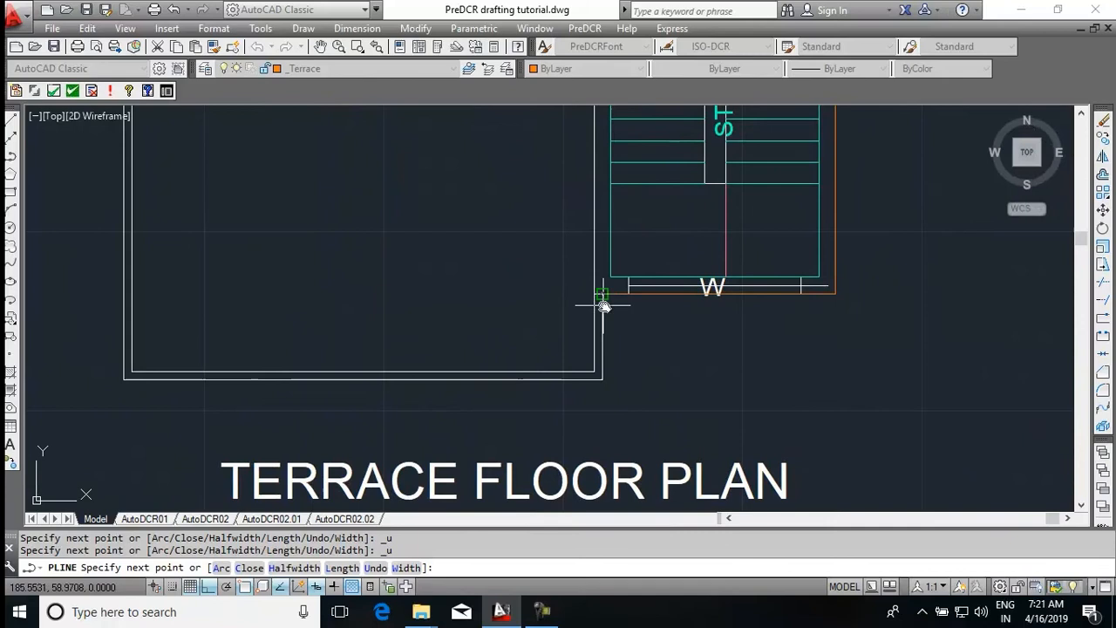
pyautogui.click(602, 379)
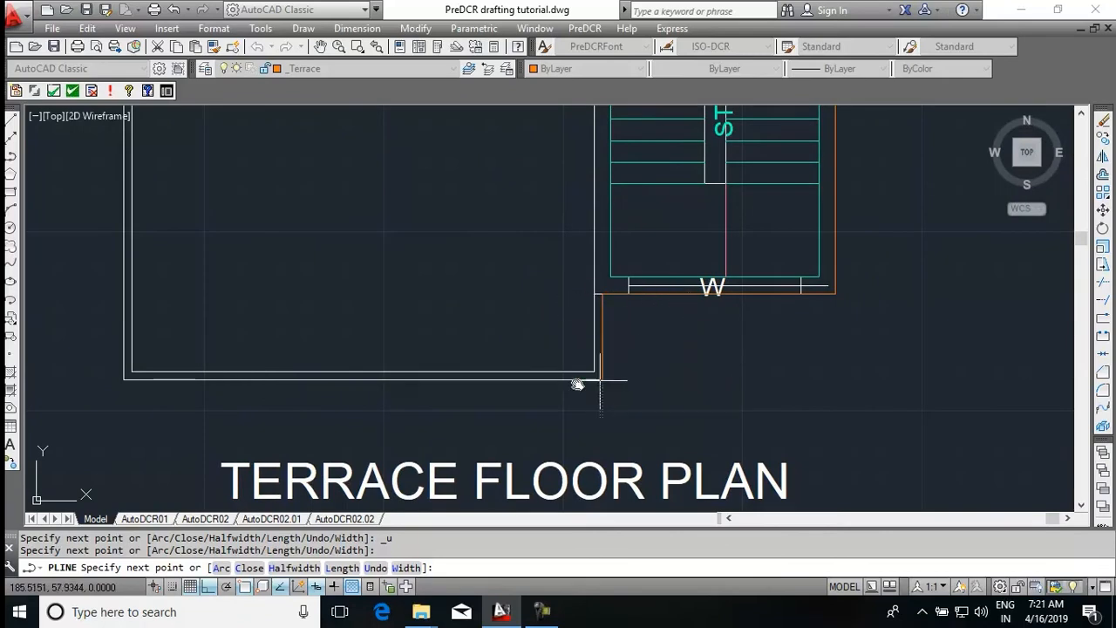
pyautogui.click(120, 379)
pyautogui.scroll(-5, 287, 317)
pyautogui.scroll(3, 287, 316)
pyautogui.moveTo(337, 305); pyautogui.dragTo(339, 323, button='middle')
pyautogui.moveTo(355, 187); pyautogui.dragTo(357, 409, button='middle')
pyautogui.write('c')
pyautogui.press('Return')
# Stretch the terrace polyline's misplaced lower-left vertex to the terrace's outer lower-left wall corner
pyautogui.scroll(-4, 387, 221)
pyautogui.scroll(5, 294, 462)
pyautogui.click(270, 386)
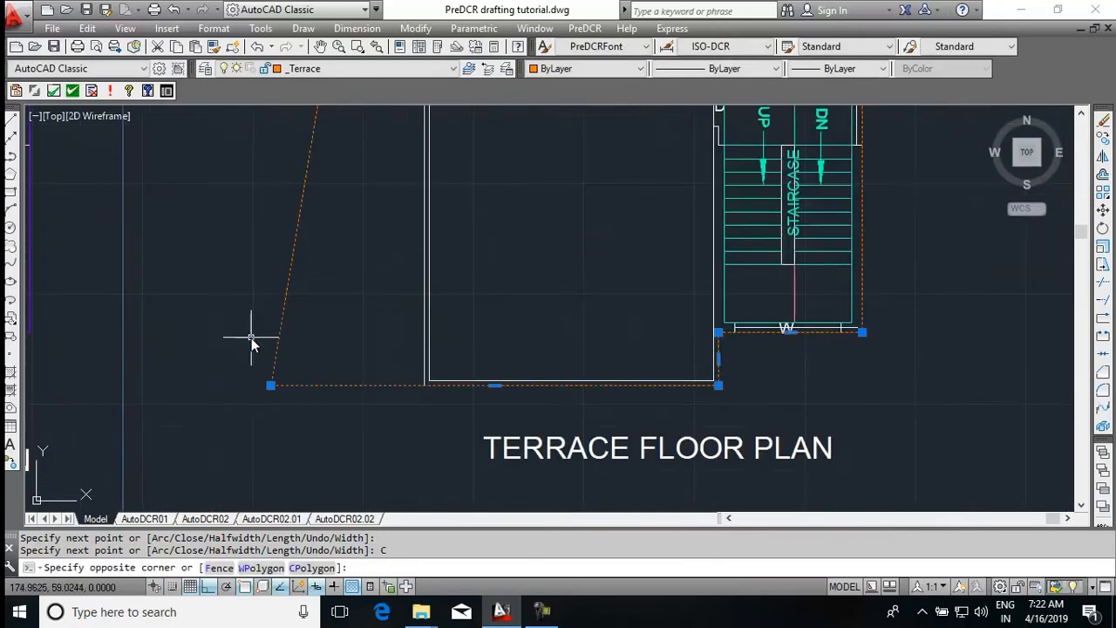
pyautogui.click(272, 385)
pyautogui.scroll(2, 418, 388)
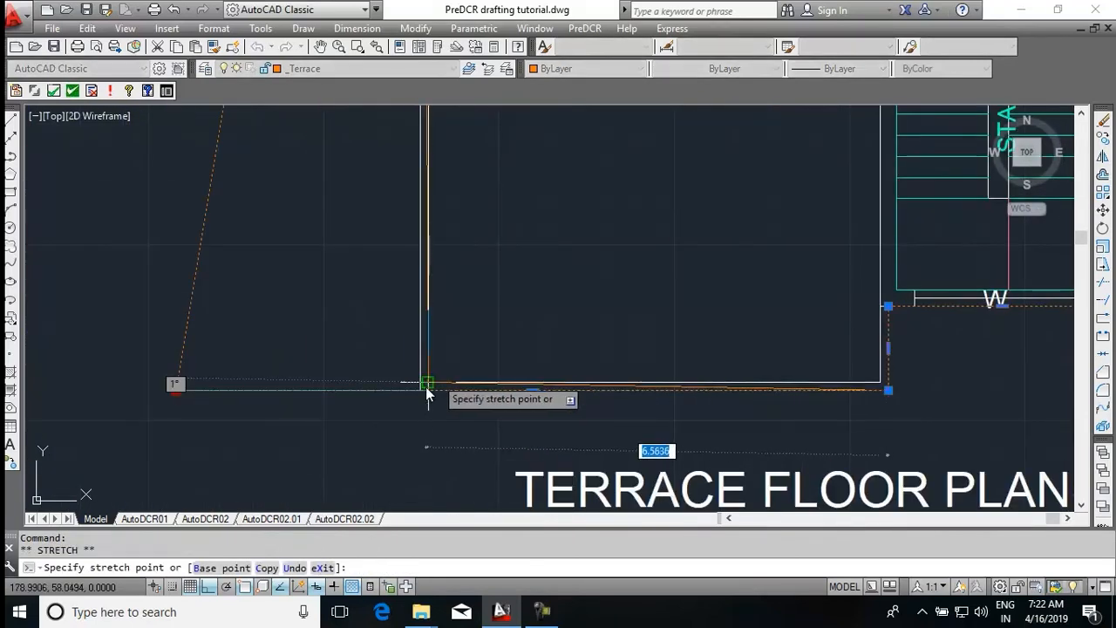
pyautogui.click(421, 395)
pyautogui.scroll(-4, 436, 397)
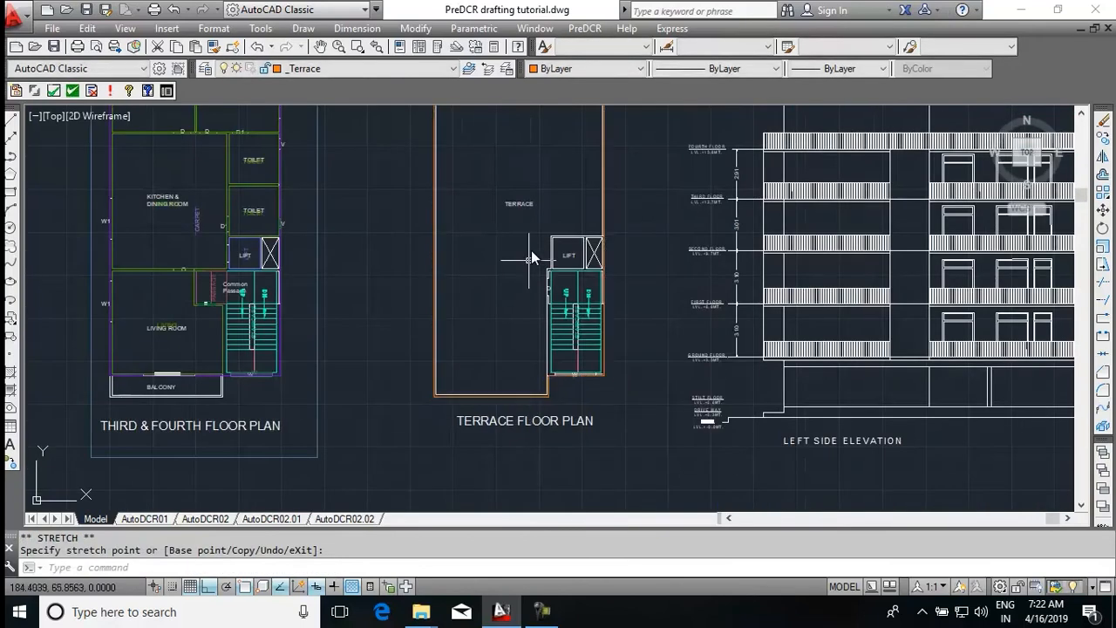
pyautogui.press('Escape')
# Add the multiline text "TERRACE" inside the terrace outline, above the existing terrace label
pyautogui.moveTo(538, 230); pyautogui.dragTo(441, 331, button='middle')
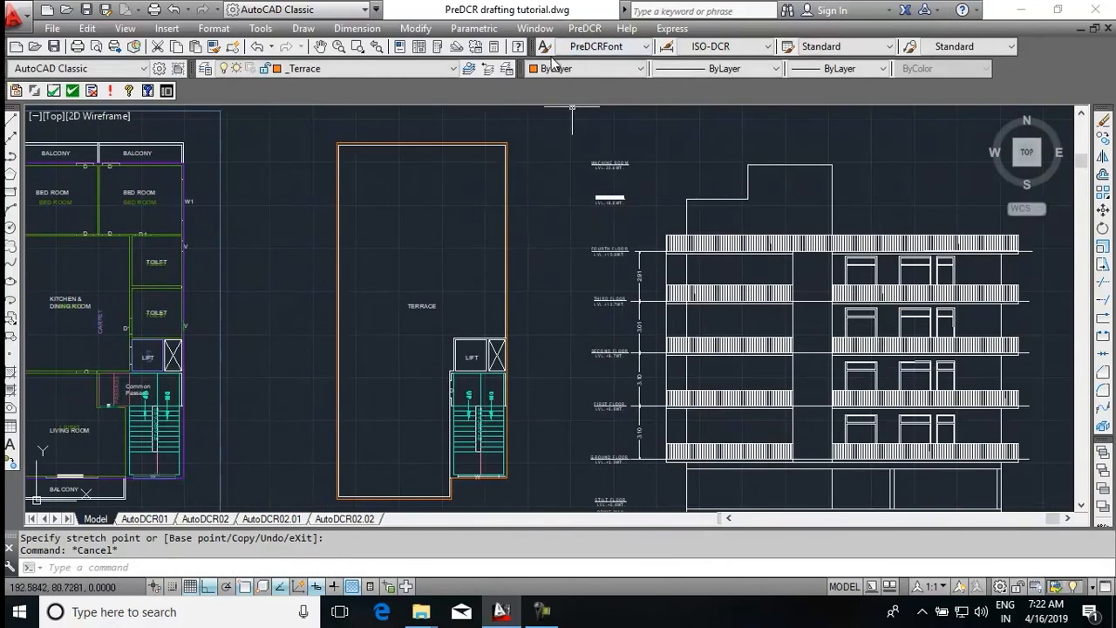
pyautogui.write('MTEXT')
pyautogui.press('Return')
pyautogui.click(387, 247)
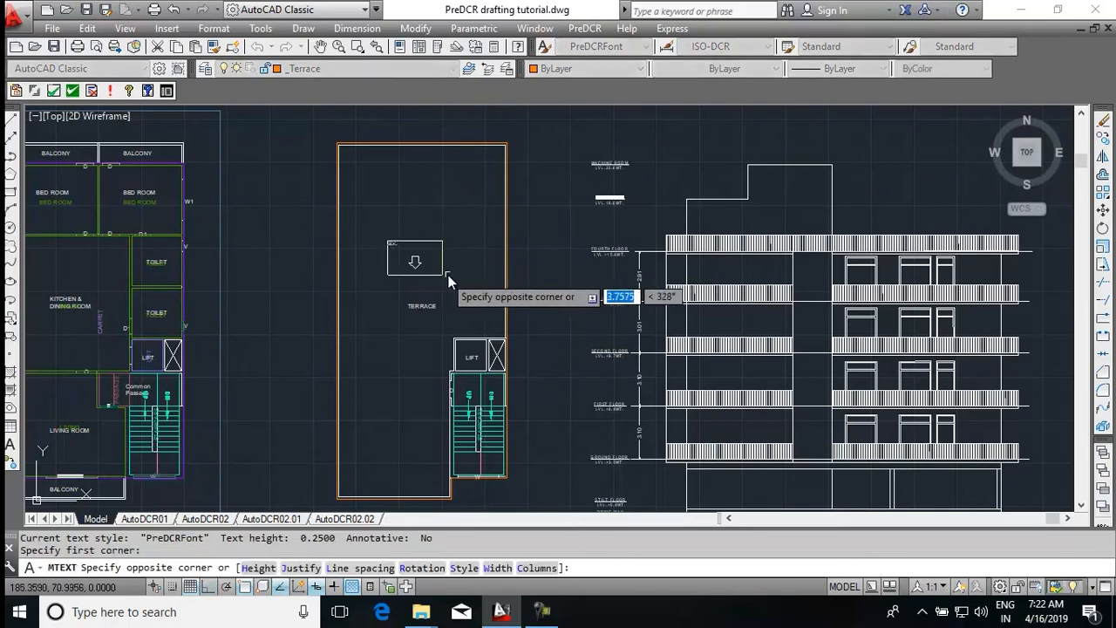
pyautogui.click(459, 266)
pyautogui.write('TERRACE')
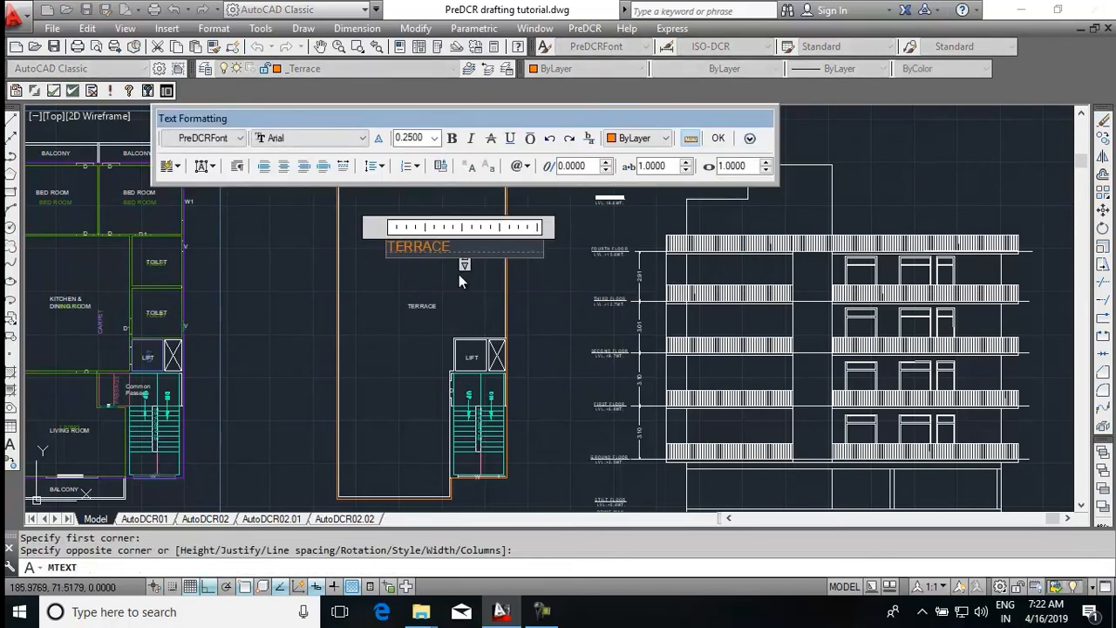
pyautogui.click(469, 306)
pyautogui.scroll(6, 401, 248)
pyautogui.scroll(-6, 483, 234)
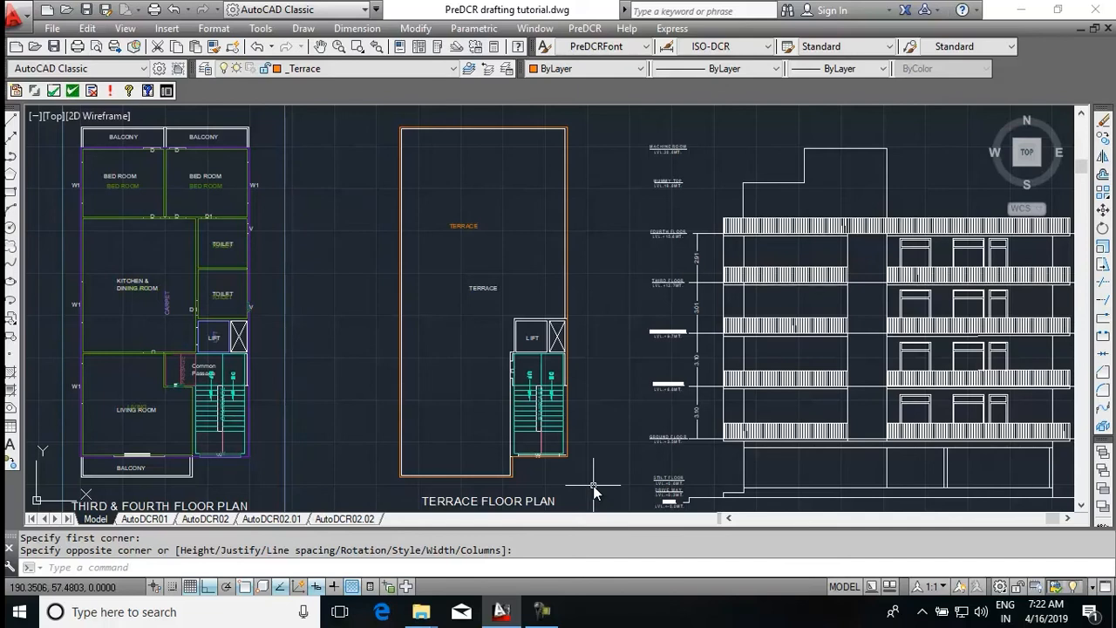
# Draw a rectangle on the _Lift layer along the inner walls of the lift in the terrace floor plan
pyautogui.click(366, 69)
pyautogui.scroll(1, 336, 224)
pyautogui.scroll(14, 336, 225)
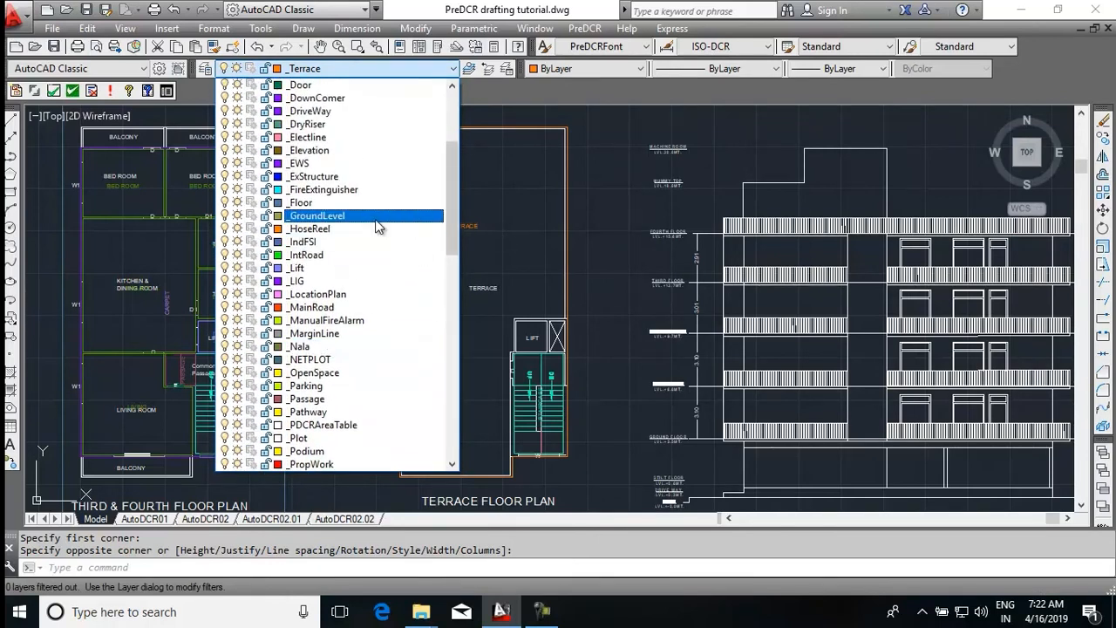
pyautogui.scroll(2, 375, 222)
pyautogui.scroll(3, 376, 221)
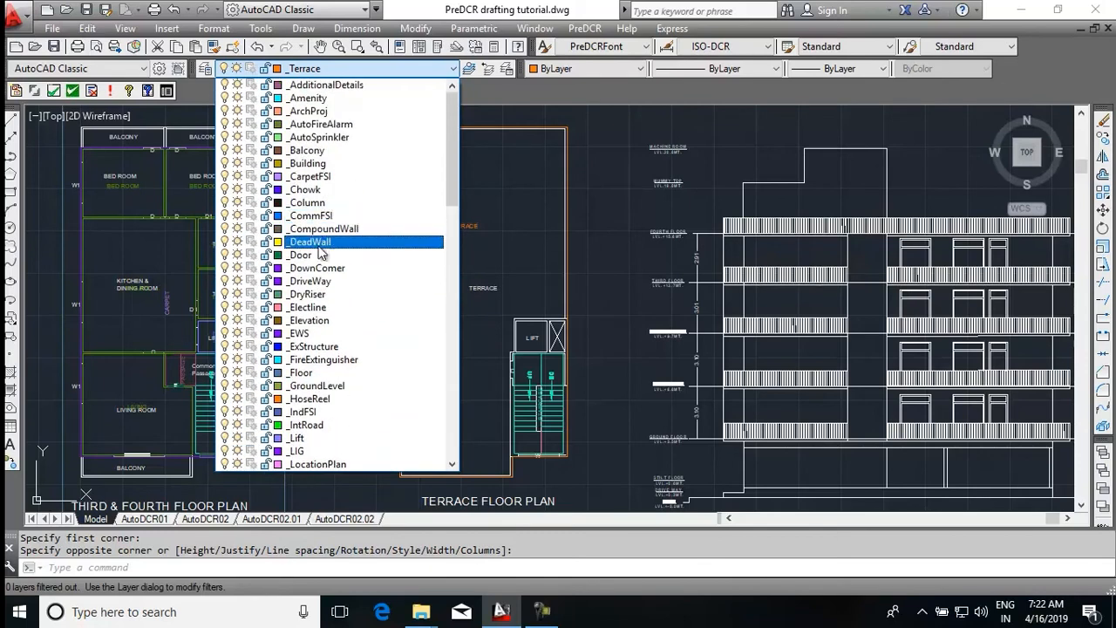
pyautogui.click(295, 439)
pyautogui.write('REC')
pyautogui.press('Return')
pyautogui.scroll(5, 524, 356)
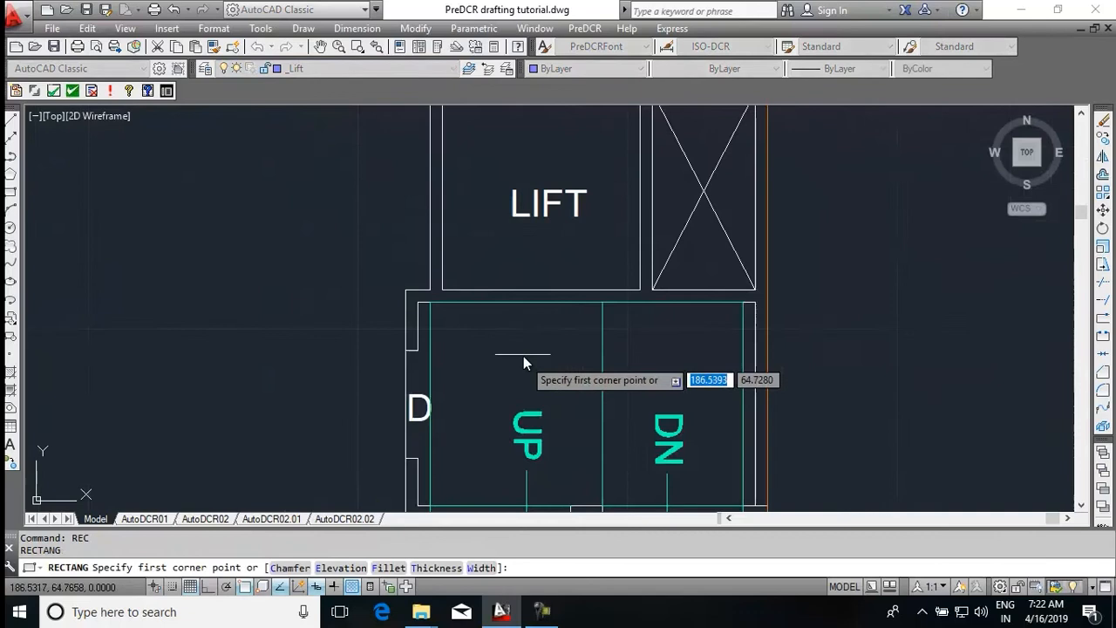
pyautogui.click(442, 289)
pyautogui.moveTo(524, 231); pyautogui.dragTo(467, 387, button='middle')
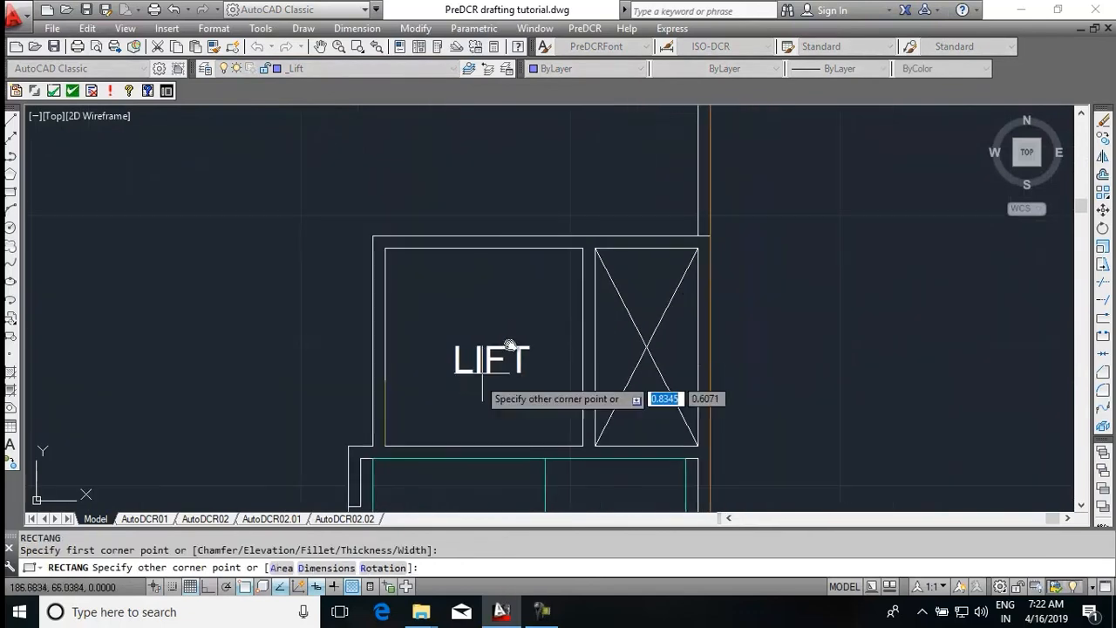
pyautogui.click(583, 250)
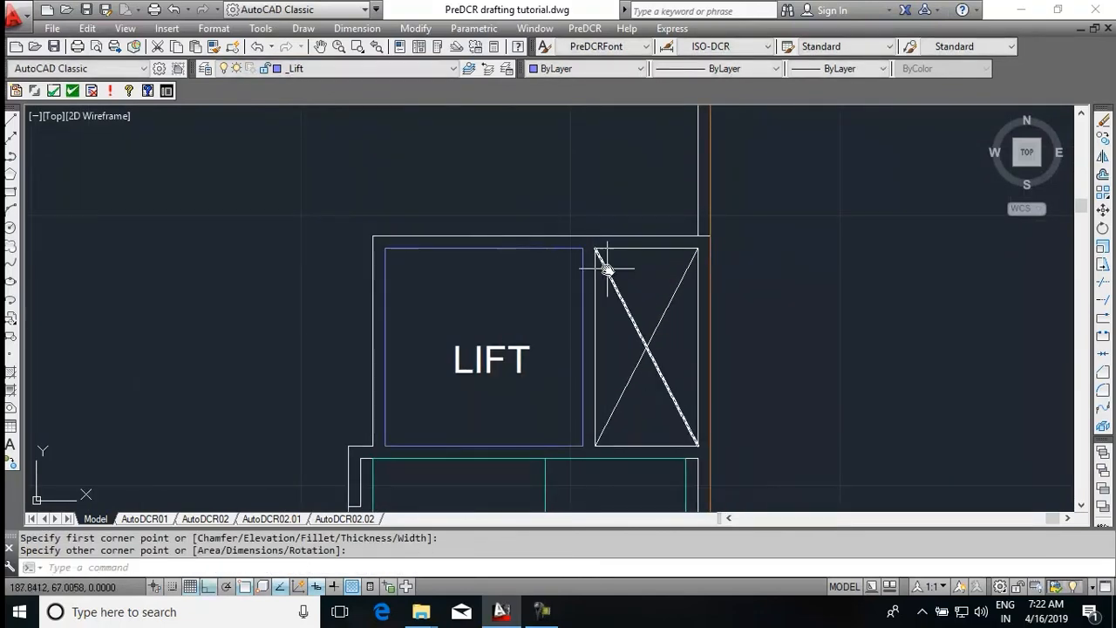
# Mark the terrace plan's lift rectangle as a lift machine room with PreDCR
pyautogui.click(591, 33)
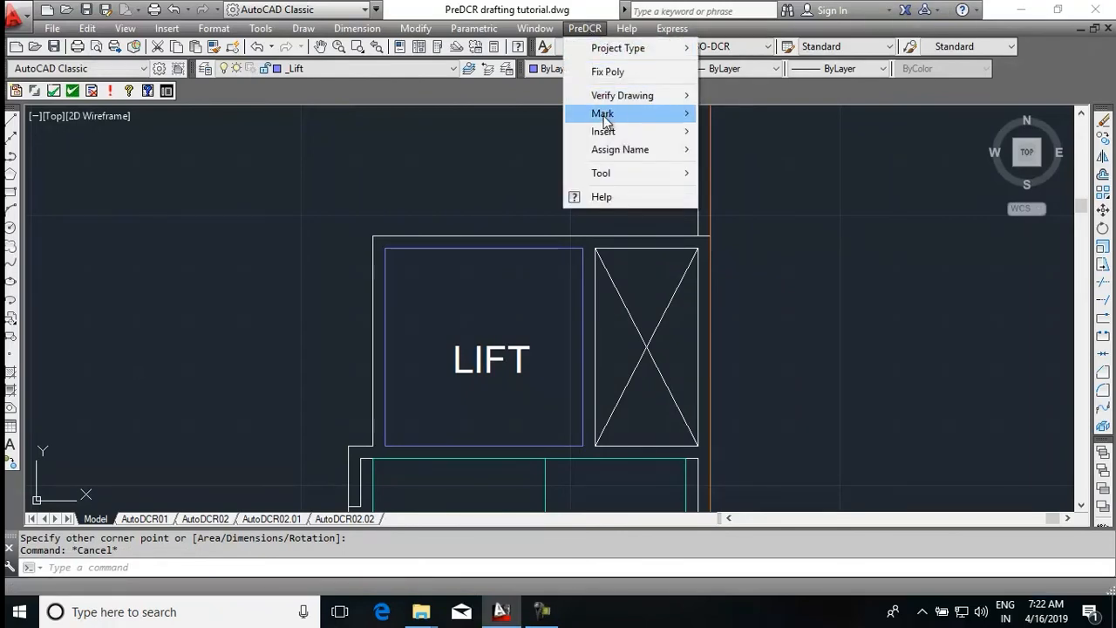
pyautogui.moveTo(606, 116)
pyautogui.click(760, 221)
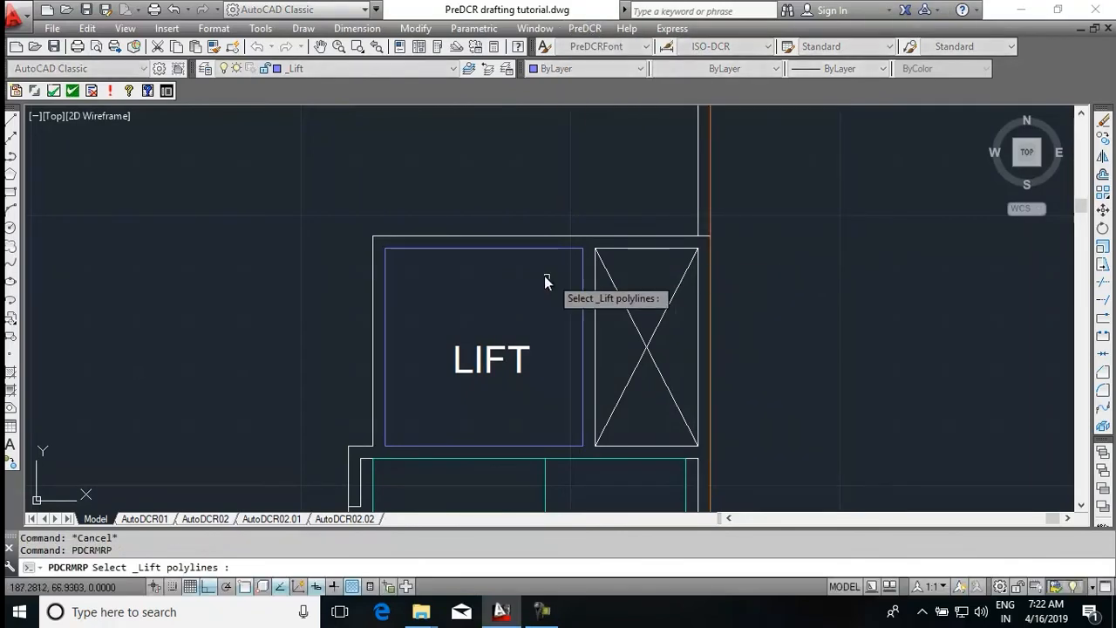
pyautogui.click(542, 254)
pyautogui.scroll(-10, 543, 249)
pyautogui.press('Return')
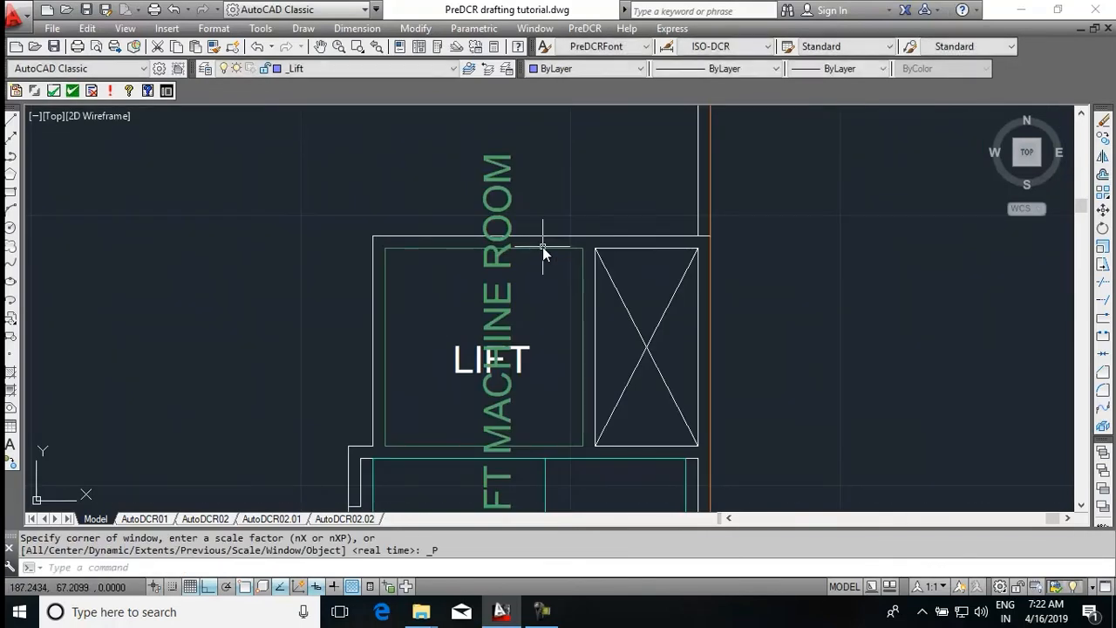
# Copy the frame around the third and fourth floor plan horizontally so it encloses the terrace floor plan
pyautogui.scroll(-5, 543, 247)
pyautogui.click(322, 255)
pyautogui.click(313, 286)
pyautogui.write('CO')
pyautogui.press('Return')
pyautogui.click(349, 257)
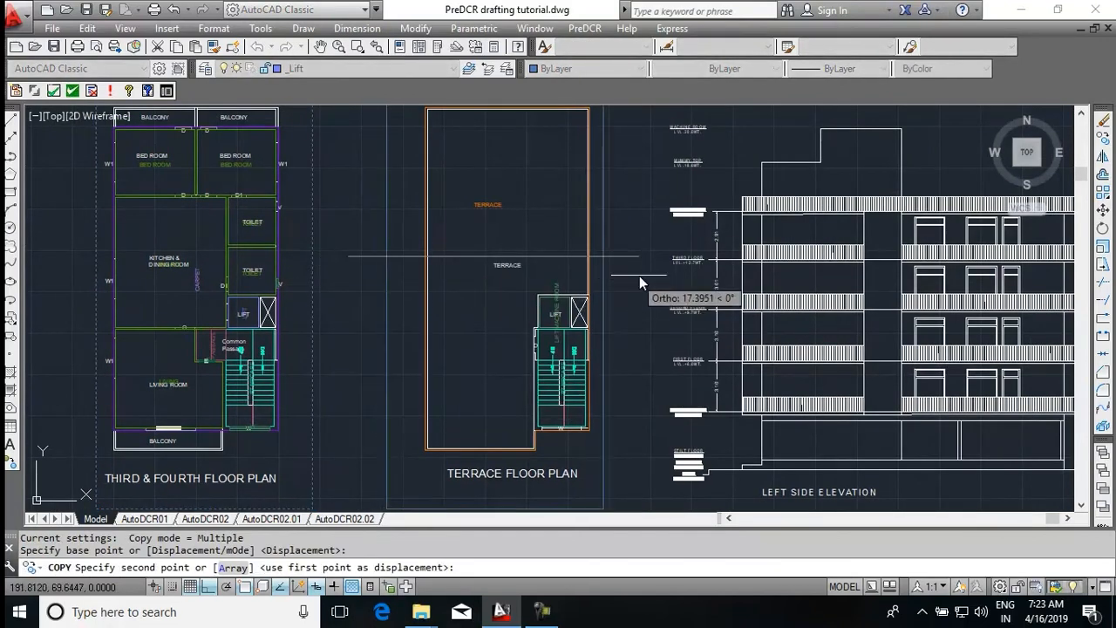
pyautogui.click(657, 270)
pyautogui.scroll(-2, 560, 319)
pyautogui.press('Escape')
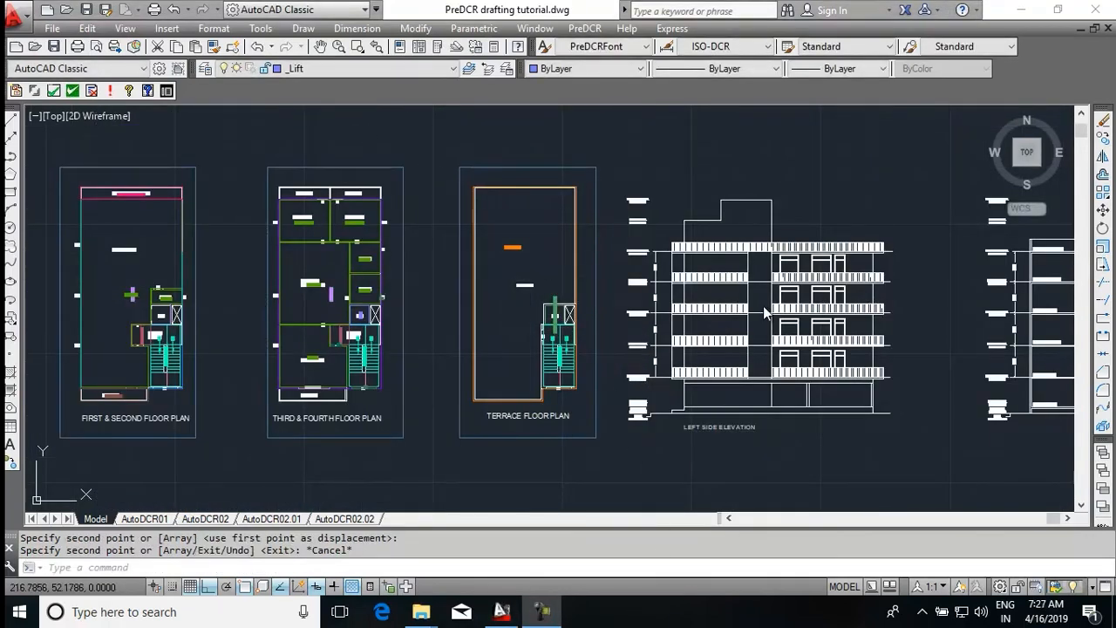
# Draw a rectangle on the _Section layer enclosing the whole section drawing, its level labels and title
pyautogui.moveTo(763, 301); pyautogui.dragTo(165, 296, button='middle')
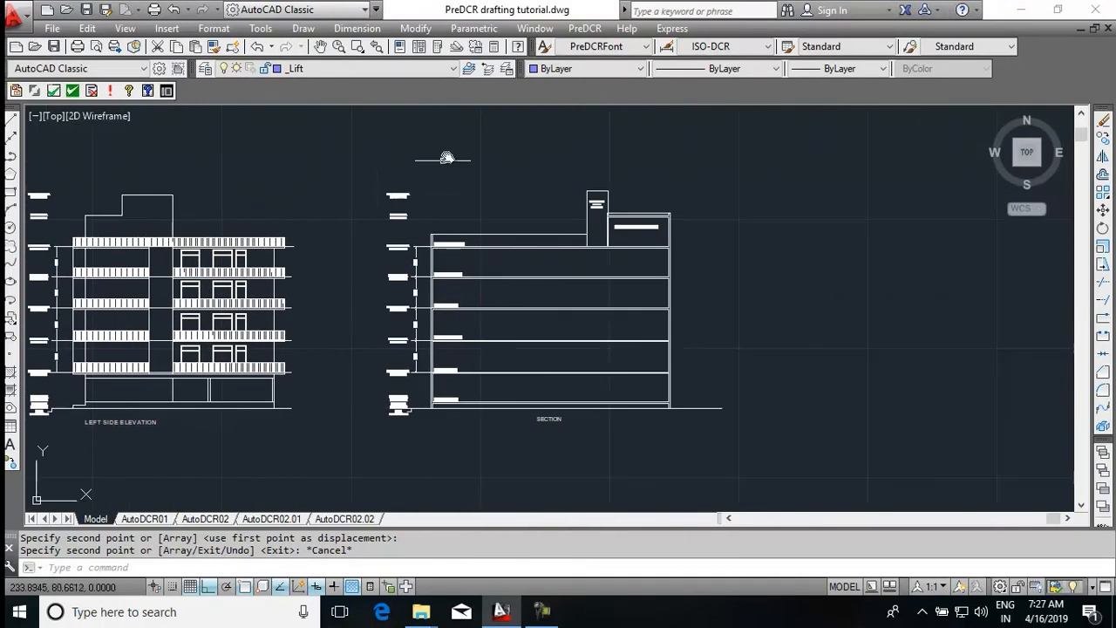
pyautogui.click(431, 69)
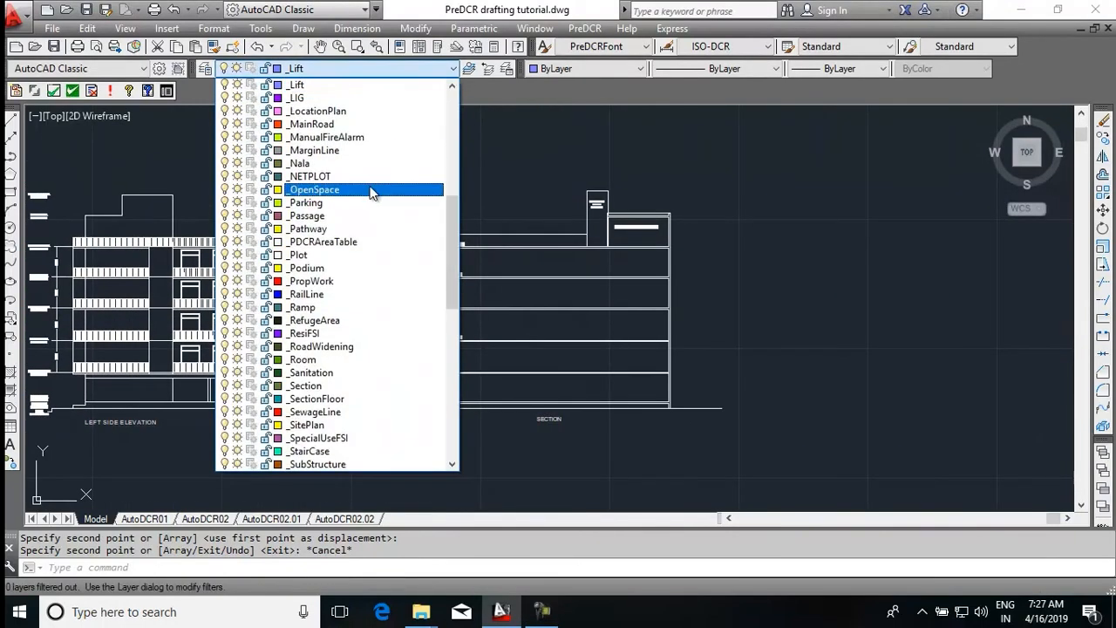
pyautogui.click(316, 385)
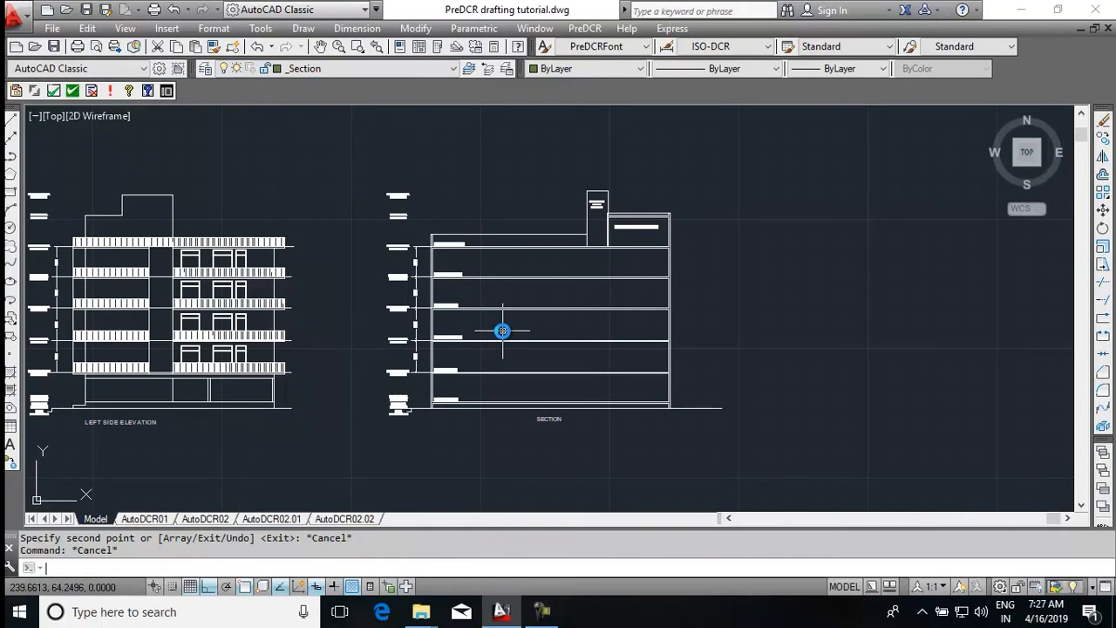
pyautogui.write('rec')
pyautogui.press('Return')
pyautogui.click(354, 172)
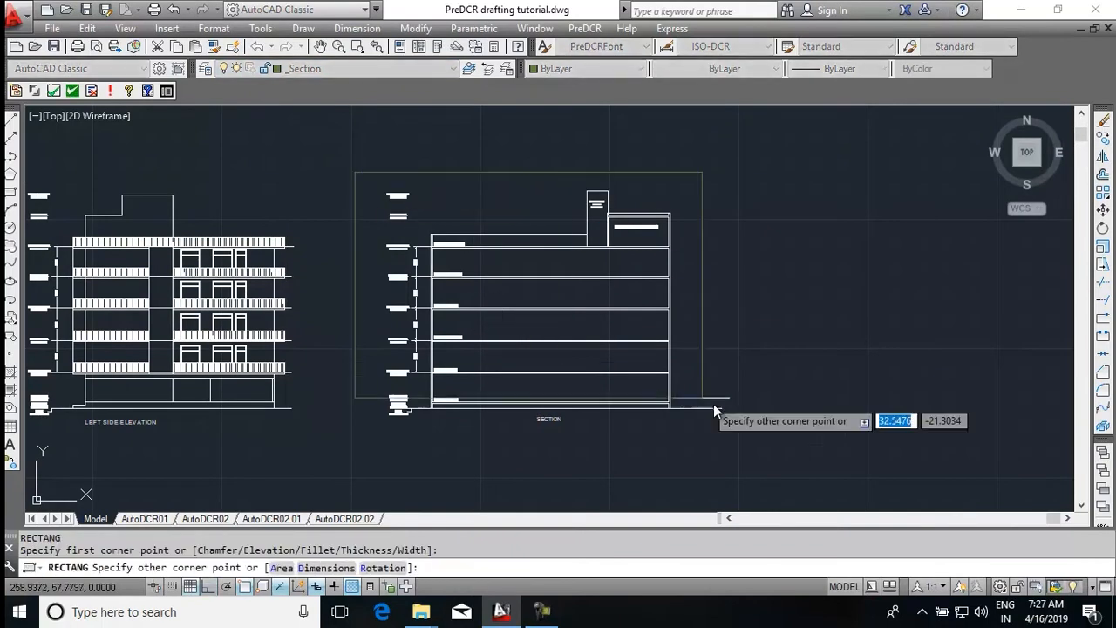
pyautogui.click(741, 451)
pyautogui.press('Escape')
# Add the multiline text "SECTION" on the _Section layer beside the section drawing's title
pyautogui.write('M')
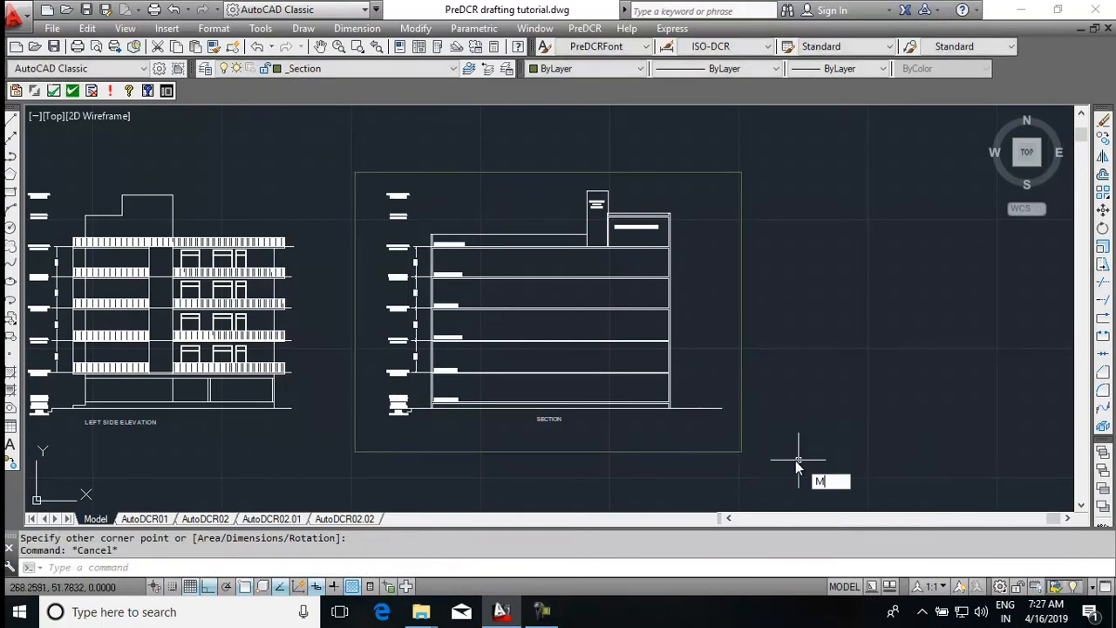
pyautogui.write('T')
pyautogui.press('Return')
pyautogui.scroll(4, 647, 448)
pyautogui.click(459, 392)
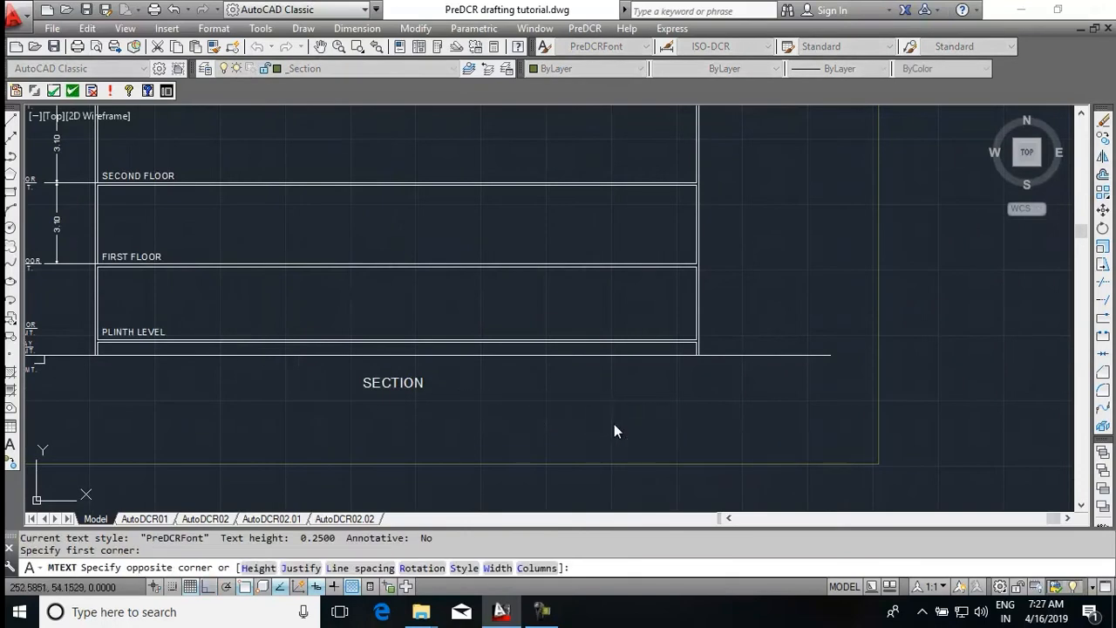
pyautogui.click(614, 425)
pyautogui.write('SECTION')
pyautogui.click(681, 425)
# Move the new "SECTION" text toward the lower-right corner of the section frame
pyautogui.click(484, 400)
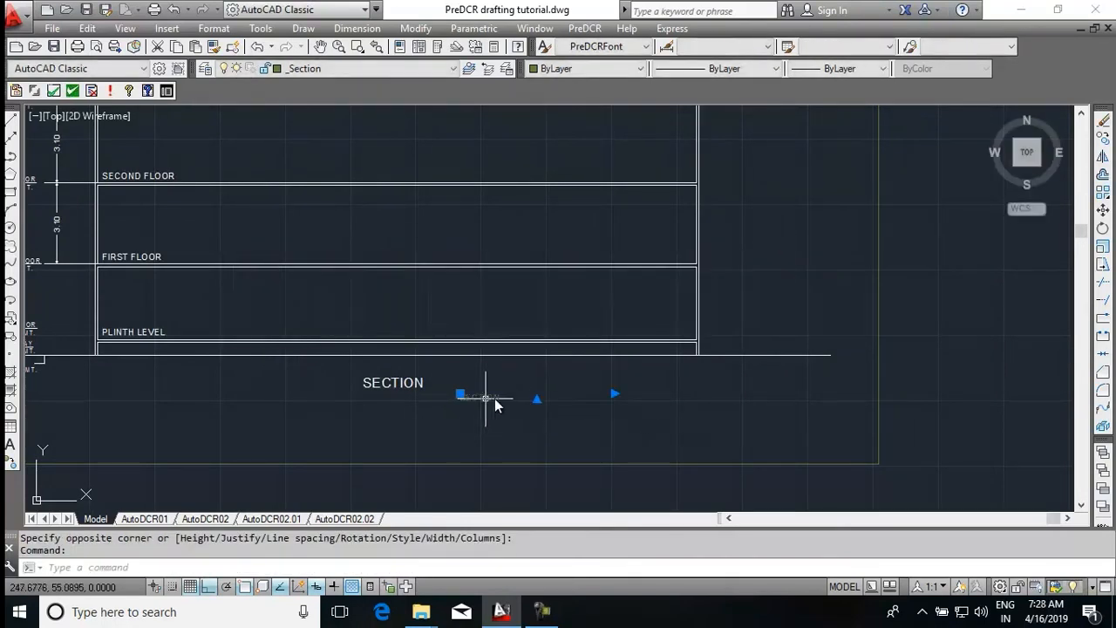
pyautogui.write('M')
pyautogui.press('Return')
pyautogui.click(562, 399)
pyautogui.click(796, 453)
pyautogui.scroll(-4, 719, 389)
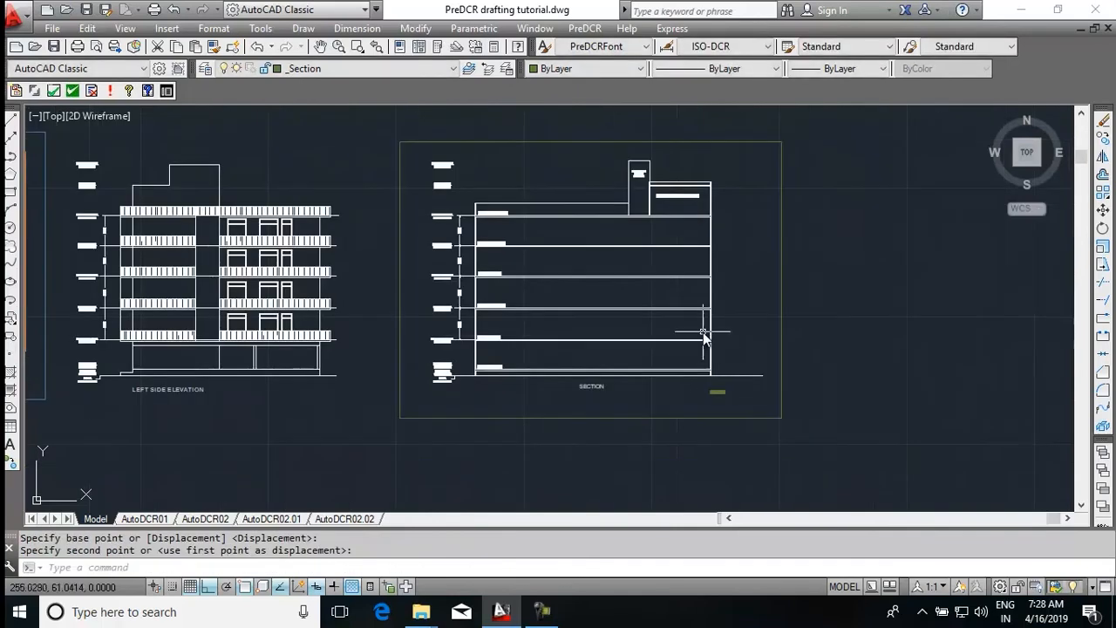
# Draw a rectangle on the _SectionFloor layer from the ground line to the plinth level, across the section's outer walls
pyautogui.scroll(4, 593, 384)
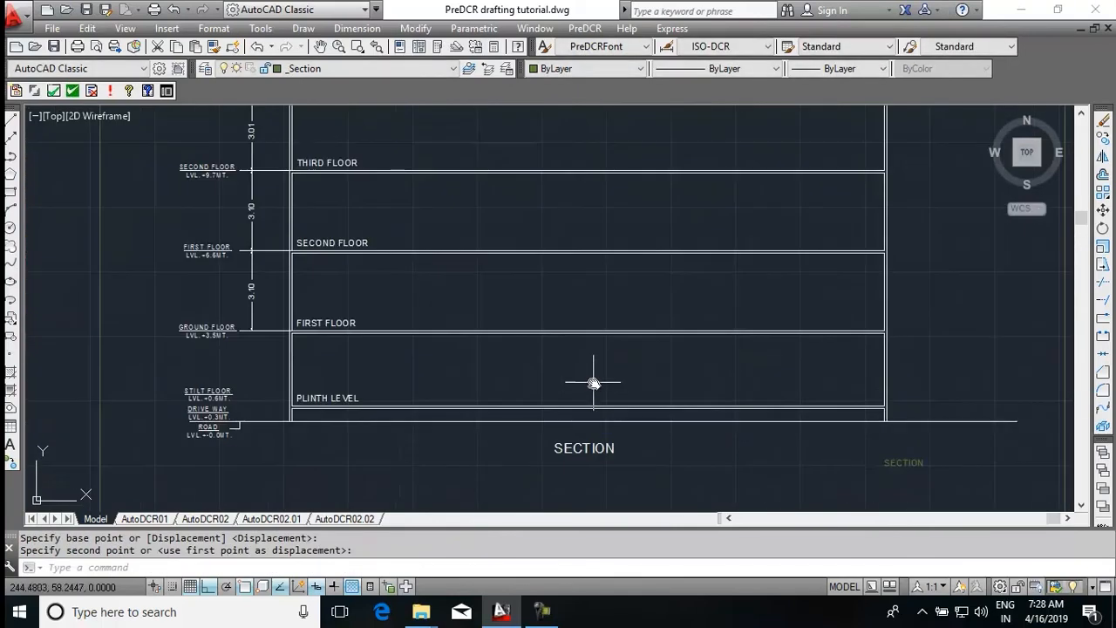
pyautogui.click(452, 68)
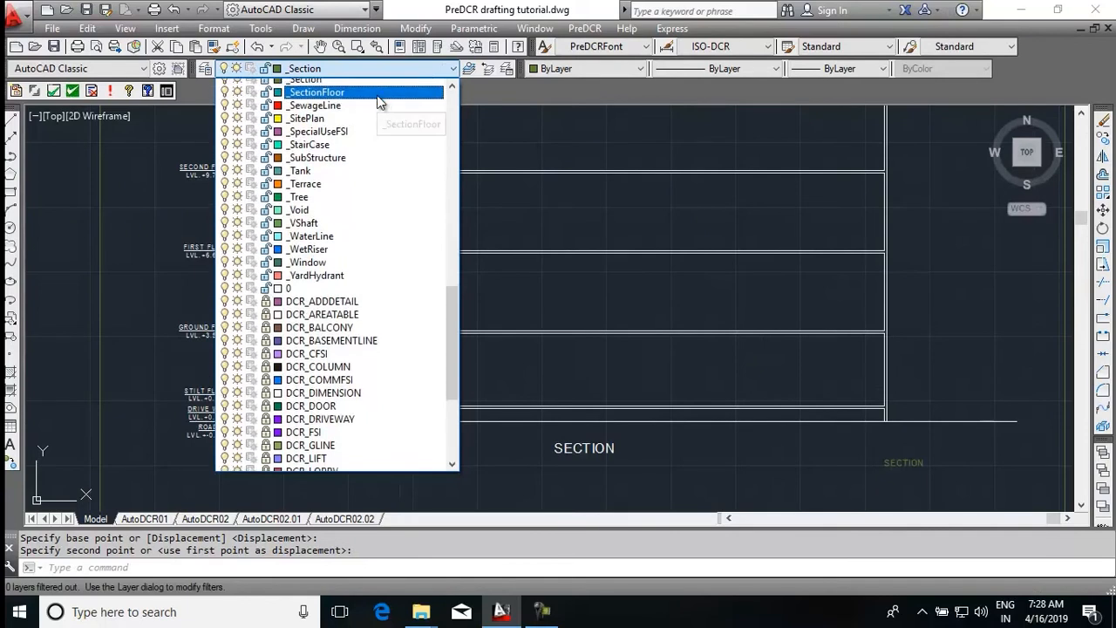
pyautogui.click(379, 96)
pyautogui.write('REC')
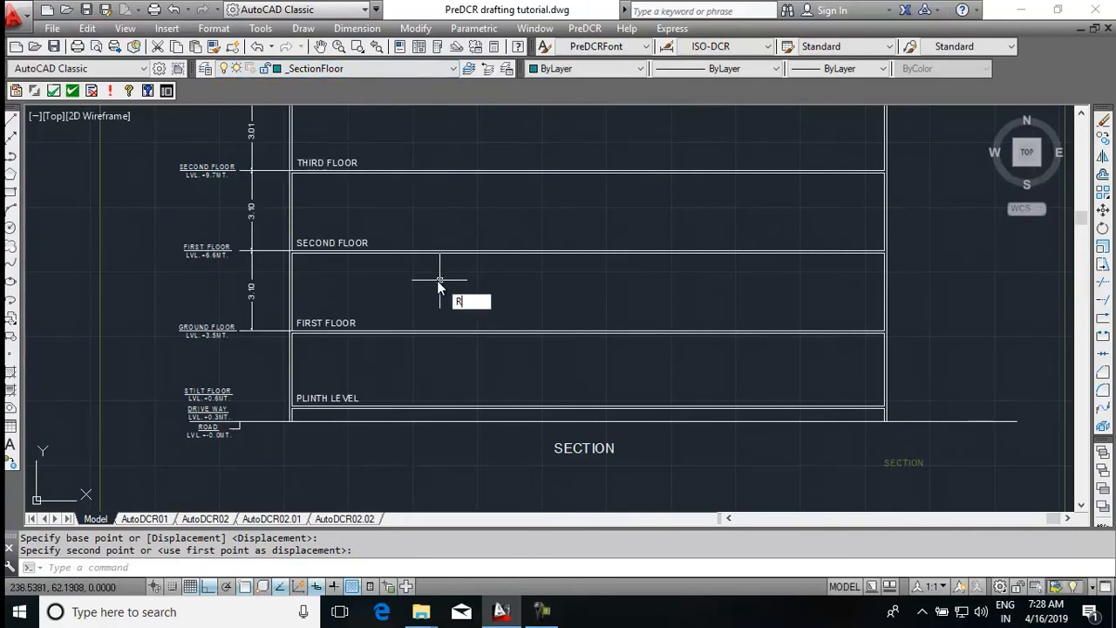
pyautogui.press('Return')
pyautogui.scroll(5, 288, 427)
pyautogui.click(314, 366)
pyautogui.scroll(-5, 314, 367)
pyautogui.scroll(6, 876, 349)
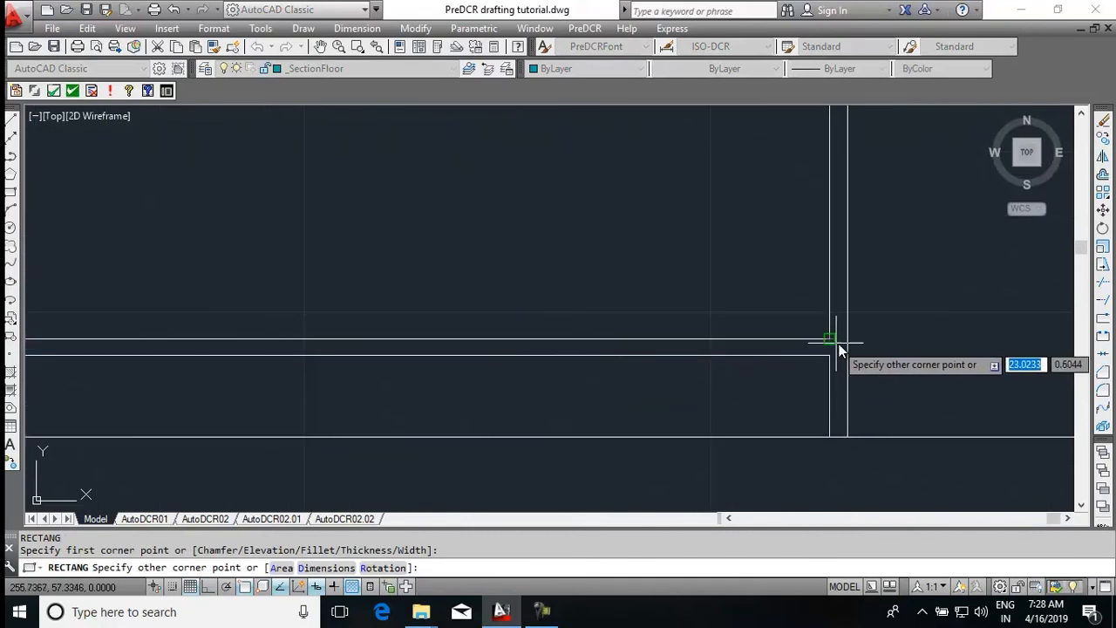
pyautogui.click(848, 340)
pyautogui.press('Escape')
# Draw a rectangle from the plinth level to the first floor level across the section's full outer width
pyautogui.press('Return')
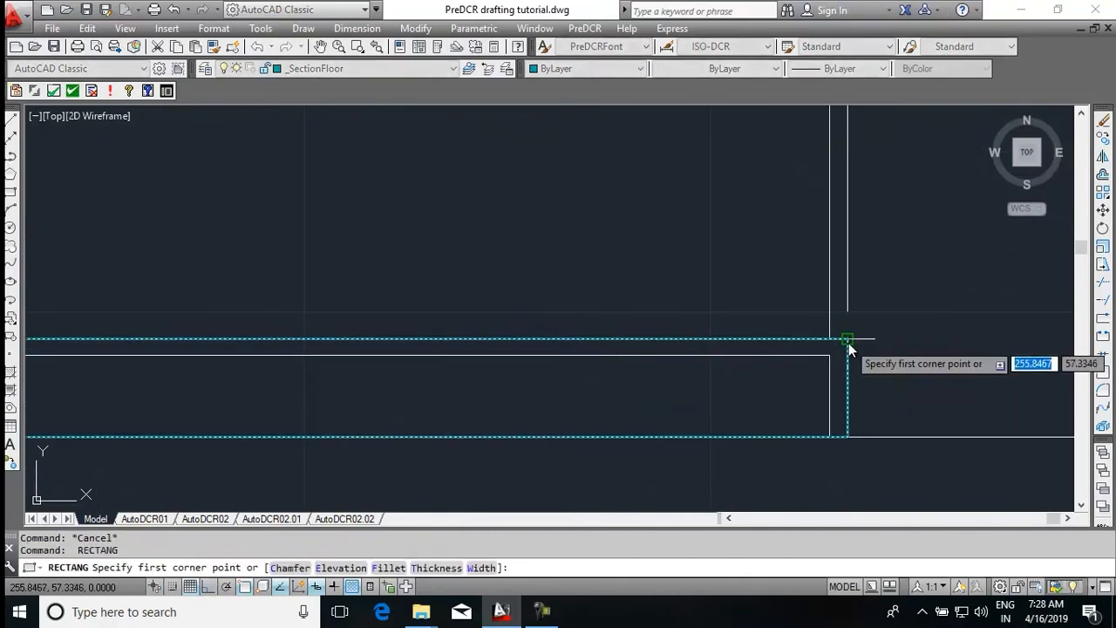
pyautogui.click(848, 340)
pyautogui.scroll(-5, 890, 349)
pyautogui.scroll(5, 314, 287)
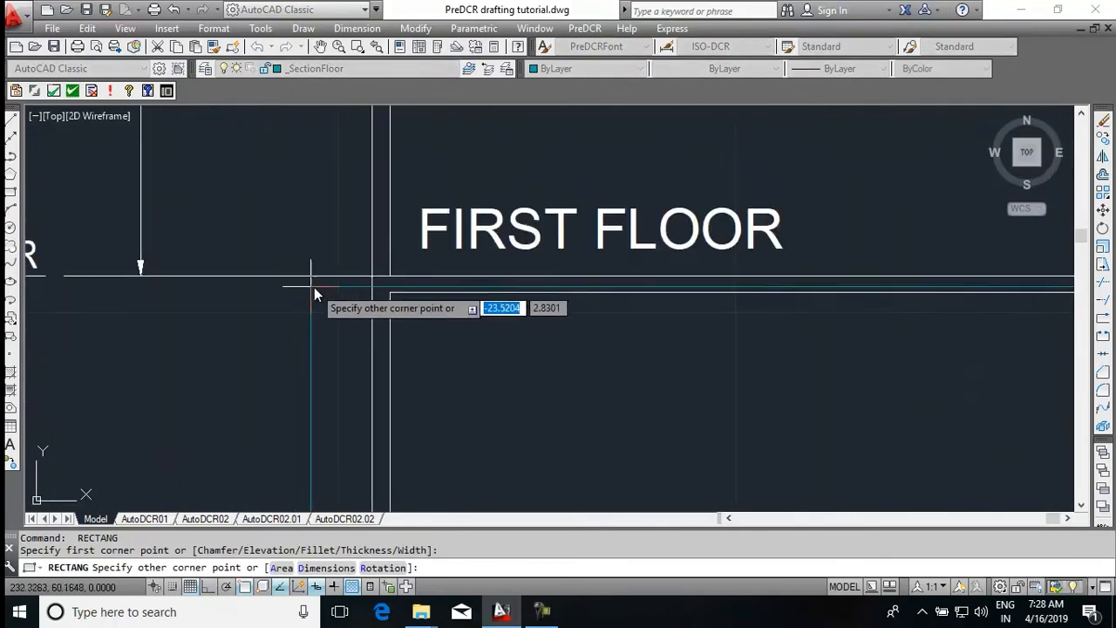
pyautogui.click(378, 277)
# Draw a rectangle from the first floor level to the second floor level between the section's outer wall faces
pyautogui.scroll(-3, 352, 280)
pyautogui.scroll(4, 785, 302)
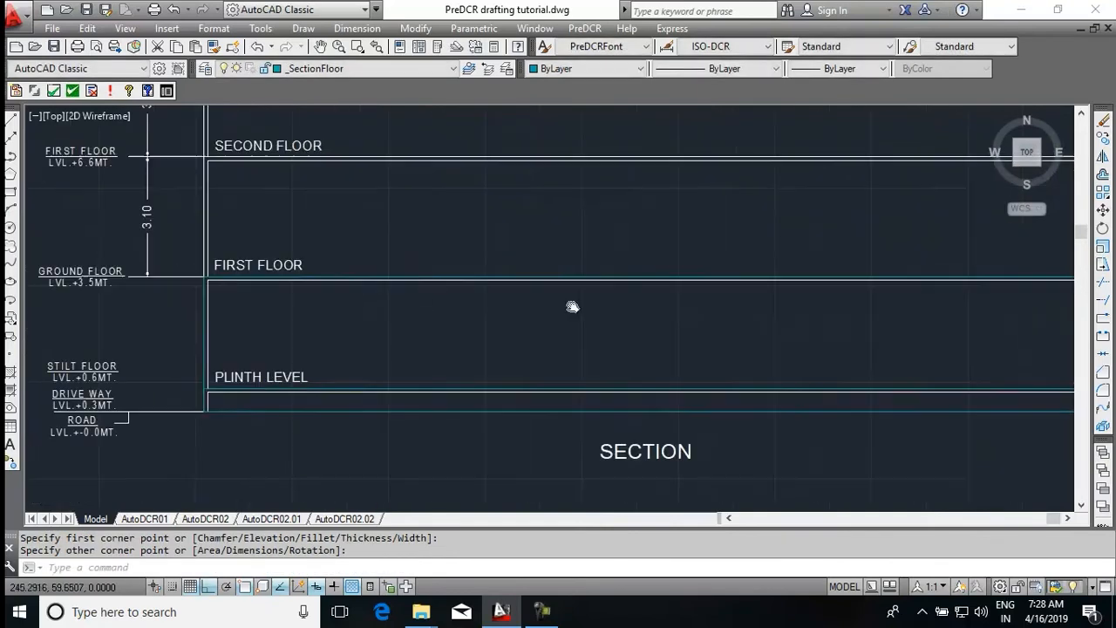
pyautogui.press('Return')
pyautogui.scroll(2, 676, 340)
pyautogui.click(680, 312)
pyautogui.scroll(-5, 785, 311)
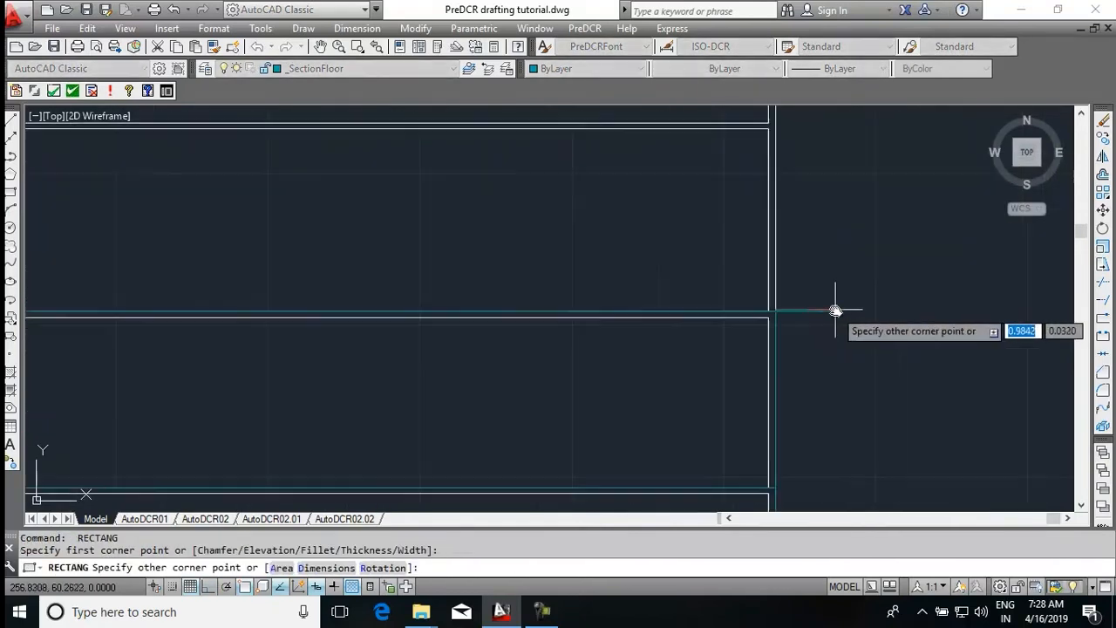
pyautogui.scroll(4, 493, 262)
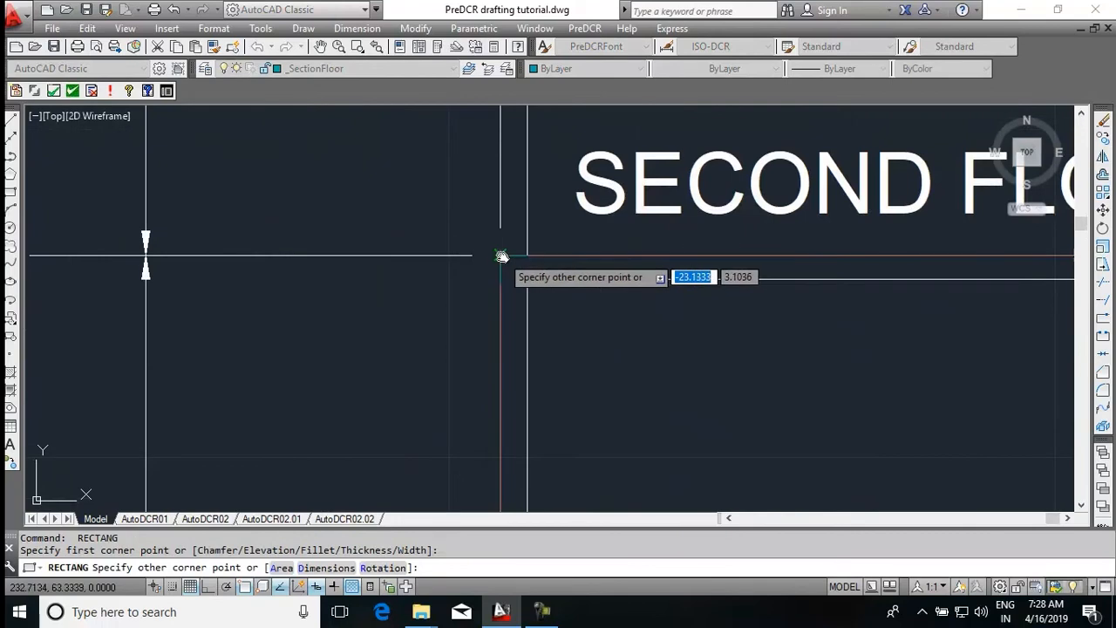
pyautogui.click(498, 254)
# Draw a rectangle on the _SectionFloor layer from the second floor level to the third floor level across the section's outer wall faces
pyautogui.scroll(-4, 402, 266)
pyautogui.scroll(4, 977, 250)
pyautogui.press('Return')
pyautogui.scroll(2, 805, 312)
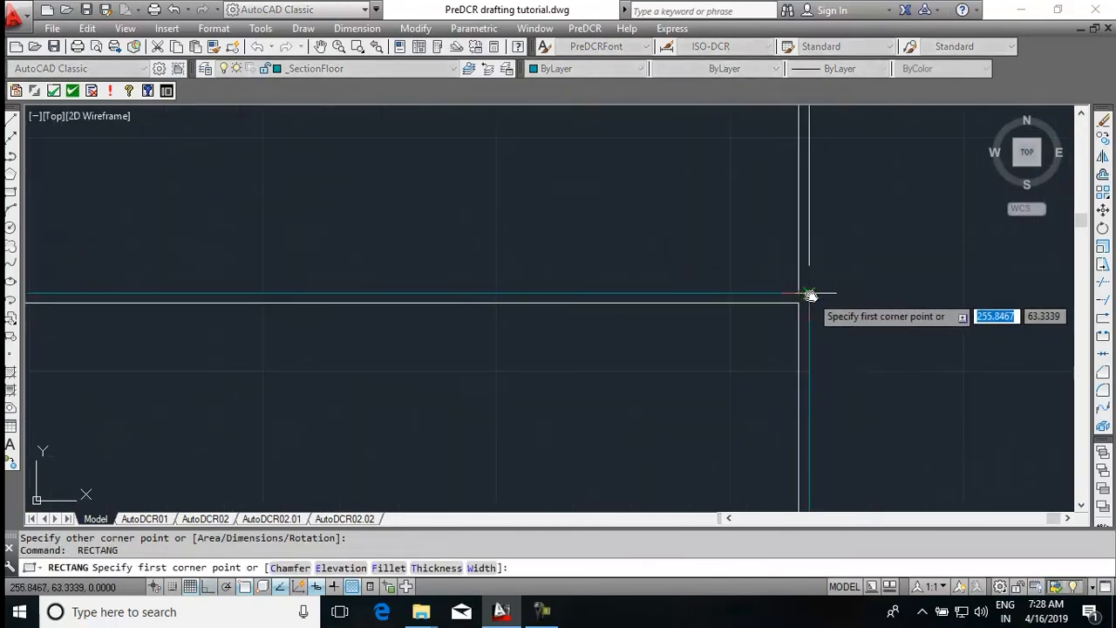
pyautogui.click(809, 295)
pyautogui.scroll(-4, 616, 277)
pyautogui.scroll(4, 322, 285)
pyautogui.scroll(-4, 843, 364)
pyautogui.scroll(5, 241, 311)
pyautogui.click(262, 339)
# Draw a rectangle from the third floor level to the fourth floor level across the section's full outer width
pyautogui.scroll(-4, 248, 330)
pyautogui.scroll(5, 756, 314)
pyautogui.press('Return')
pyautogui.click(592, 373)
pyautogui.scroll(-4, 785, 369)
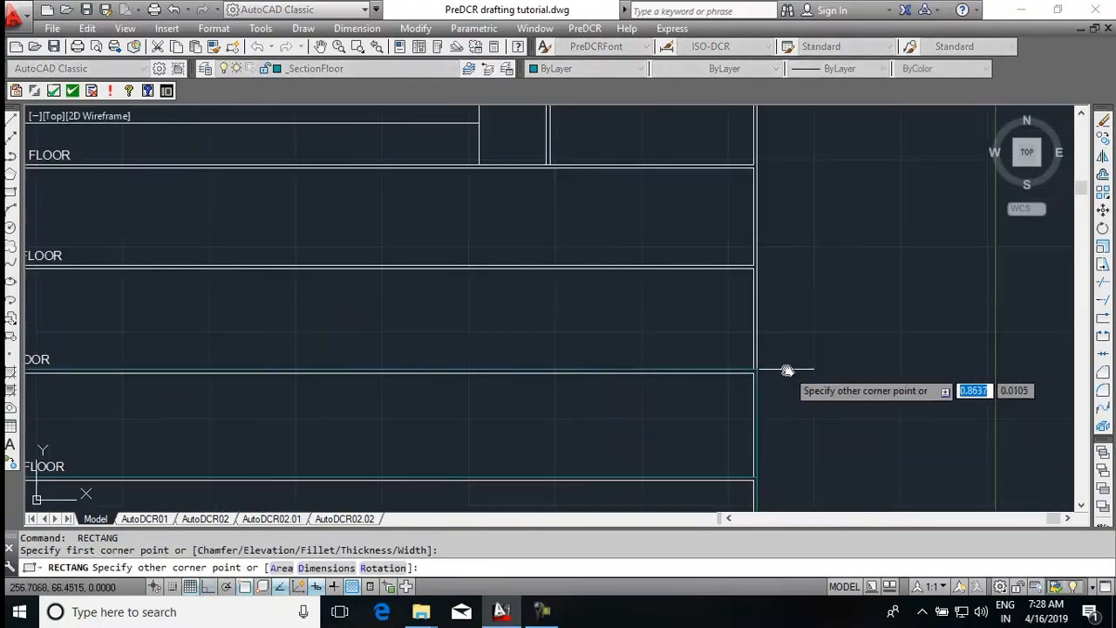
pyautogui.scroll(5, 528, 299)
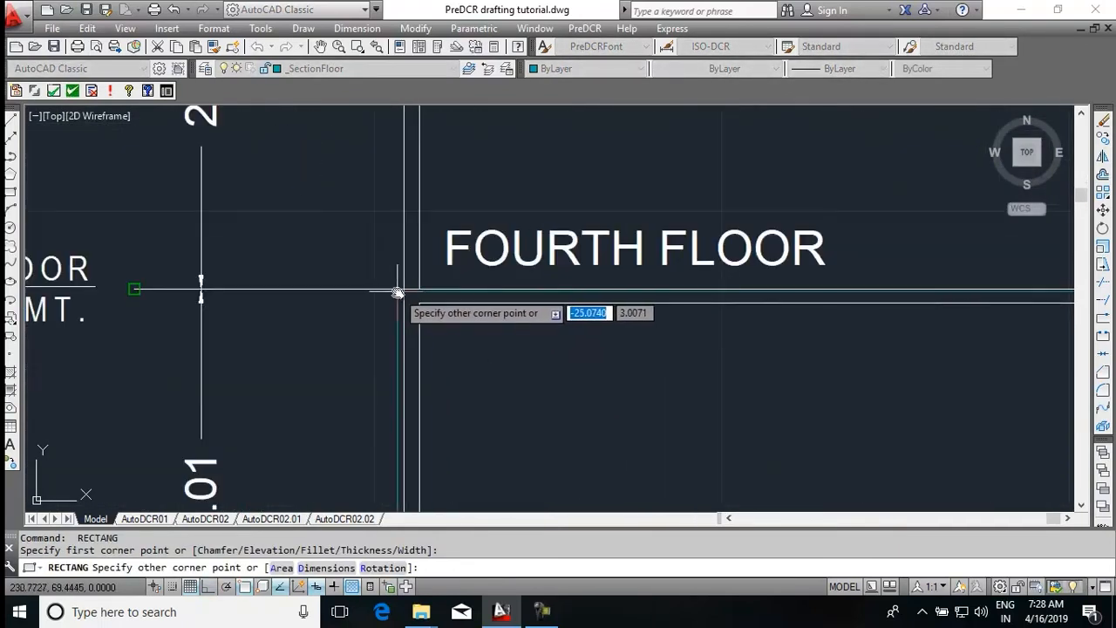
pyautogui.click(412, 291)
# Draw a rectangle from the fourth floor level to the terrace floor level between the section's outer wall faces
pyautogui.scroll(-4, 379, 324)
pyautogui.scroll(5, 789, 309)
pyautogui.press('Return')
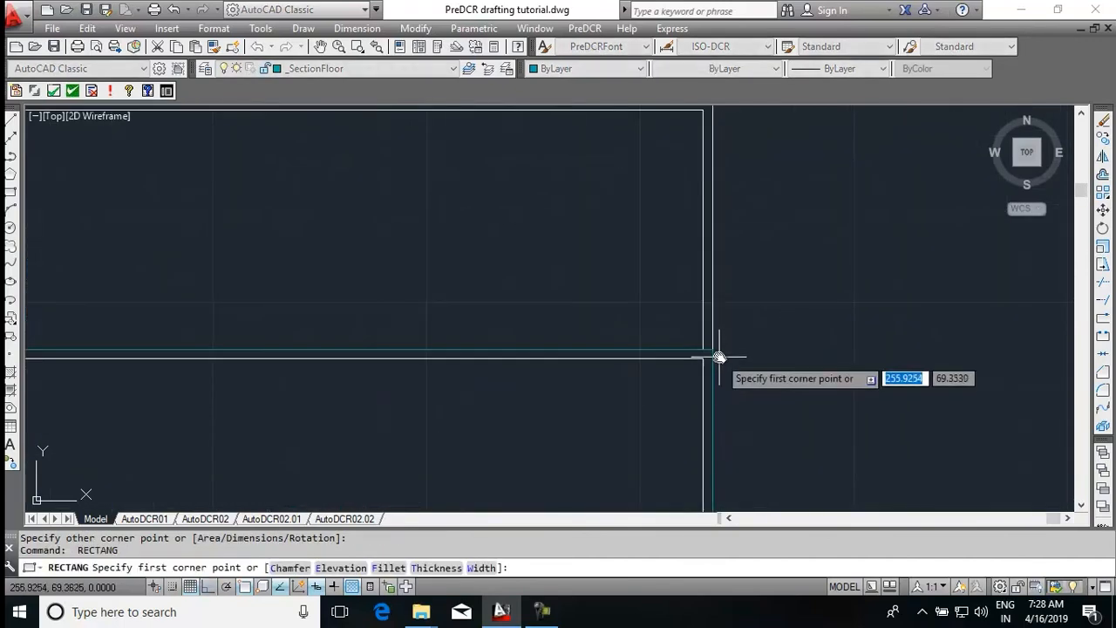
pyautogui.click(713, 352)
pyautogui.scroll(-4, 706, 314)
pyautogui.scroll(5, 577, 291)
pyautogui.scroll(5, 576, 291)
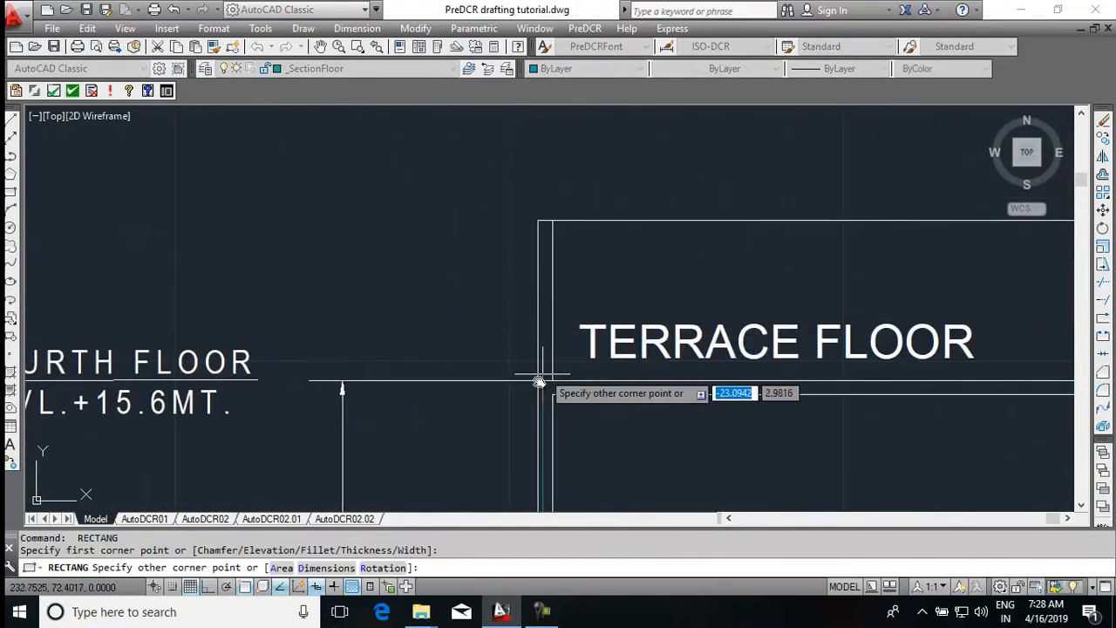
pyautogui.click(537, 387)
# Draw a rectangle from the terrace floor level to the parapet top, spanning from the section's outer left wall to the lift machine room
pyautogui.press('Return')
pyautogui.click(538, 388)
pyautogui.scroll(-4, 549, 375)
pyautogui.scroll(5, 1027, 326)
pyautogui.click(824, 357)
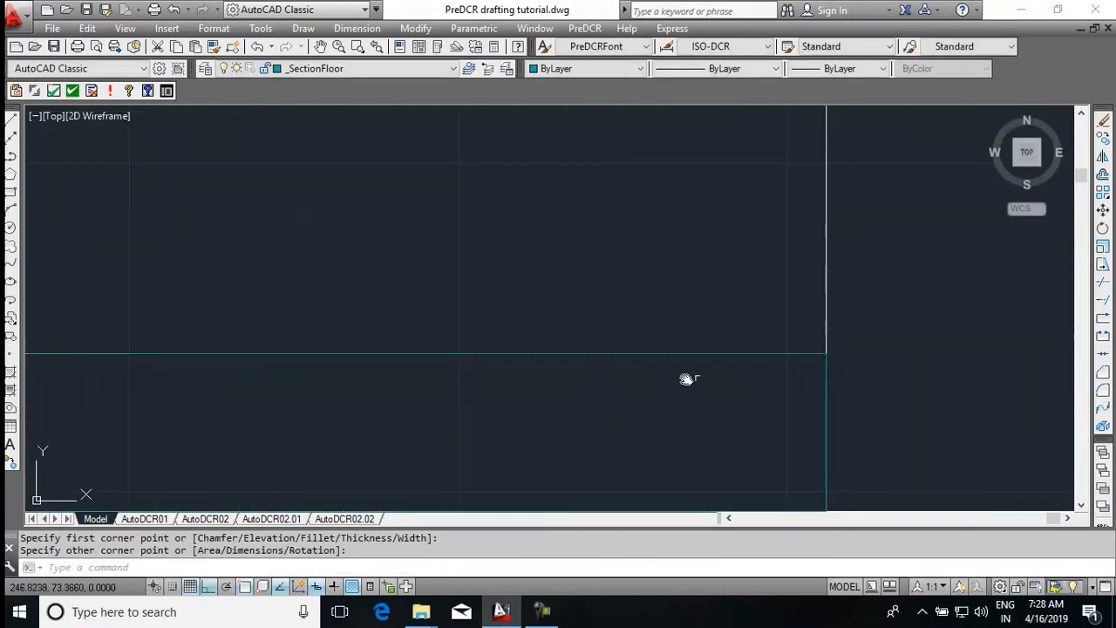
# Draw a rectangle on the _StairCase layer along the inner faces of the staircase head room in the section
pyautogui.scroll(-5, 646, 342)
pyautogui.scroll(2, 915, 359)
pyautogui.moveTo(890, 369); pyautogui.dragTo(787, 369, button='middle')
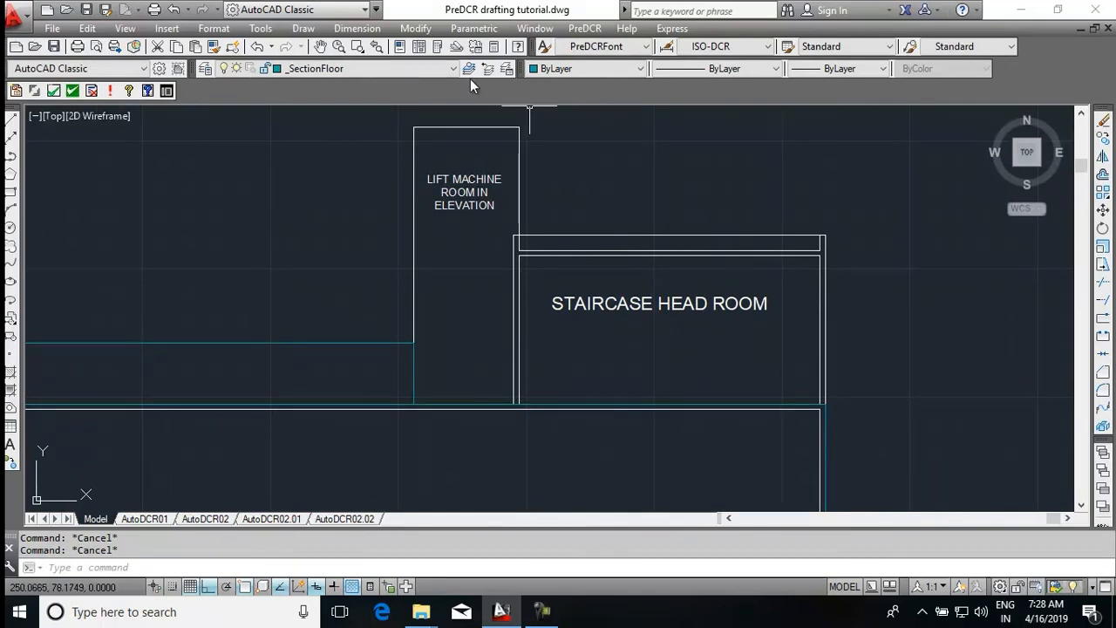
pyautogui.click(436, 68)
pyautogui.scroll(-1, 340, 144)
pyautogui.click(336, 118)
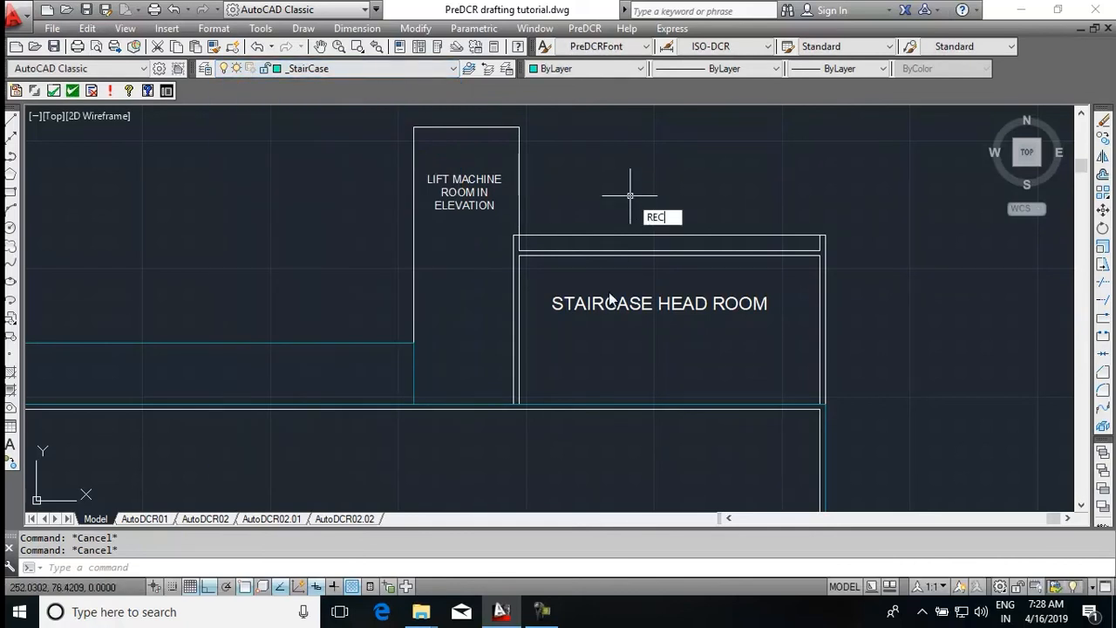
pyautogui.press('Return')
pyautogui.scroll(5, 532, 418)
pyautogui.click(461, 367)
pyautogui.scroll(-5, 462, 366)
pyautogui.scroll(5, 721, 184)
pyautogui.click(855, 311)
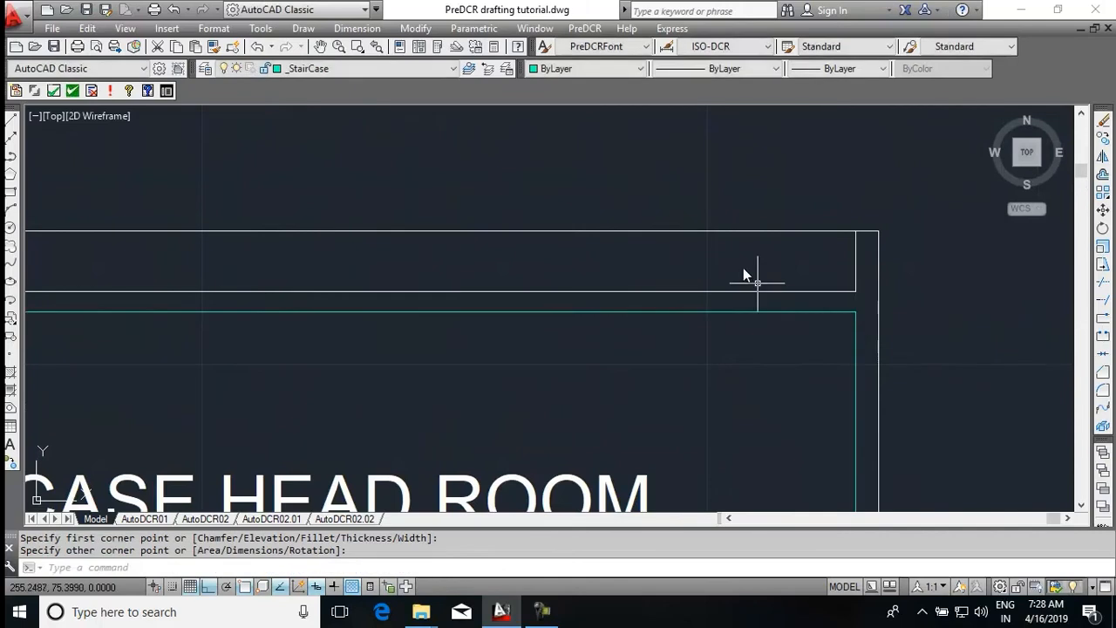
# Mark the staircase head room rectangle with the PreDCR StairCase option UnMark(Default)
pyautogui.scroll(-5, 795, 311)
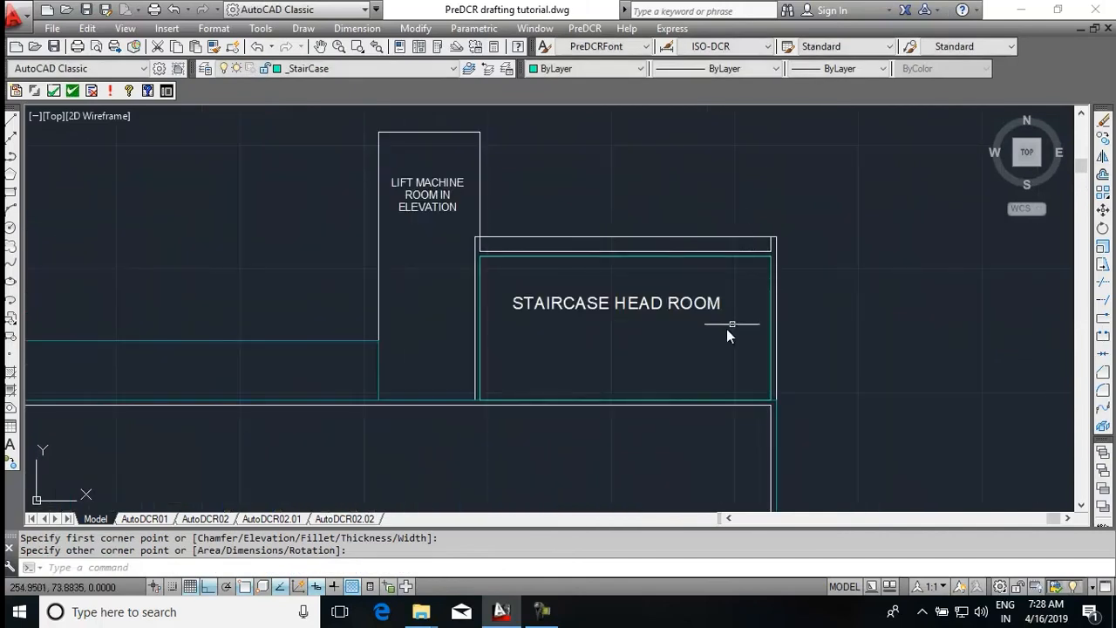
pyautogui.click(602, 29)
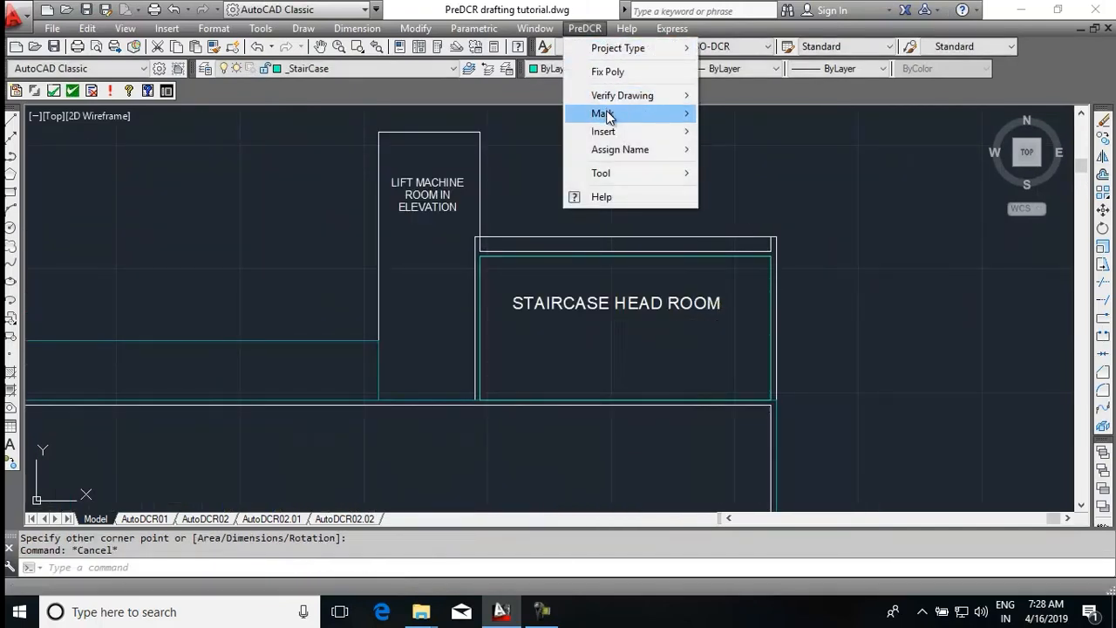
pyautogui.moveTo(607, 117)
pyautogui.moveTo(735, 154)
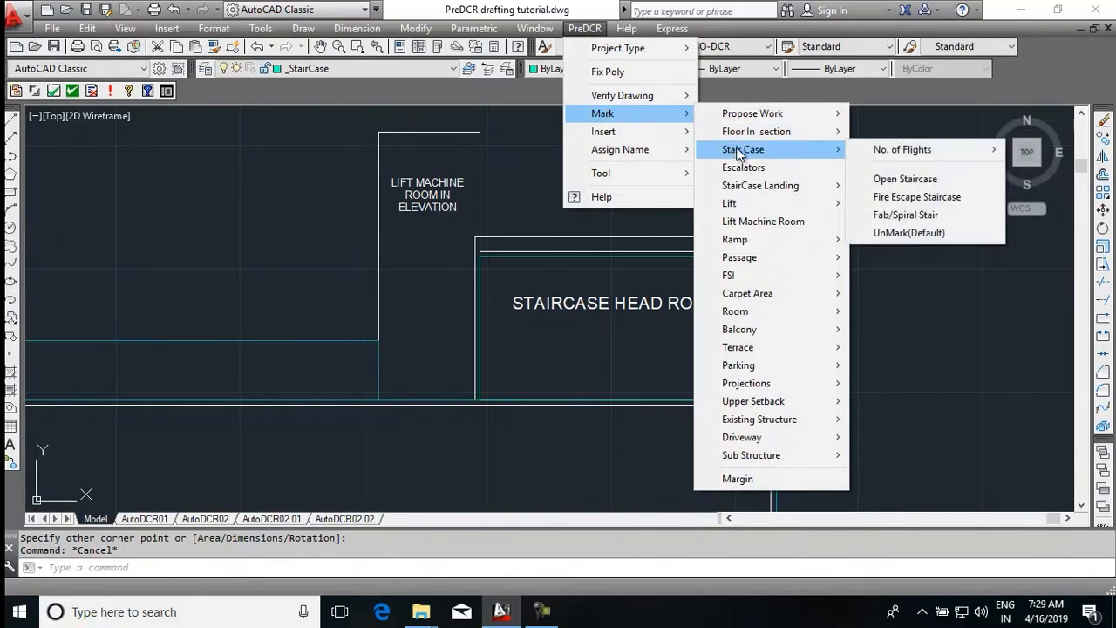
pyautogui.click(907, 233)
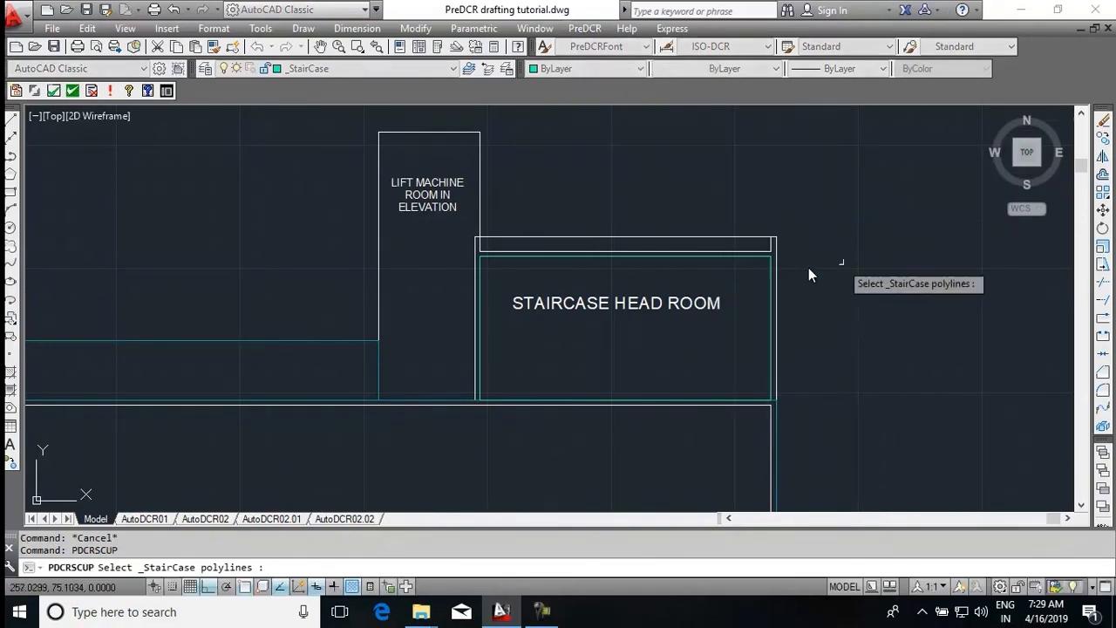
pyautogui.click(746, 255)
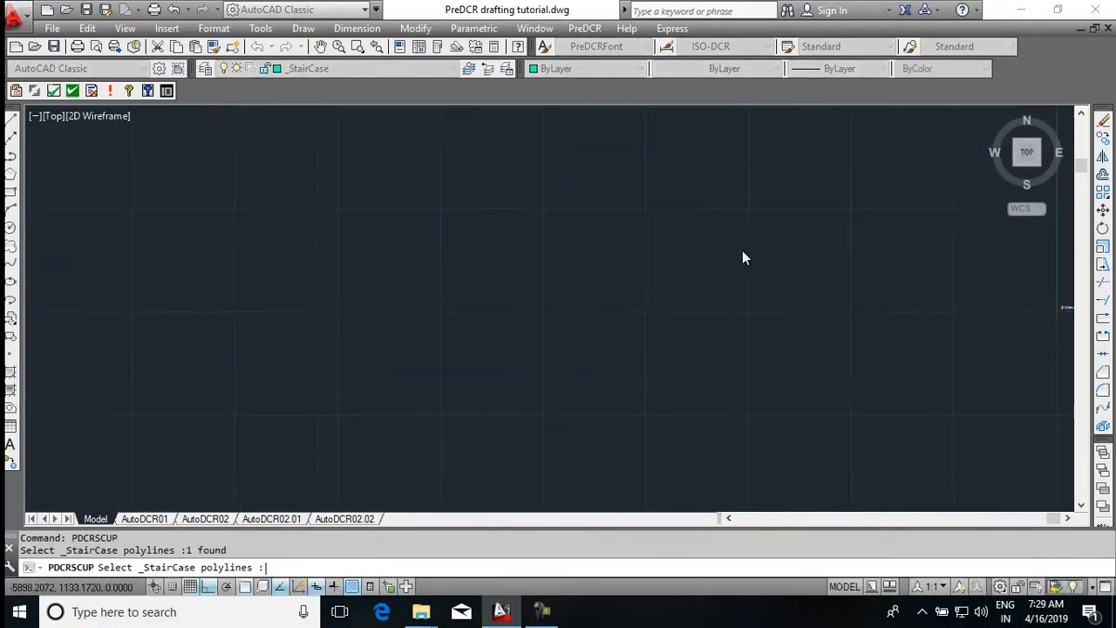
pyautogui.scroll(2, 607, 332)
pyautogui.press('Escape')
pyautogui.press('Escape')
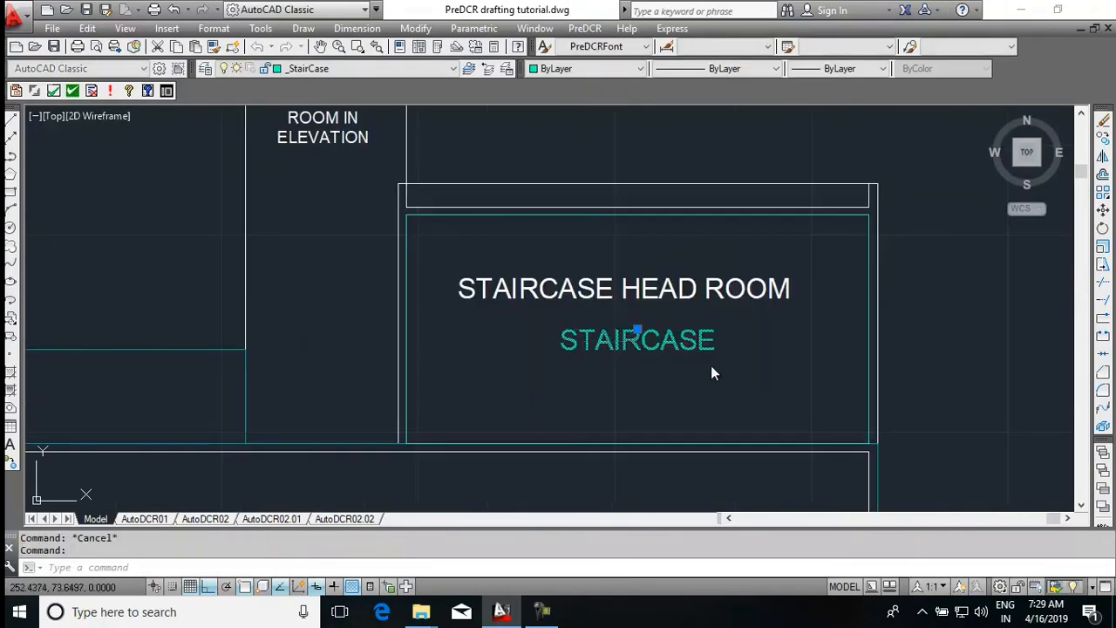
# Change the new STAIRCASE label in the section to "STAIRCASE HEAD ROOM"
pyautogui.doubleClick(620, 343)
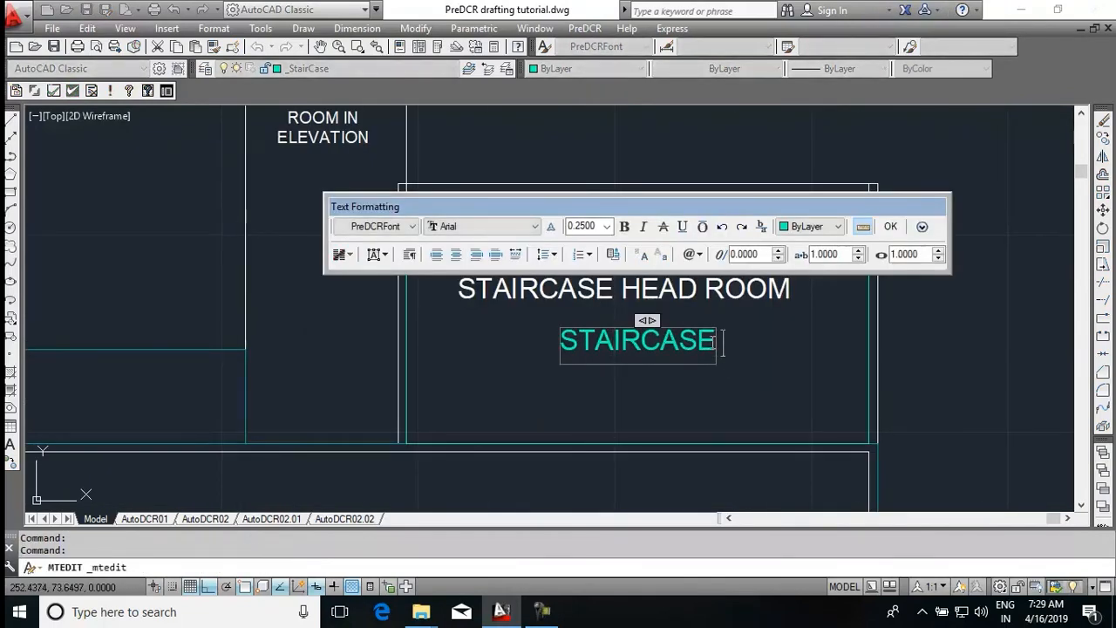
pyautogui.write('HEAD ROOM')
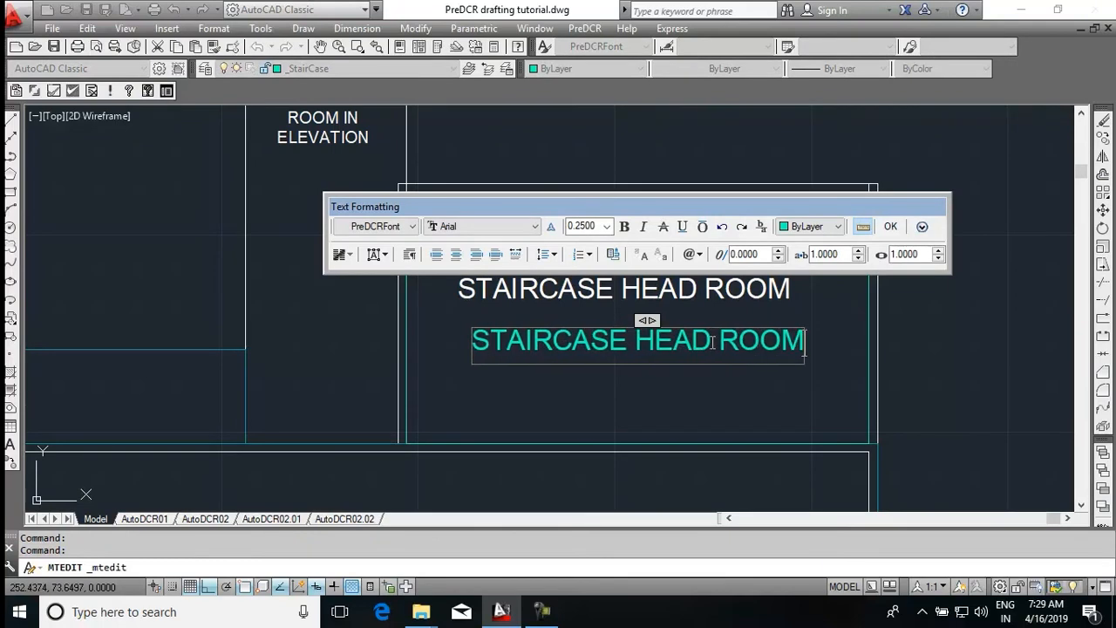
pyautogui.click(759, 405)
# Change the STAIRCASE label on the terrace floor plan's stair to "STAIRCASE HEADROOM"
pyautogui.scroll(-6, 659, 241)
pyautogui.scroll(3, 558, 375)
pyautogui.scroll(8, 556, 349)
pyautogui.scroll(-4, 491, 287)
pyautogui.scroll(6, 486, 357)
pyautogui.doubleClick(521, 279)
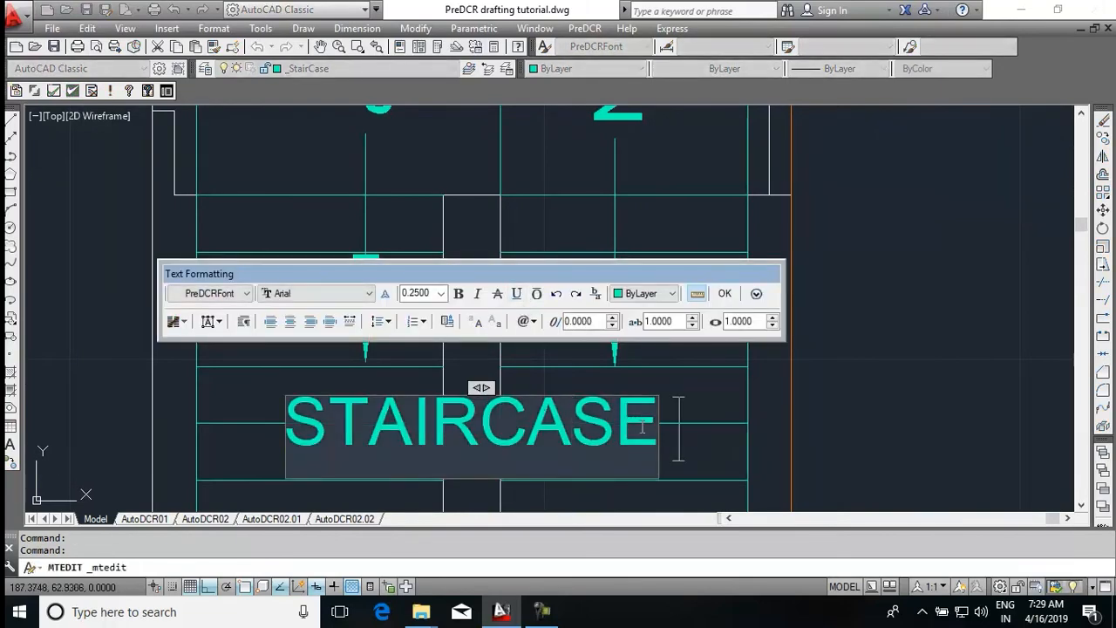
pyautogui.write('HEADROOM')
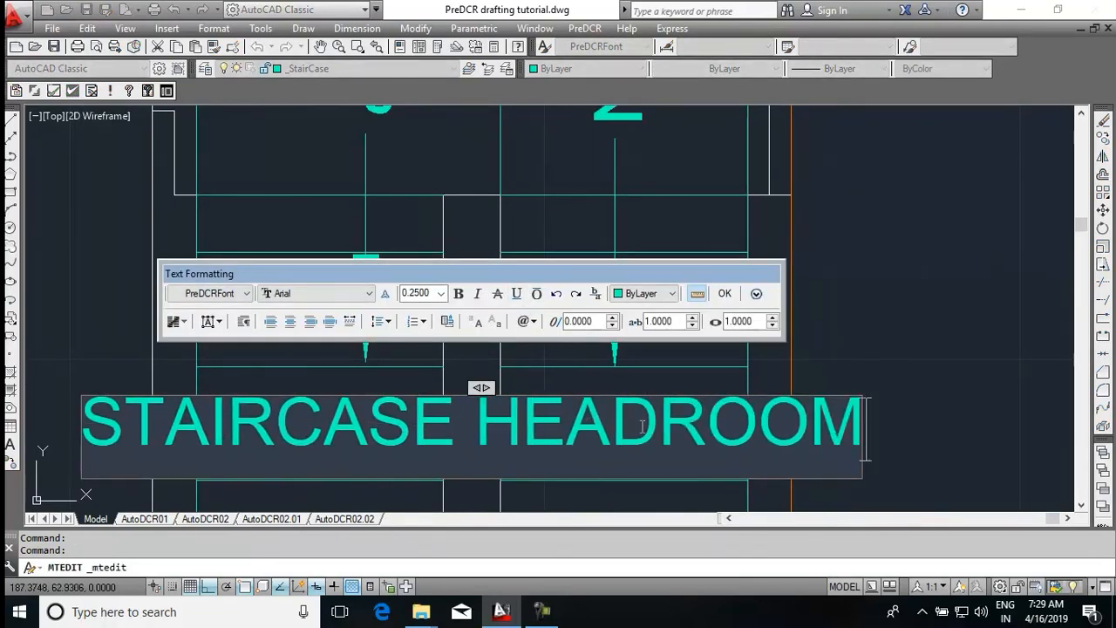
pyautogui.click(891, 391)
# Draw a rectangle on the _Lift layer from the terrace floor at the lift machine room's left wall to the staircase head room's top-left corner
pyautogui.scroll(-8, 486, 326)
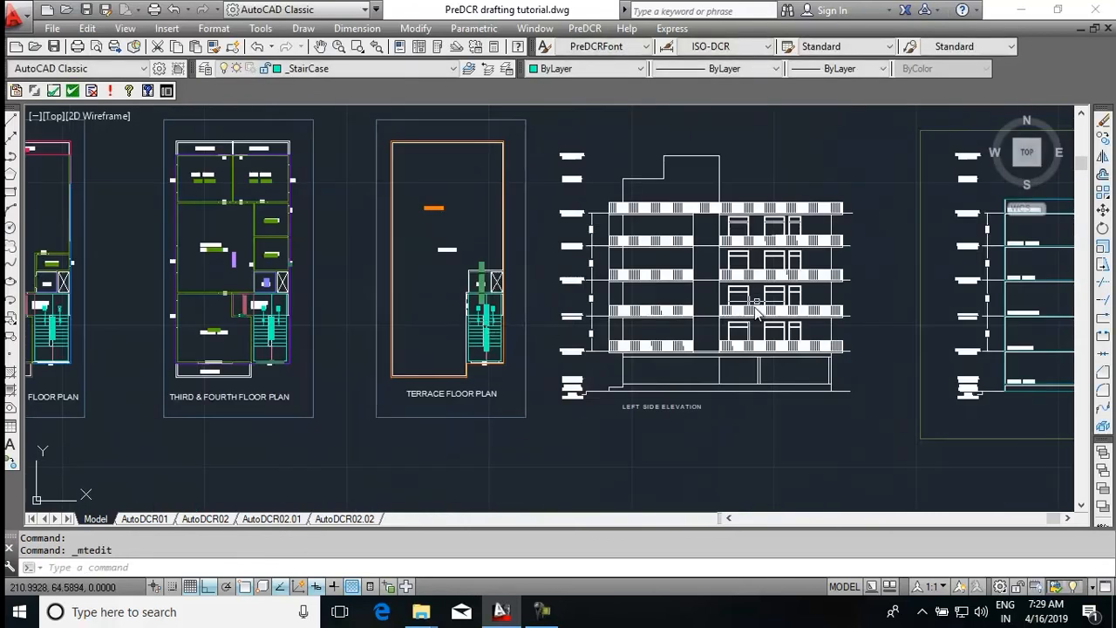
pyautogui.moveTo(848, 316); pyautogui.dragTo(5, 429, button='middle')
pyautogui.moveTo(378, 395); pyautogui.dragTo(644, 242, button='middle')
pyautogui.scroll(4, 647, 237)
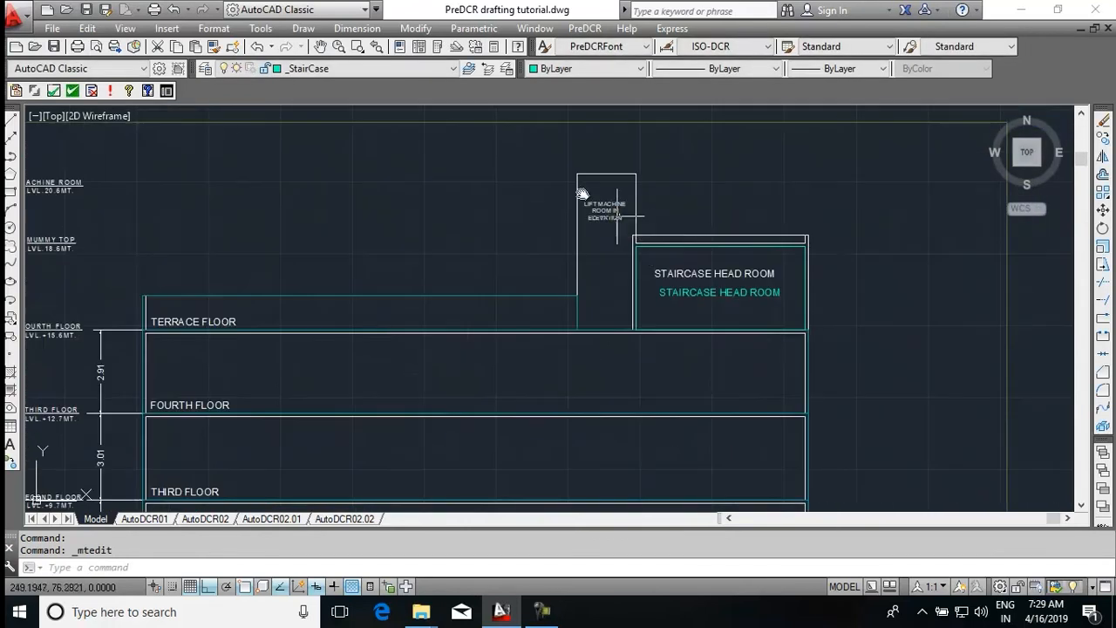
pyautogui.click(393, 69)
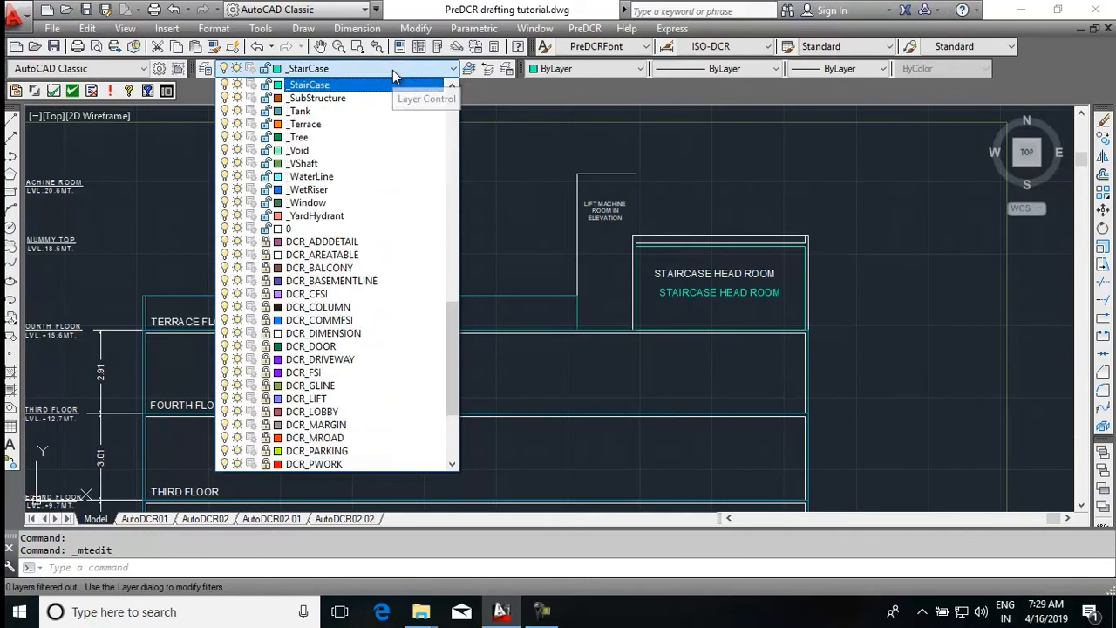
pyautogui.scroll(9, 349, 214)
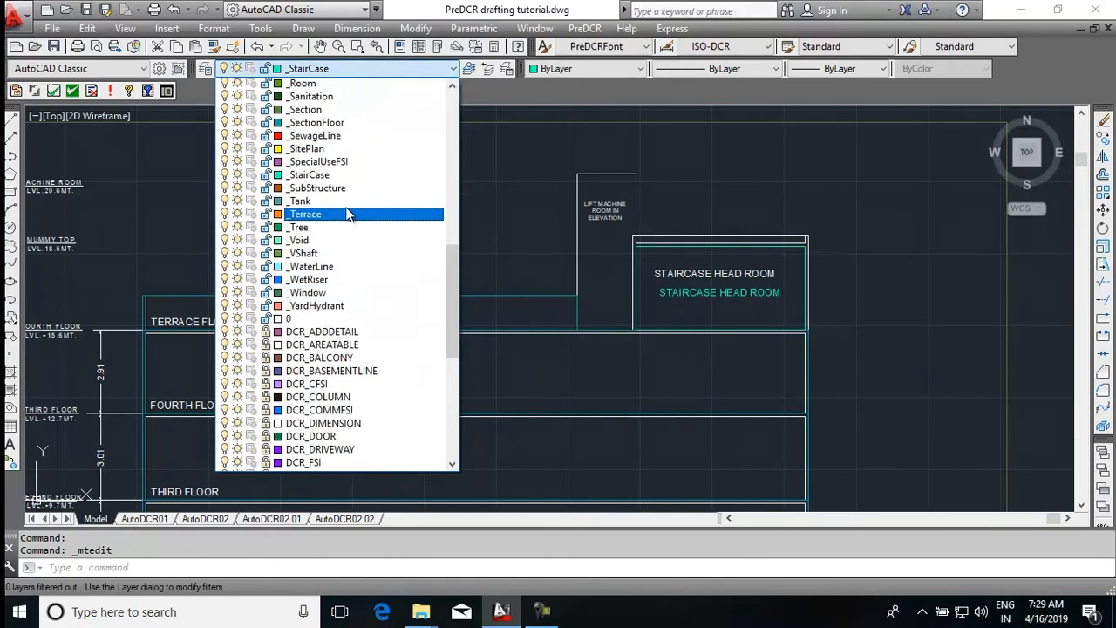
pyautogui.scroll(4, 349, 213)
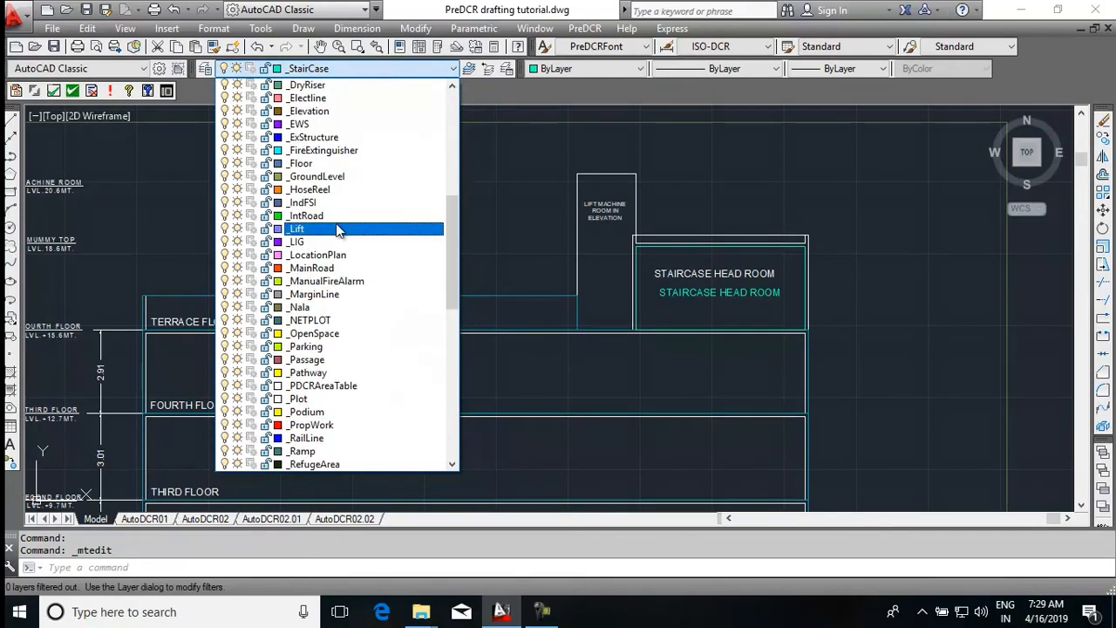
pyautogui.click(339, 228)
pyautogui.write('rec')
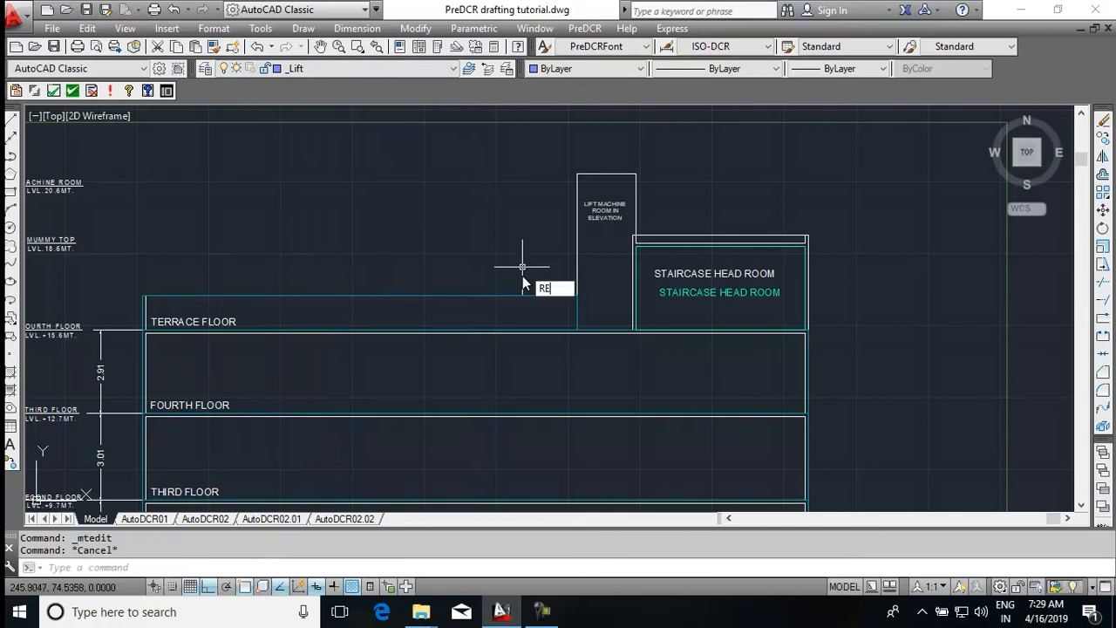
pyautogui.press('Return')
pyautogui.scroll(5, 541, 371)
pyautogui.click(485, 412)
pyautogui.scroll(-5, 486, 413)
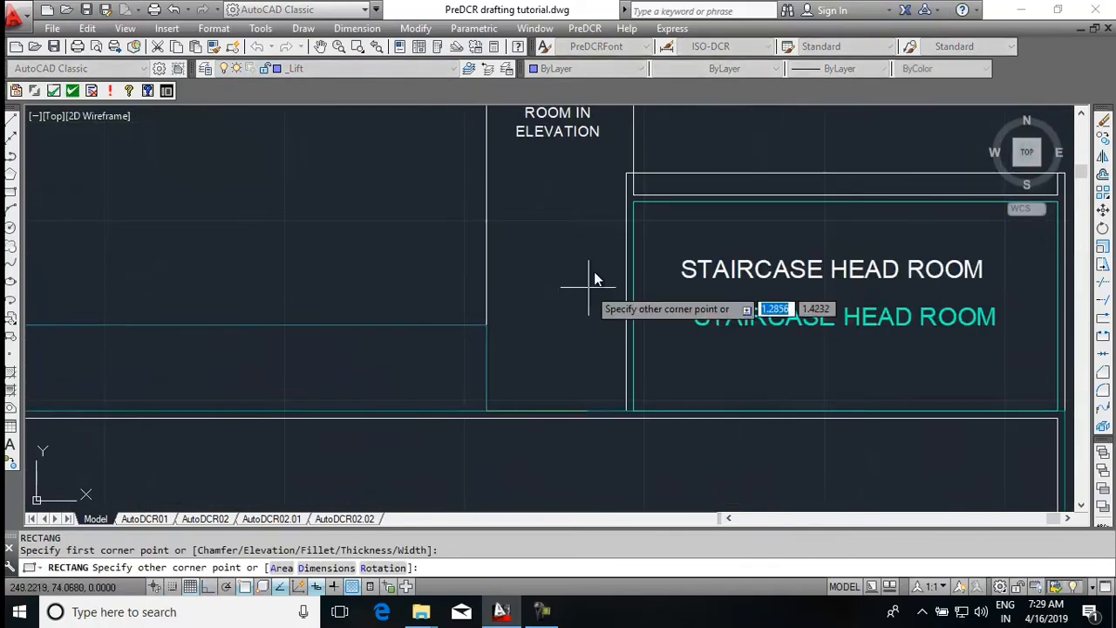
pyautogui.moveTo(601, 215); pyautogui.dragTo(600, 369, button='middle')
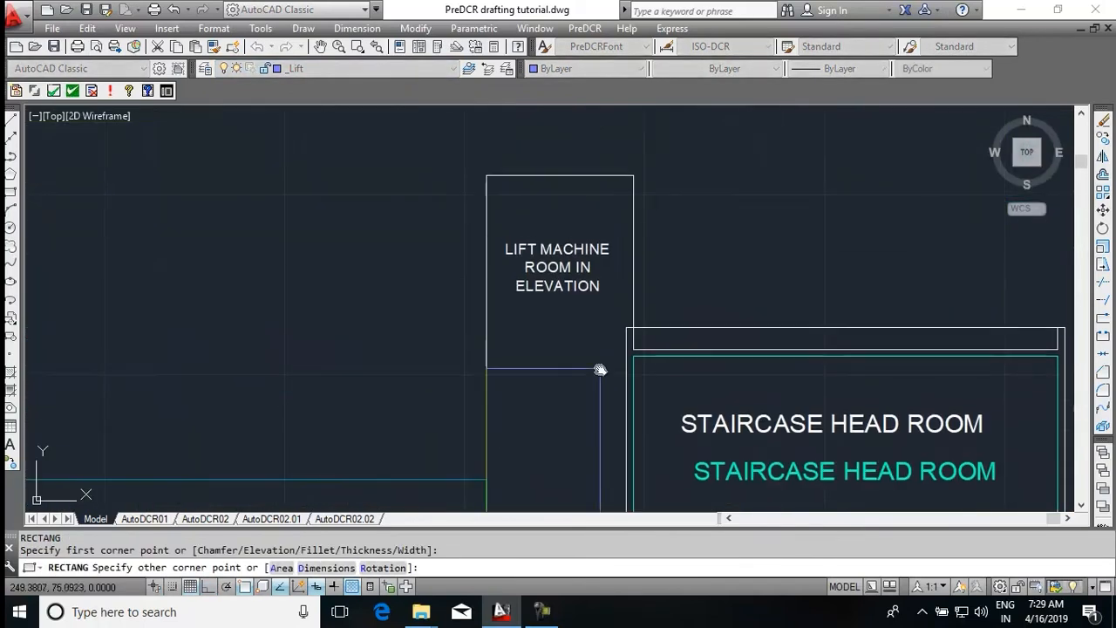
pyautogui.click(625, 326)
pyautogui.press('Escape')
# Stretch the lift rectangle's top edge to the top of the lift machine room and its upper-left corner to the outline's corner
pyautogui.click(559, 333)
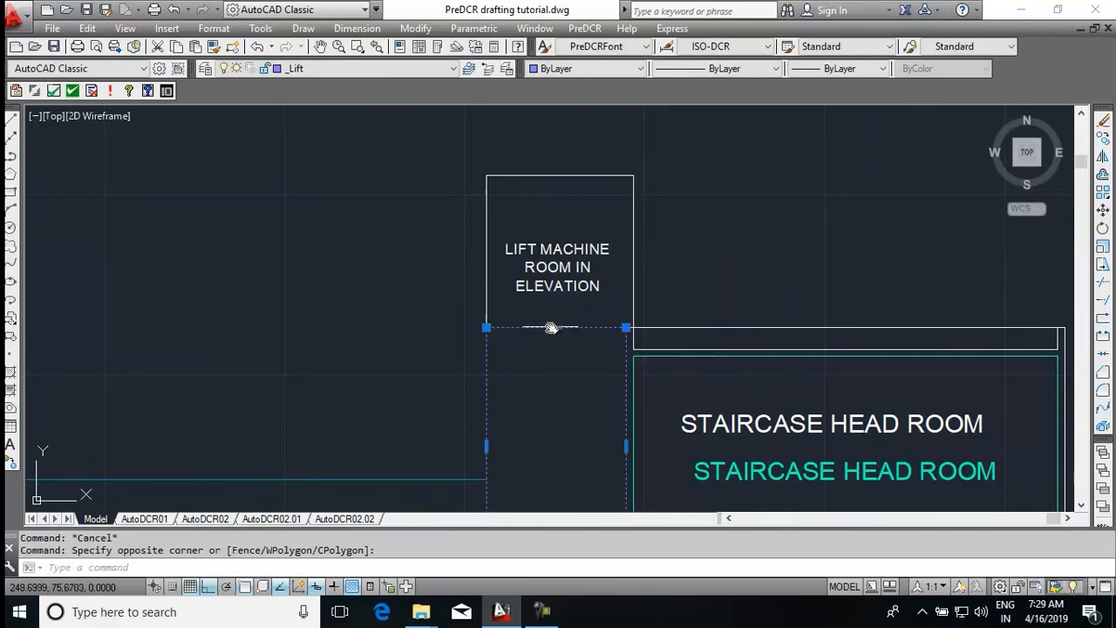
pyautogui.click(551, 328)
pyautogui.click(557, 327)
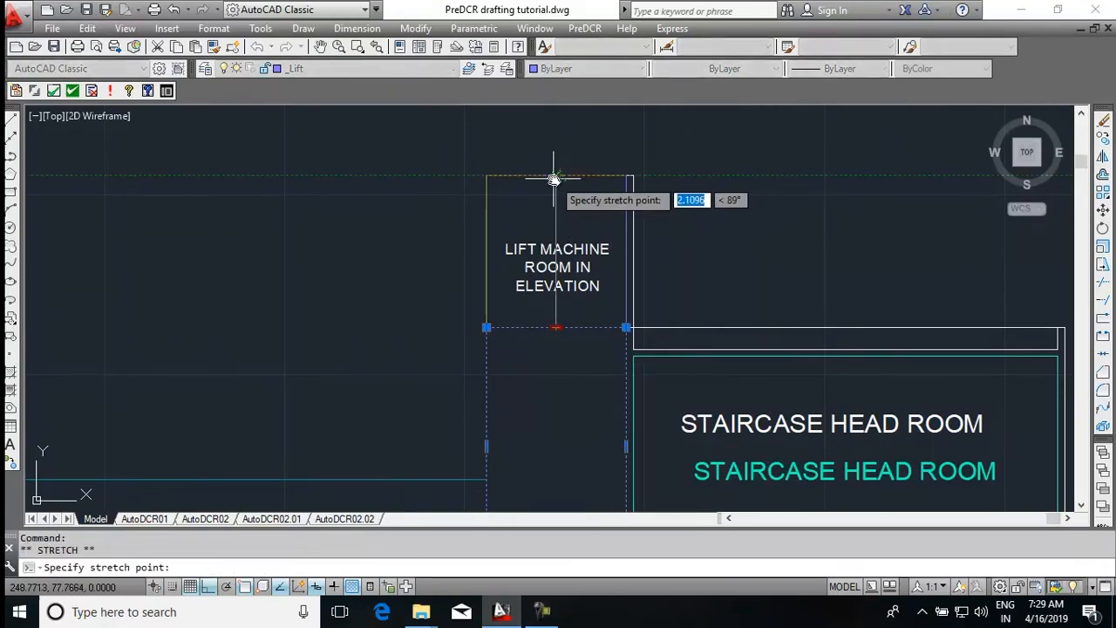
pyautogui.scroll(4, 553, 180)
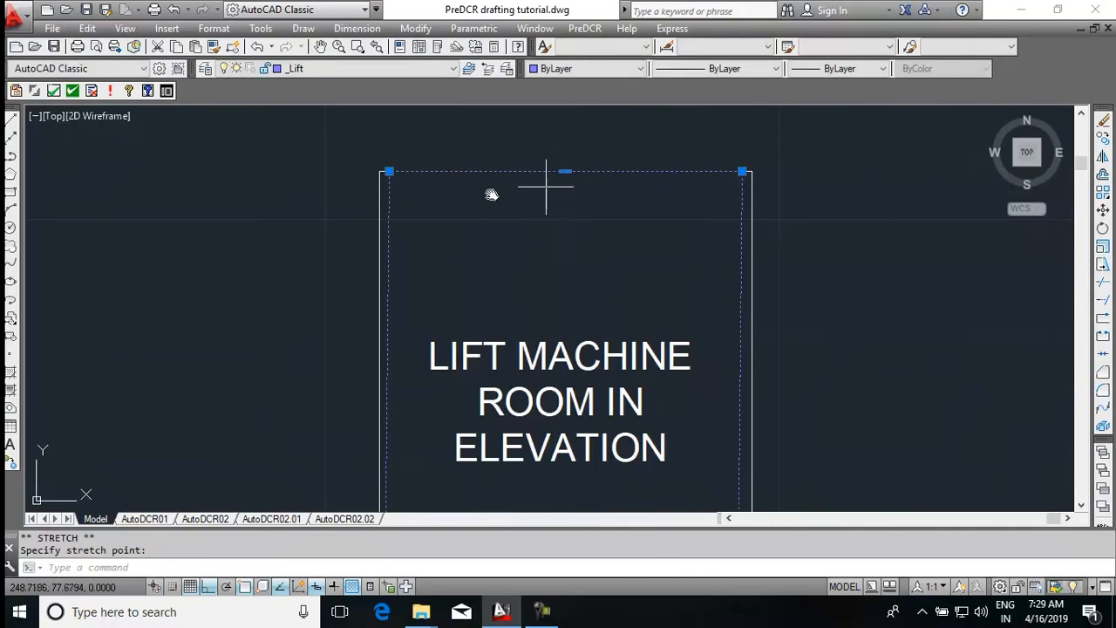
pyautogui.click(380, 173)
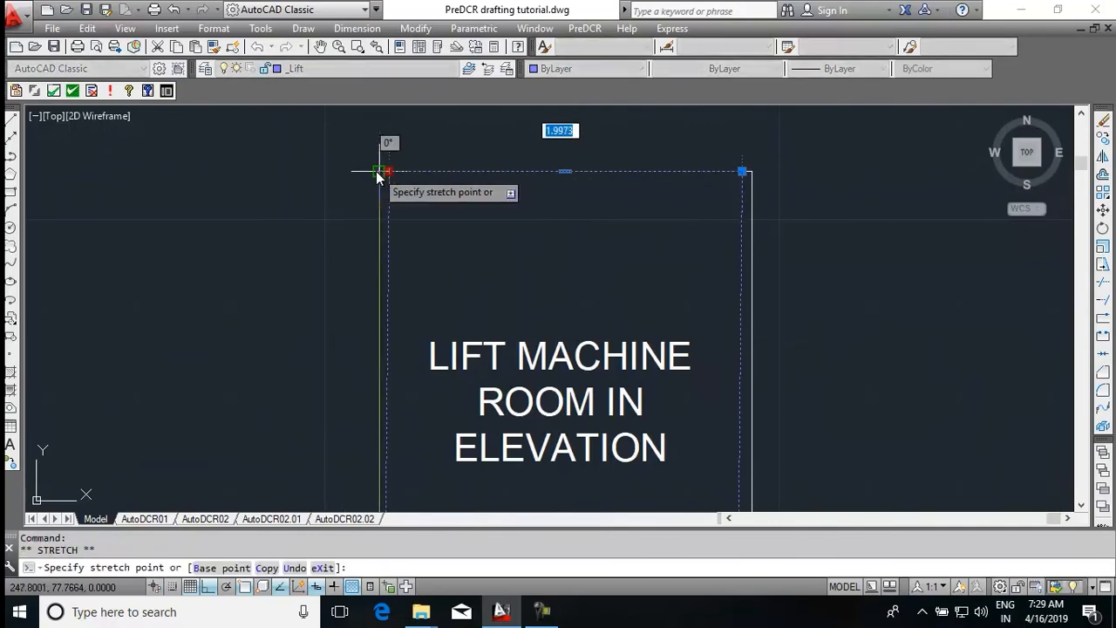
pyautogui.press('Escape')
# Mark the lift rectangle in the section as a Lift Machine Room with PreDCR
pyautogui.click(585, 28)
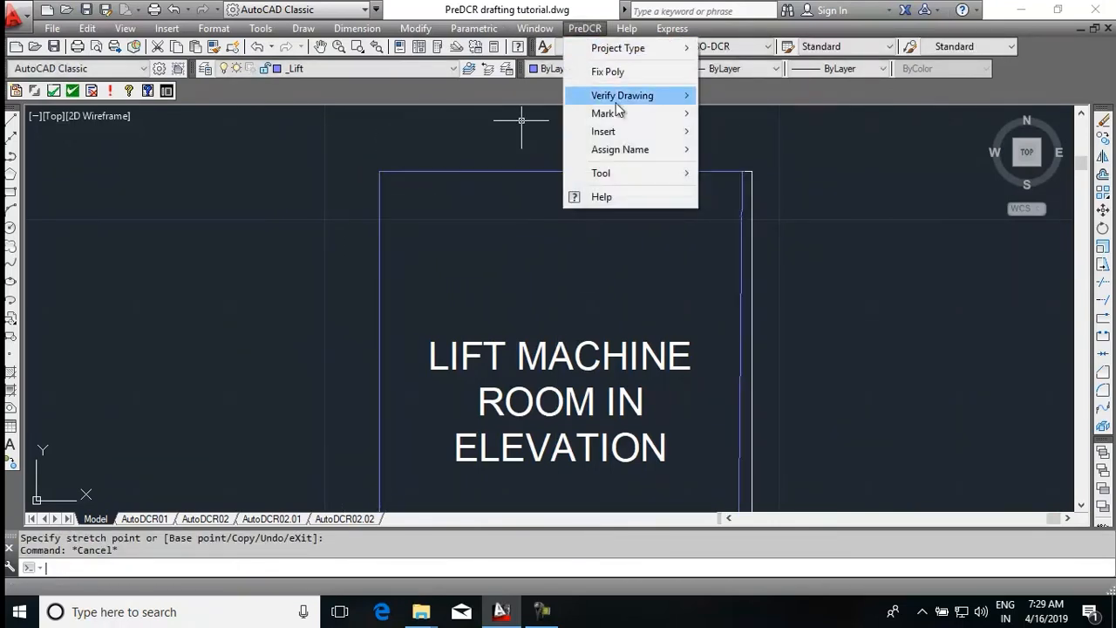
pyautogui.moveTo(621, 116)
pyautogui.click(742, 222)
pyautogui.scroll(-2, 684, 254)
pyautogui.click(633, 255)
pyautogui.click(636, 247)
pyautogui.click(635, 247)
pyautogui.press('Return')
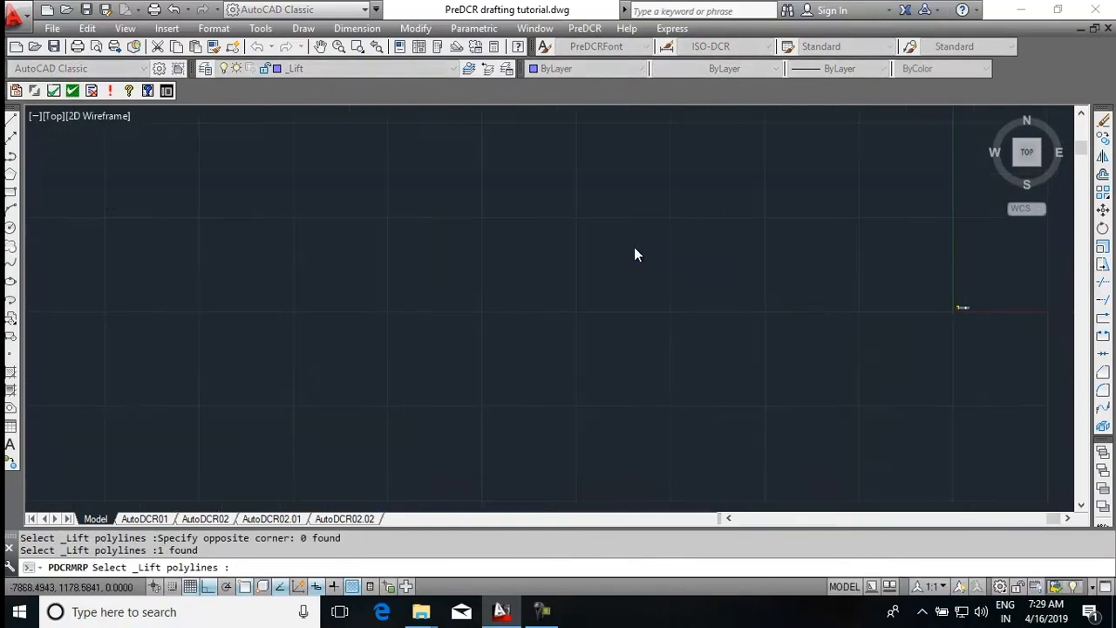
pyautogui.scroll(4, 655, 278)
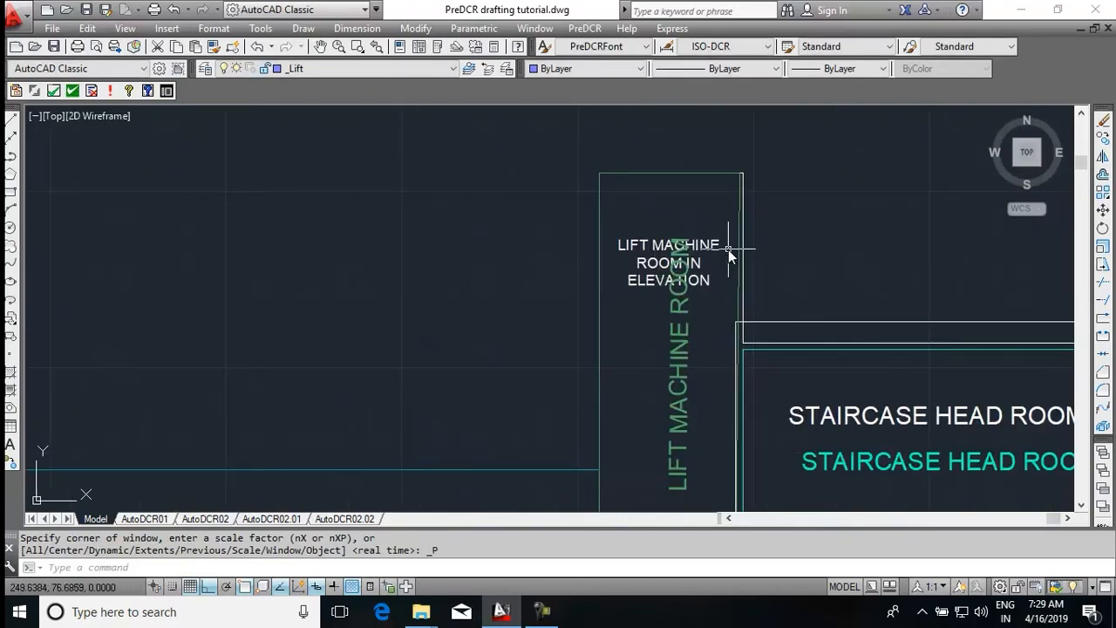
pyautogui.scroll(-3, 729, 249)
pyautogui.scroll(-1, 621, 382)
pyautogui.moveTo(695, 374); pyautogui.dragTo(688, 253, button='middle')
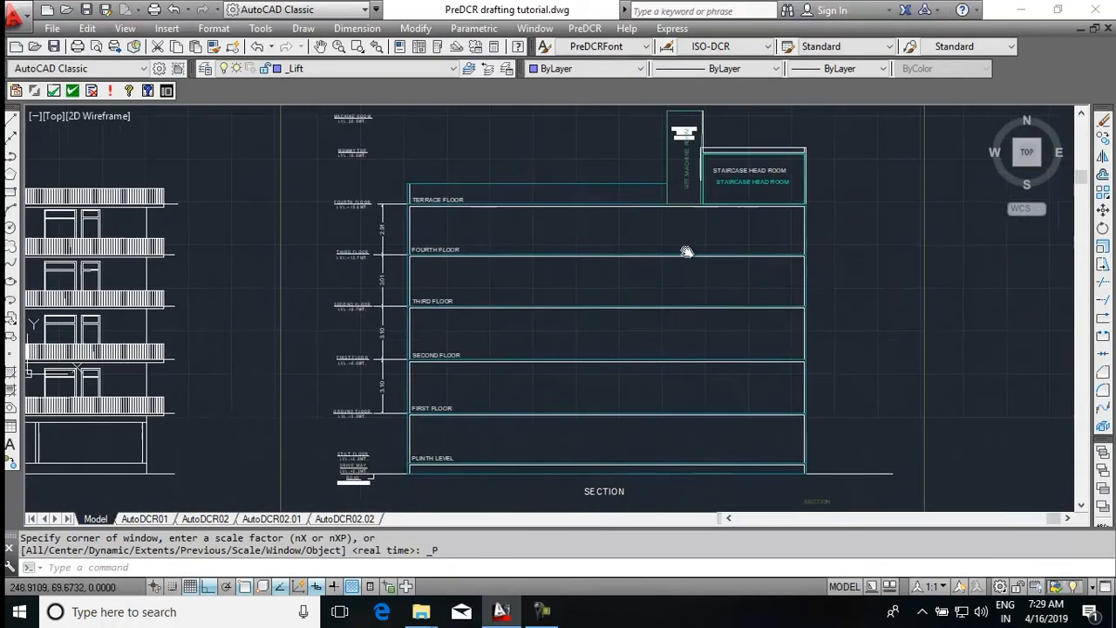
# Draw a polyline on the _GroundLevel layer along the section's full ground line, from the road level mark to the line's far end
pyautogui.scroll(-2, 547, 284)
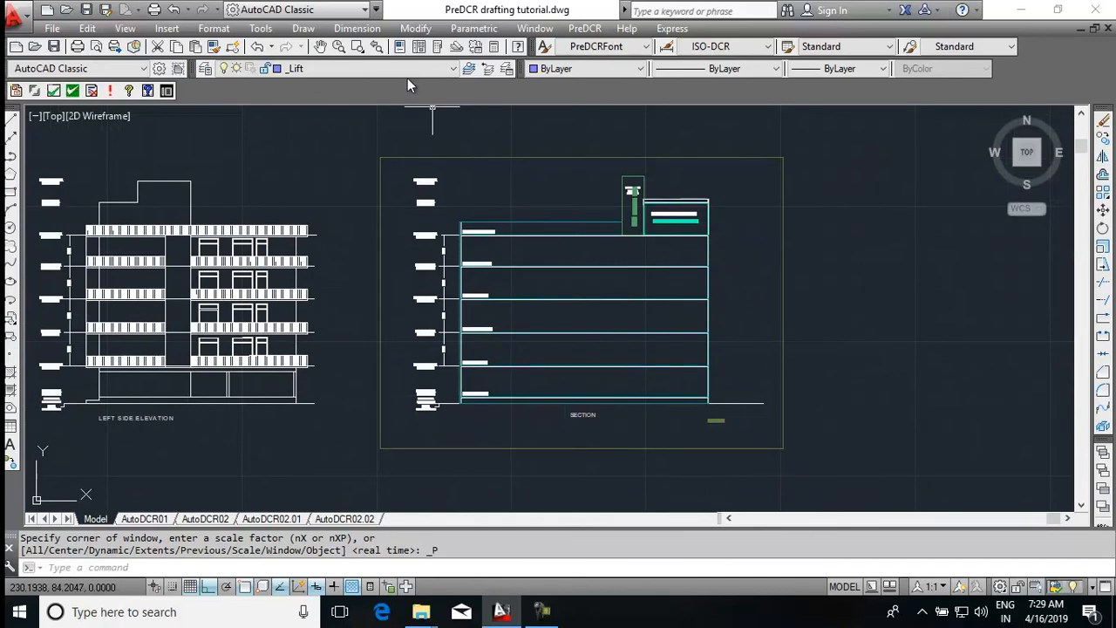
pyautogui.click(345, 69)
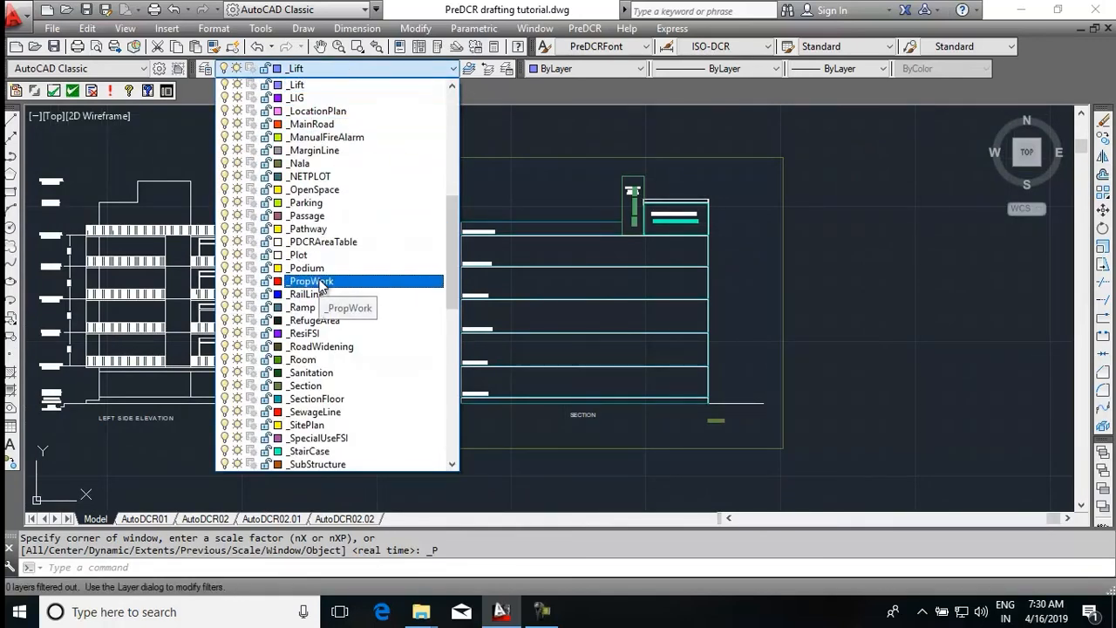
pyautogui.scroll(5, 324, 287)
pyautogui.click(366, 147)
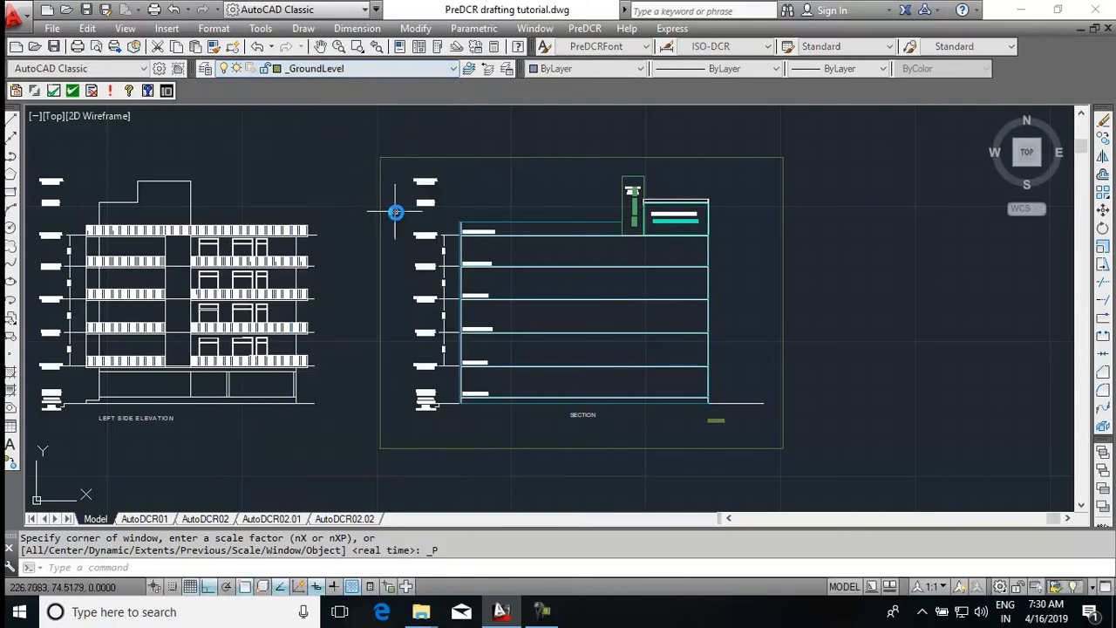
pyautogui.write('PL')
pyautogui.press('Return')
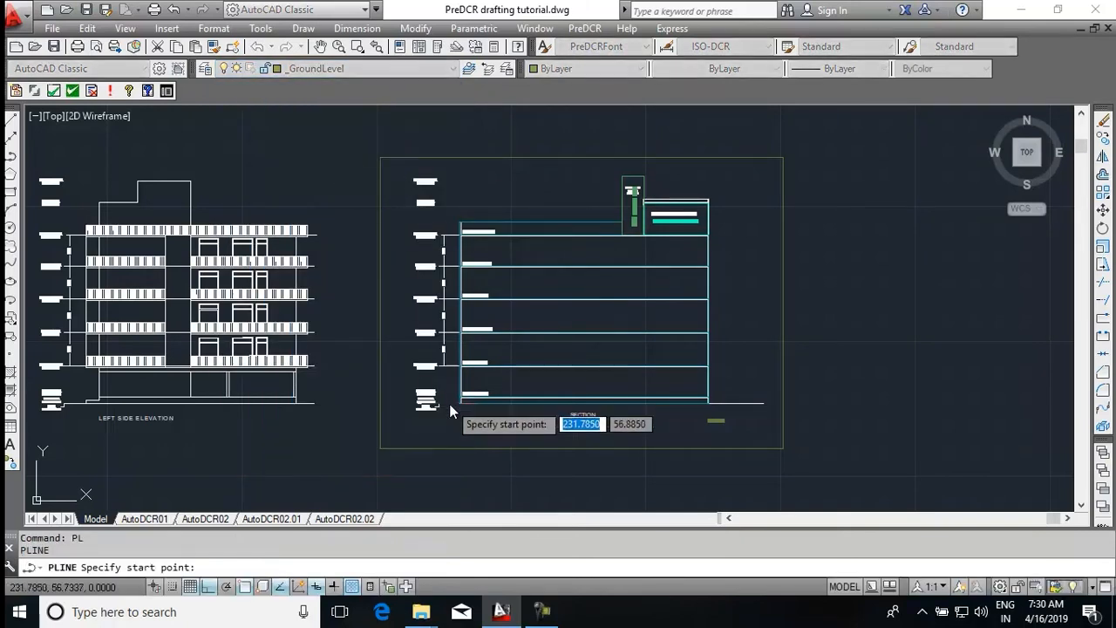
pyautogui.scroll(8, 451, 402)
pyautogui.click(356, 393)
pyautogui.scroll(-5, 354, 392)
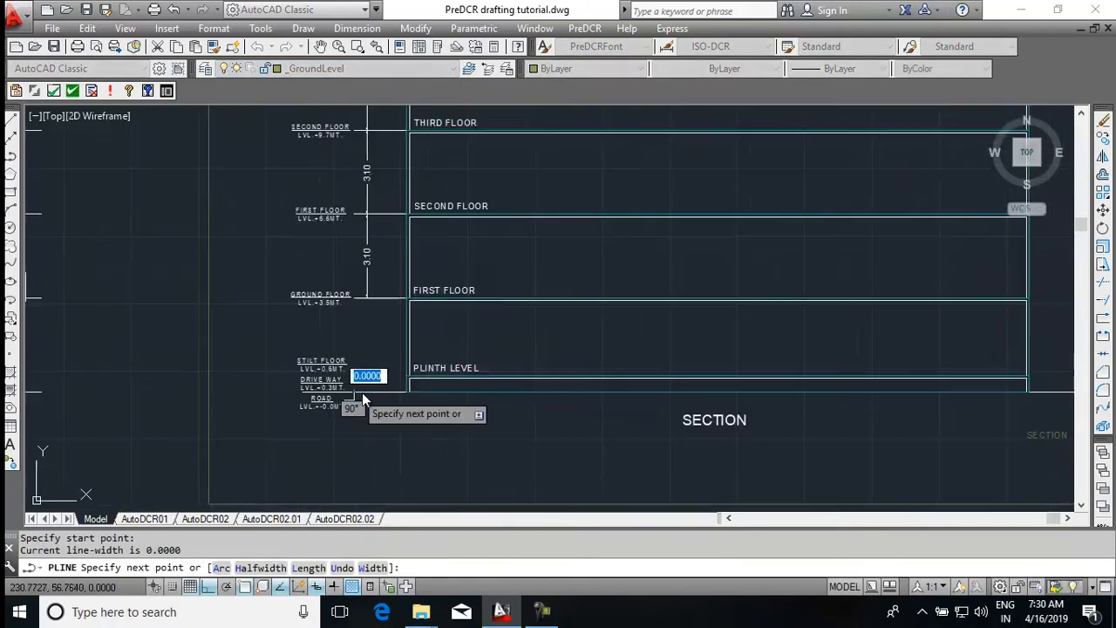
pyautogui.moveTo(839, 399); pyautogui.dragTo(628, 402, button='middle')
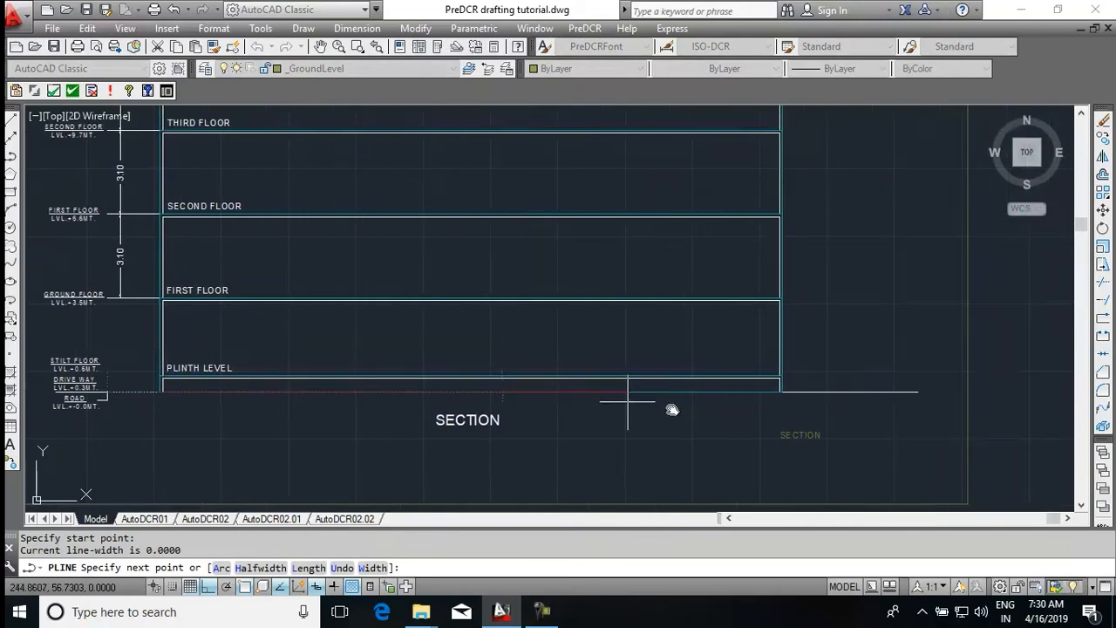
pyautogui.click(928, 395)
pyautogui.press('Escape')
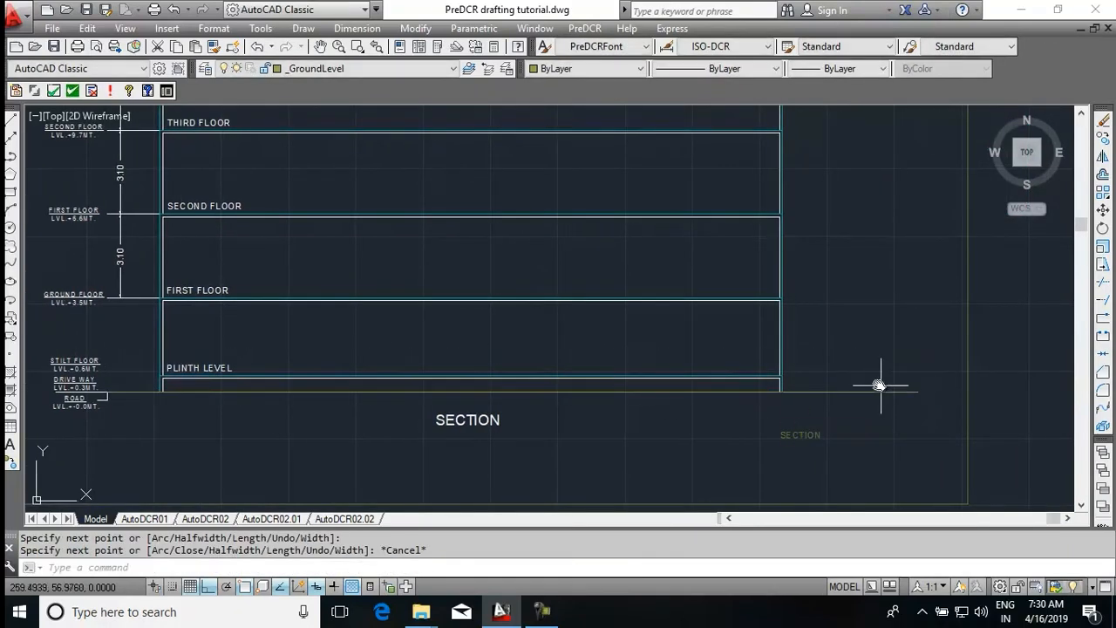
# Add the multiline text "GROUND LEVEL" just below the ground line at the section's right wall
pyautogui.write('MT')
pyautogui.press('Return')
pyautogui.scroll(6, 823, 389)
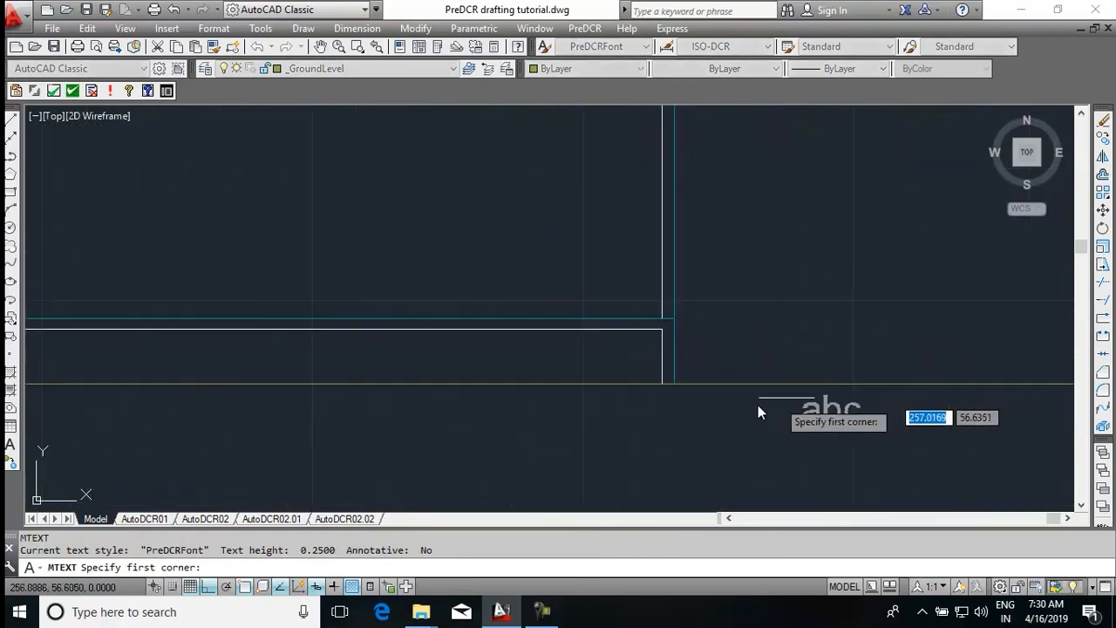
pyautogui.click(676, 387)
pyautogui.click(818, 420)
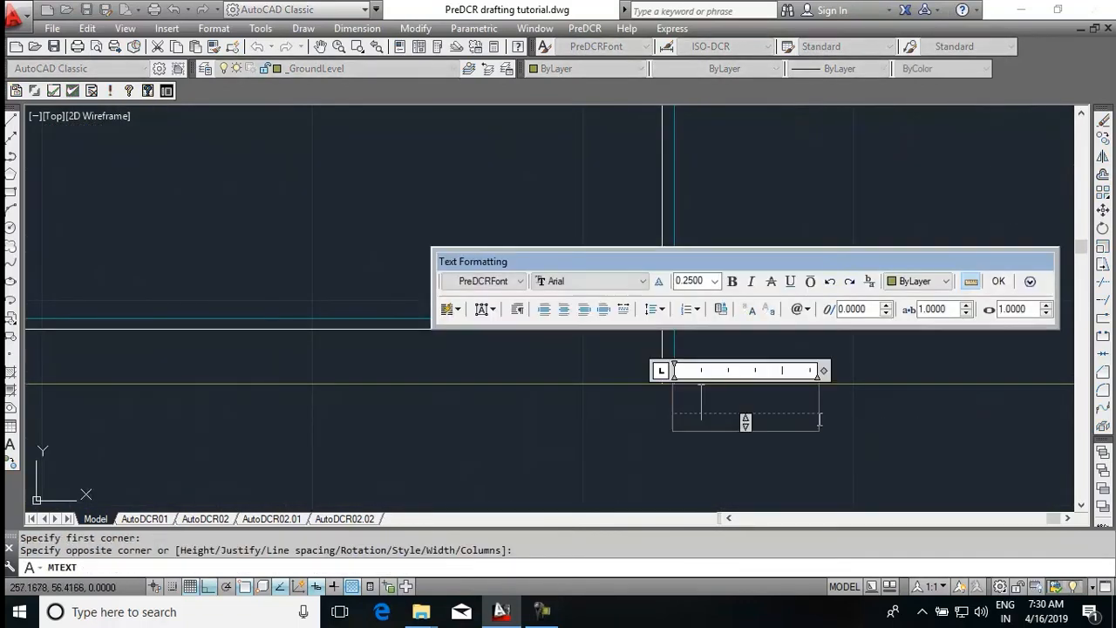
pyautogui.write('GROUND LEVE')
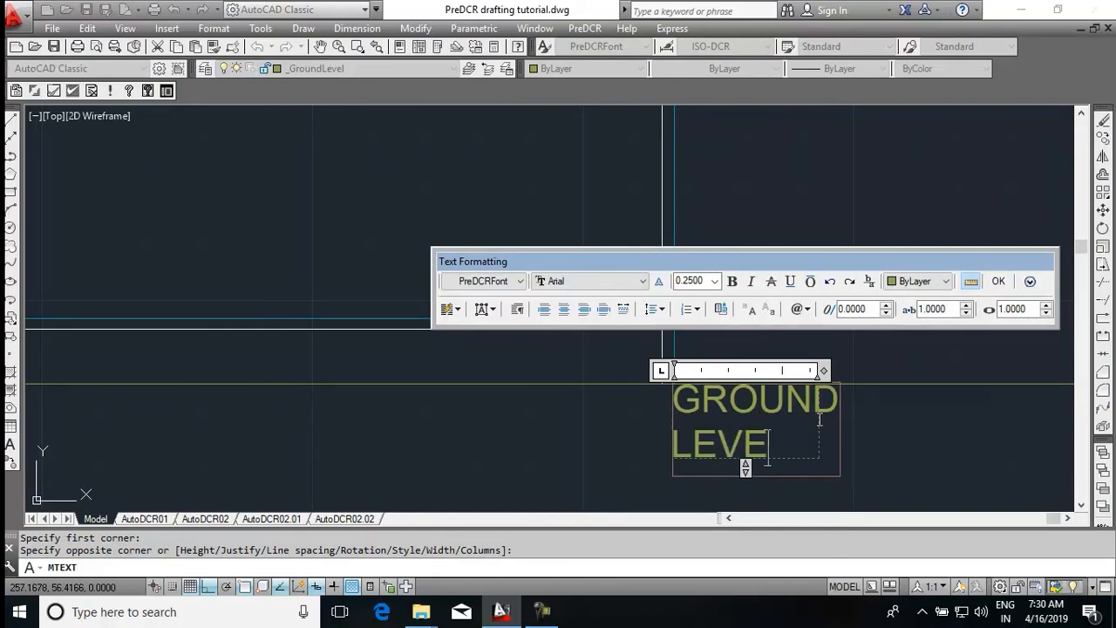
pyautogui.click(955, 465)
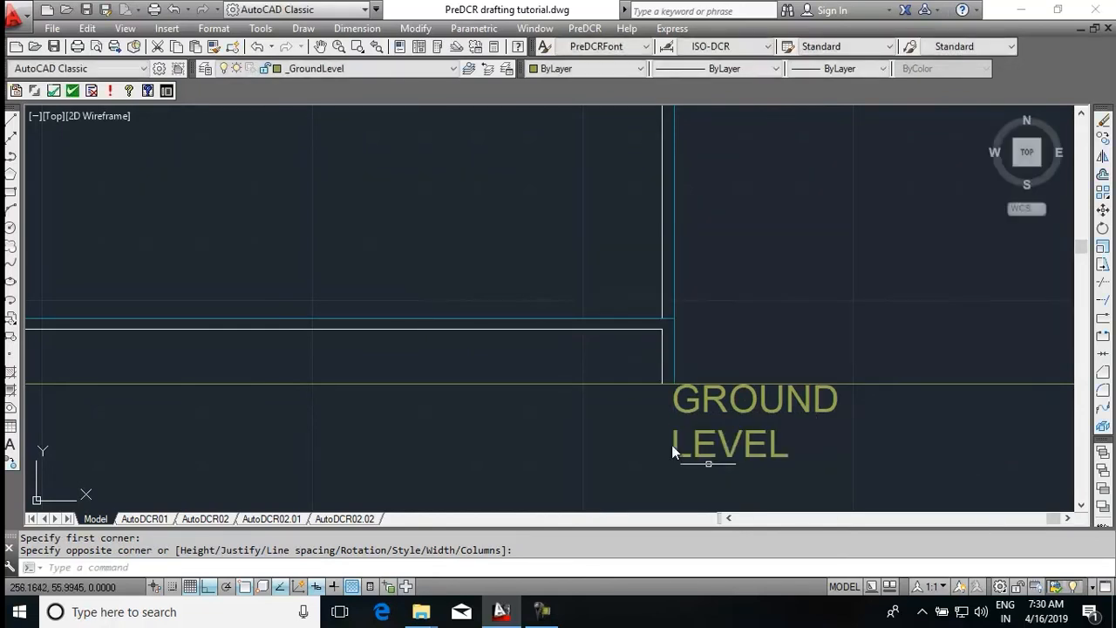
# Start PreDCR's floor name assignment with BASEMENT as the floor name
pyautogui.scroll(-6, 698, 377)
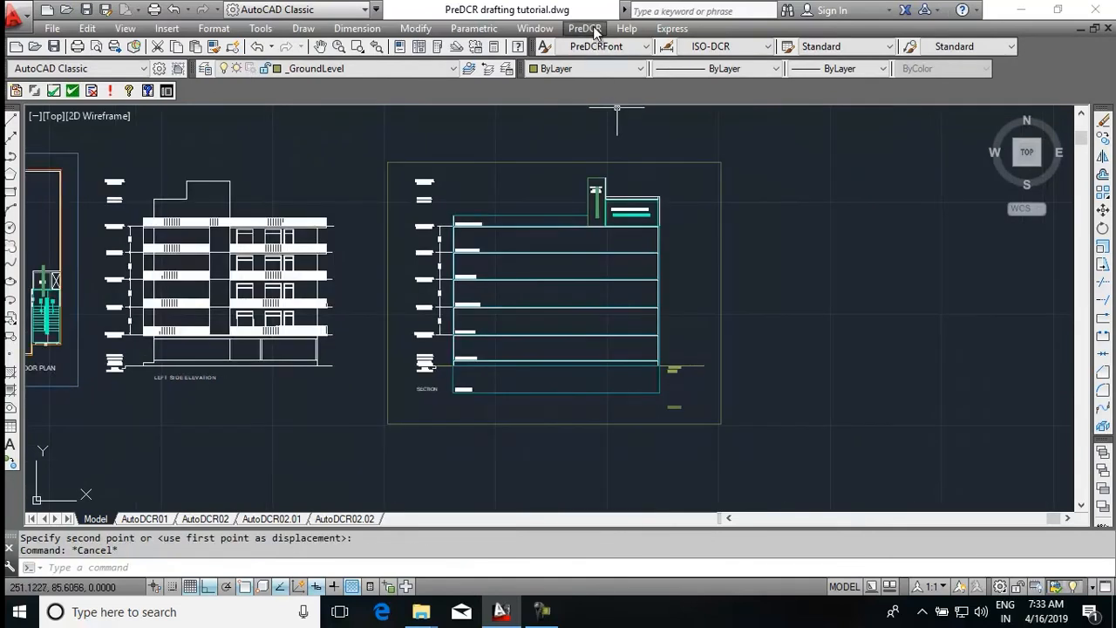
pyautogui.click(585, 29)
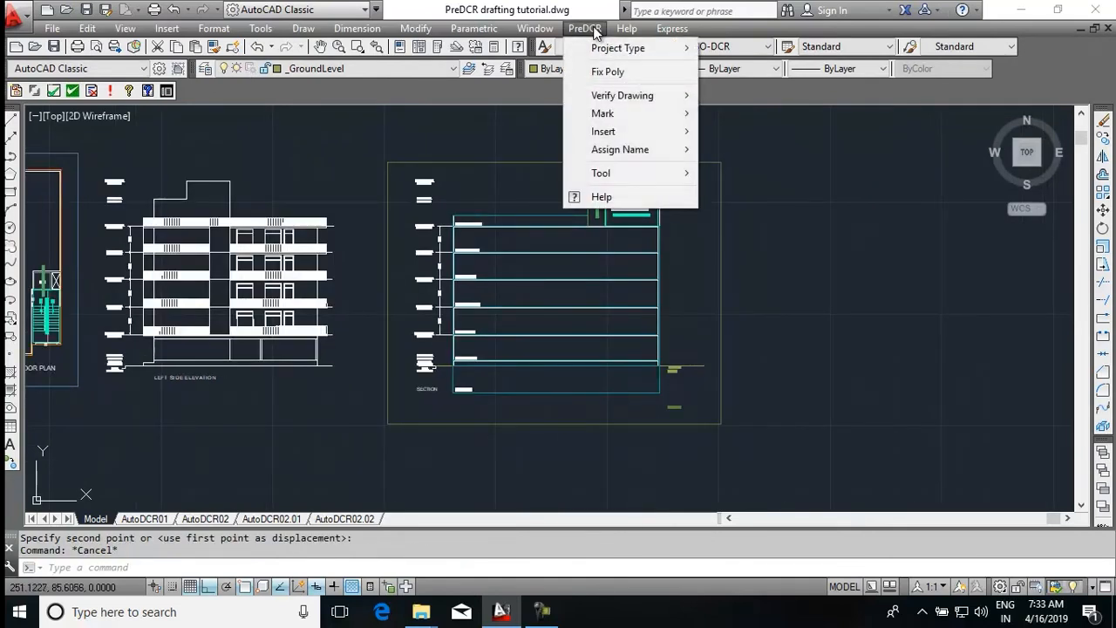
pyautogui.moveTo(600, 149)
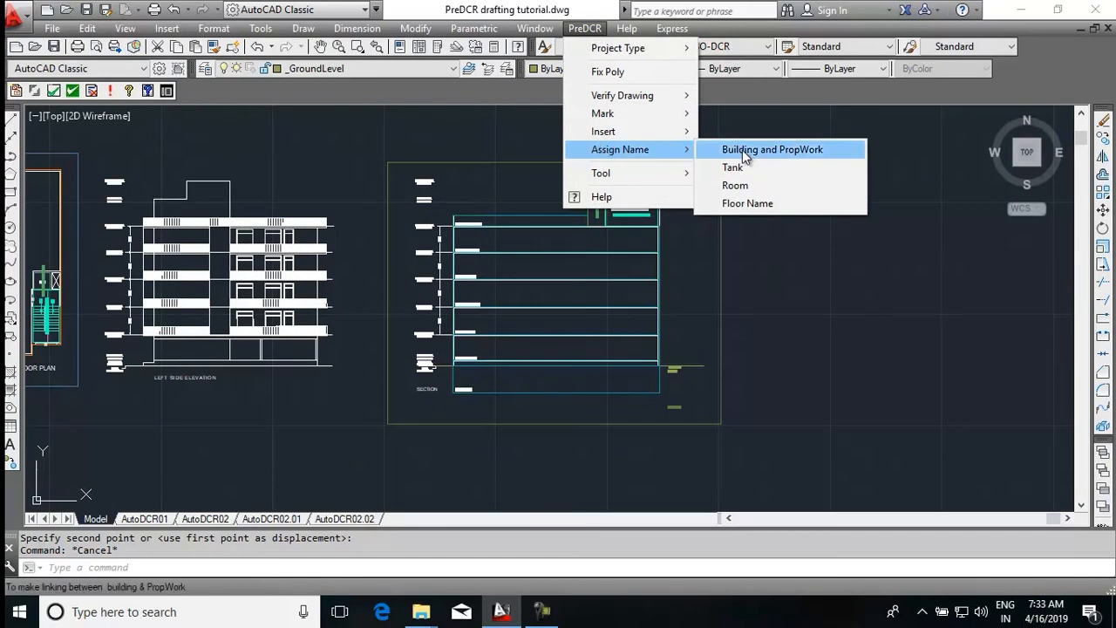
pyautogui.click(760, 205)
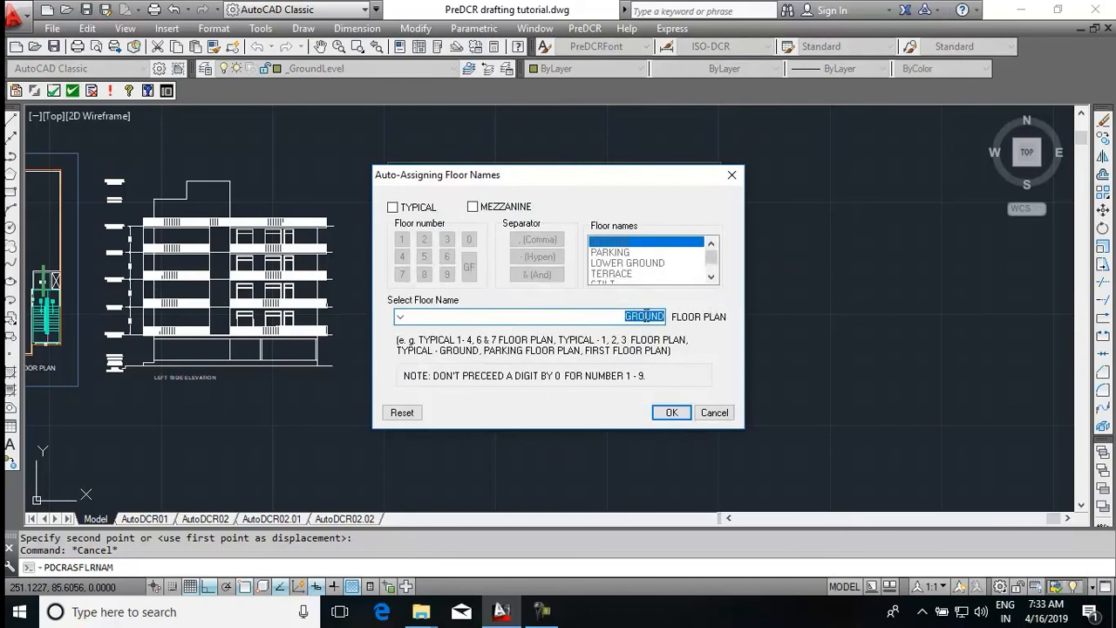
pyautogui.click(402, 316)
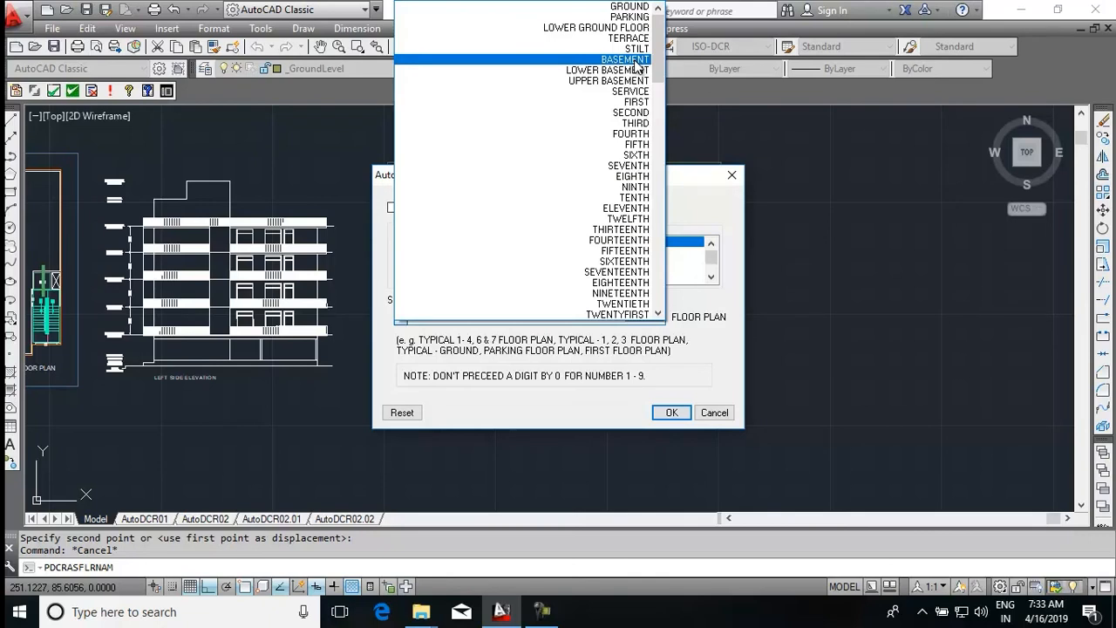
pyautogui.click(634, 60)
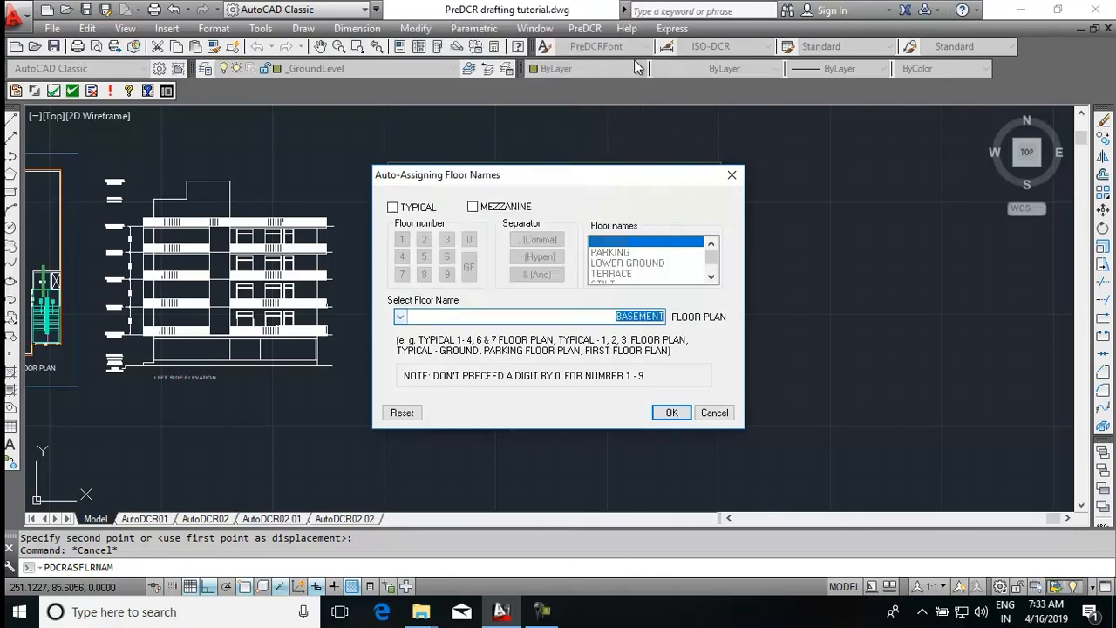
pyautogui.click(670, 413)
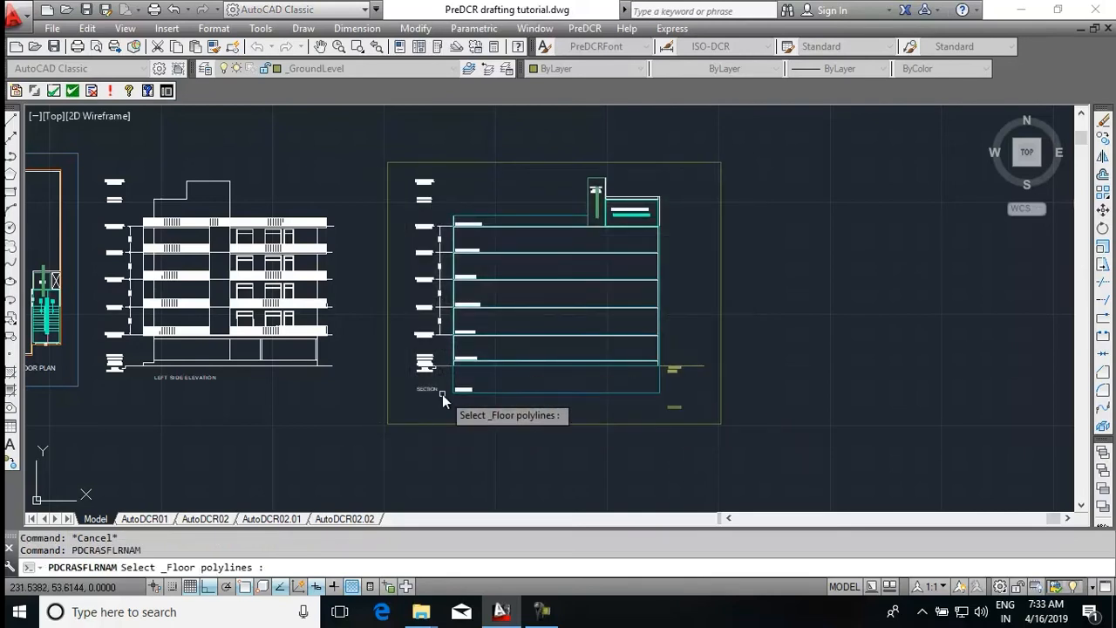
# Assign the basement name to the basement floor plan's outline and to the basement floor polyline in the section
pyautogui.scroll(5, 444, 393)
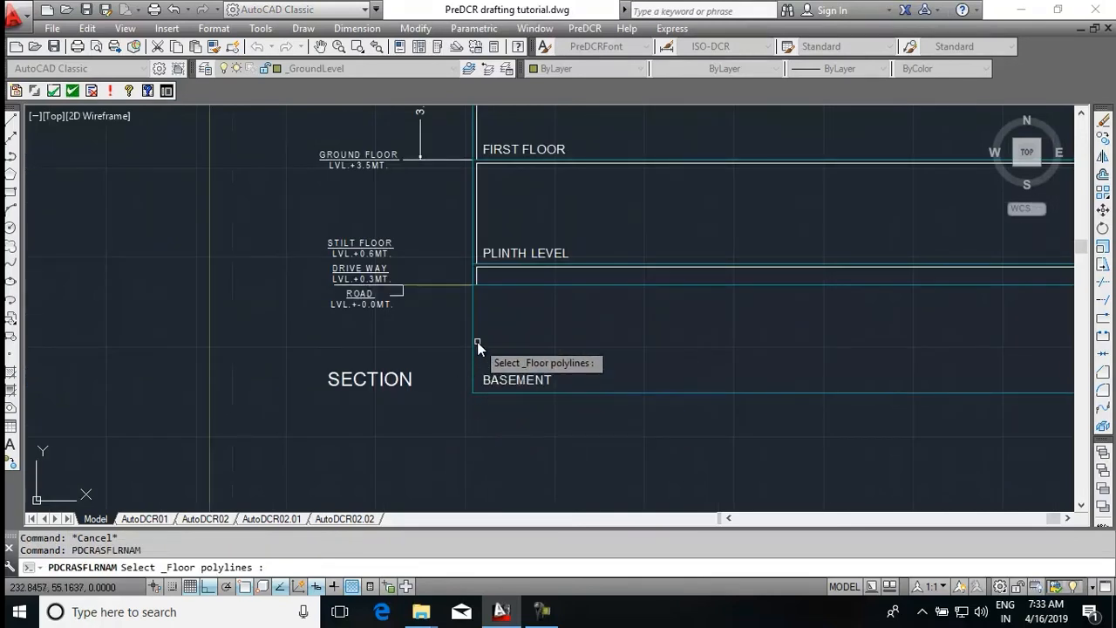
pyautogui.scroll(-5, 524, 321)
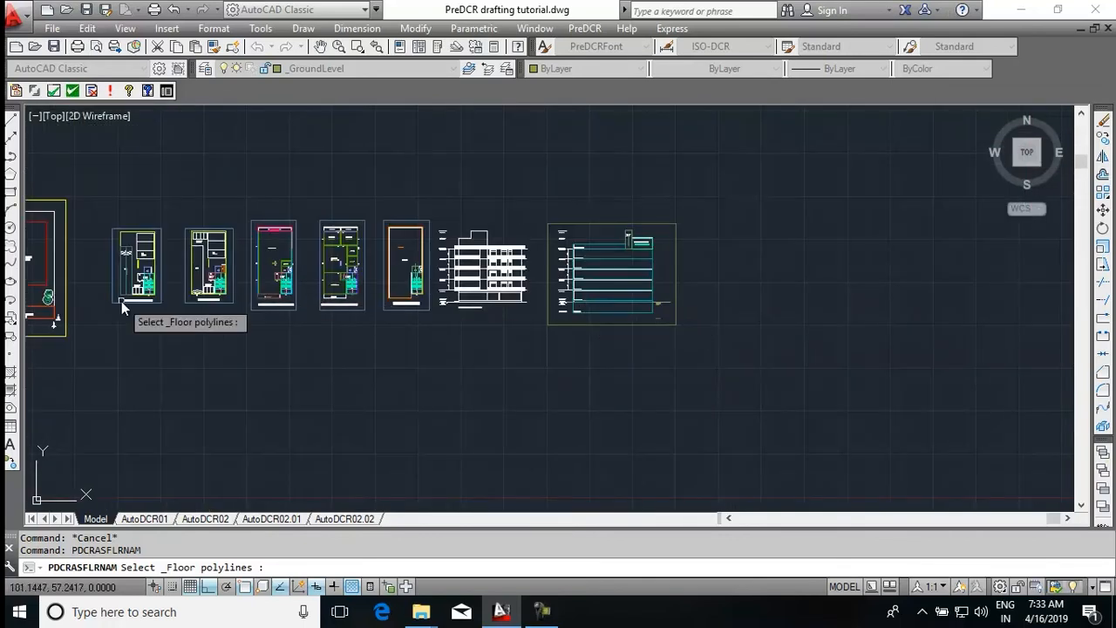
pyautogui.scroll(2, 109, 301)
pyautogui.scroll(4, 104, 302)
pyautogui.click(198, 330)
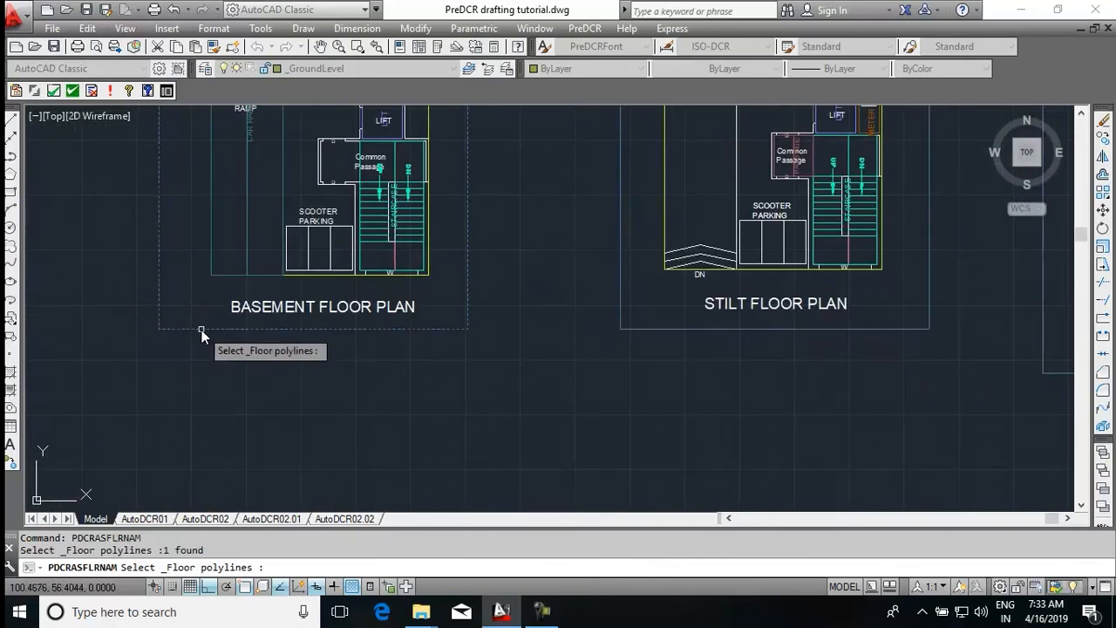
pyautogui.press('Return')
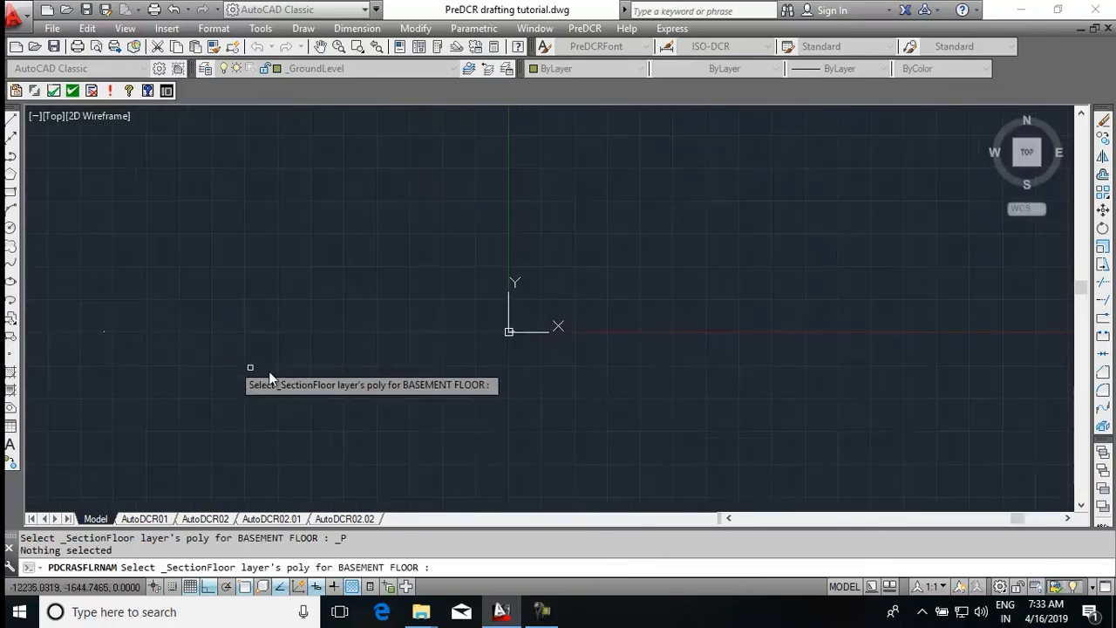
pyautogui.scroll(10, 480, 343)
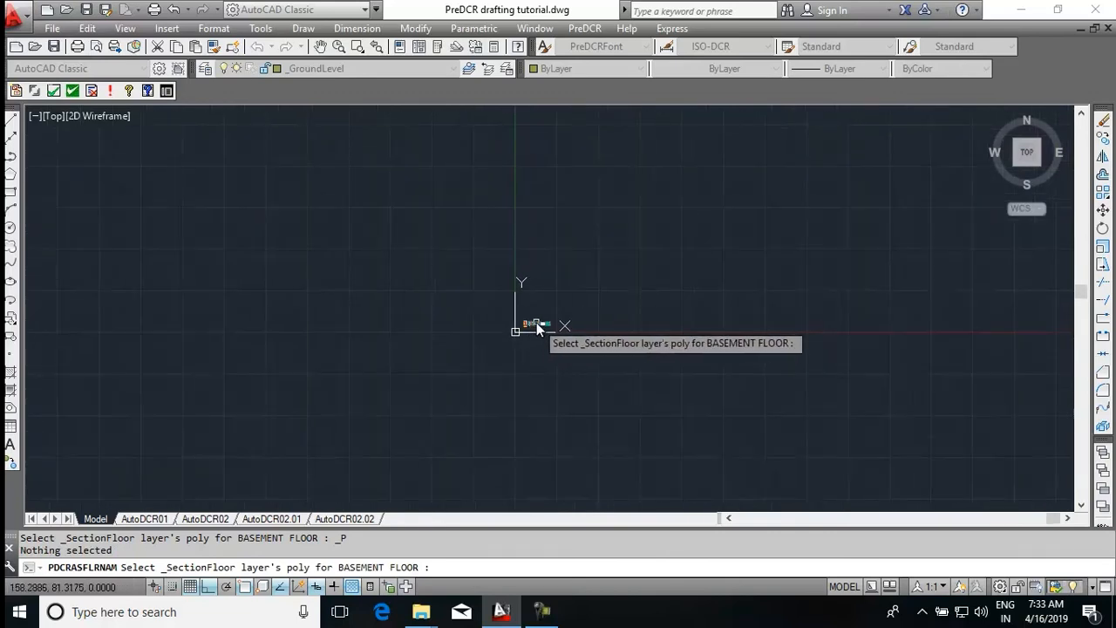
pyautogui.scroll(5, 545, 339)
pyautogui.click(547, 351)
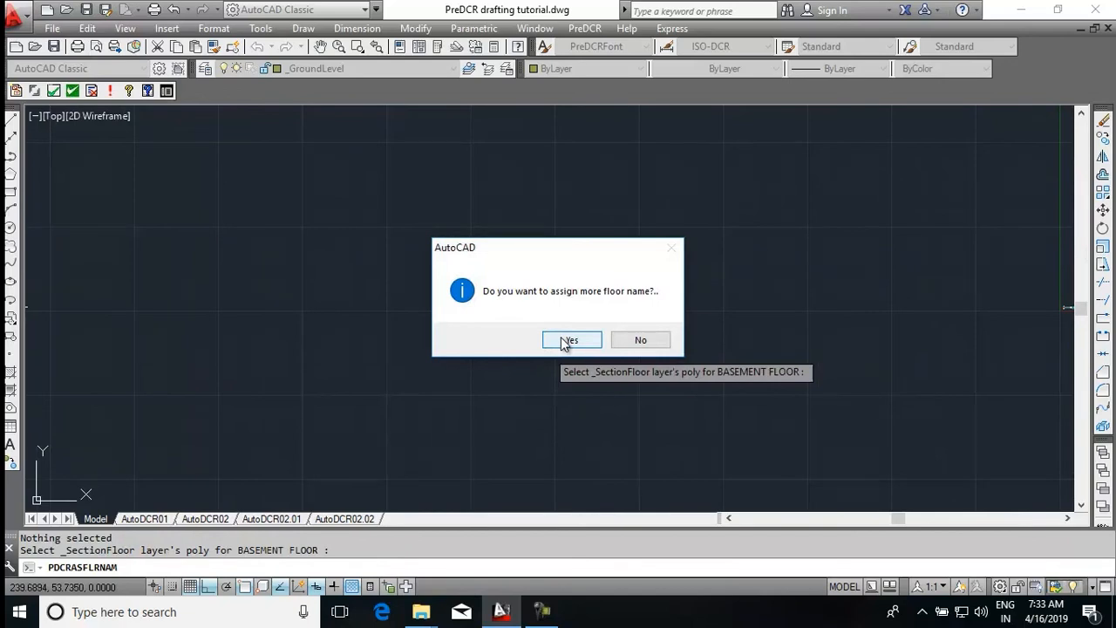
# Continue with another floor name assignment and choose STILT as the floor name
pyautogui.click(567, 340)
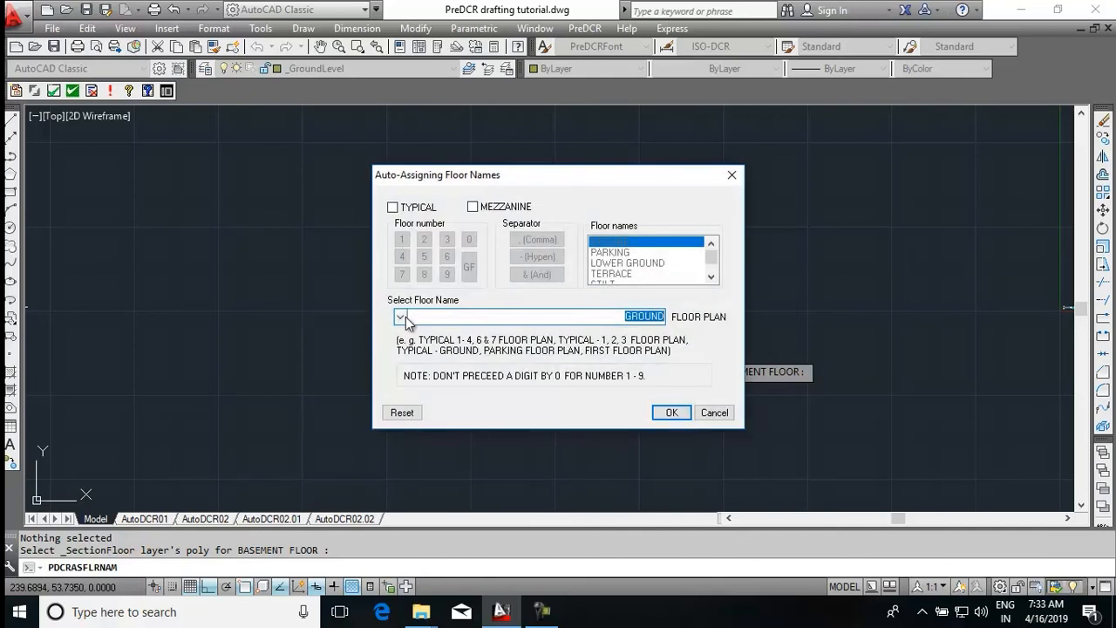
pyautogui.click(401, 319)
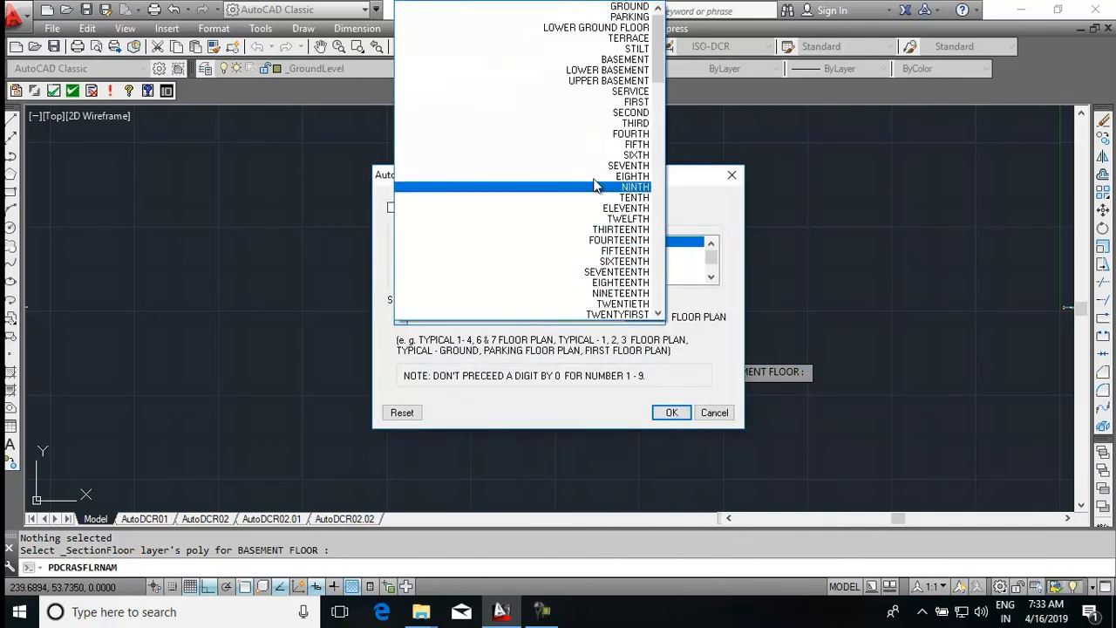
pyautogui.click(633, 50)
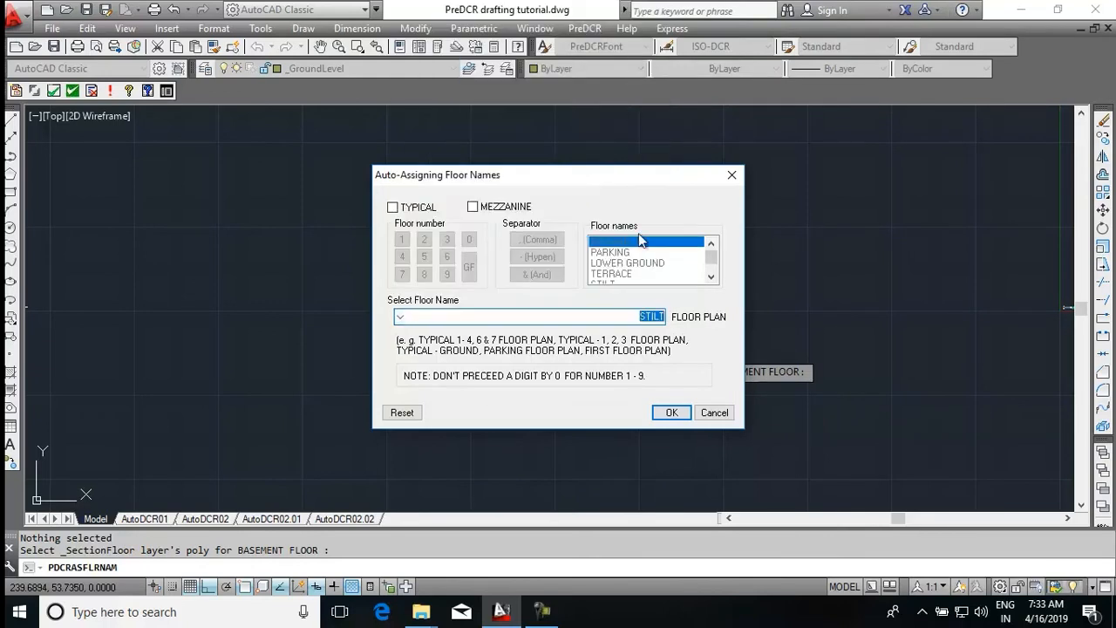
pyautogui.click(672, 413)
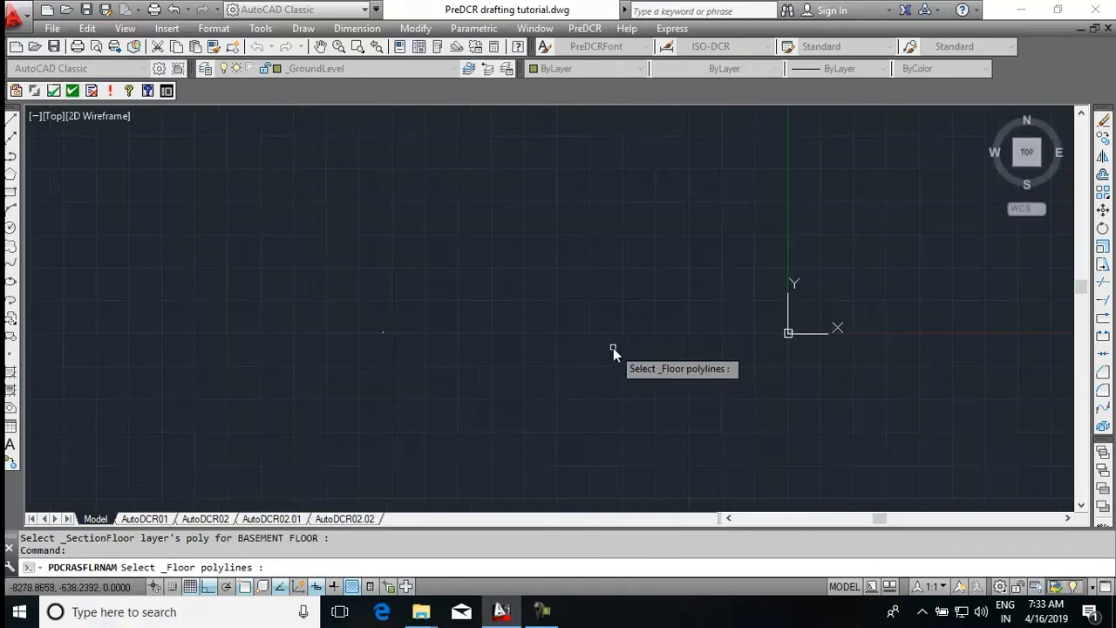
# Assign the stilt name to the stilt floor plan's outline and to the section floor polyline between plinth level and first floor
pyautogui.scroll(15, 770, 334)
pyautogui.scroll(8, 642, 316)
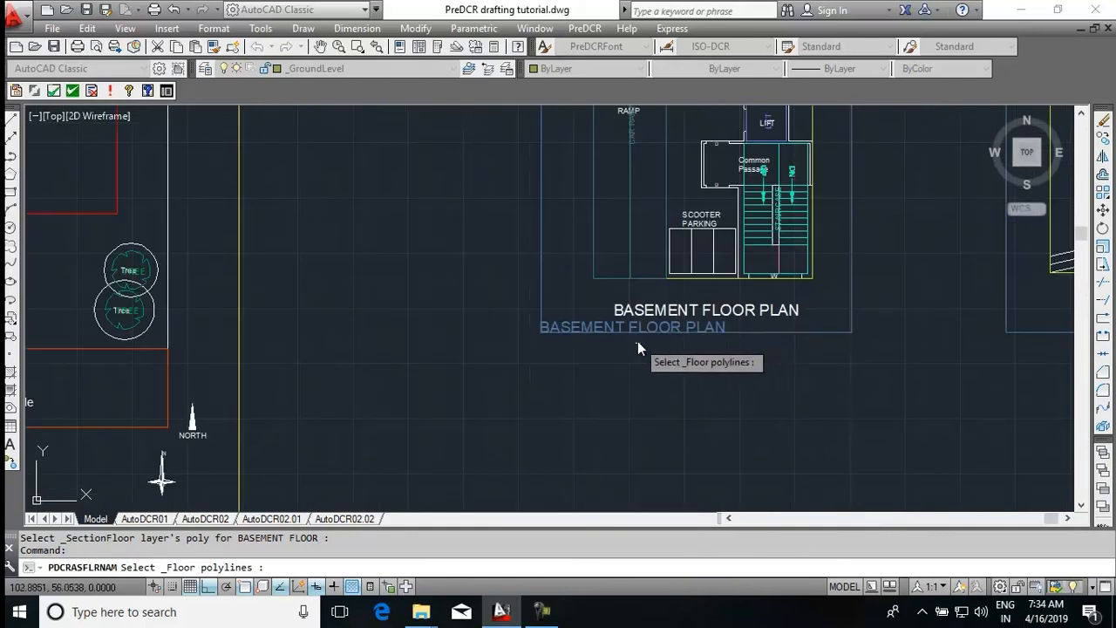
pyautogui.scroll(-4, 646, 341)
pyautogui.scroll(4, 840, 337)
pyautogui.click(822, 343)
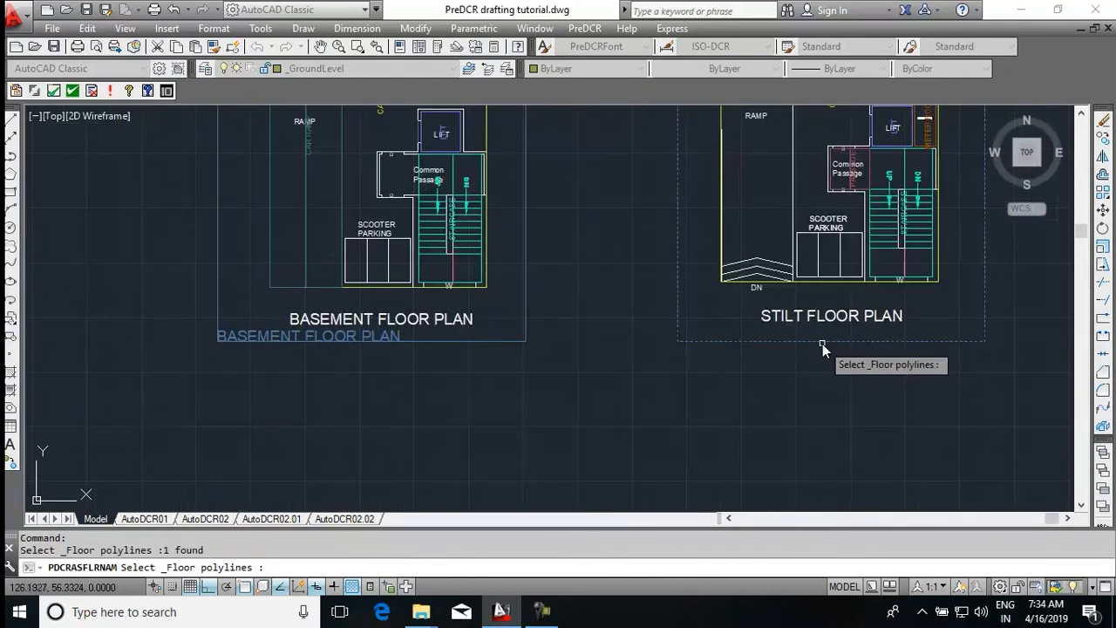
pyautogui.press('Return')
pyautogui.moveTo(1014, 324); pyautogui.dragTo(637, 339, button='middle')
pyautogui.scroll(4, 713, 314)
pyautogui.scroll(10, 714, 314)
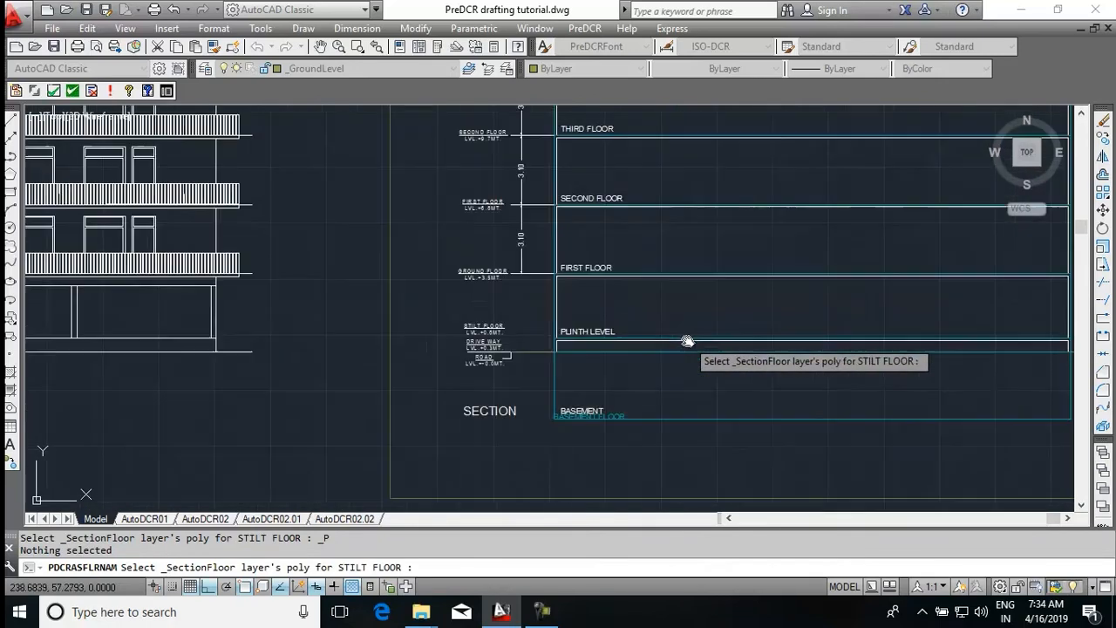
pyautogui.scroll(3, 575, 305)
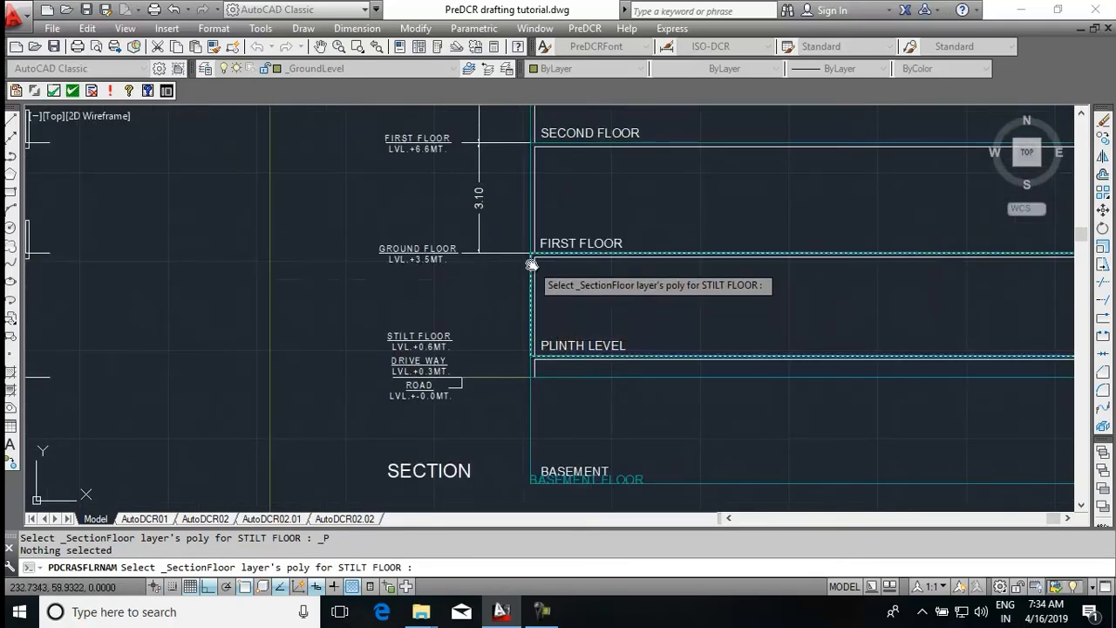
pyautogui.click(531, 264)
# Continue with another floor name assignment and build the typical floor name TYPICAL - 1, 2
pyautogui.click(568, 340)
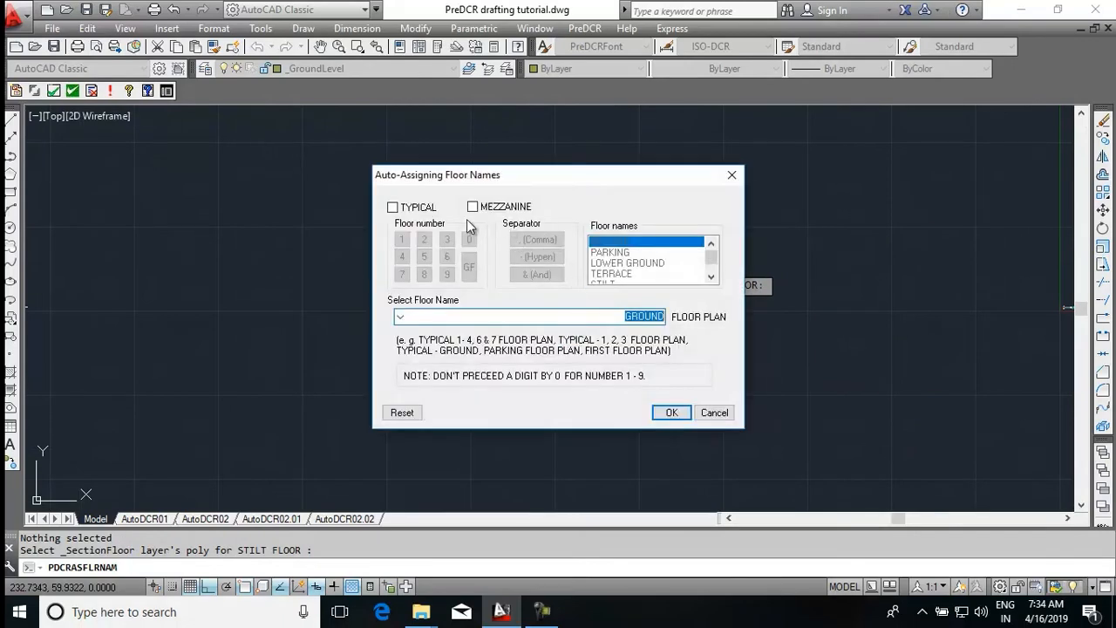
pyautogui.click(415, 215)
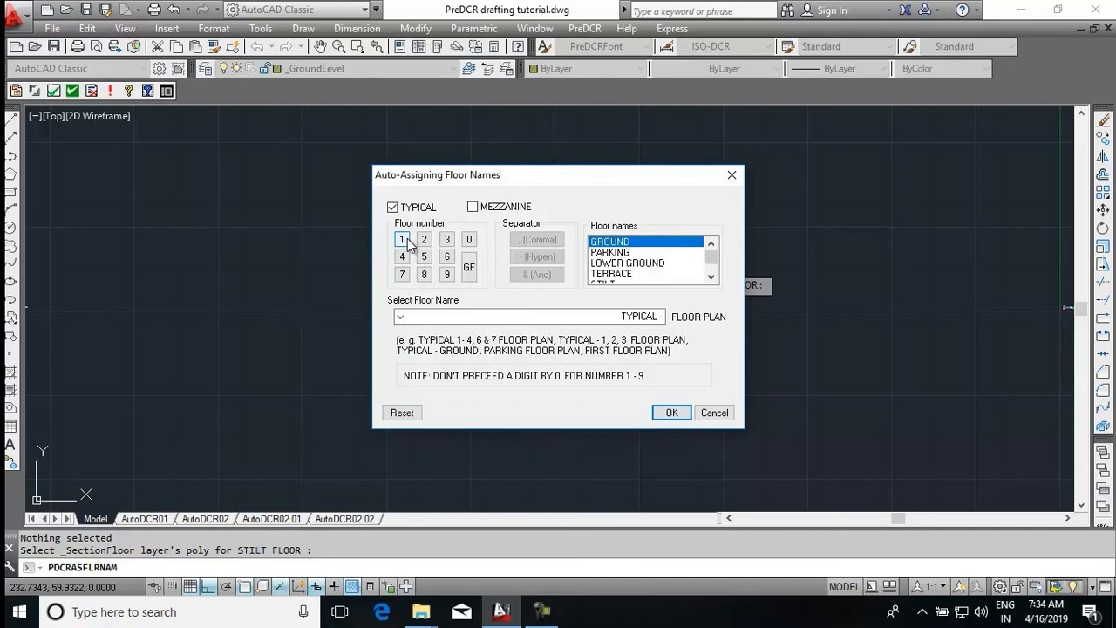
pyautogui.click(405, 242)
pyautogui.click(539, 241)
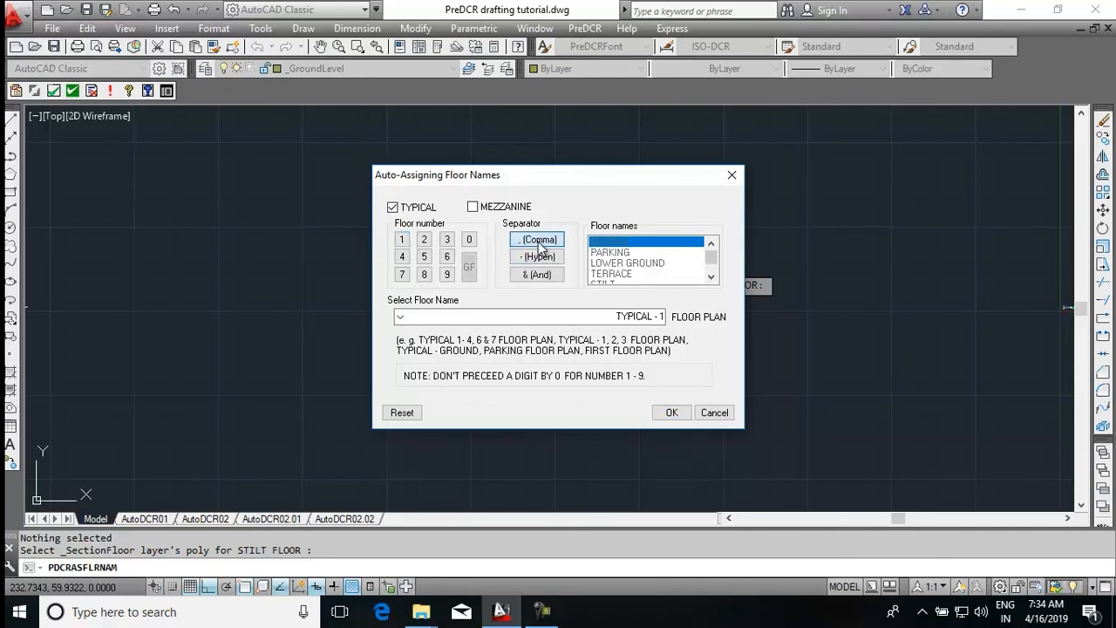
pyautogui.click(425, 242)
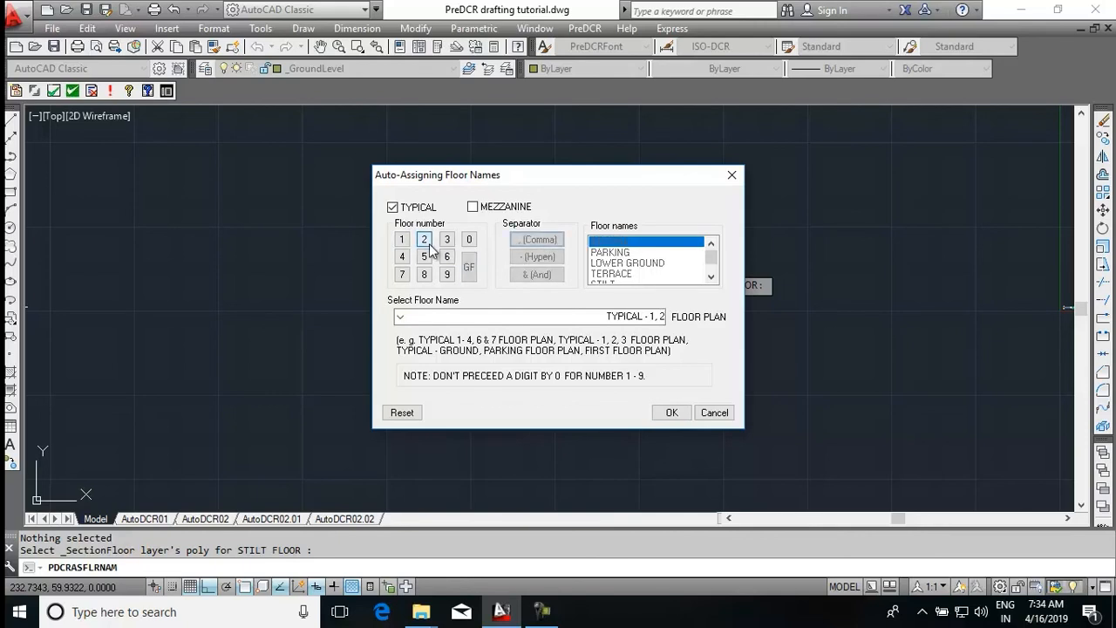
pyautogui.click(670, 414)
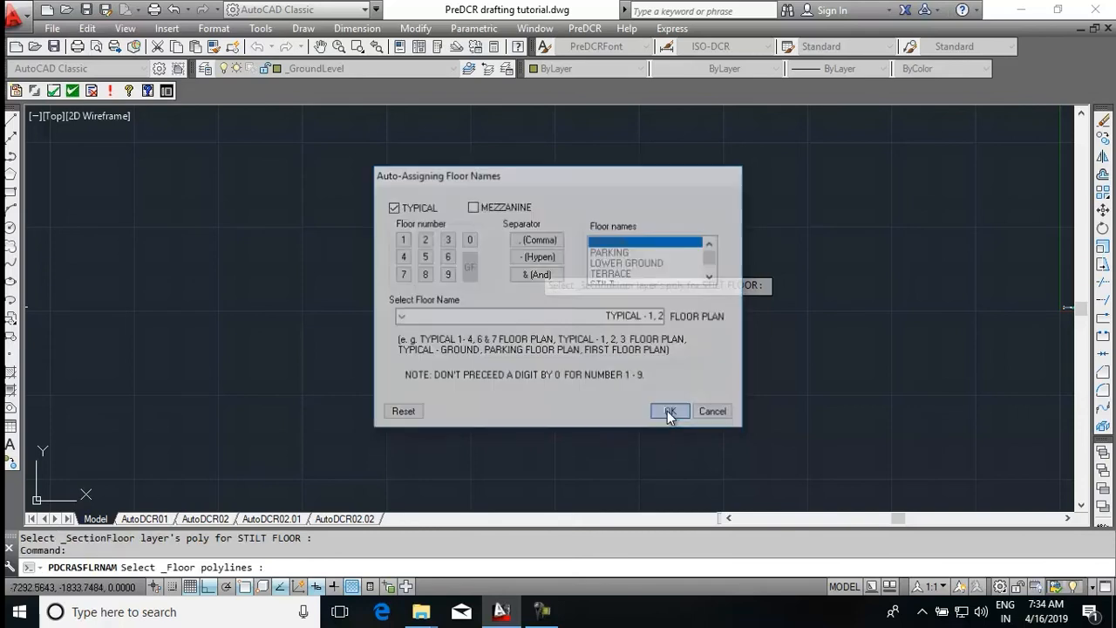
# Assign the typical name to the first and second floor plan's outline, then pick the section's first floor polyline for FIRST FLOOR
pyautogui.scroll(-5, 805, 346)
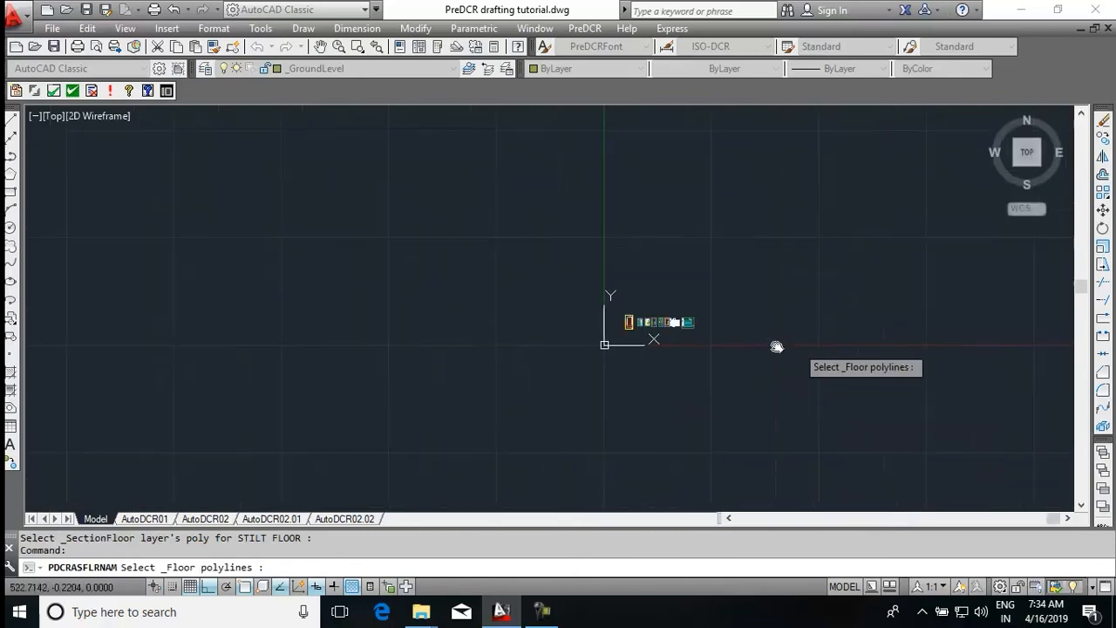
pyautogui.scroll(4, 712, 306)
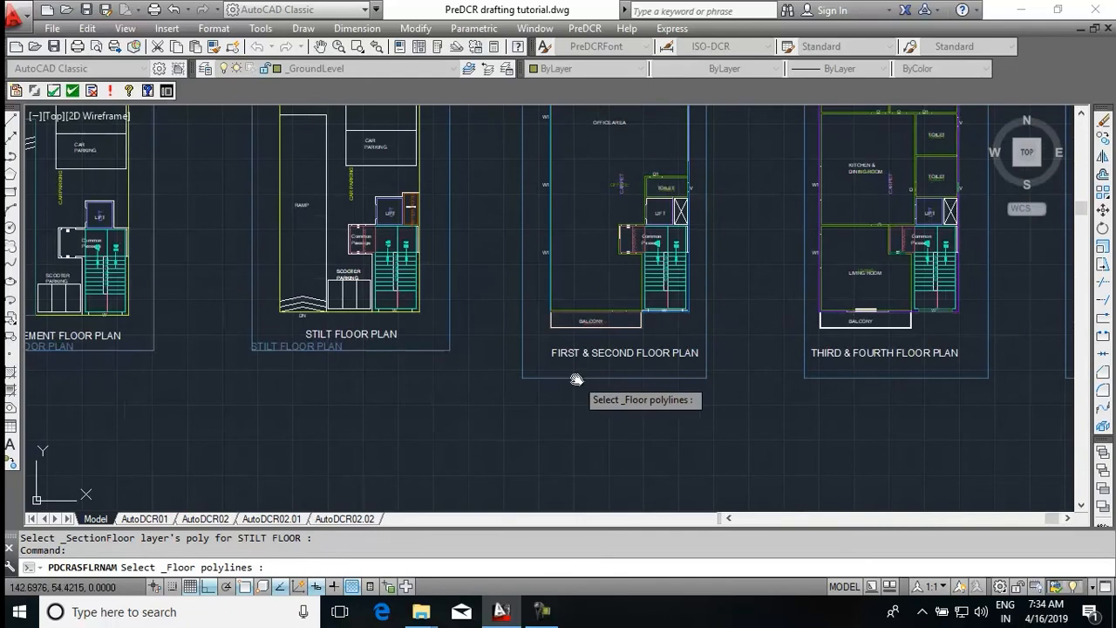
pyautogui.click(577, 378)
pyautogui.press('Return')
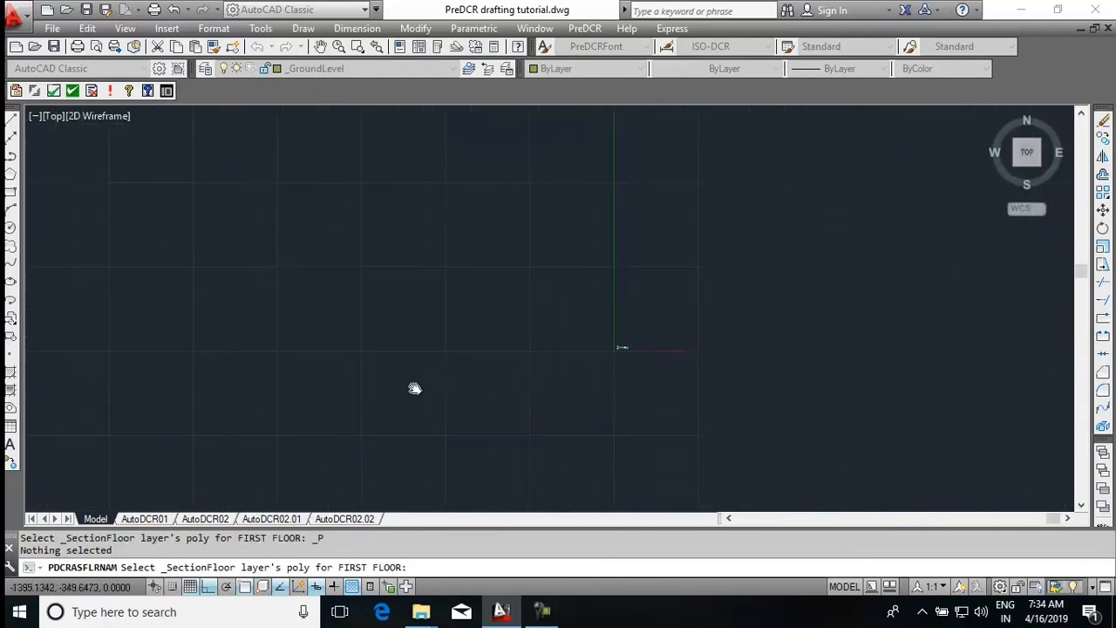
pyautogui.scroll(-5, 526, 362)
pyautogui.scroll(8, 730, 382)
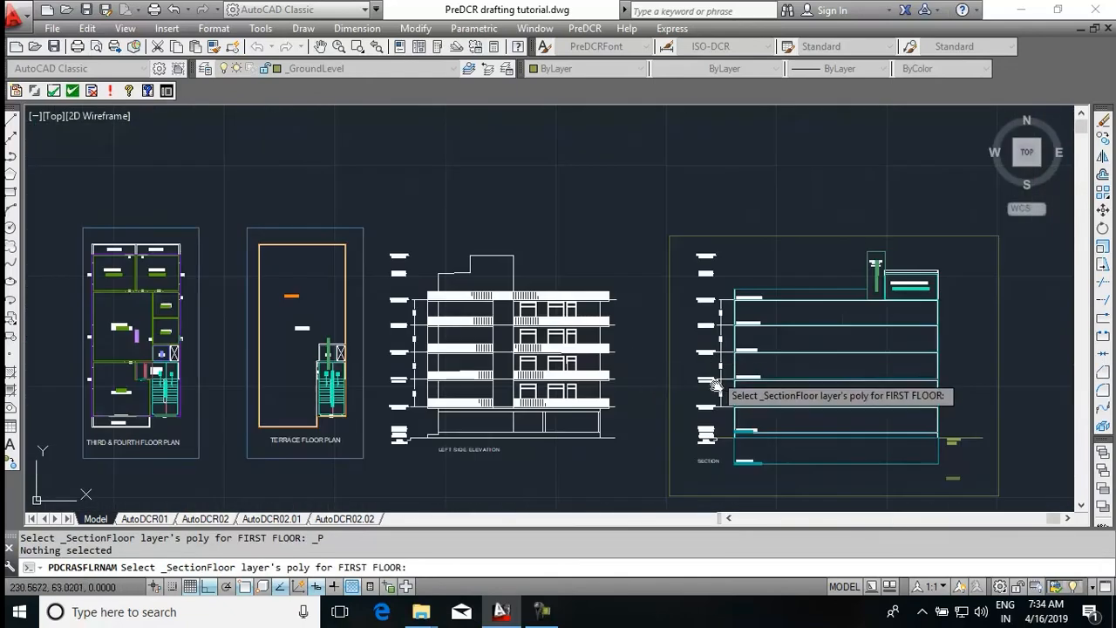
pyautogui.click(648, 261)
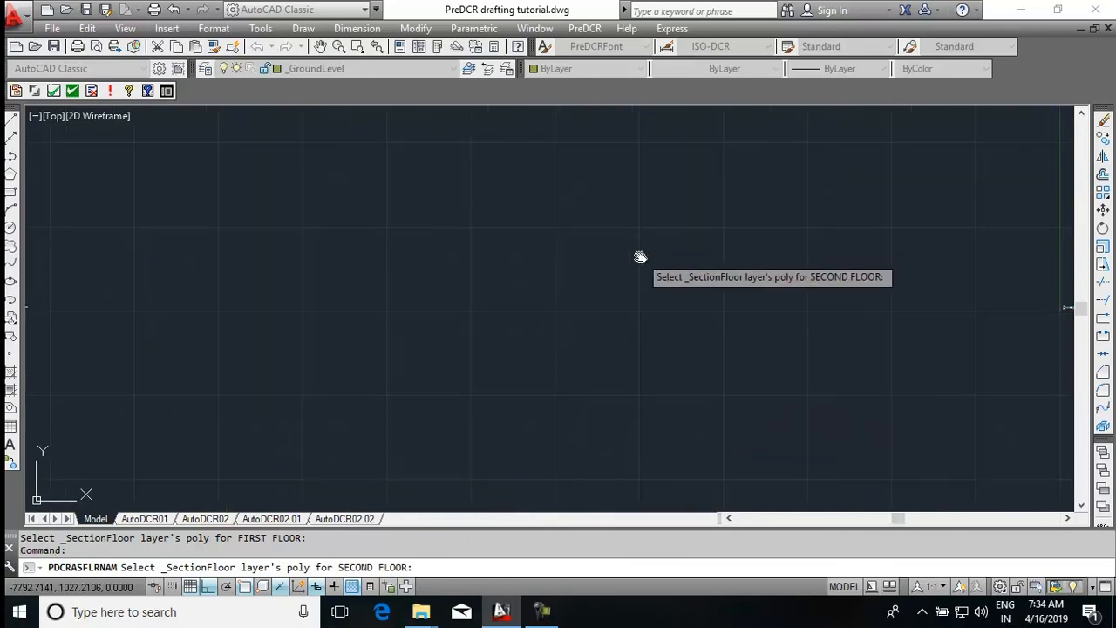
# Assign the second floor name to the section floor polyline directly above the first floor
pyautogui.scroll(-5, 543, 309)
pyautogui.scroll(8, 392, 349)
pyautogui.scroll(4, 397, 396)
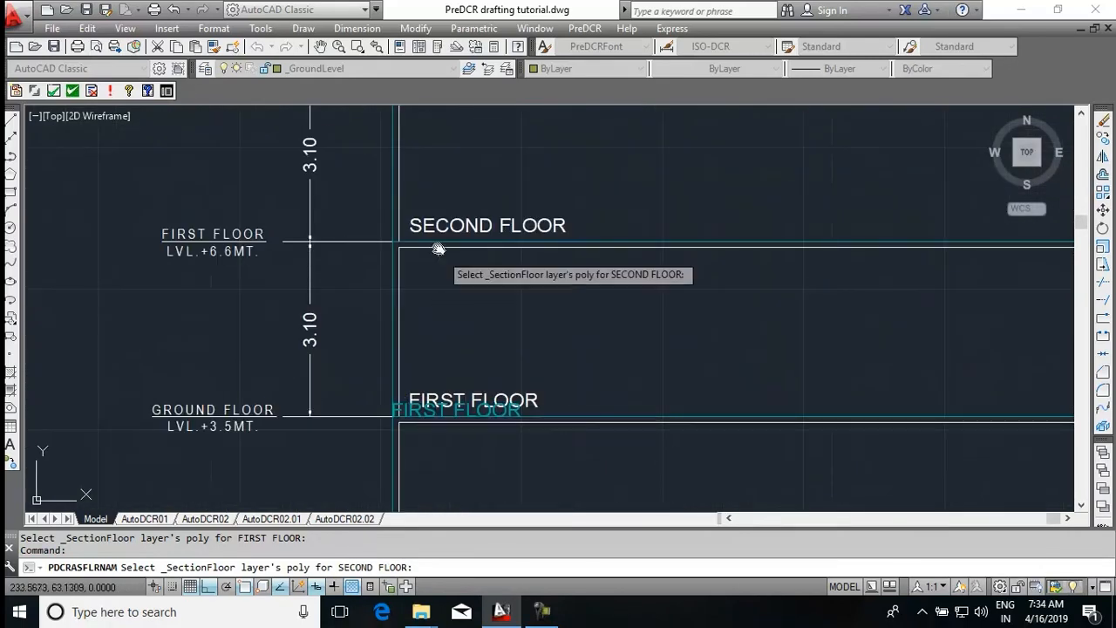
pyautogui.click(393, 205)
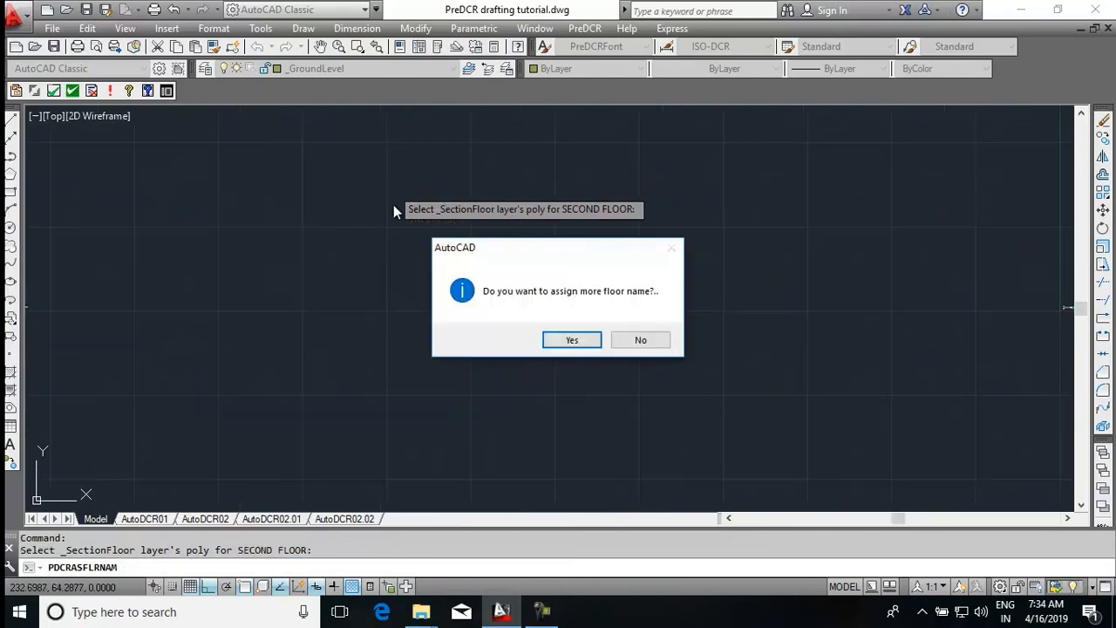
# Continue with another floor name assignment and build the typical floor name TYPICAL - 3, 4
pyautogui.click(572, 339)
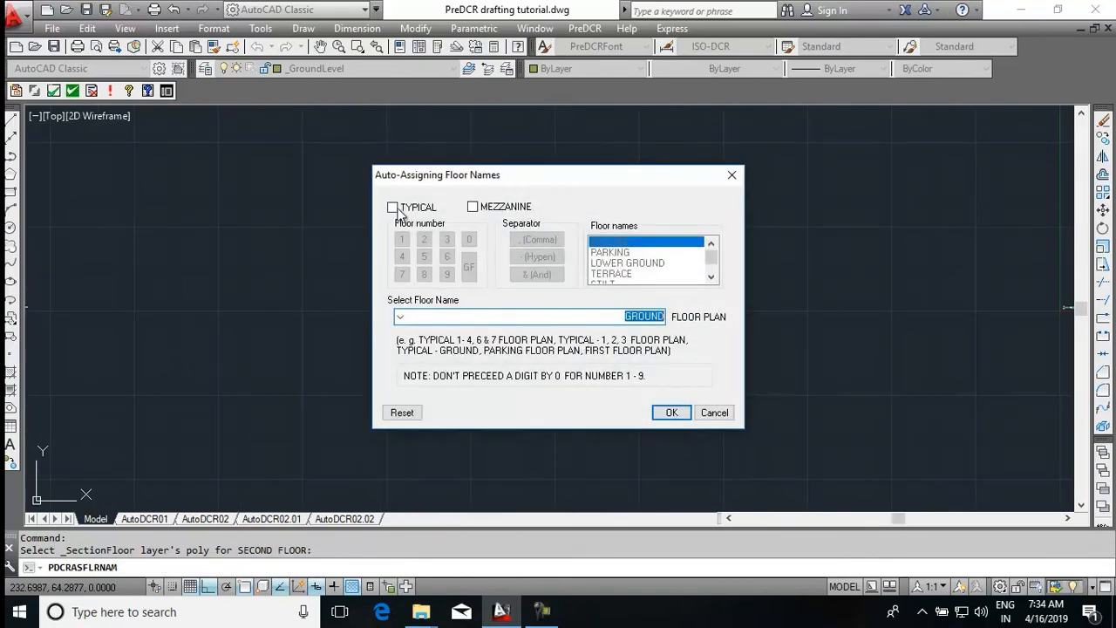
pyautogui.click(392, 208)
pyautogui.click(443, 241)
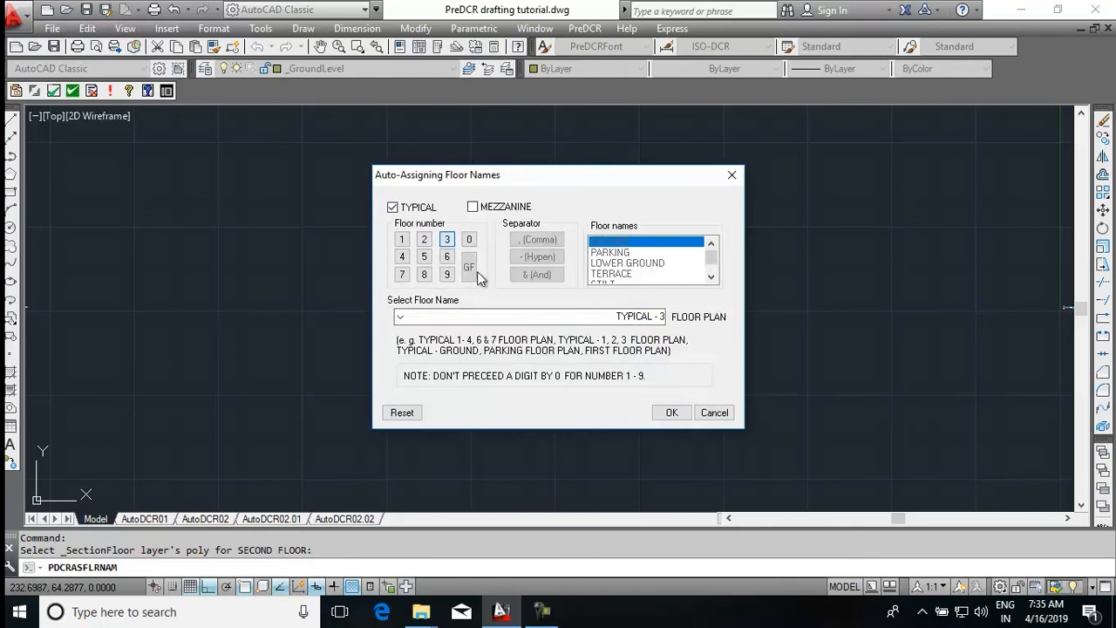
pyautogui.click(403, 258)
pyautogui.click(658, 415)
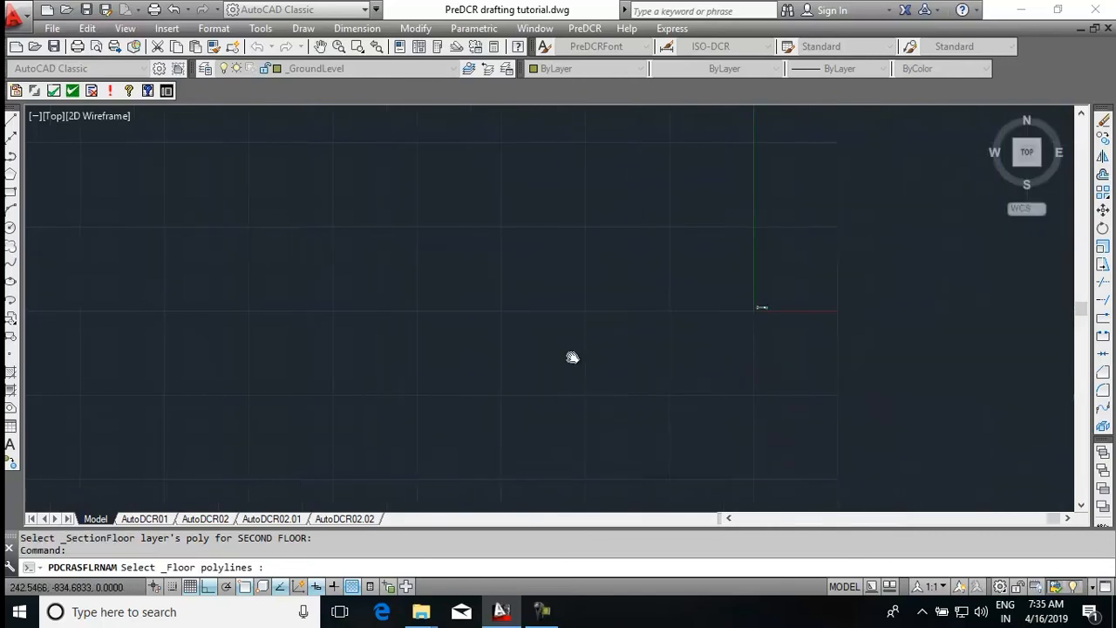
# Assign the typical name to the third and fourth floor plan's outline, then pick the section's third floor polyline for THIRD FLOOR
pyautogui.scroll(10, 698, 321)
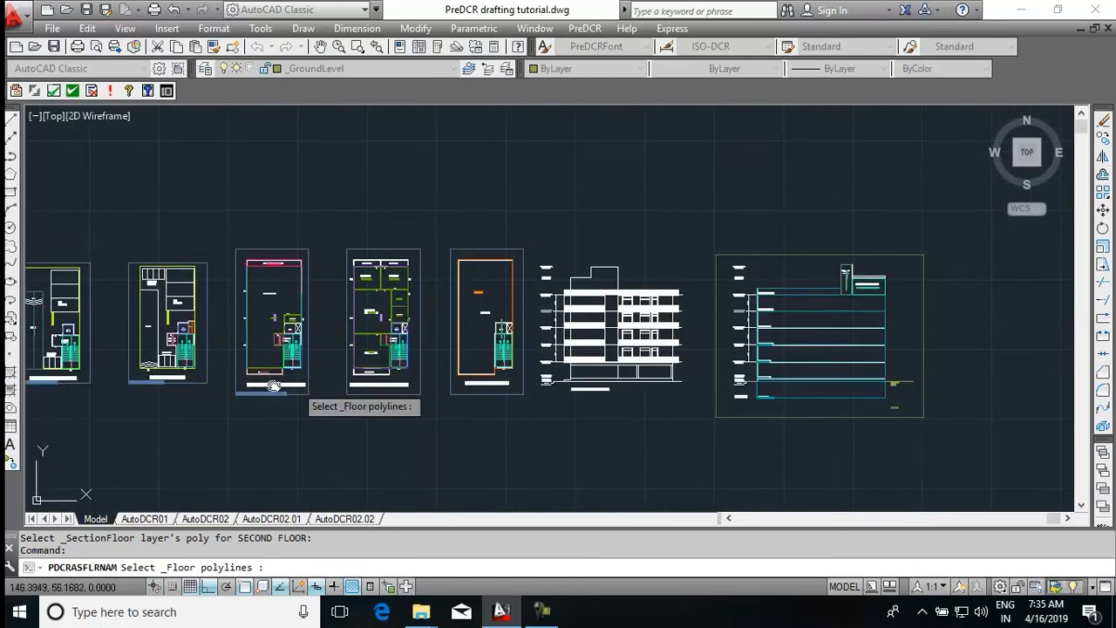
pyautogui.scroll(8, 513, 381)
pyautogui.click(504, 369)
pyautogui.press('Return')
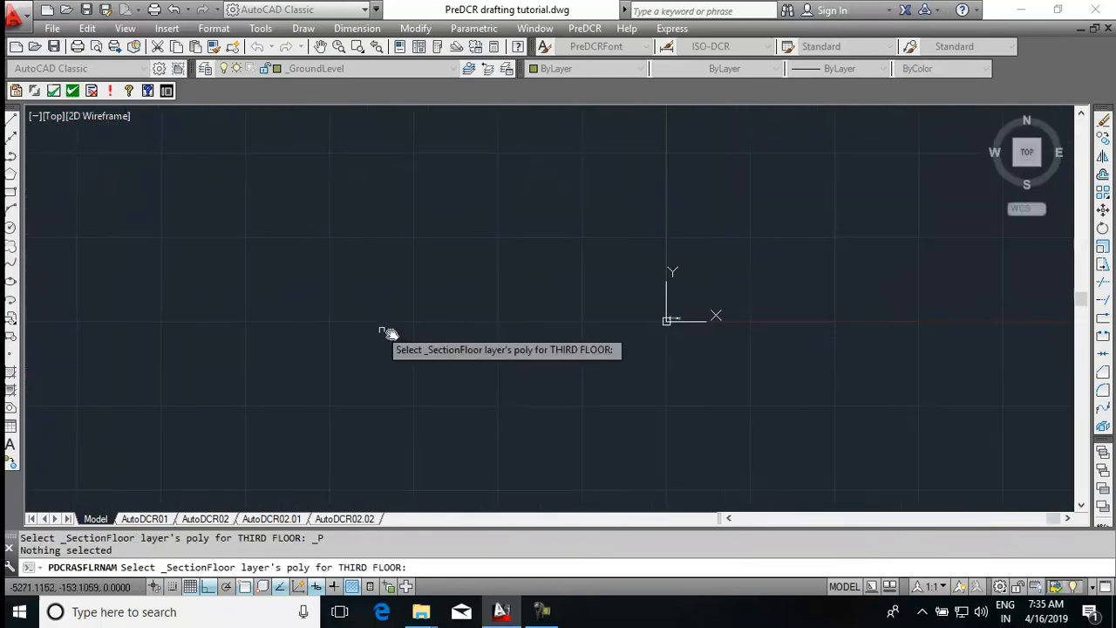
pyautogui.scroll(12, 596, 353)
pyautogui.scroll(6, 517, 270)
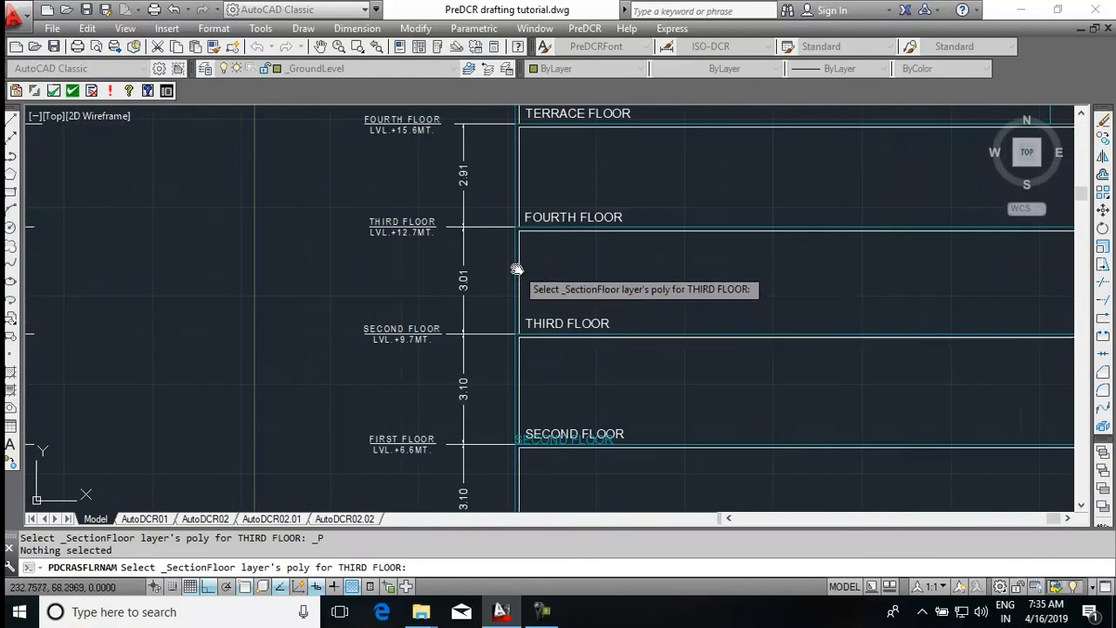
pyautogui.click(517, 275)
# Assign the fourth floor name to the section floor polyline between the third floor and the terrace
pyautogui.scroll(-10, 677, 329)
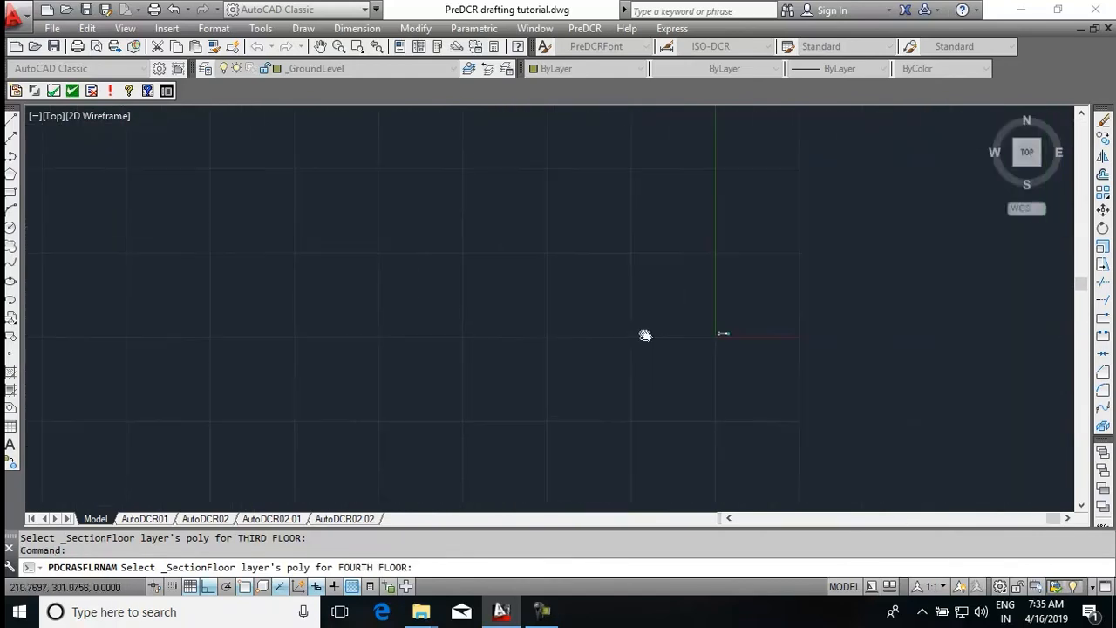
pyautogui.scroll(5, 750, 316)
pyautogui.scroll(12, 797, 281)
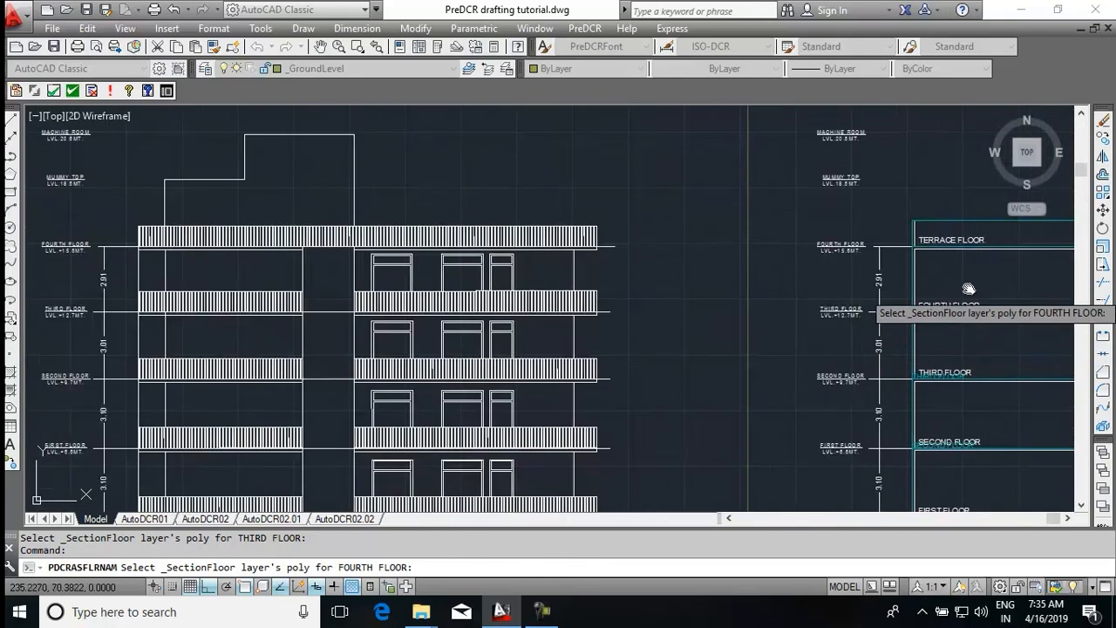
pyautogui.click(817, 262)
# Continue with another floor name assignment and choose TERRACE as the floor name
pyautogui.click(573, 340)
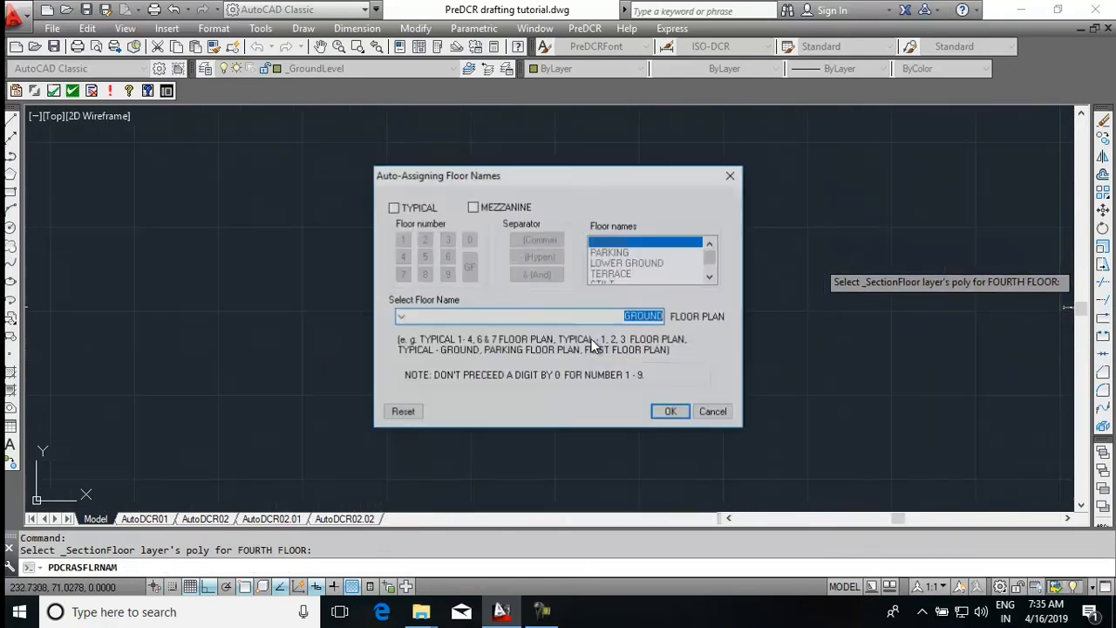
pyautogui.click(402, 316)
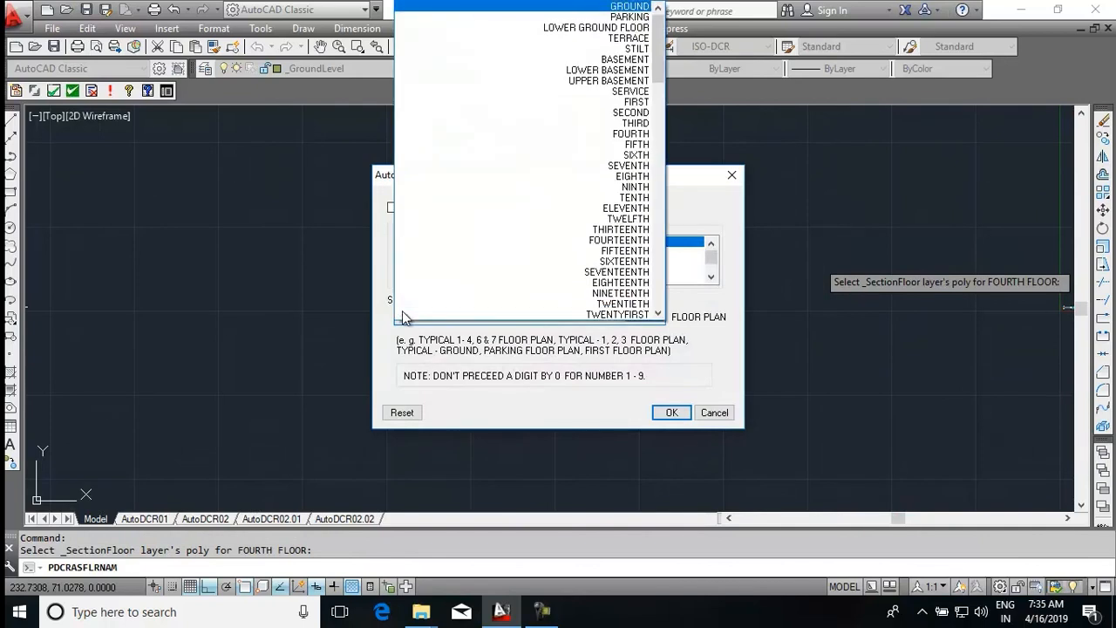
pyautogui.click(592, 38)
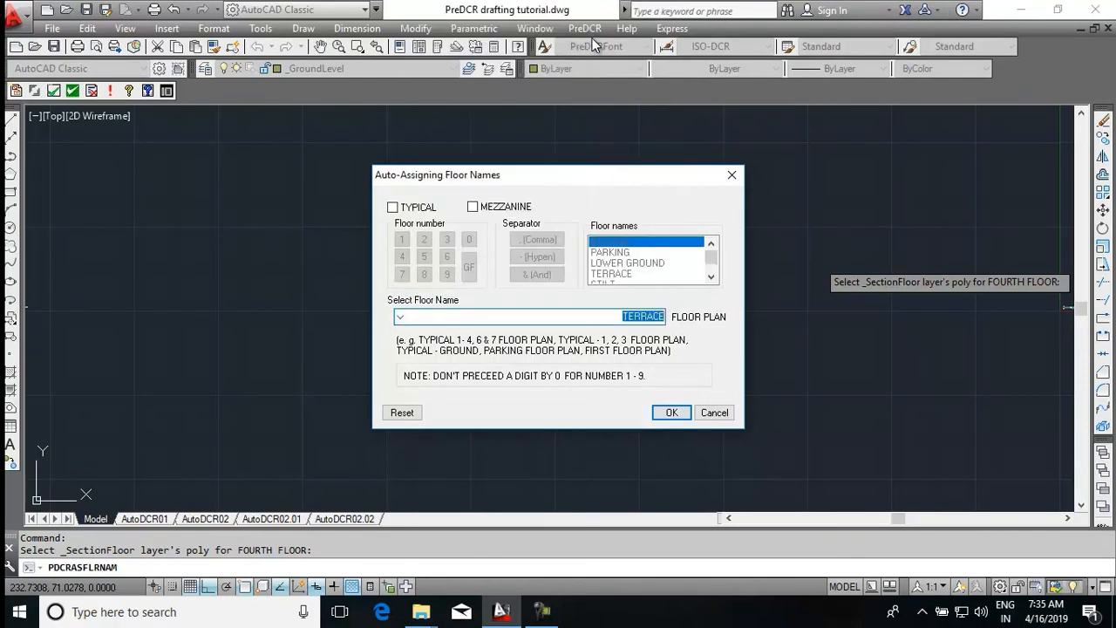
pyautogui.click(670, 413)
# Assign the terrace name to the terrace floor plan's outline and the section's terrace floor polyline, and end the floor name assignment
pyautogui.scroll(-5, 827, 378)
pyautogui.scroll(5, 672, 292)
pyautogui.scroll(10, 672, 291)
pyautogui.click(618, 280)
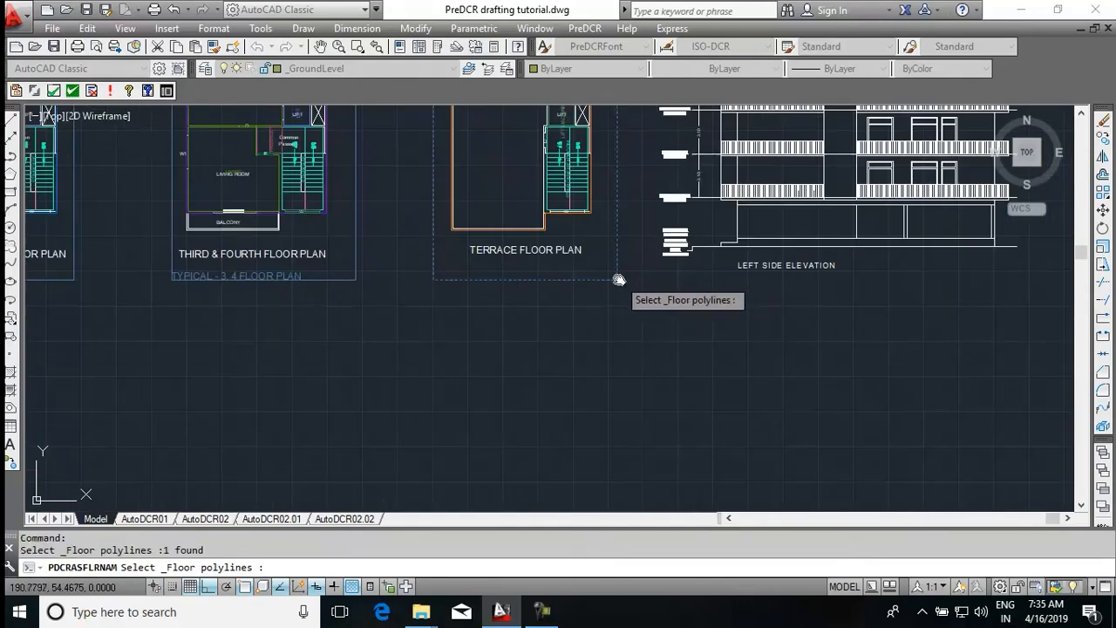
pyautogui.press('Return')
pyautogui.scroll(-10, 825, 281)
pyautogui.scroll(5, 536, 391)
pyautogui.scroll(10, 559, 376)
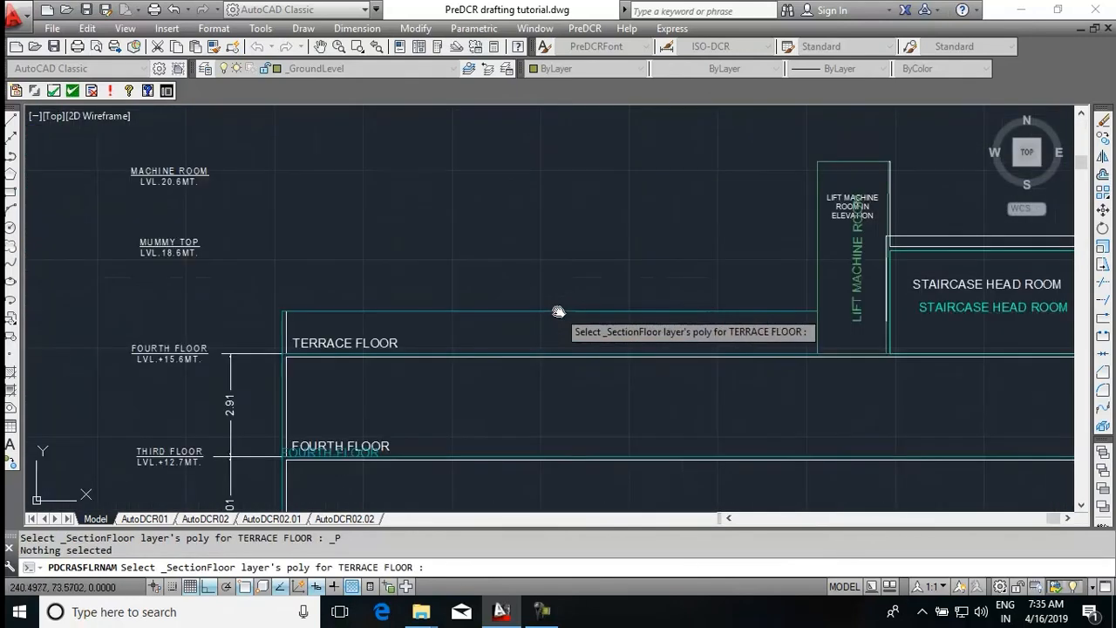
pyautogui.click(559, 316)
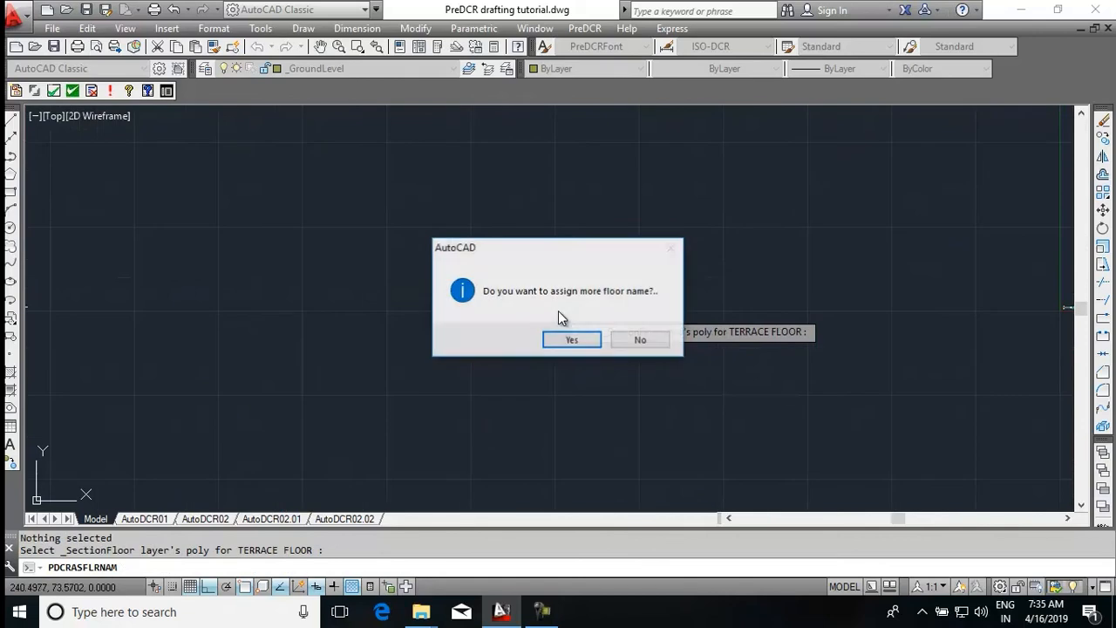
pyautogui.click(641, 340)
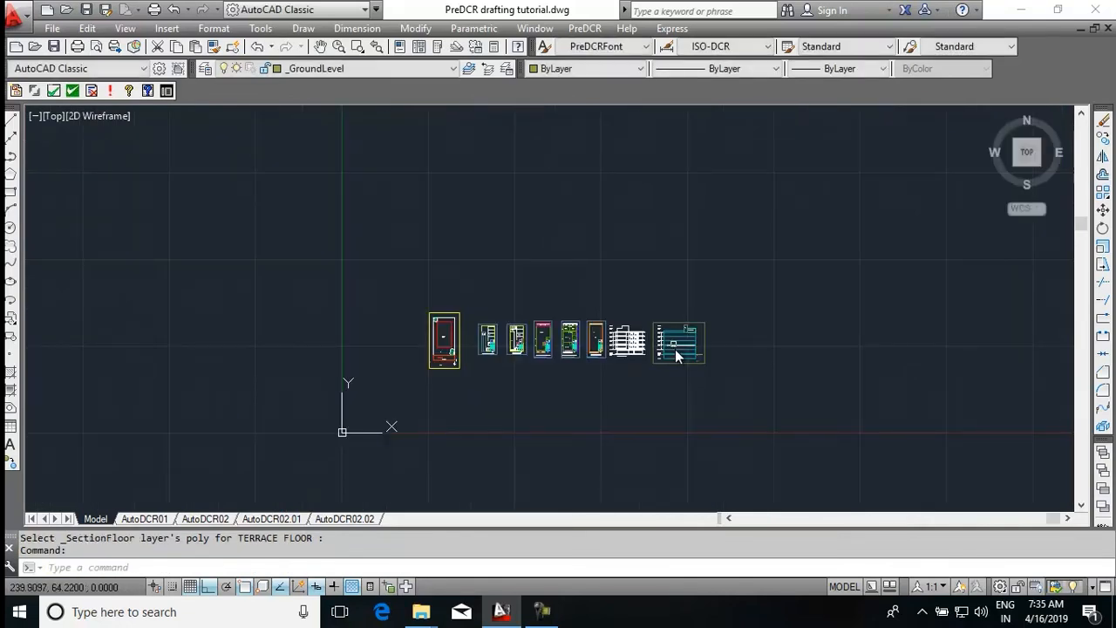
# Check the floor name labels on the upper floors of the section
pyautogui.scroll(8, 684, 363)
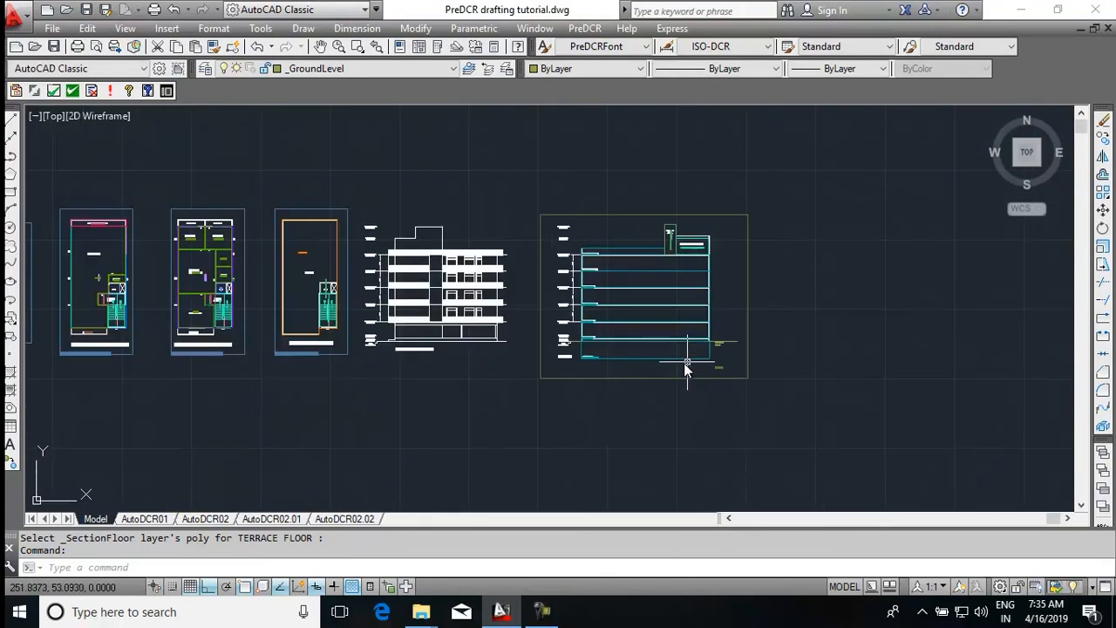
pyautogui.moveTo(531, 327); pyautogui.dragTo(531, 510, button='middle')
pyautogui.moveTo(529, 288)
pyautogui.mouseDown(button='middle')
pyautogui.moveTo(529, 467)
pyautogui.moveTo(531, 436)
pyautogui.mouseUp(button='middle')
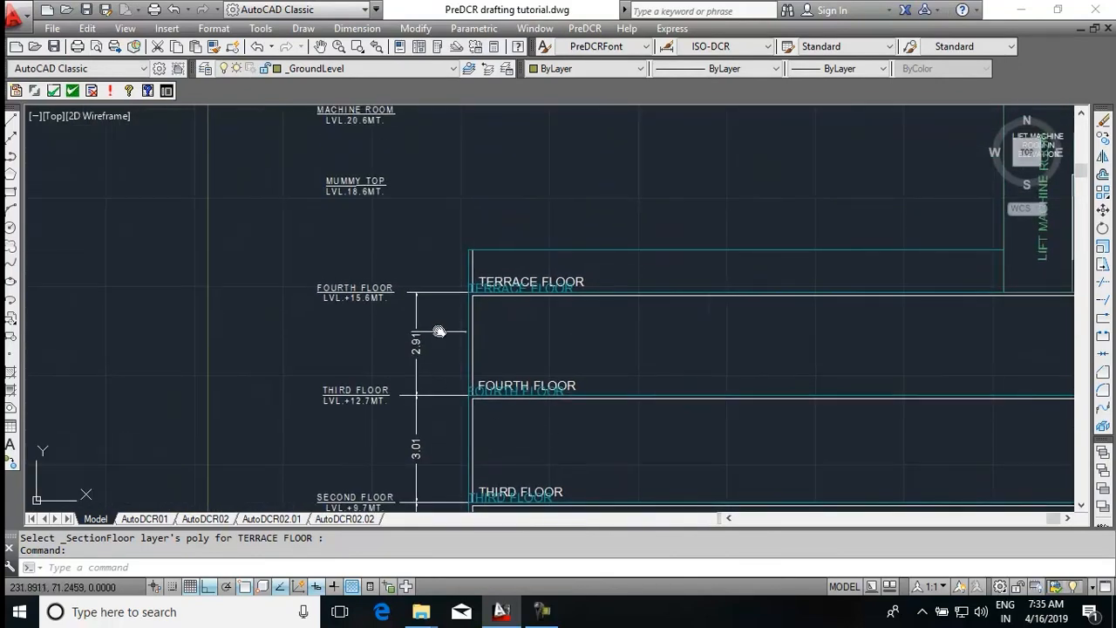
pyautogui.scroll(-8, 473, 299)
pyautogui.moveTo(627, 331)
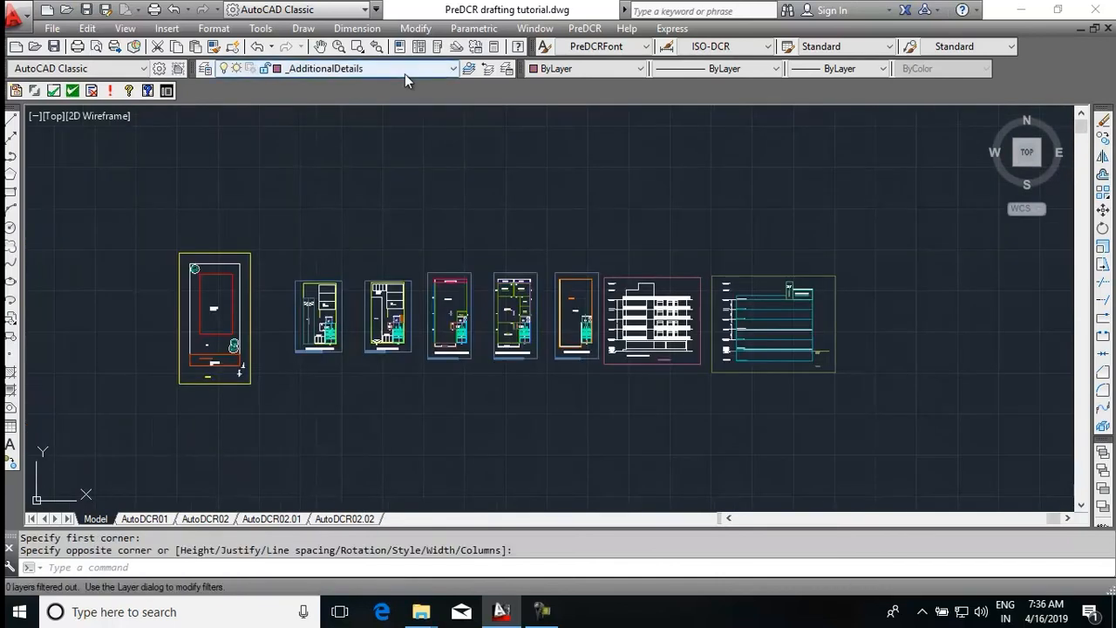
# Draw a rectangle on the _Building layer enclosing all floor plans, the elevation and the section, leaving the site plan outside
pyautogui.click(405, 70)
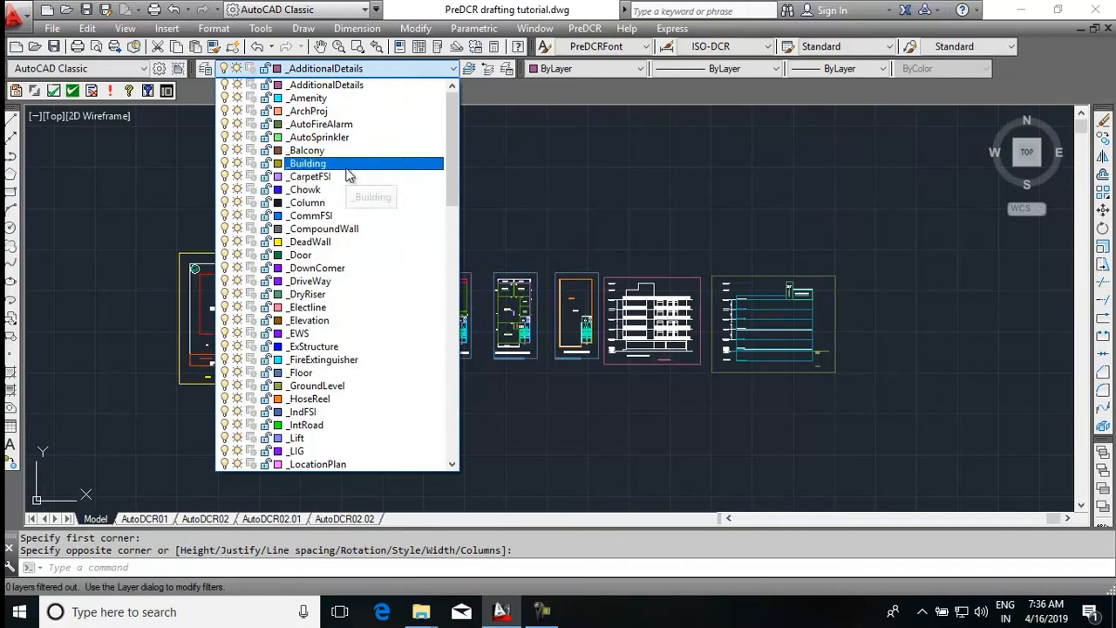
pyautogui.click(348, 164)
pyautogui.write('rec')
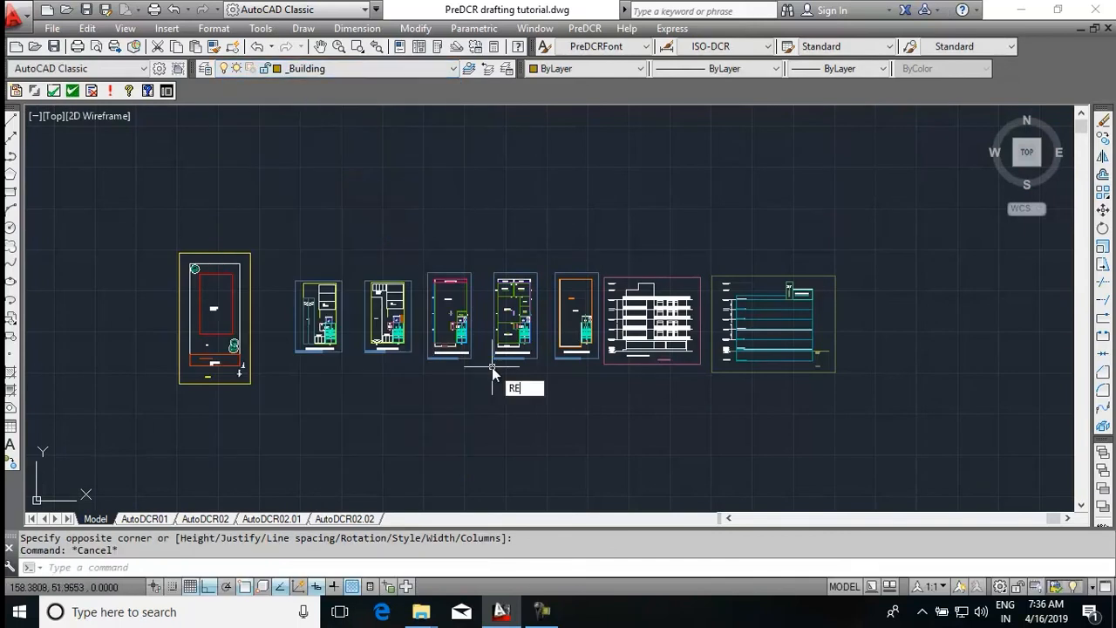
pyautogui.press('Return')
pyautogui.click(287, 259)
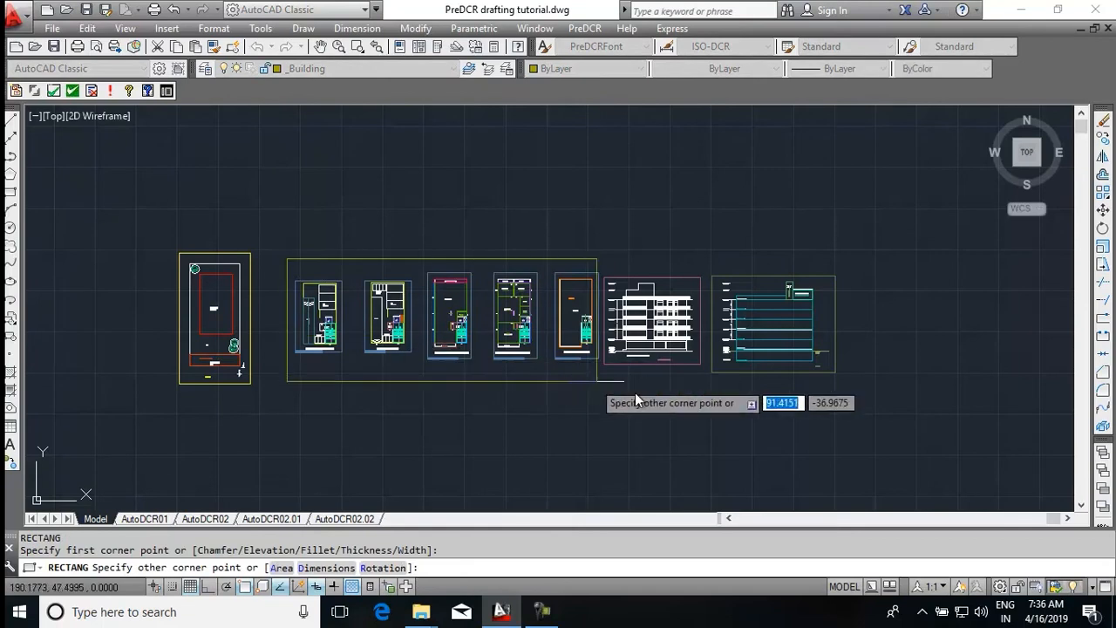
pyautogui.click(853, 399)
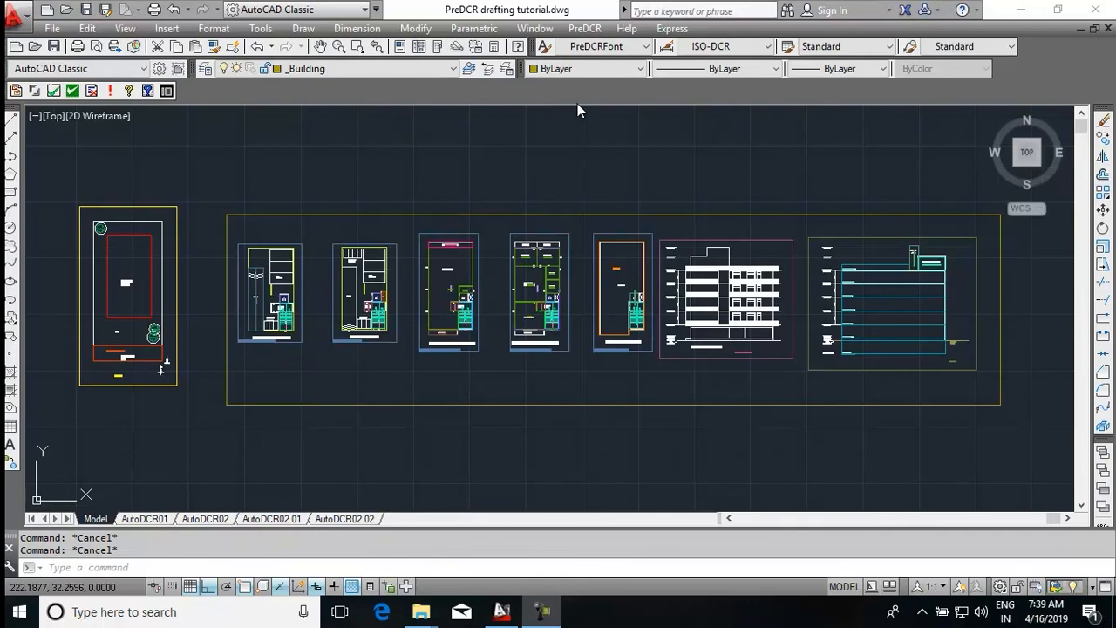
# Insert direction reference circles at the lift in the basement, stilt, and first and second floor plans
pyautogui.click(590, 33)
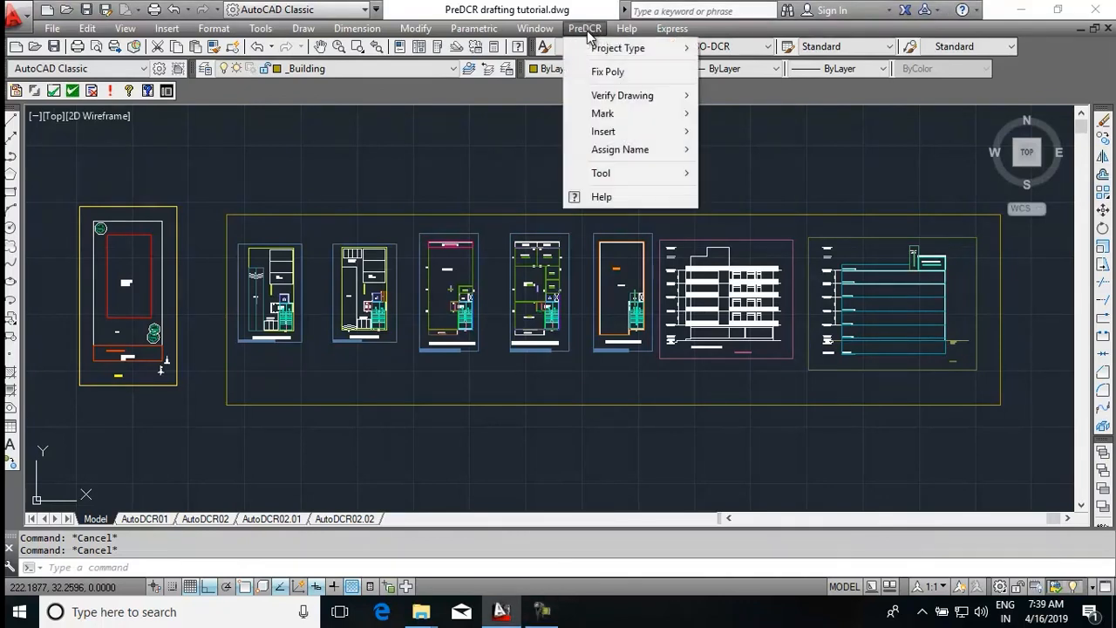
pyautogui.moveTo(613, 137)
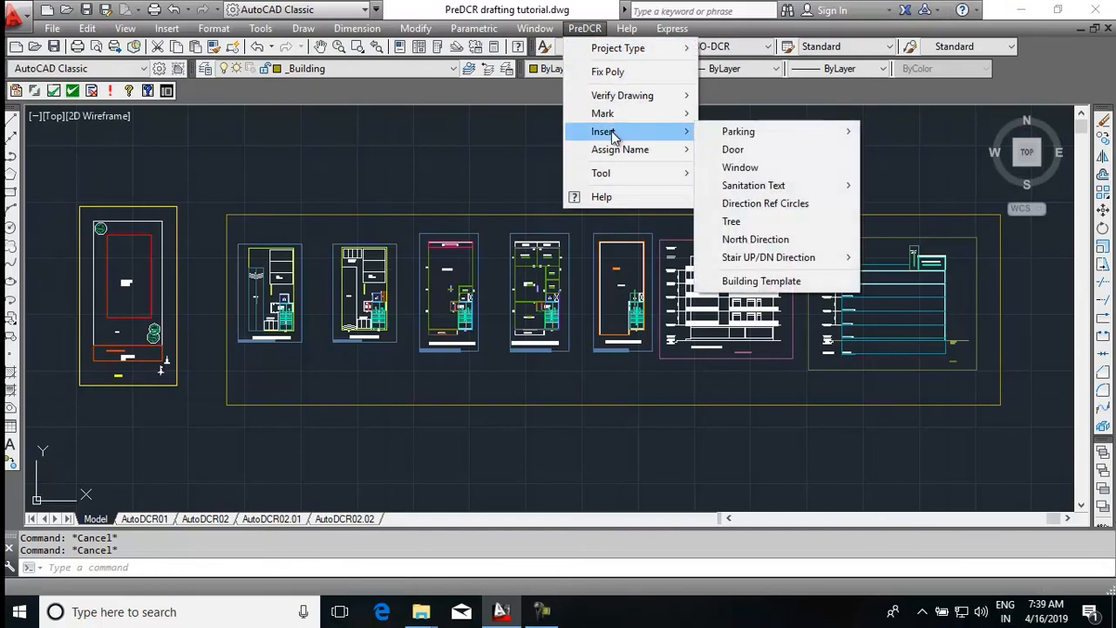
pyautogui.click(768, 204)
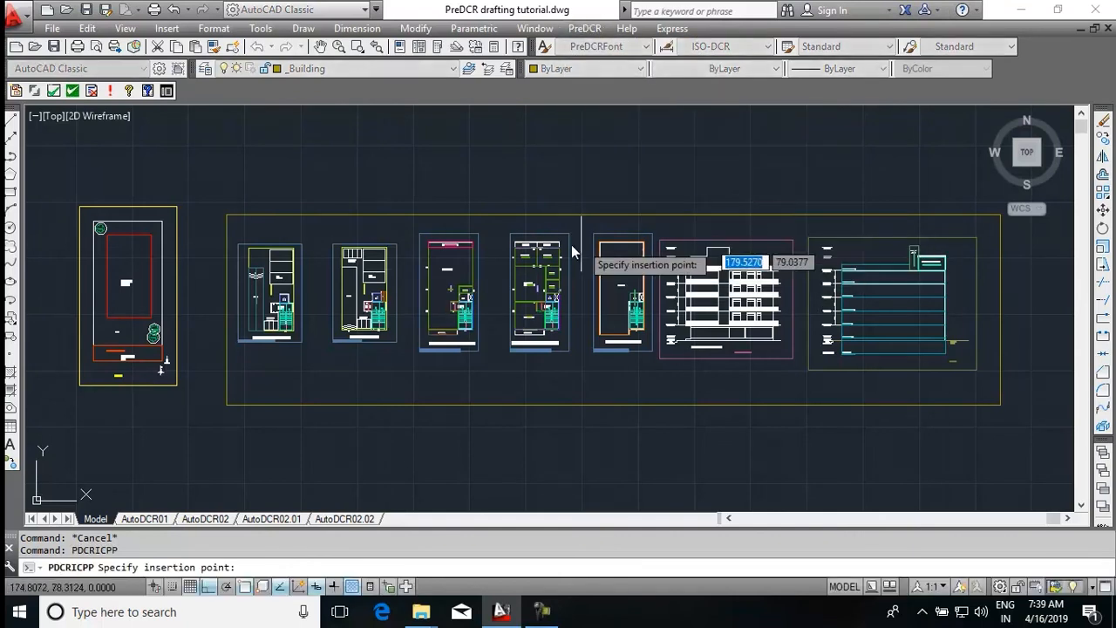
pyautogui.scroll(8, 247, 301)
pyautogui.scroll(6, 436, 301)
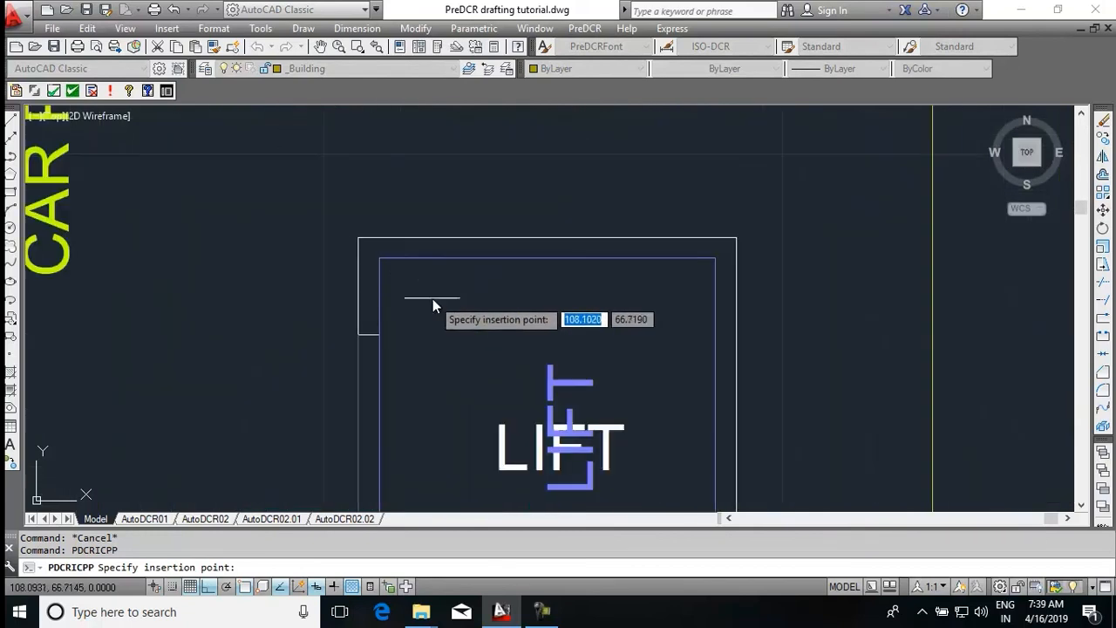
pyautogui.scroll(-10, 340, 292)
pyautogui.scroll(8, 668, 311)
pyautogui.scroll(-8, 523, 201)
pyautogui.scroll(6, 711, 233)
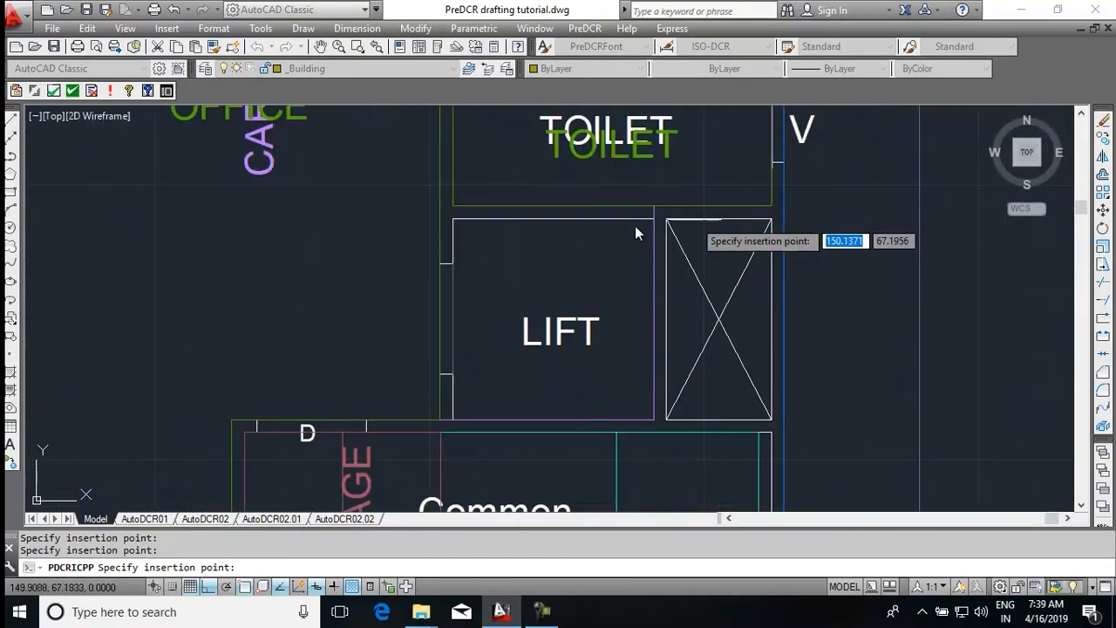
# Place the direction reference circles at the lift in the bedroom-level and terrace floor plans, and end the insertion
pyautogui.scroll(-10, 538, 273)
pyautogui.scroll(8, 538, 267)
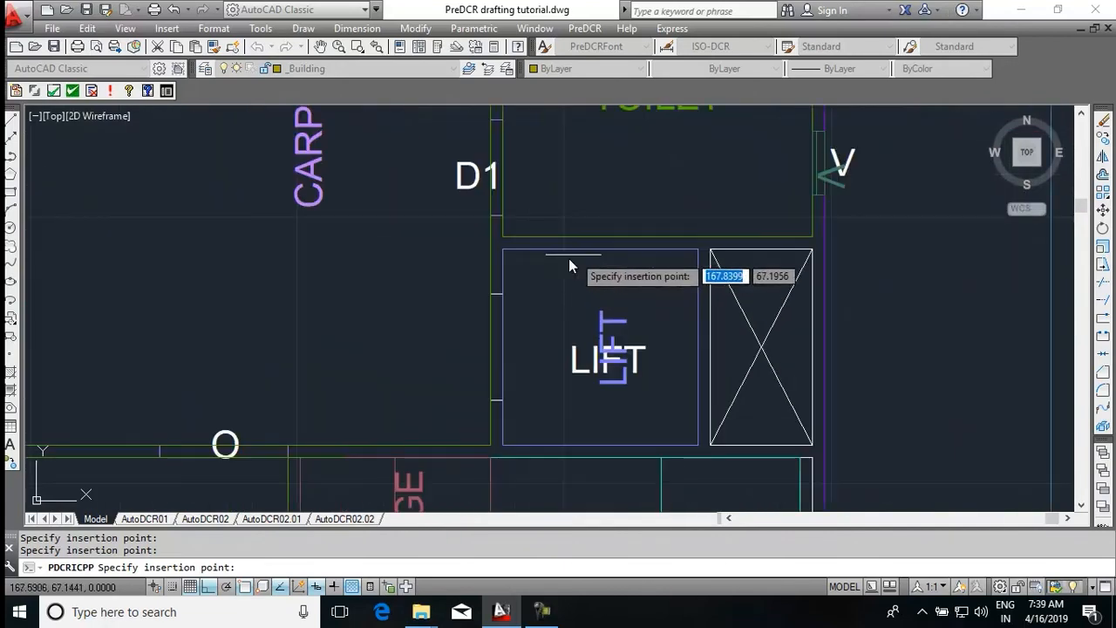
pyautogui.scroll(8, 467, 284)
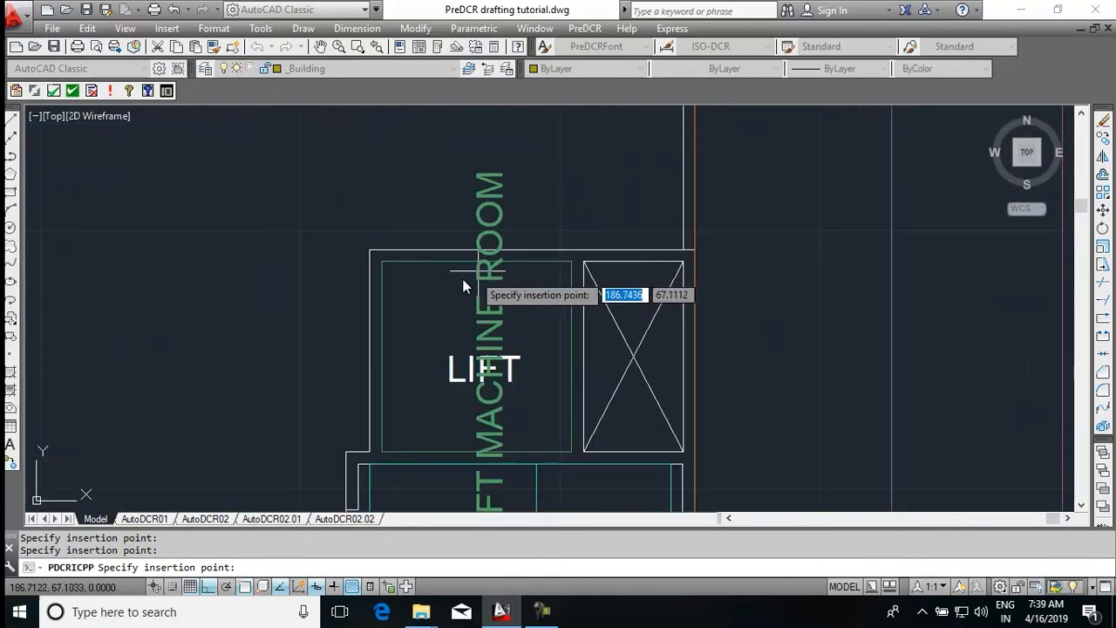
pyautogui.scroll(-8, 742, 254)
pyautogui.scroll(-2, 740, 248)
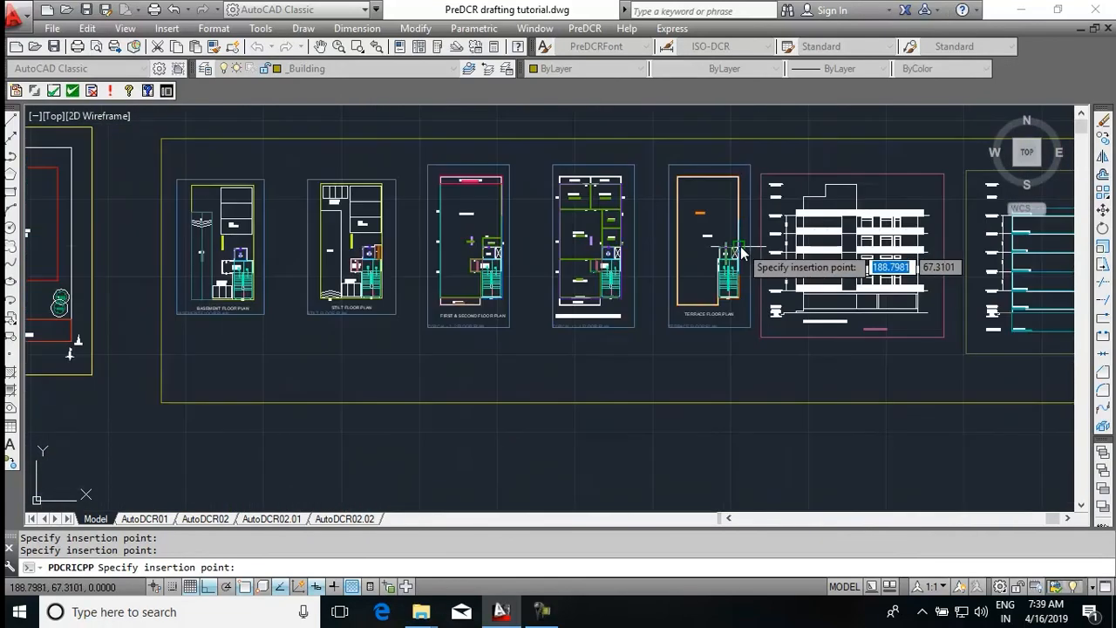
pyautogui.press('Escape')
# Copy both direction reference circles from the office floor plan into the site plan, using matching corners of the floor plan and proposed building
pyautogui.scroll(8, 428, 249)
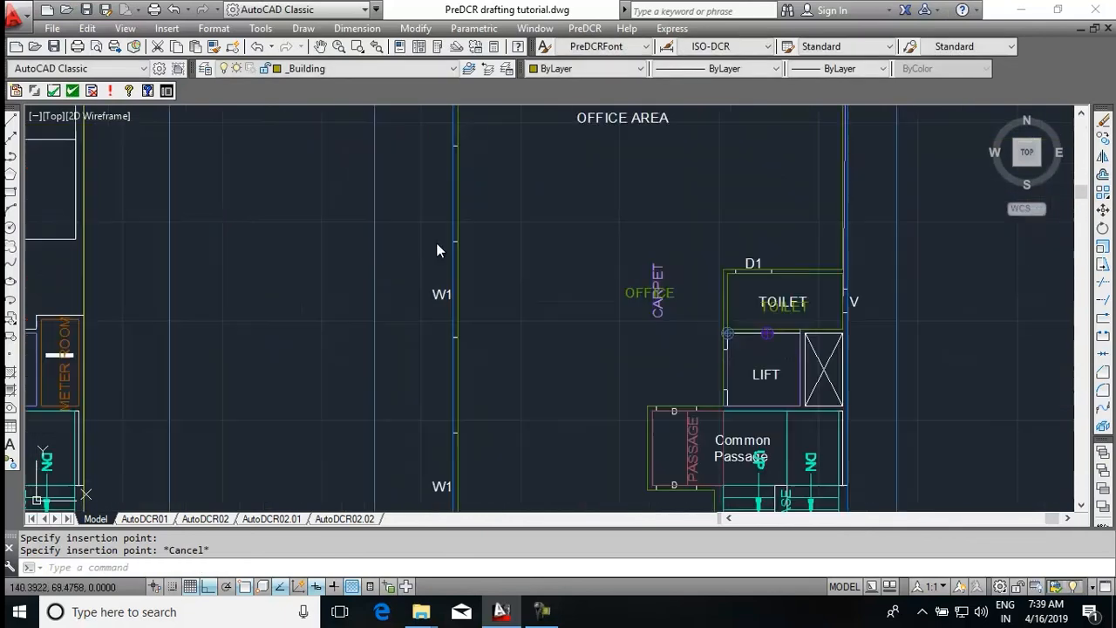
pyautogui.scroll(5, 763, 342)
pyautogui.click(766, 330)
pyautogui.click(622, 322)
pyautogui.write('co')
pyautogui.press('Return')
pyautogui.scroll(-5, 558, 268)
pyautogui.moveTo(559, 254); pyautogui.dragTo(588, 378, button='middle')
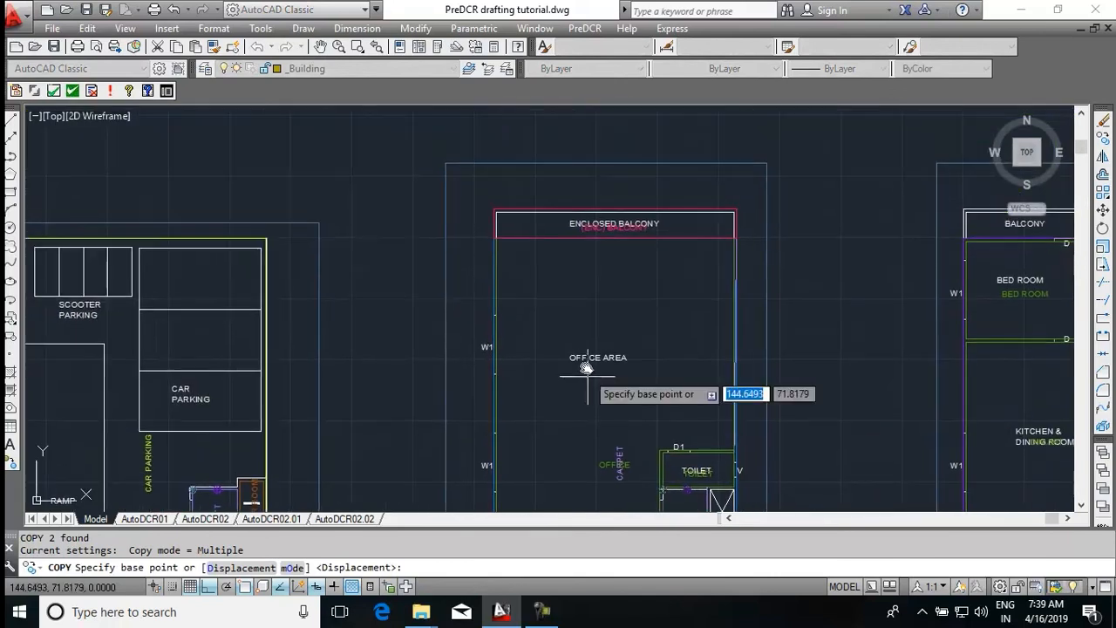
pyautogui.scroll(6, 511, 243)
pyautogui.click(324, 206)
pyautogui.scroll(-5, 890, 279)
pyautogui.scroll(4, 543, 291)
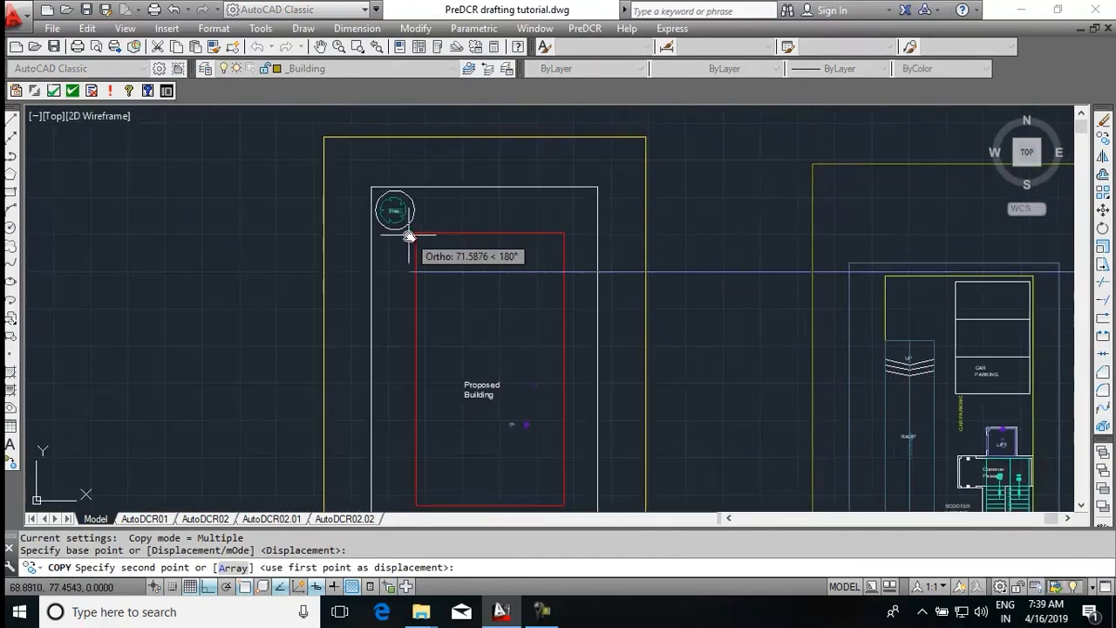
pyautogui.click(394, 210)
pyautogui.press('Escape')
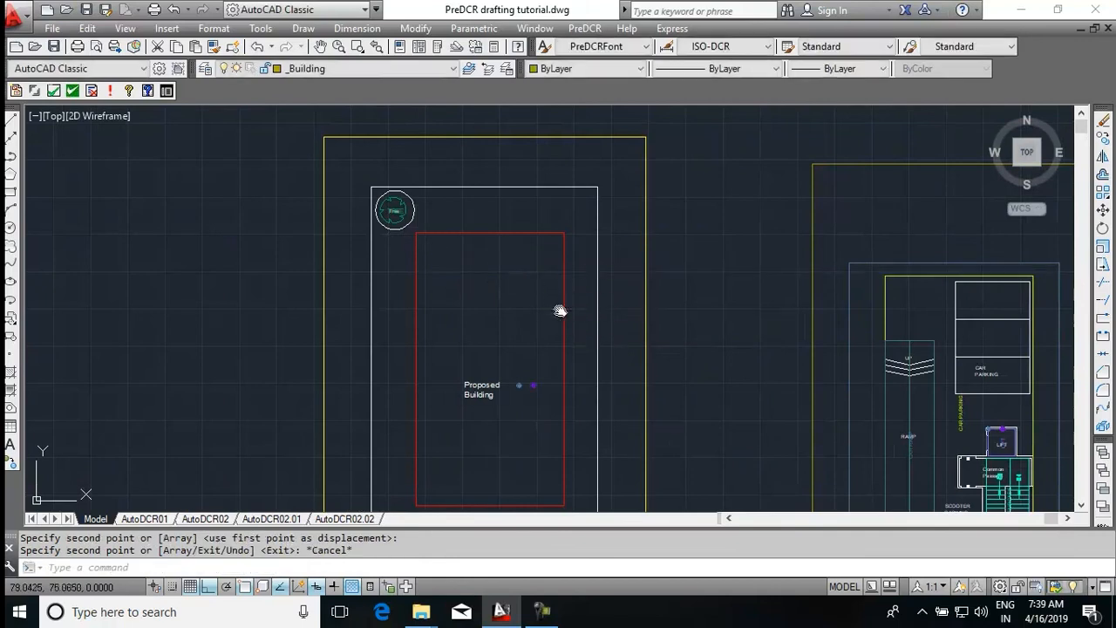
pyautogui.scroll(-4, 516, 262)
pyautogui.moveTo(716, 373)
pyautogui.mouseDown(button='middle')
pyautogui.moveTo(489, 338)
pyautogui.moveTo(396, 348)
pyautogui.mouseUp(button='middle')
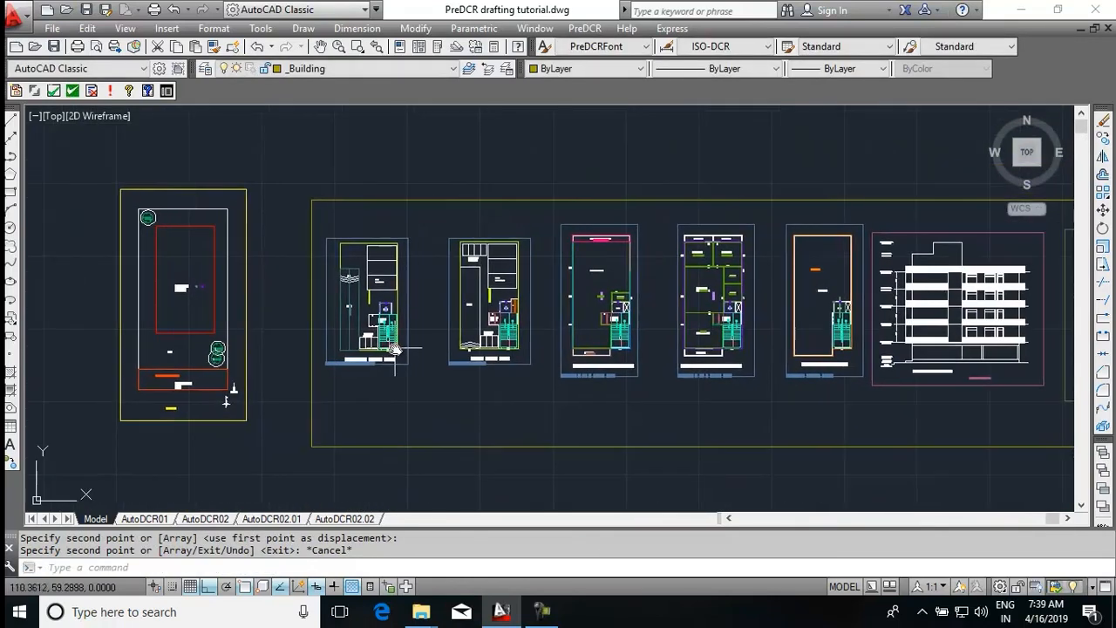
pyautogui.scroll(4, 180, 299)
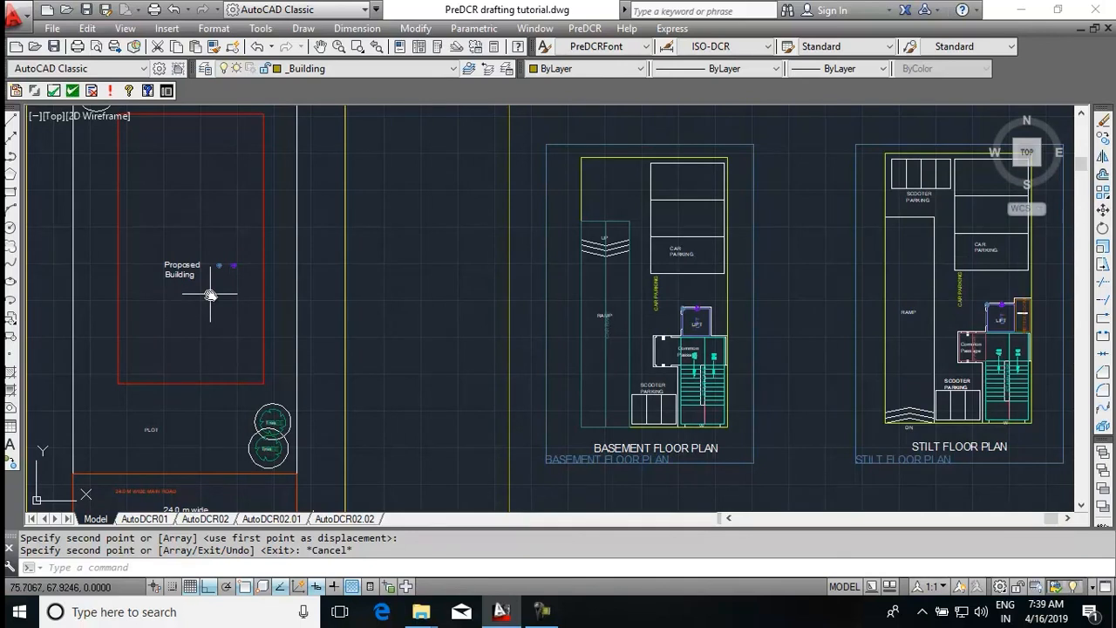
pyautogui.scroll(-4, 210, 296)
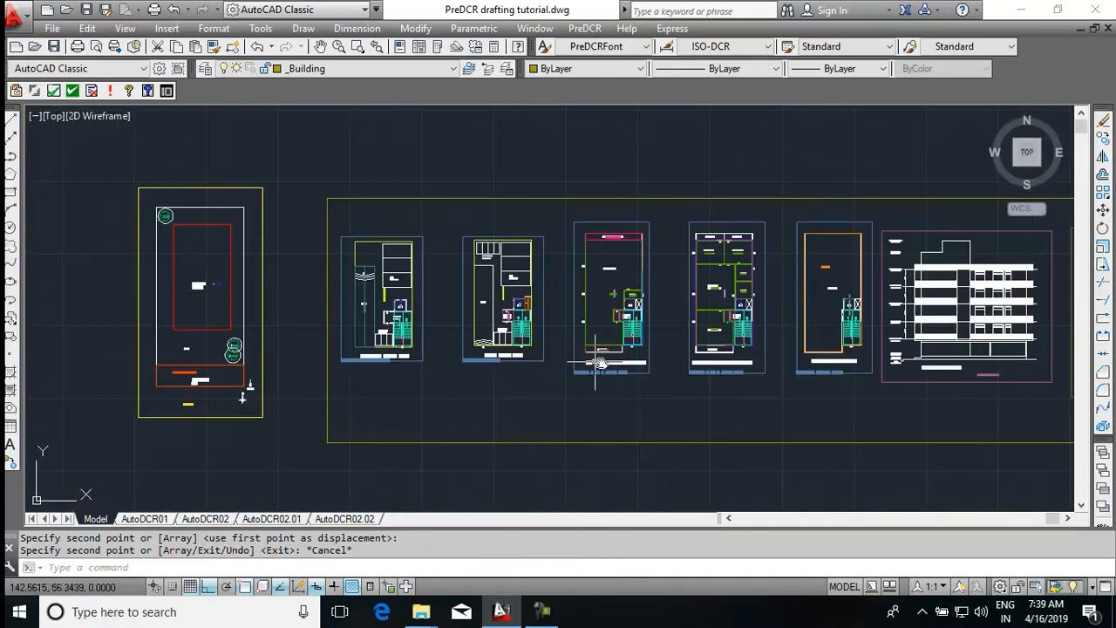
# Start the Building and PropWork name assignment on the _Building outline with wing name A and building name RESIDENTIAL
pyautogui.click(585, 28)
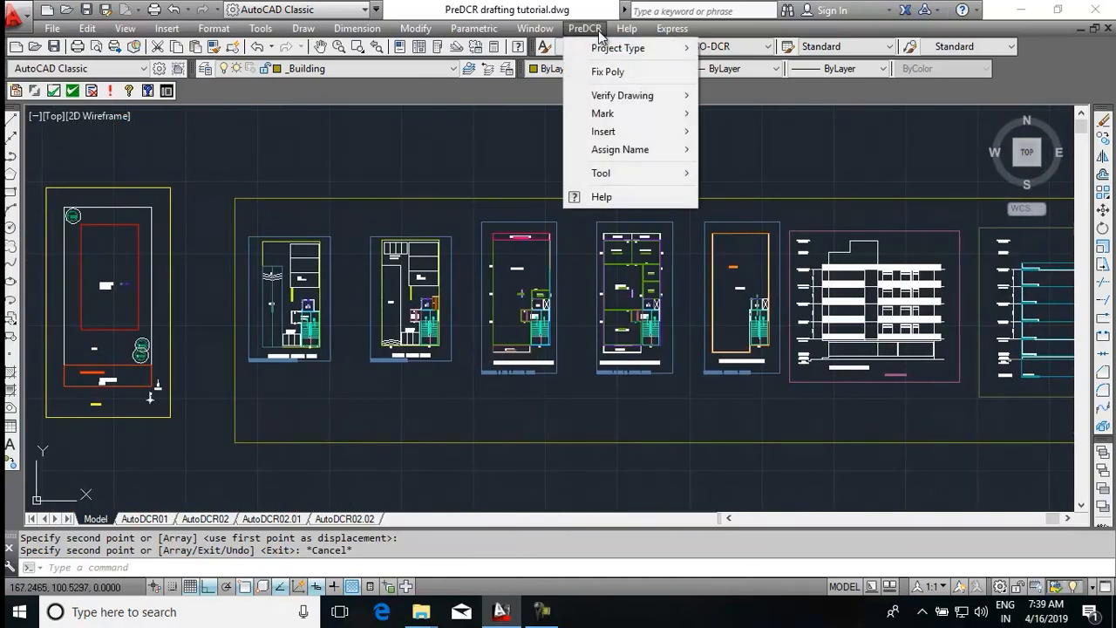
pyautogui.moveTo(622, 150)
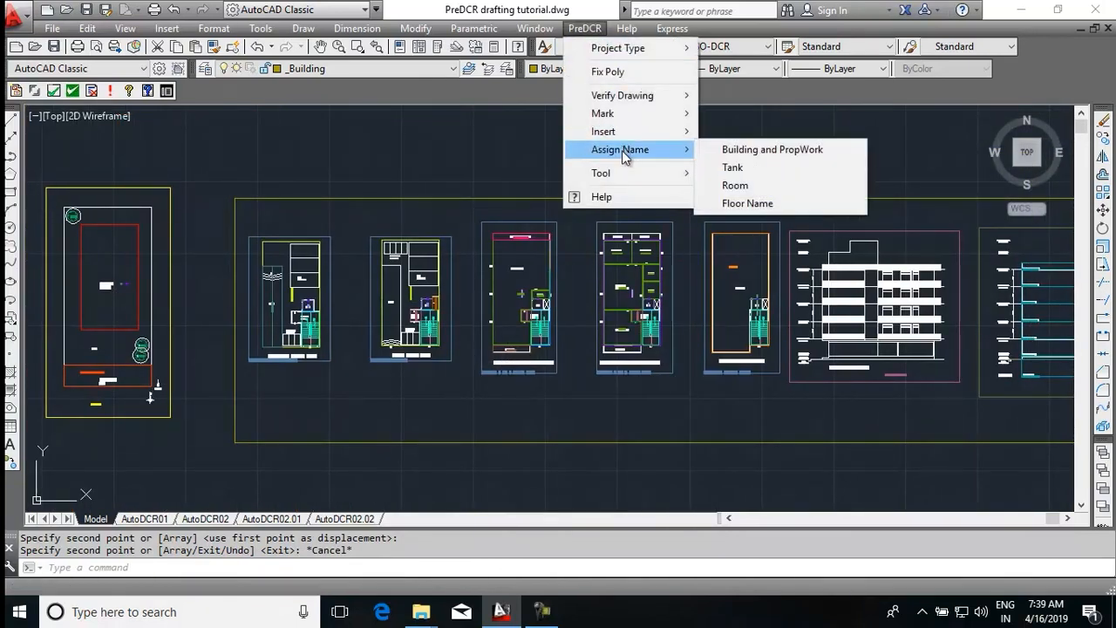
pyautogui.click(755, 153)
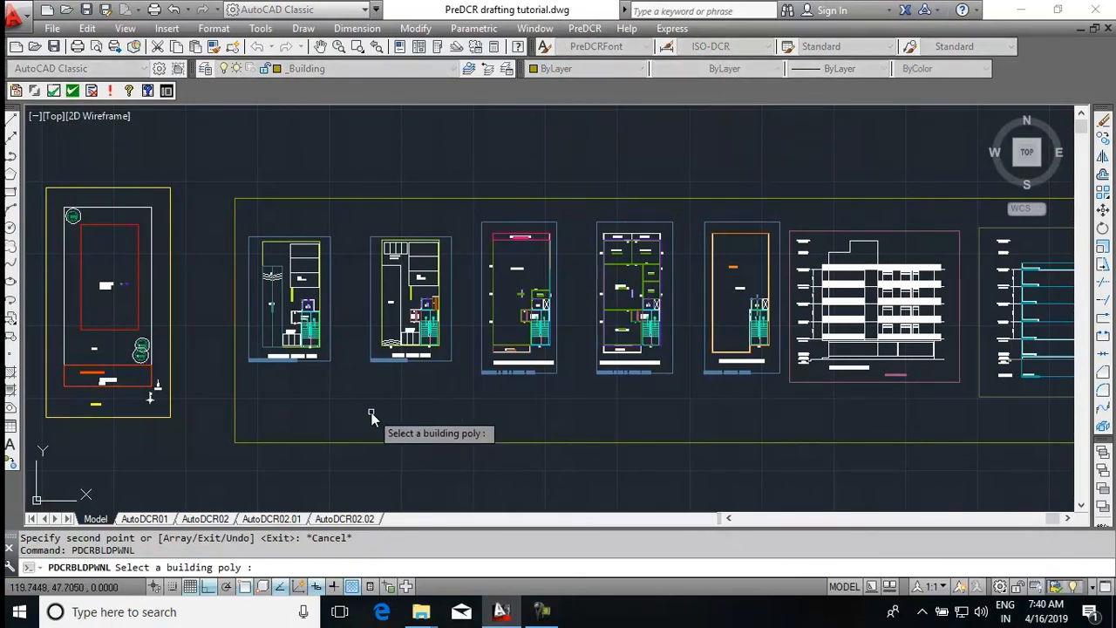
pyautogui.click(368, 443)
pyautogui.write('A')
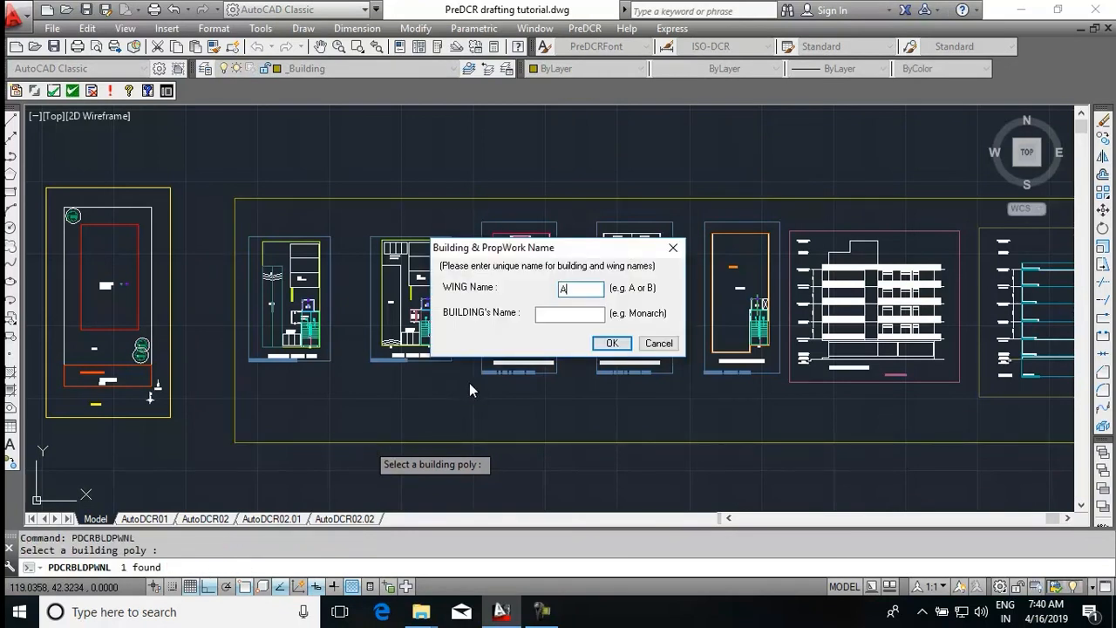
pyautogui.click(563, 318)
pyautogui.write('RESIDENTIAL')
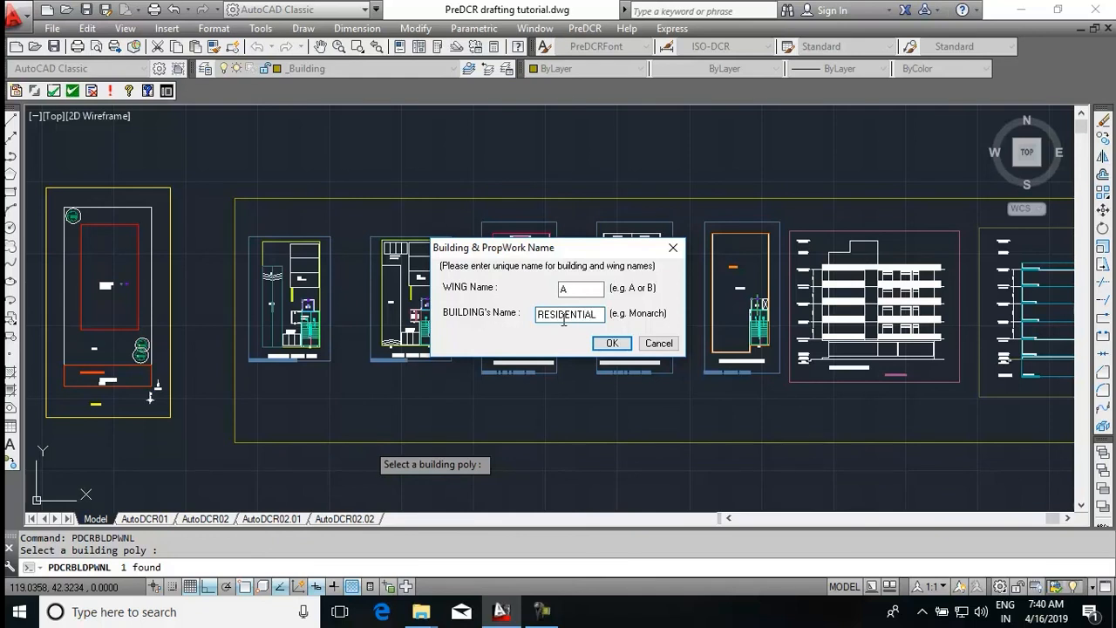
pyautogui.click(611, 343)
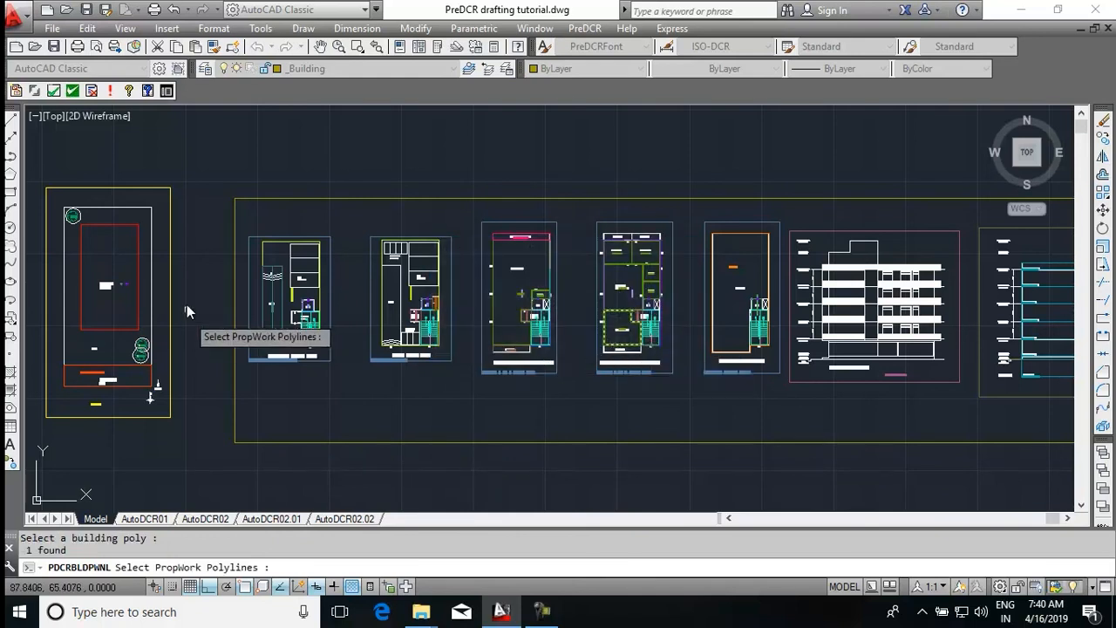
# Assign the building name to the proposed building's PropWork outline in the site plan and check its label
pyautogui.scroll(3, 192, 328)
pyautogui.scroll(3, 458, 349)
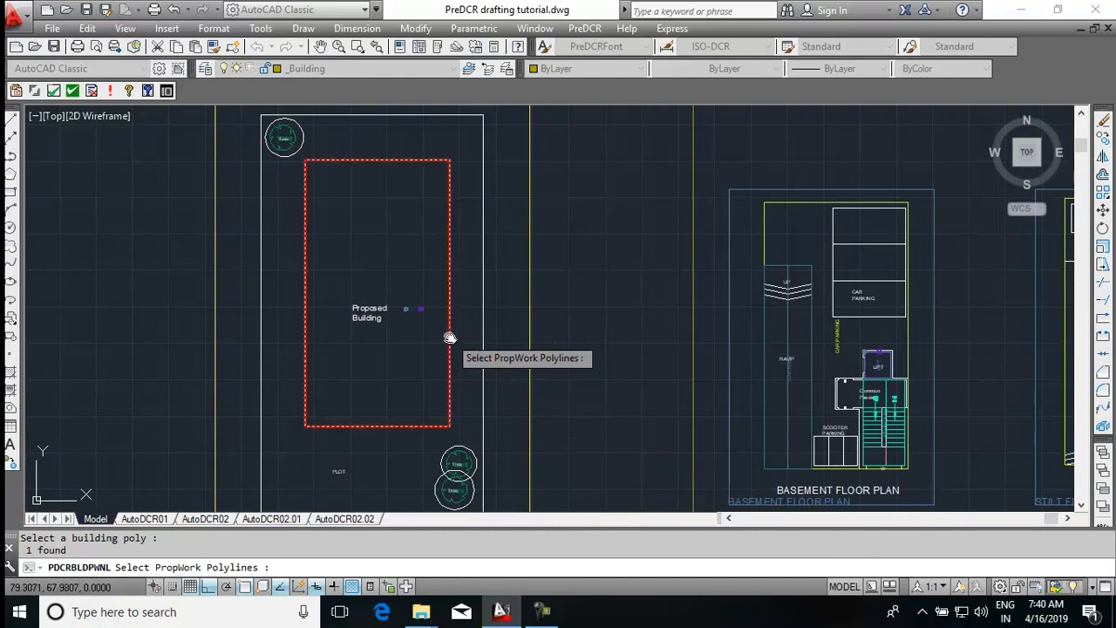
pyautogui.click(450, 337)
pyautogui.press('Return')
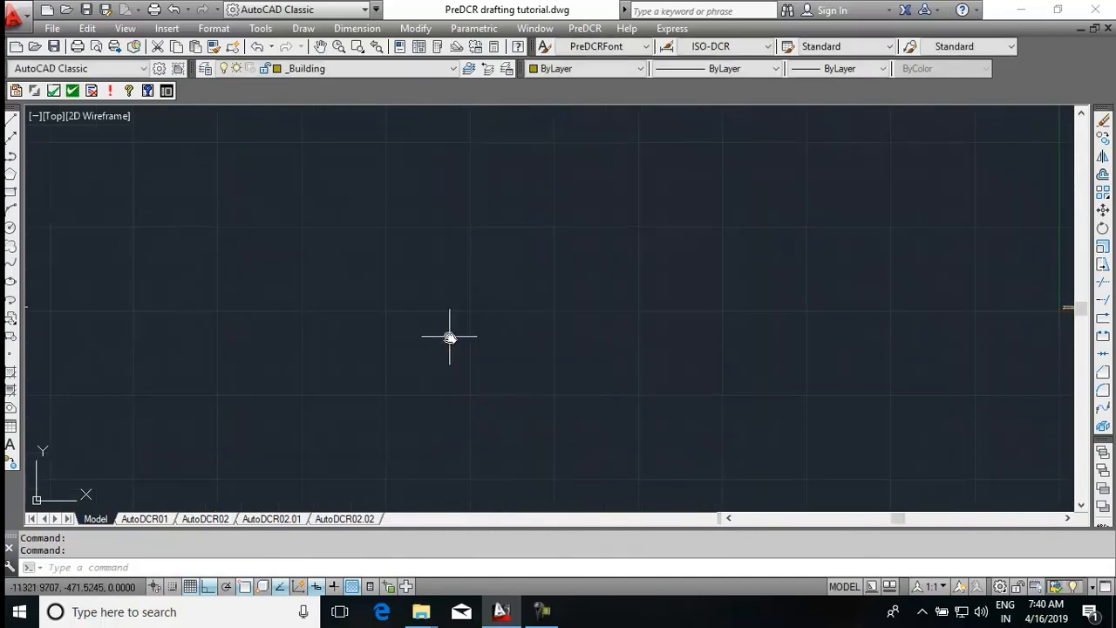
pyautogui.moveTo(833, 356); pyautogui.dragTo(607, 374, button='middle')
pyautogui.scroll(5, 854, 333)
pyautogui.scroll(10, 787, 269)
pyautogui.moveTo(658, 286); pyautogui.dragTo(665, 333, button='middle')
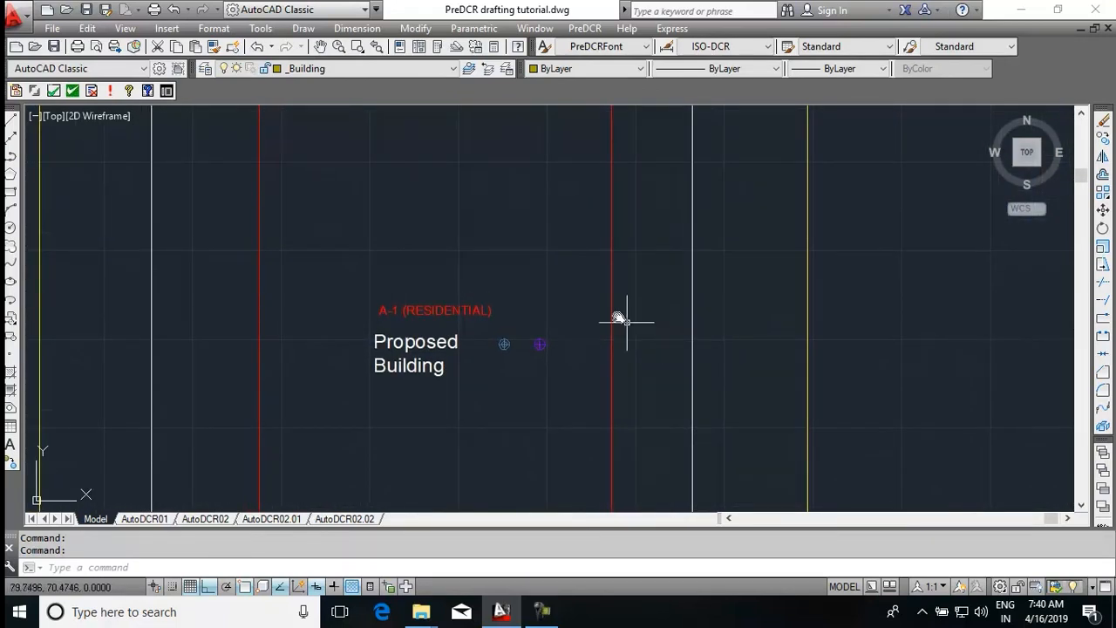
pyautogui.scroll(-5, 653, 331)
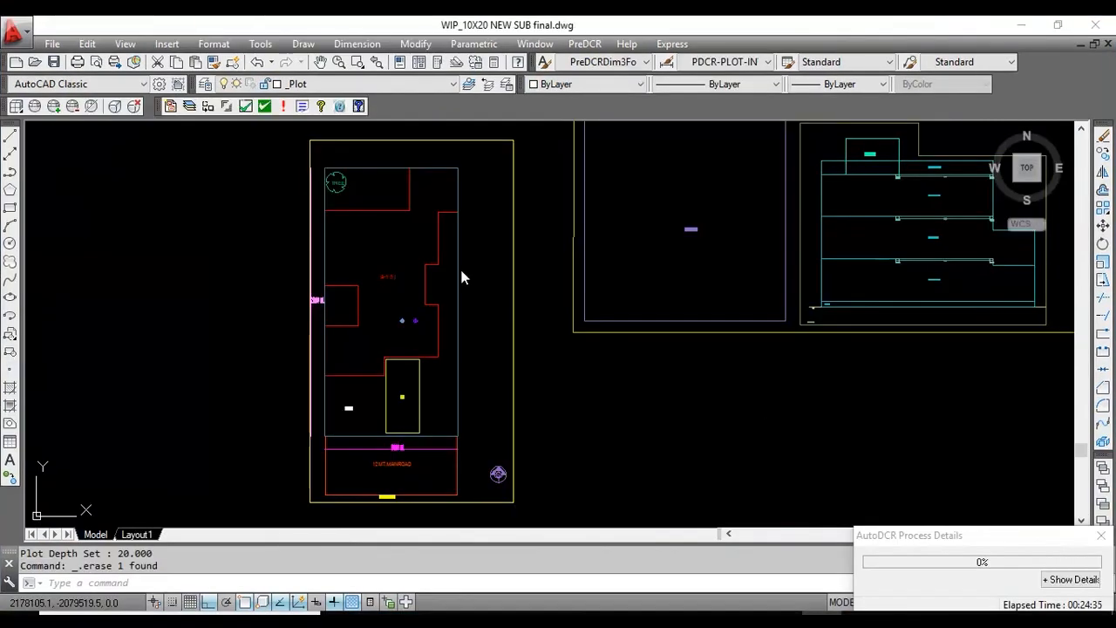
# Start Margin marking for PLOT and mark the plot edge along the 12 MT MAINROAD as the front margin
pyautogui.click(229, 107)
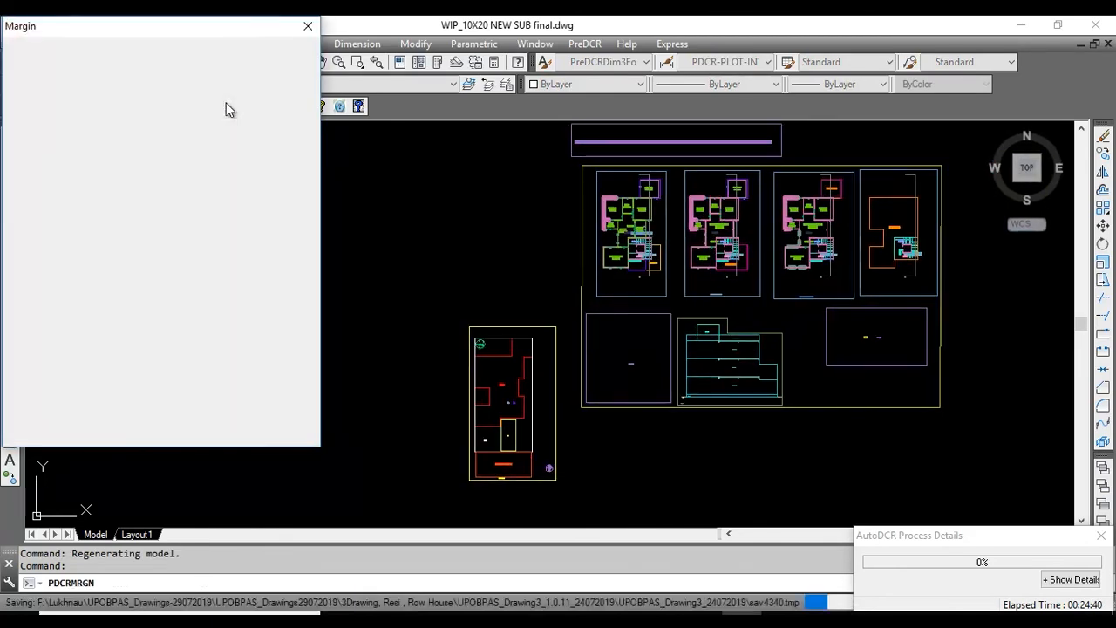
pyautogui.click(76, 70)
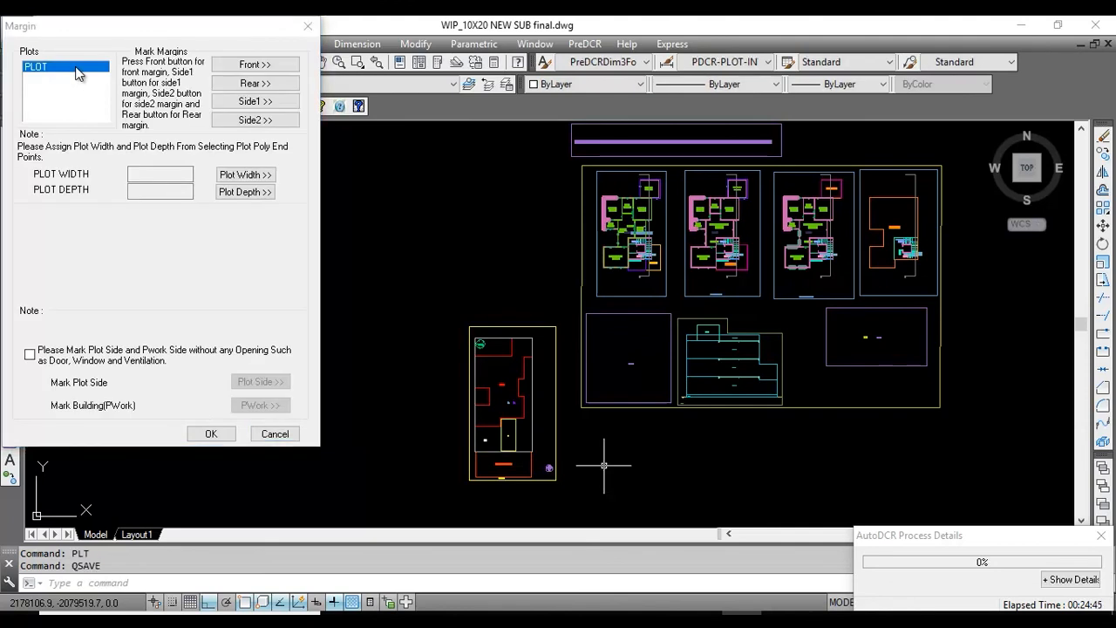
pyautogui.click(254, 64)
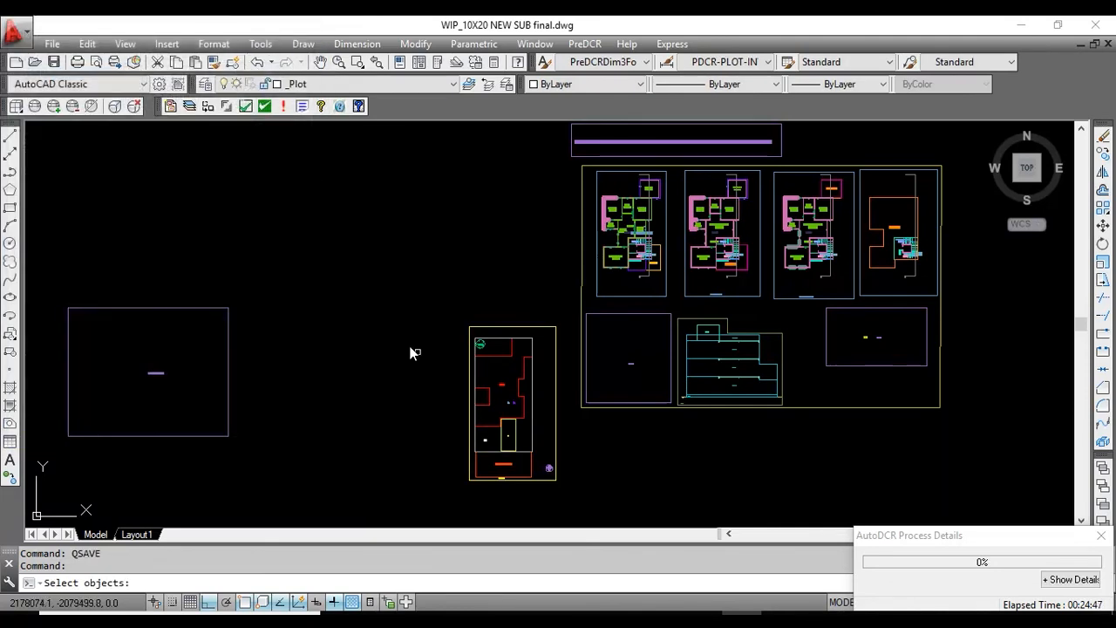
pyautogui.scroll(3, 512, 488)
pyautogui.scroll(3, 512, 485)
pyautogui.click(576, 266)
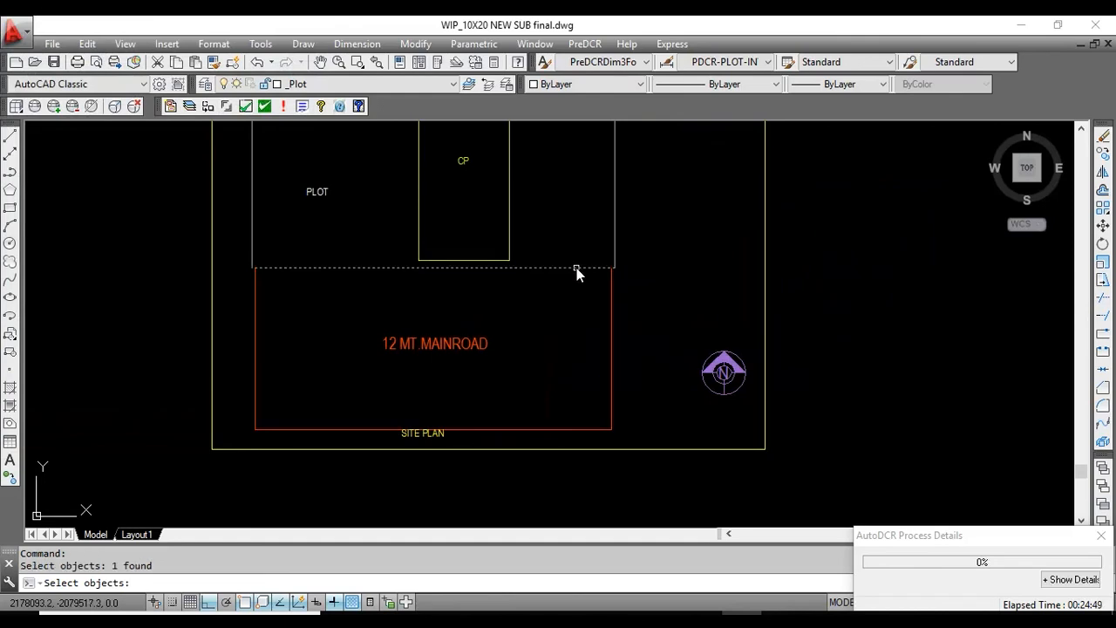
pyautogui.press('Return')
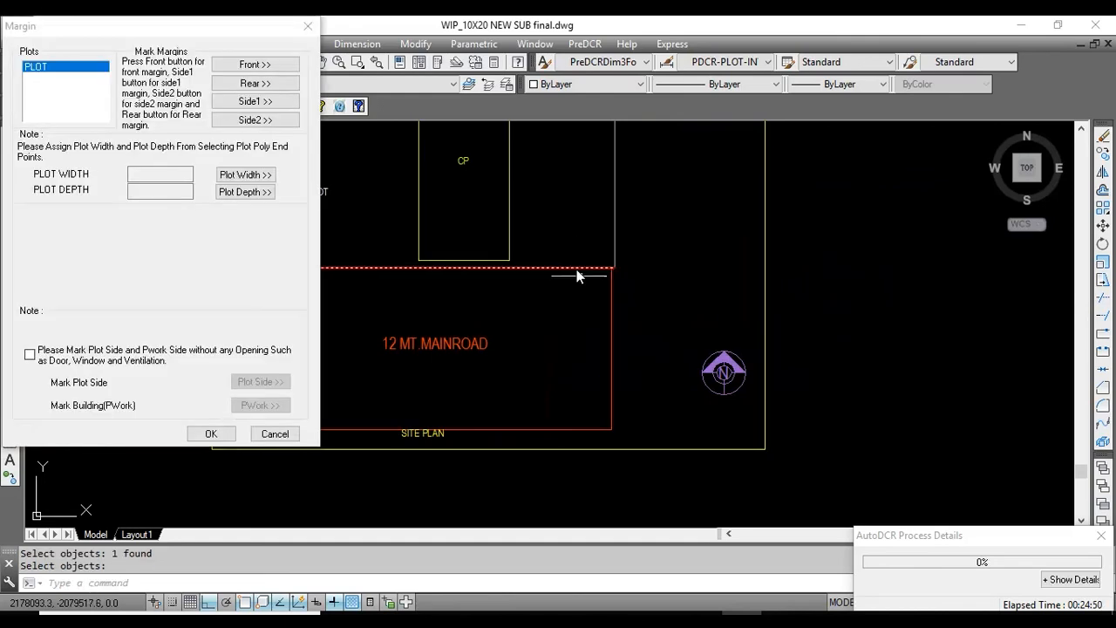
# Mark the plot edge opposite the main road as the rear margin
pyautogui.click(270, 81)
pyautogui.scroll(-5, 536, 279)
pyautogui.scroll(5, 538, 267)
pyautogui.click(541, 222)
pyautogui.press('Return')
# Mark the plot's left edge as the Side1 margin and its right edge as the Side2 margin
pyautogui.click(264, 115)
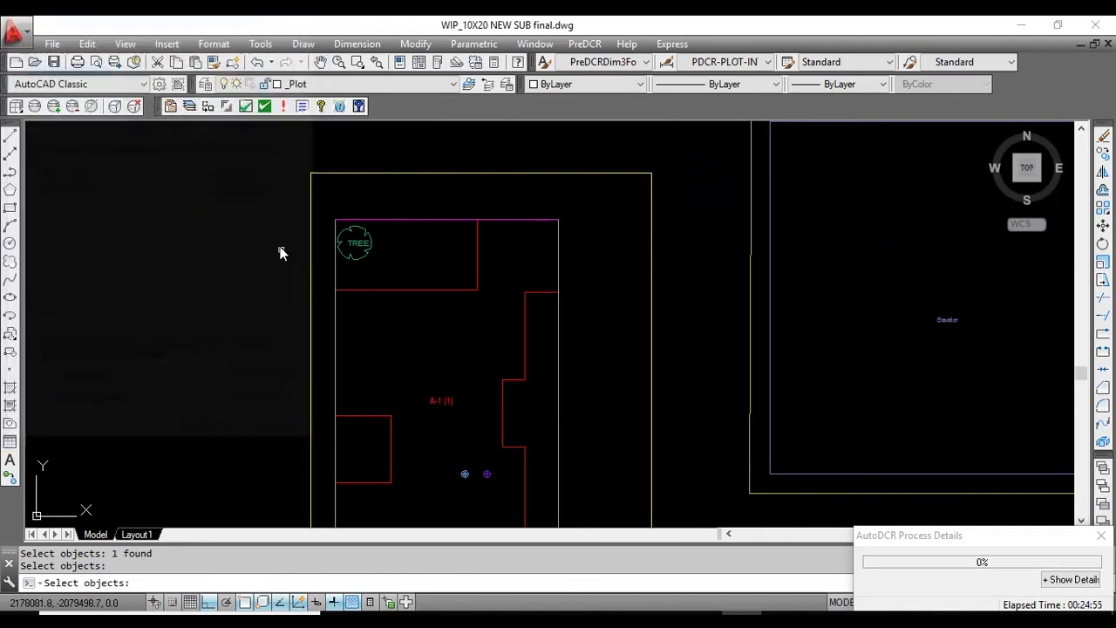
pyautogui.click(333, 256)
pyautogui.press('Return')
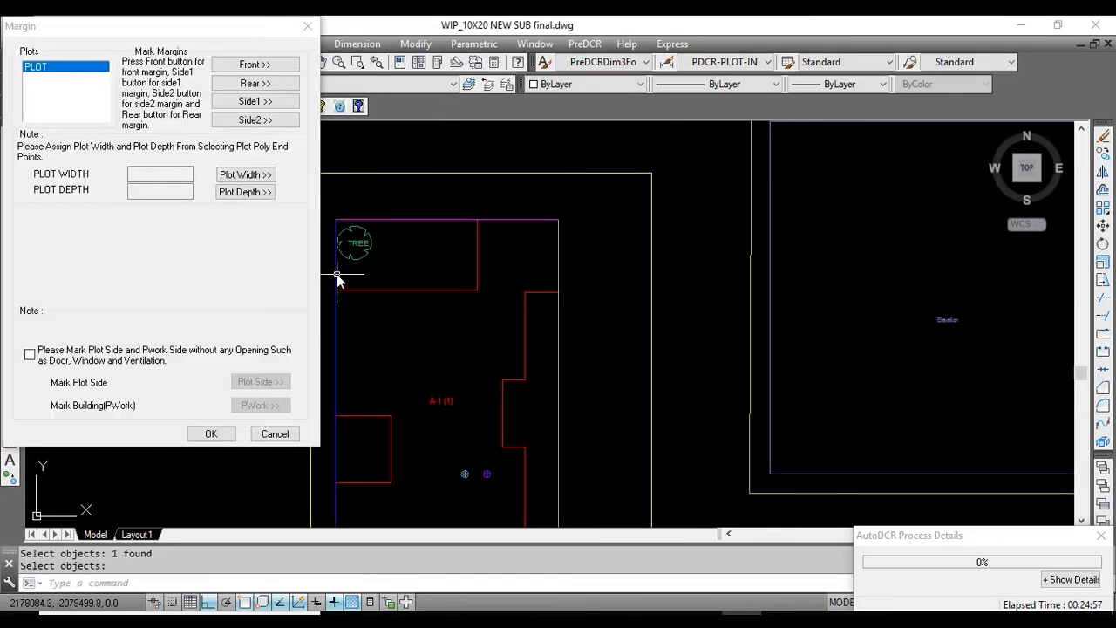
pyautogui.click(264, 121)
pyautogui.click(559, 276)
pyautogui.press('Return')
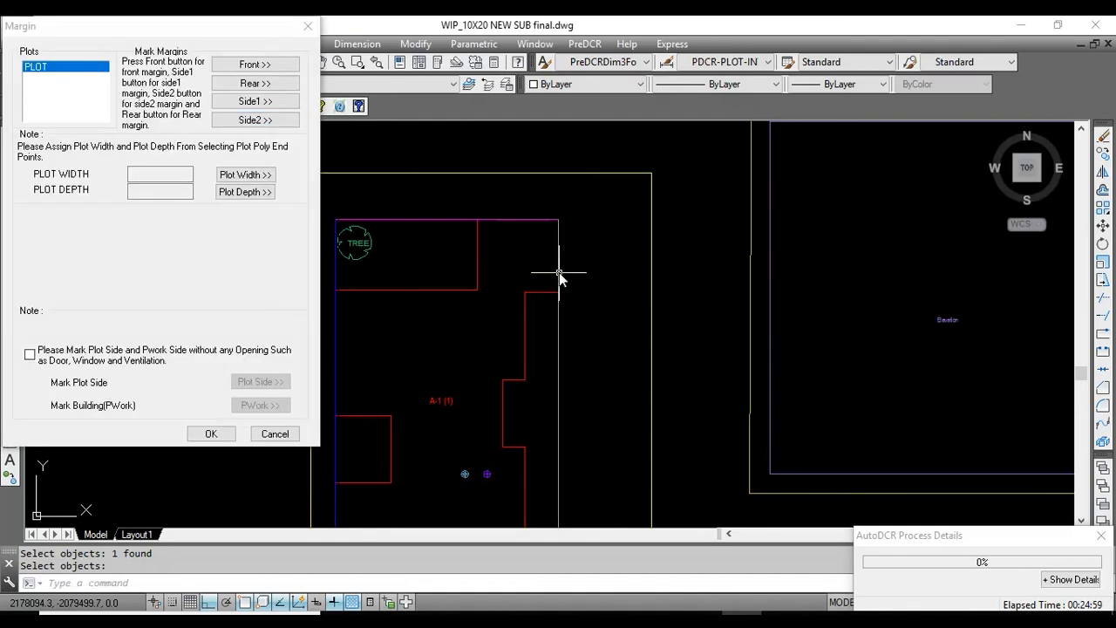
# Set the plot width to 10.00 by picking the two end corners of the plot's rear edge
pyautogui.click(137, 191)
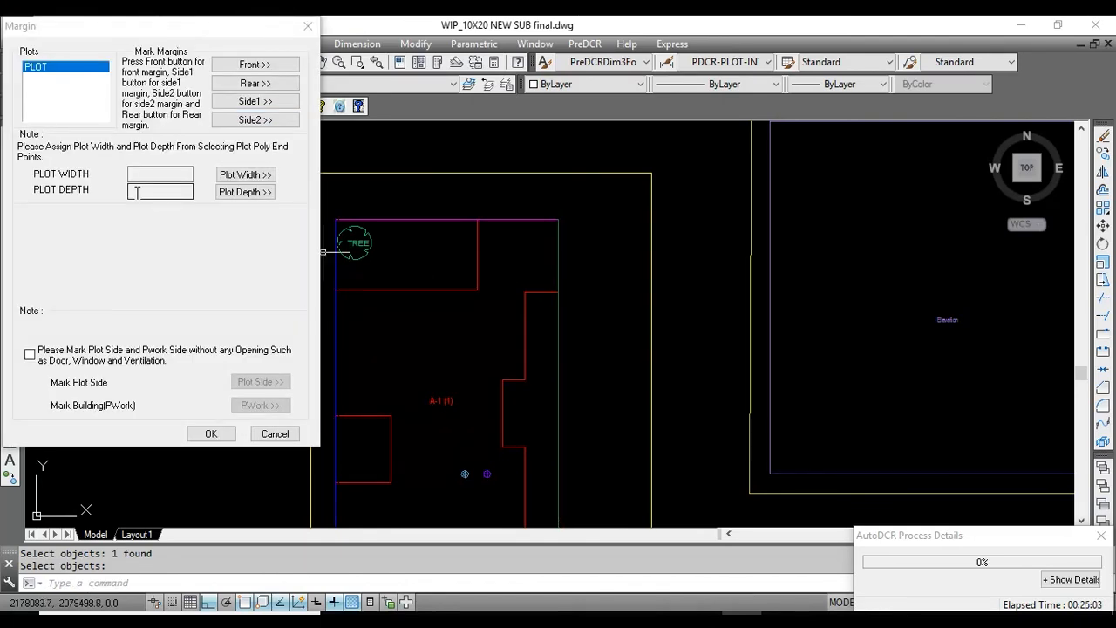
pyautogui.click(246, 175)
pyautogui.click(580, 355)
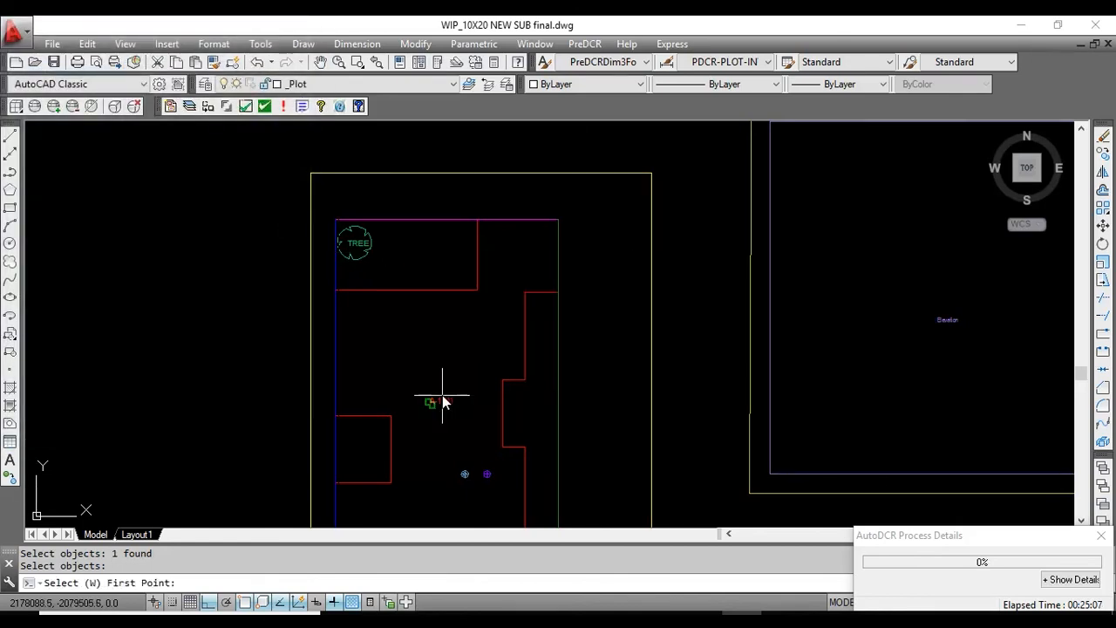
pyautogui.scroll(5, 320, 224)
pyautogui.click(369, 230)
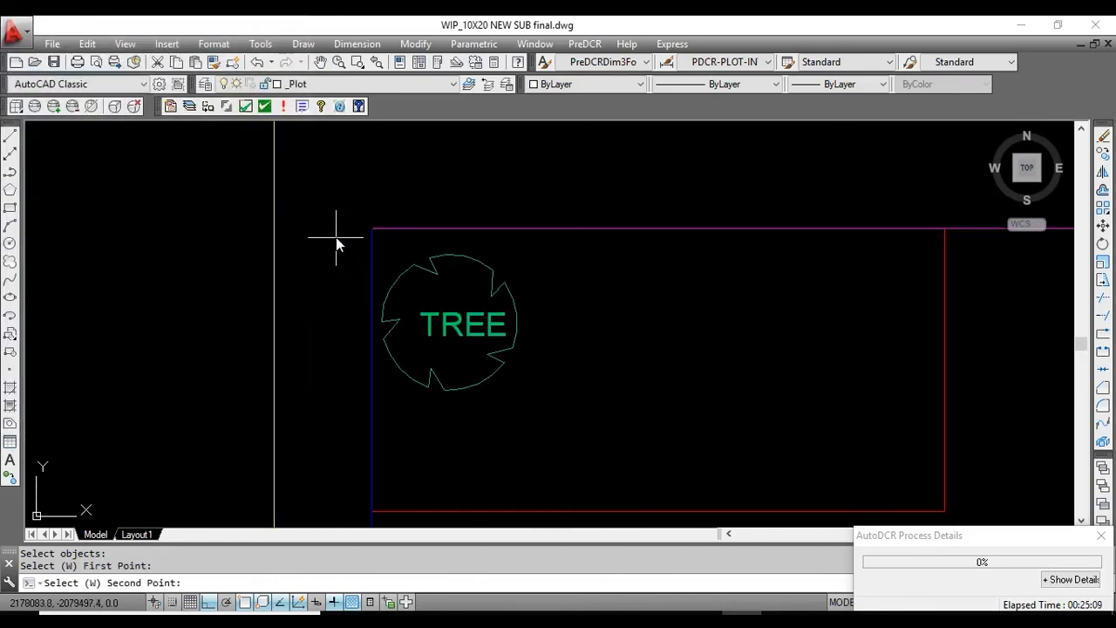
pyautogui.scroll(-2, 344, 237)
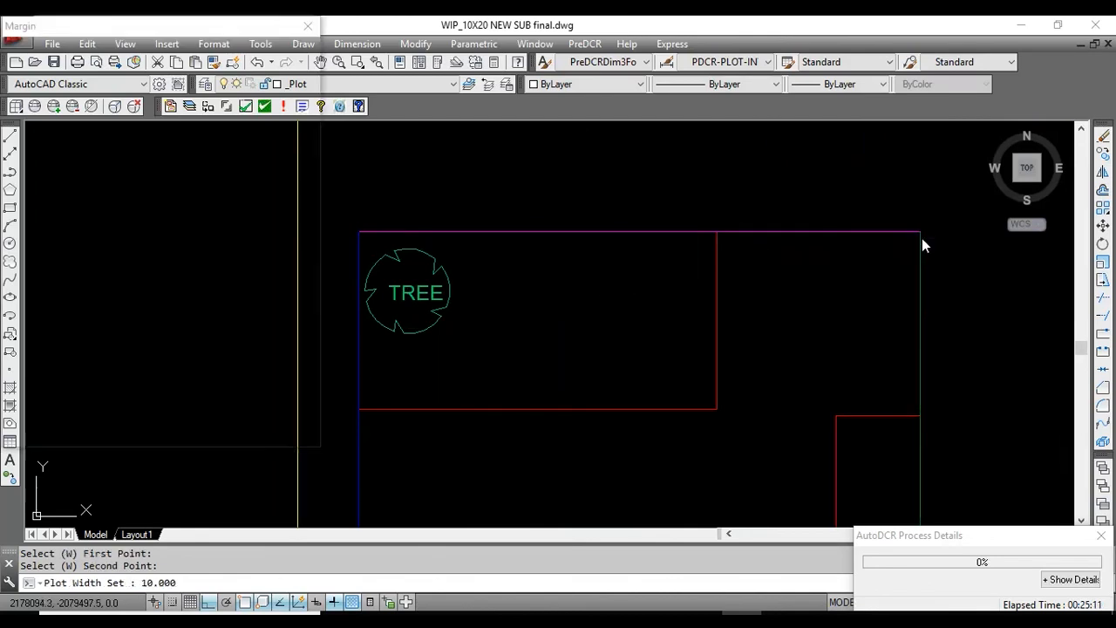
pyautogui.click(921, 233)
# Set the plot depth to 20.00 from the rear corner to the road corner along the Side2 edge, and accept the margin settings
pyautogui.click(245, 191)
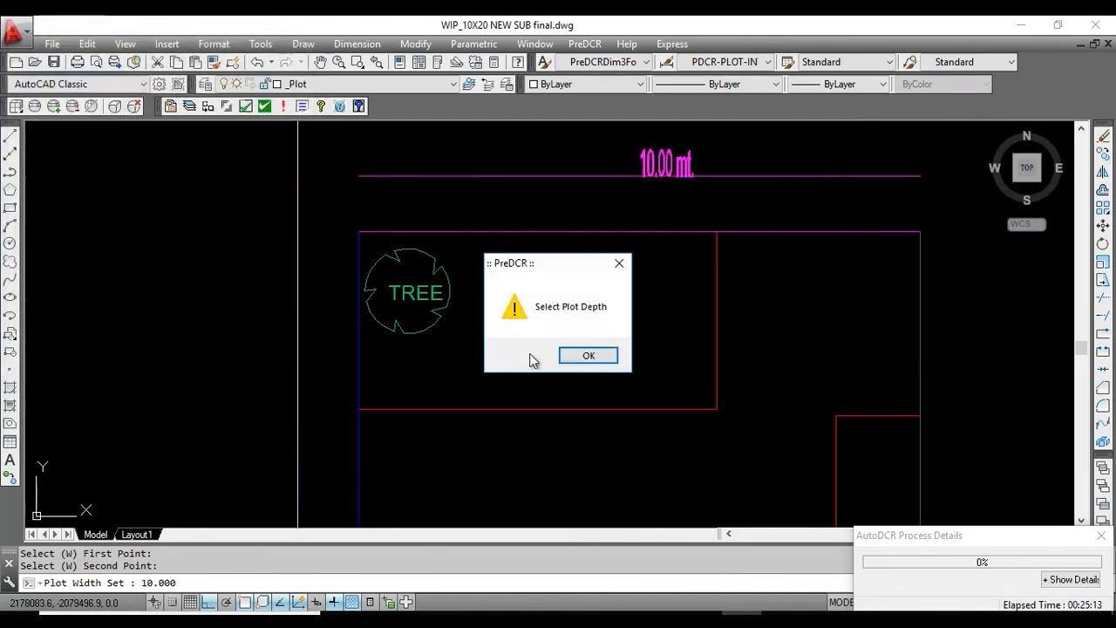
pyautogui.click(588, 356)
pyautogui.click(919, 233)
pyautogui.scroll(-8, 901, 371)
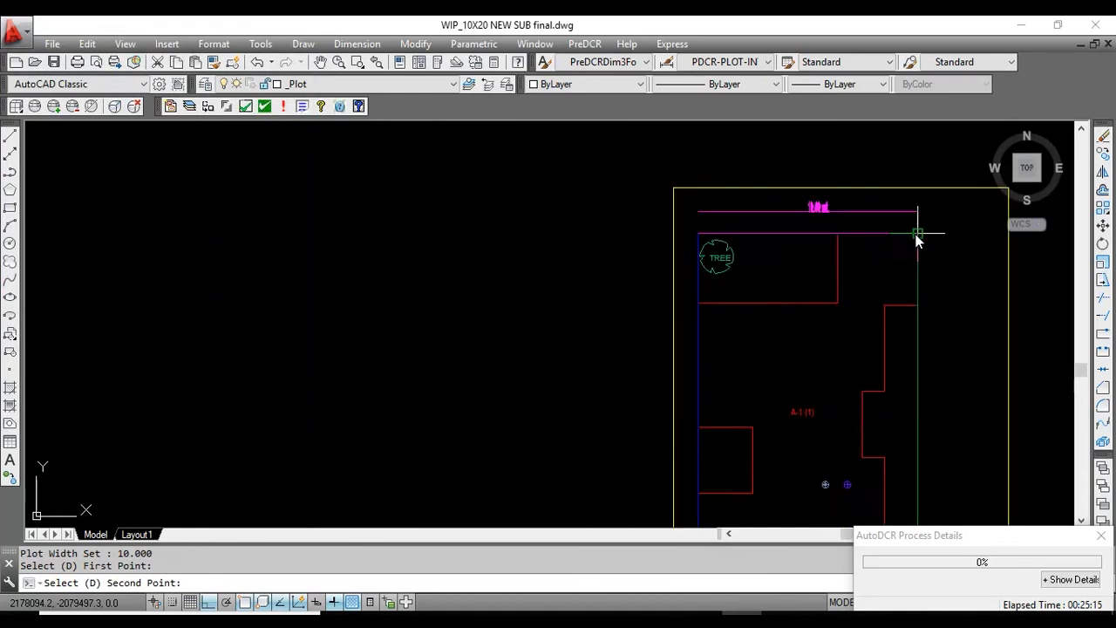
pyautogui.scroll(8, 901, 368)
pyautogui.click(911, 273)
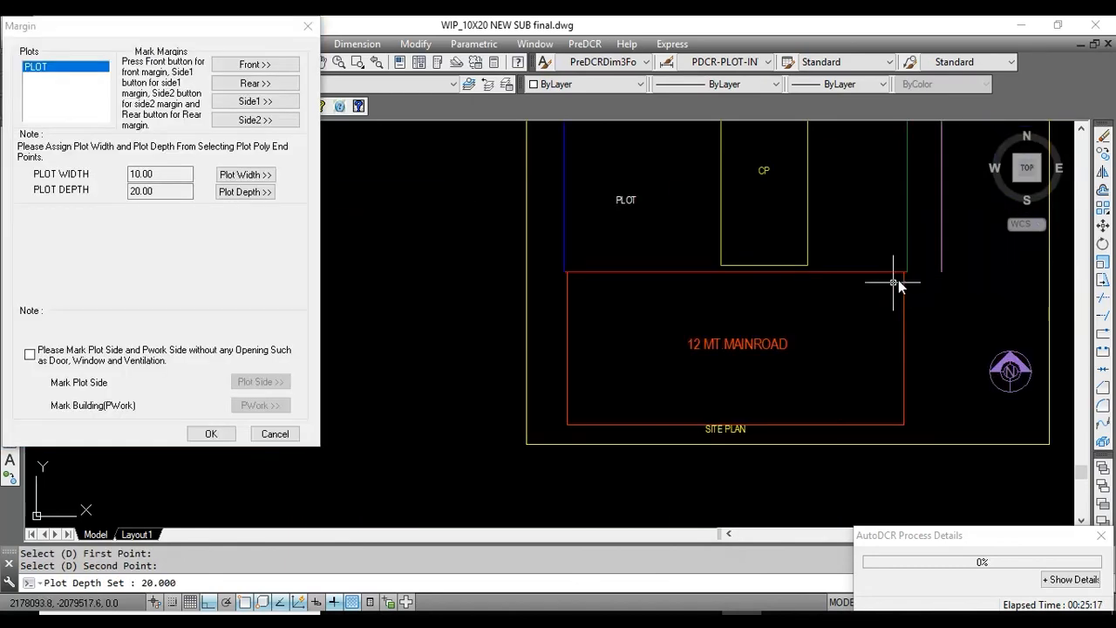
pyautogui.click(203, 436)
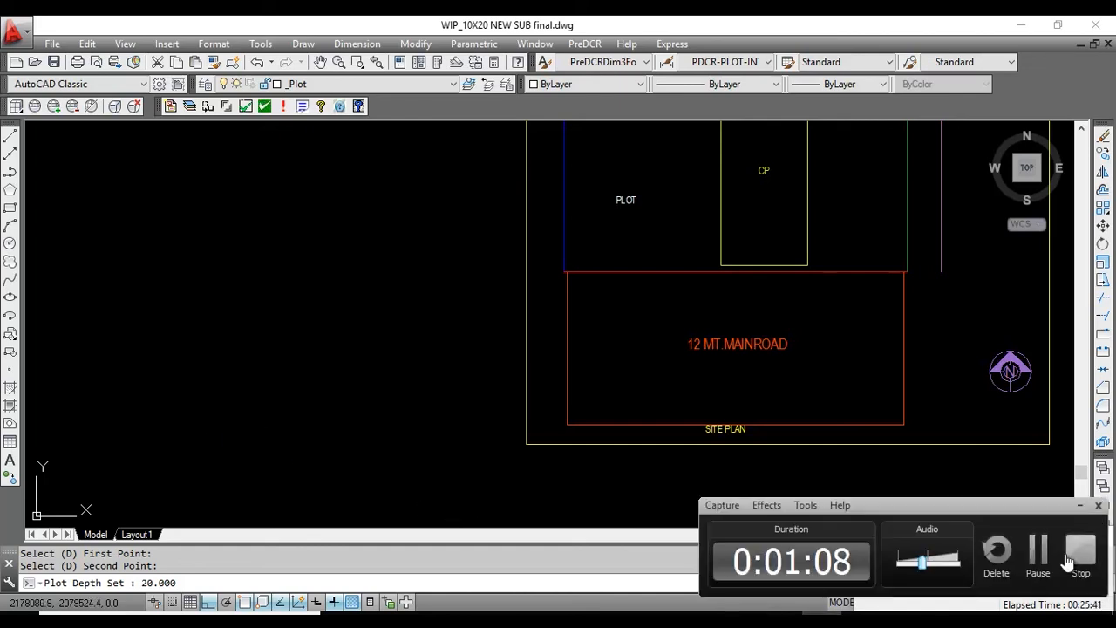
pyautogui.click(1038, 551)
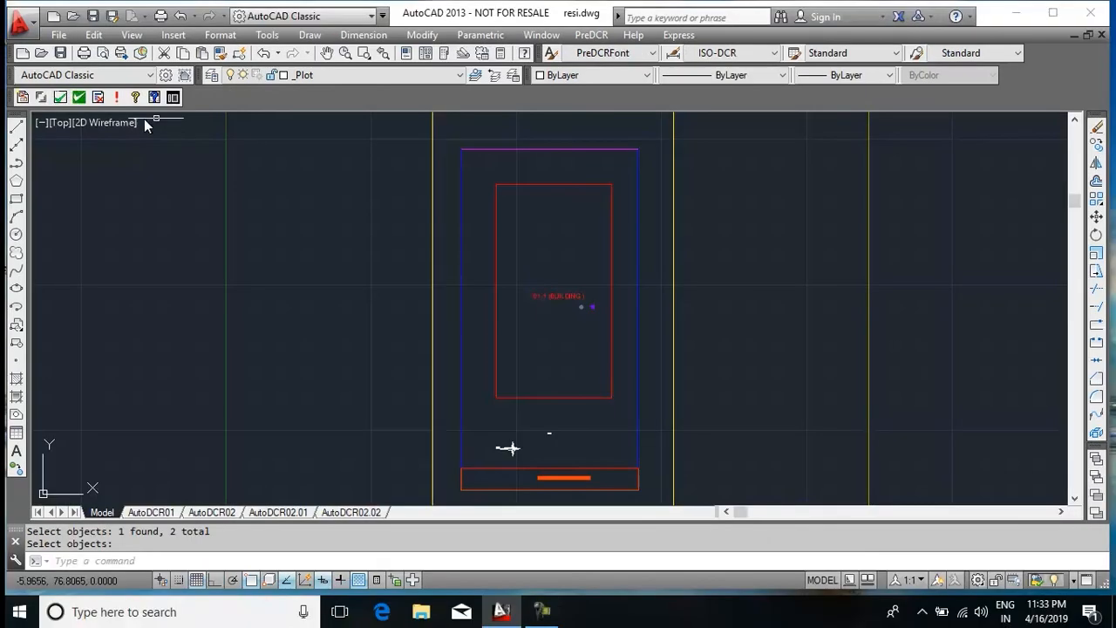
# Verify that the entities on all PreDCR layers of resi.dwg are closed, with failed entities highlighted
pyautogui.click(63, 98)
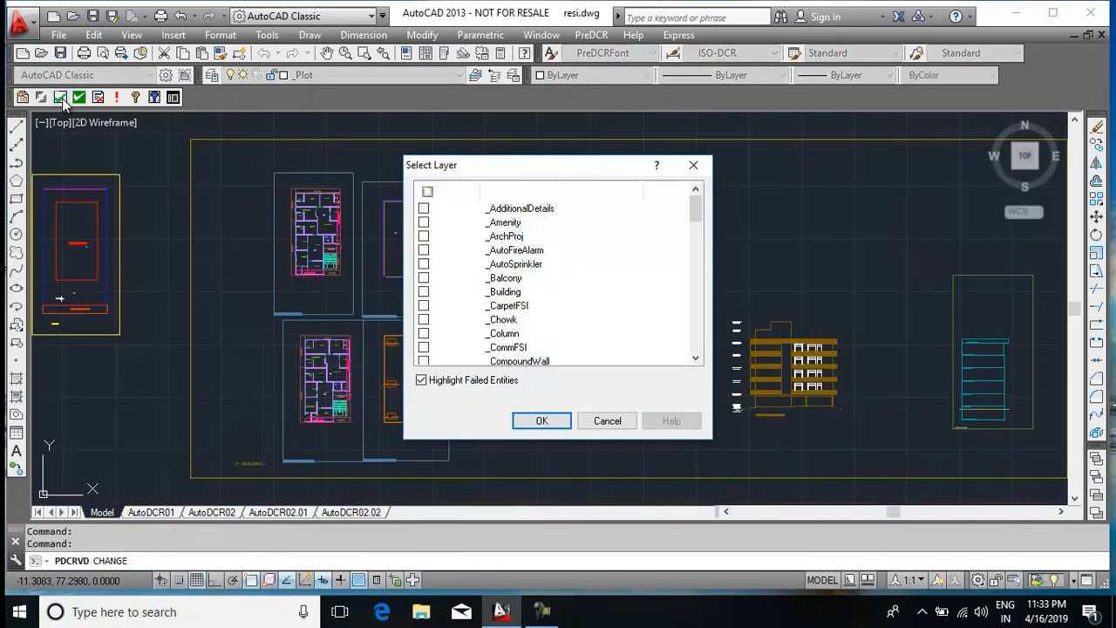
pyautogui.click(427, 191)
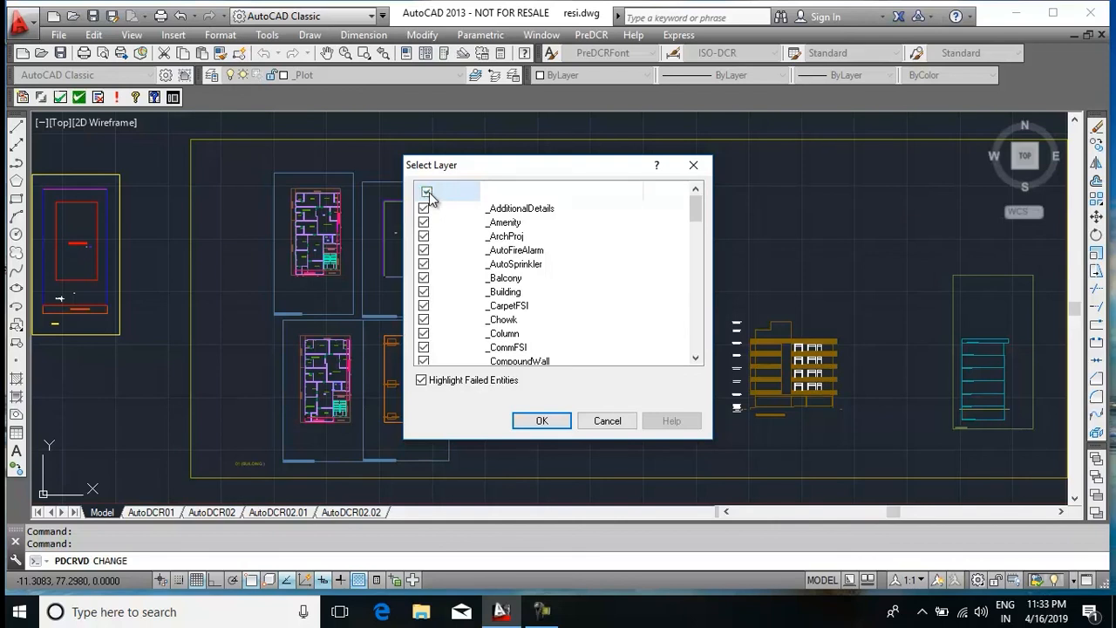
pyautogui.click(533, 423)
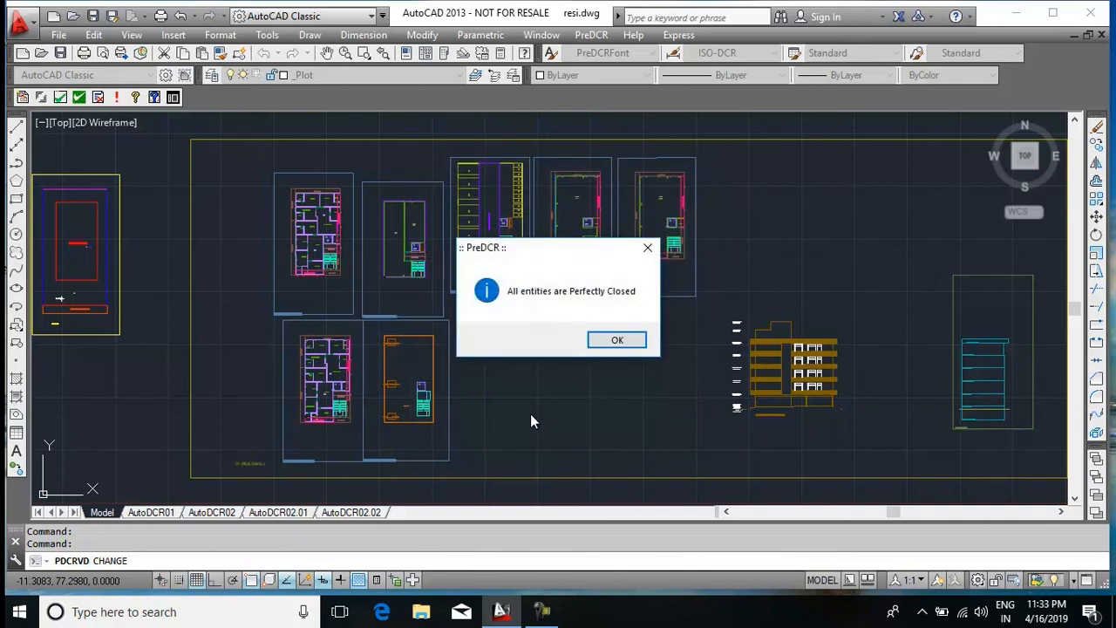
pyautogui.click(617, 340)
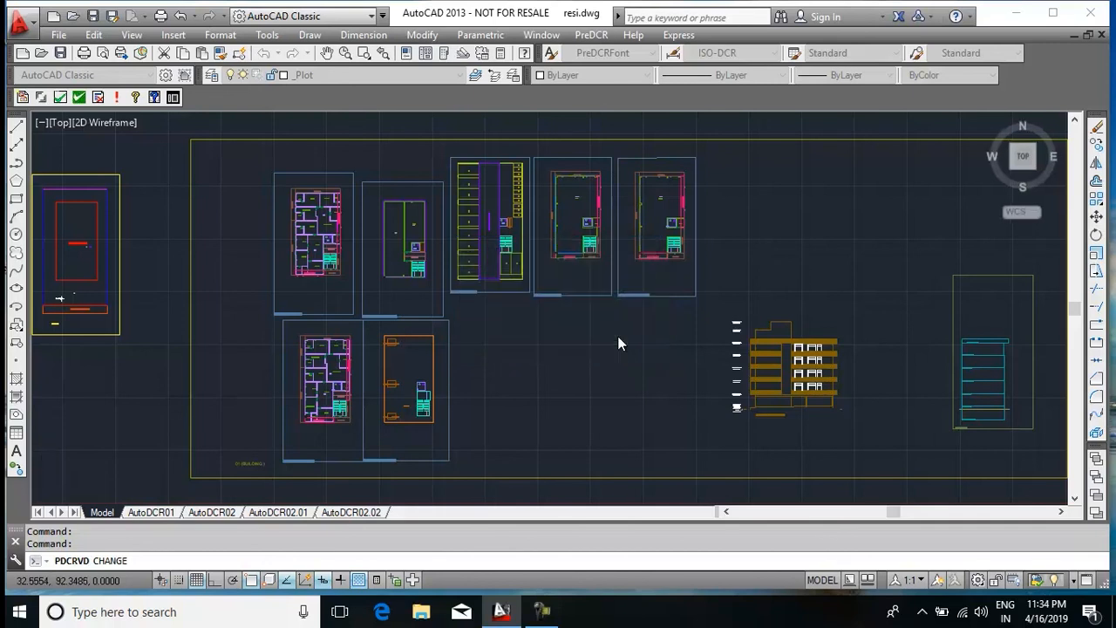
# Run the complete drawing verification with every check selected, from Plot/SubPlot to Additional Printing Details, without highlighting failed entities
pyautogui.click(79, 99)
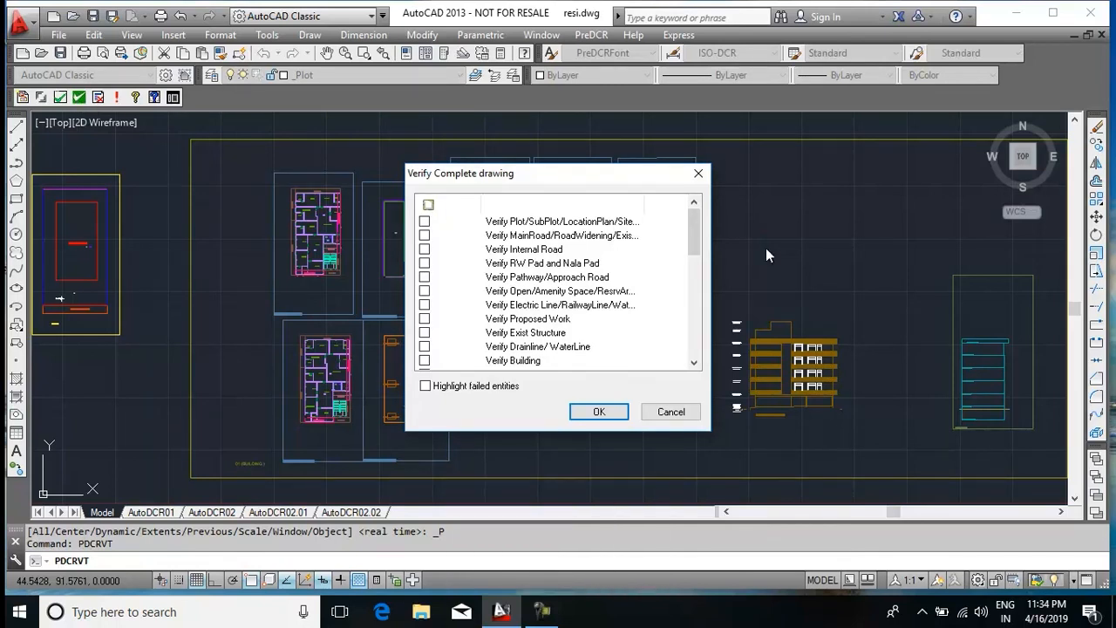
pyautogui.scroll(-5, 698, 281)
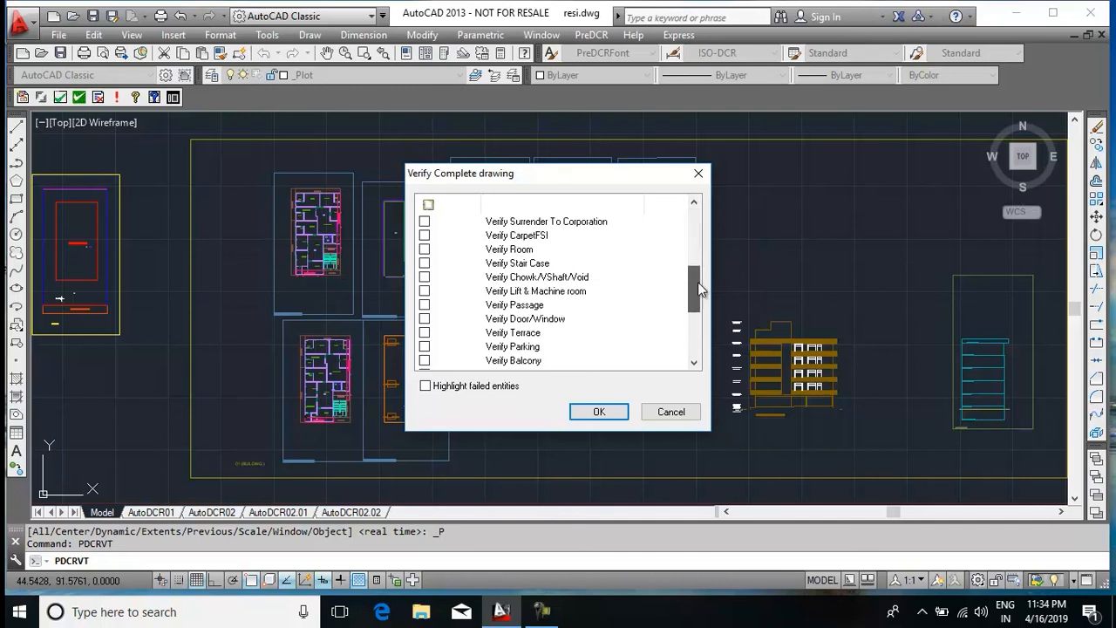
pyautogui.moveTo(699, 288); pyautogui.dragTo(704, 331)
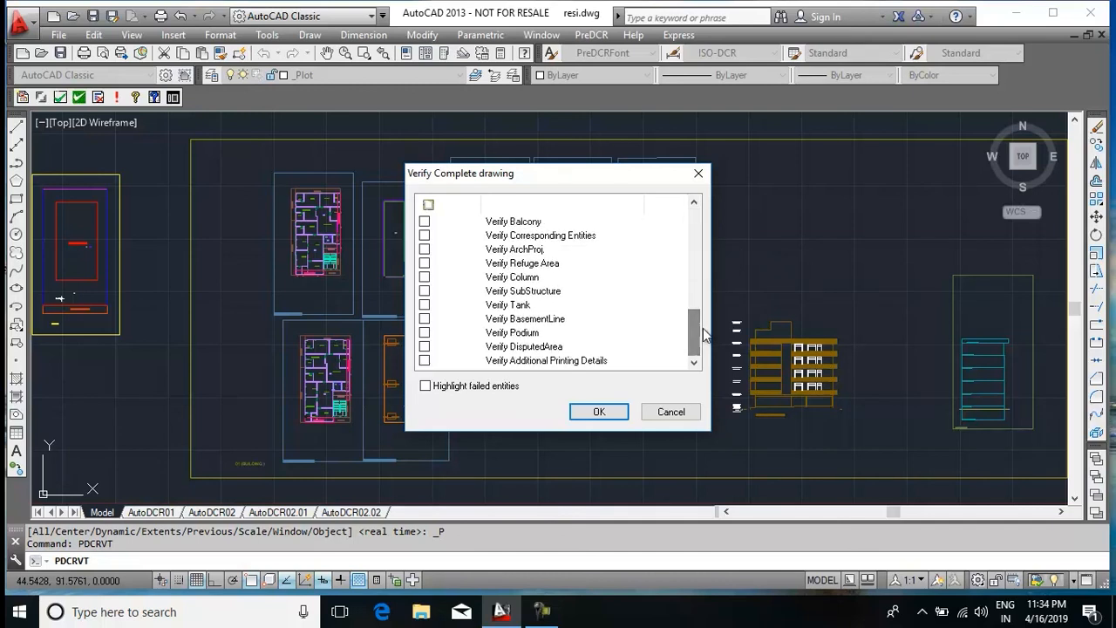
pyautogui.click(429, 206)
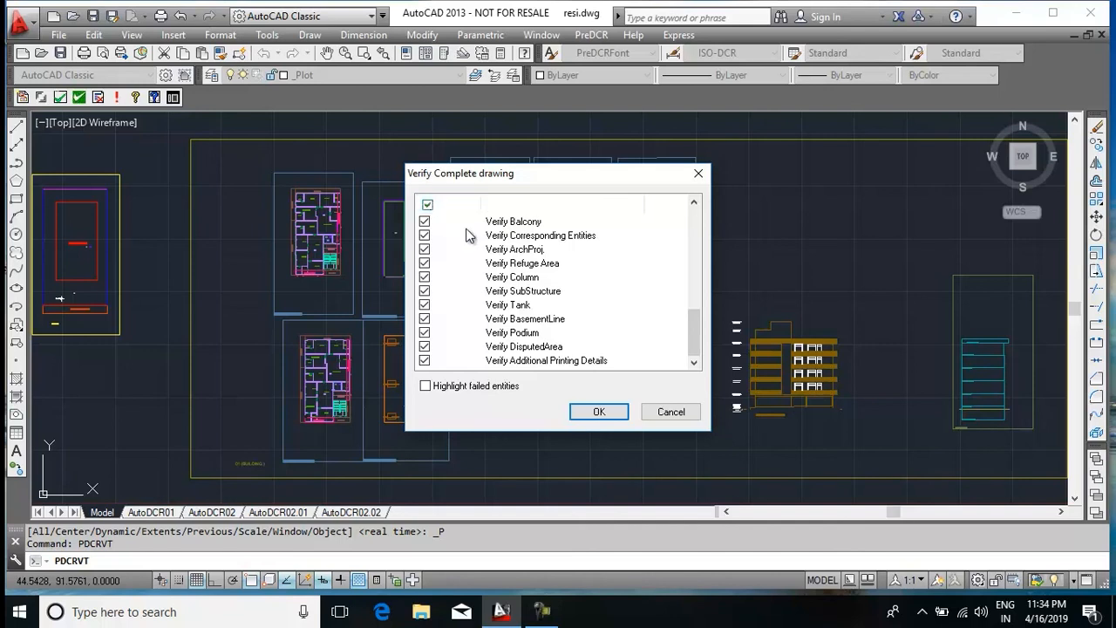
pyautogui.click(599, 411)
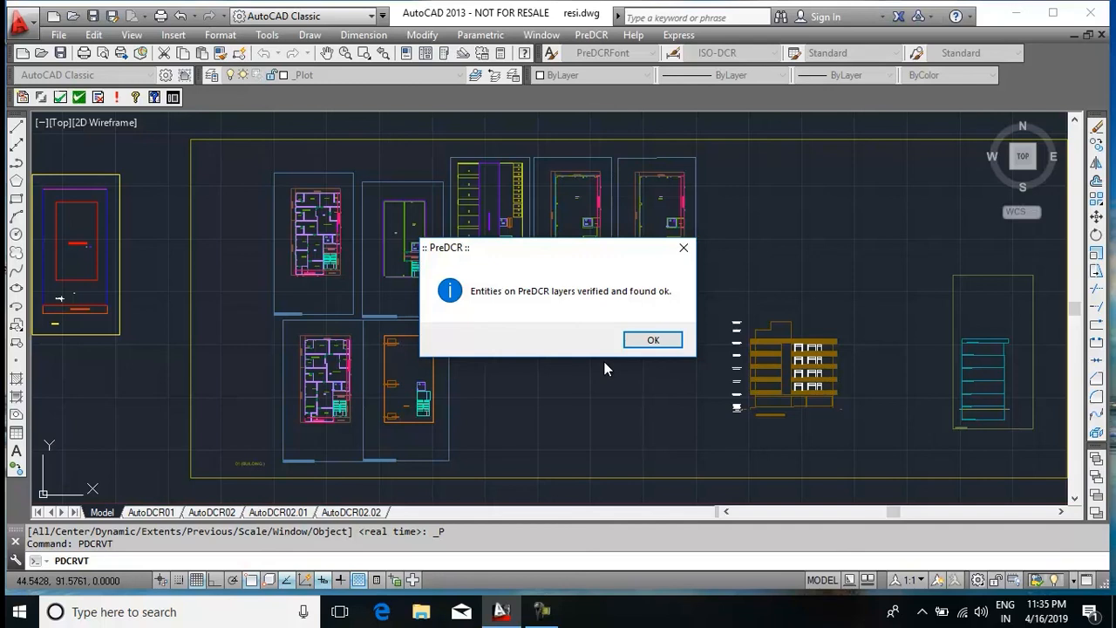
pyautogui.click(654, 341)
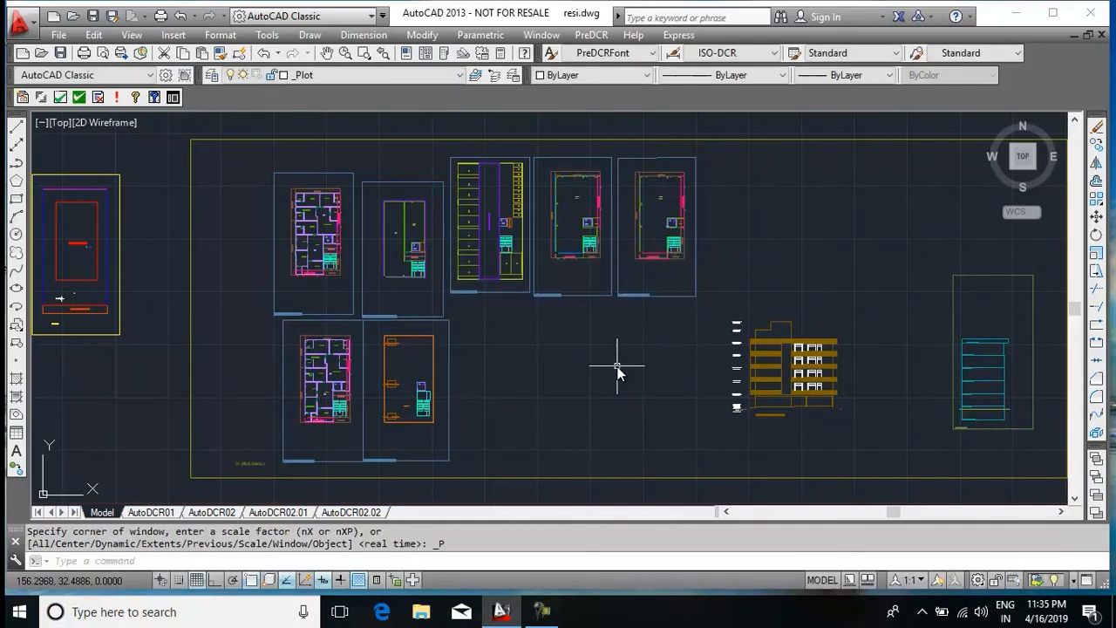